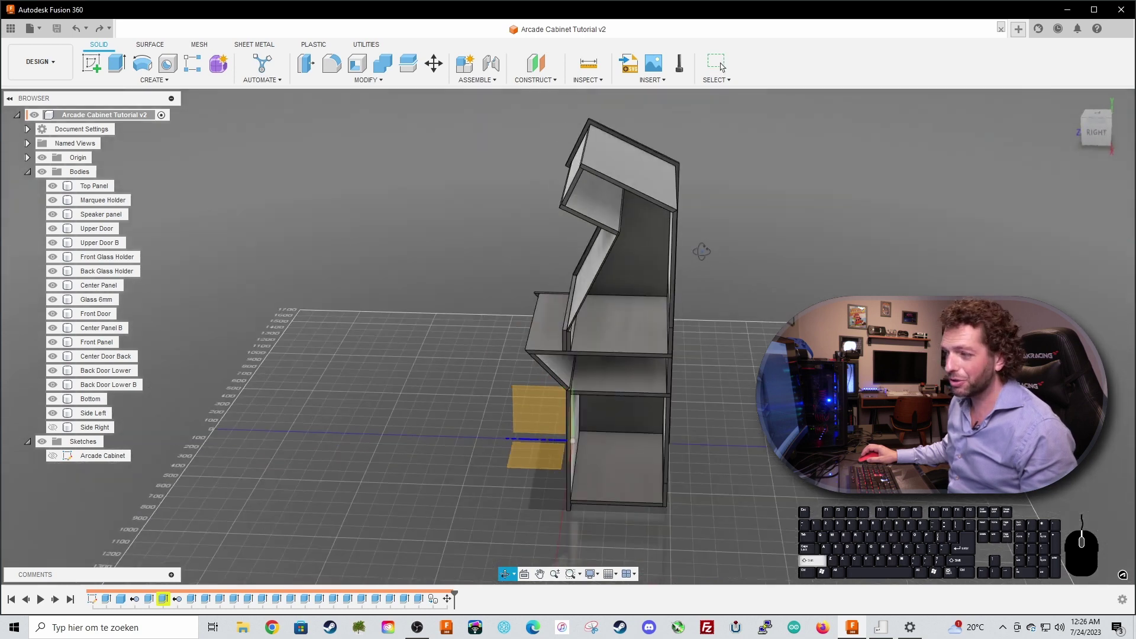
# Step: Isolate the Speaker panel body so that the rest of the arcade cabinet is hidden
pyautogui.keyDown('shift'); pyautogui.moveTo(786, 321); pyautogui.dragTo(900, 302, button='middle'); pyautogui.keyUp('shift')
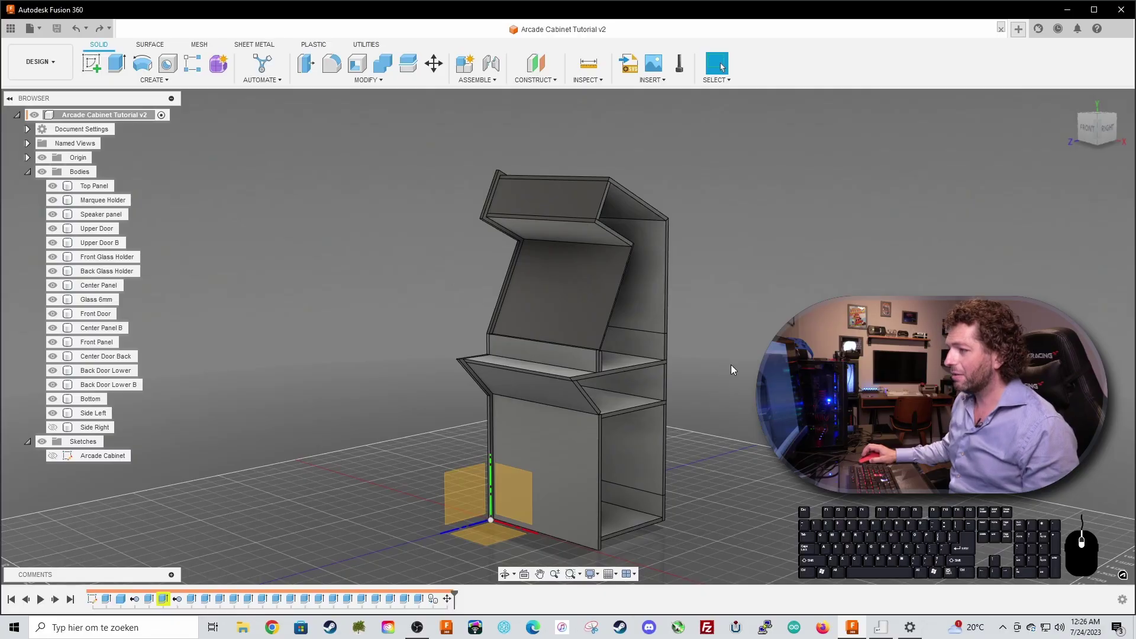
pyautogui.scroll(3, 730, 364)
pyautogui.keyDown('shift'); pyautogui.moveTo(857, 291); pyautogui.dragTo(723, 282, button='middle'); pyautogui.keyUp('shift')
pyautogui.click(603, 255)
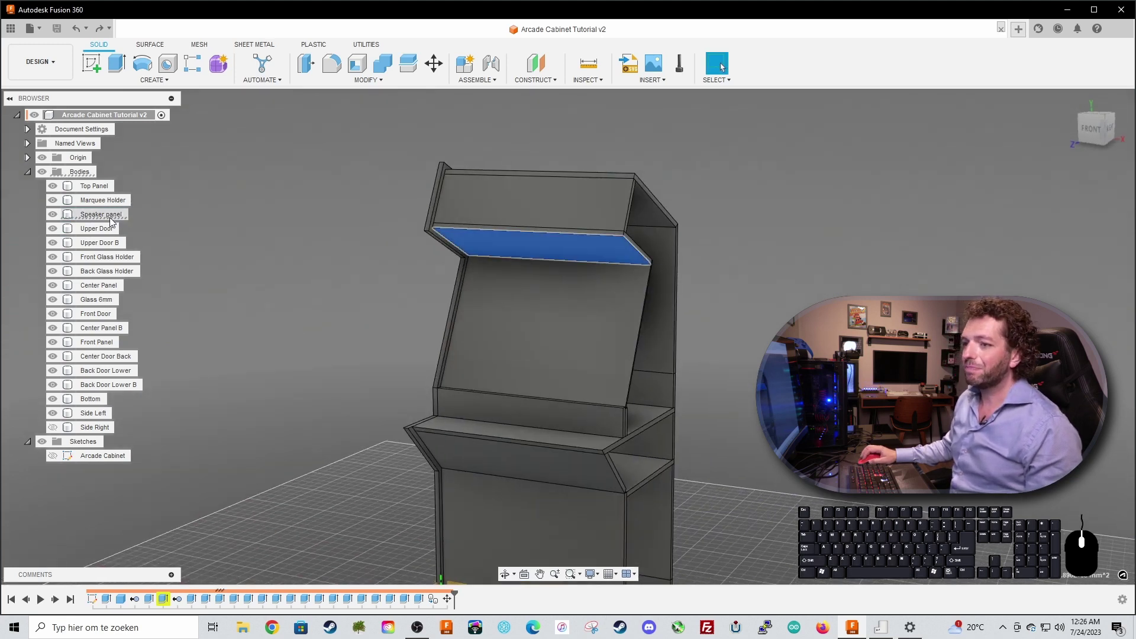
pyautogui.rightClick(103, 213)
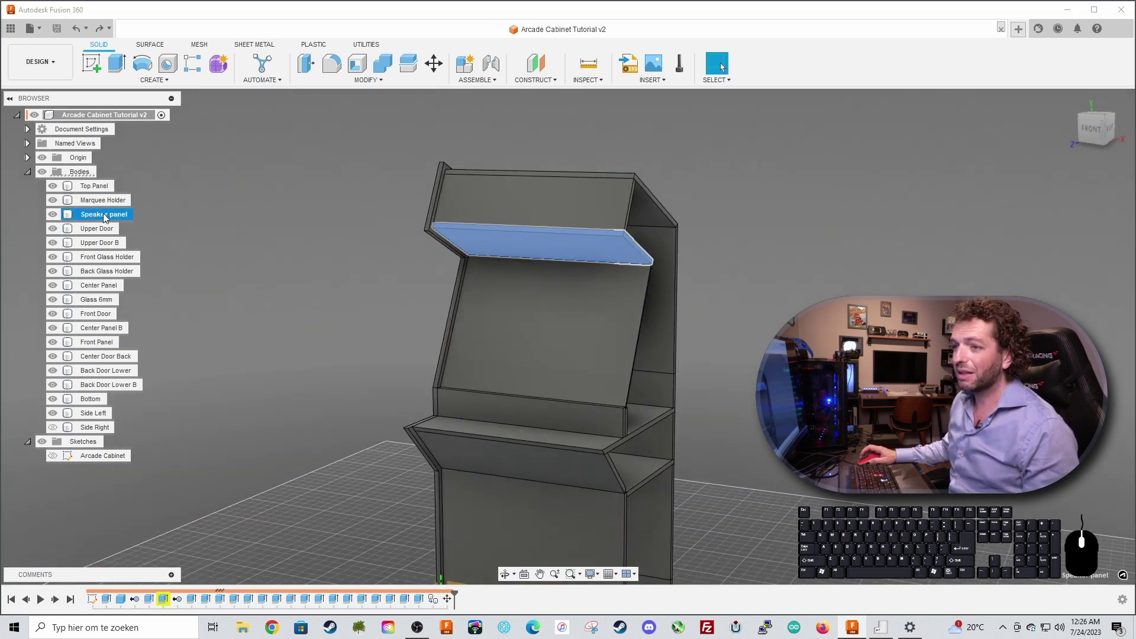
pyautogui.rightClick(104, 218)
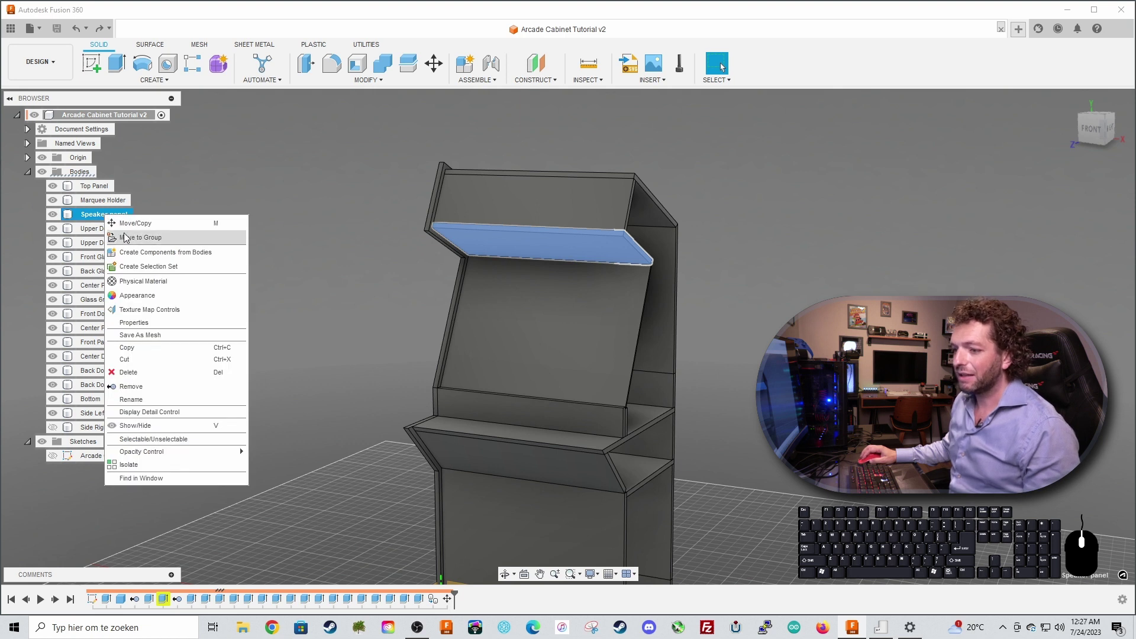
pyautogui.click(180, 465)
pyautogui.click(402, 358)
# Step: Create a new sketch on the underside face of the speaker panel
pyautogui.keyDown('shift'); pyautogui.moveTo(489, 318); pyautogui.dragTo(513, 286, button='middle'); pyautogui.keyUp('shift')
pyautogui.keyDown('shift'); pyautogui.moveTo(675, 286); pyautogui.dragTo(654, 296, button='middle'); pyautogui.keyUp('shift')
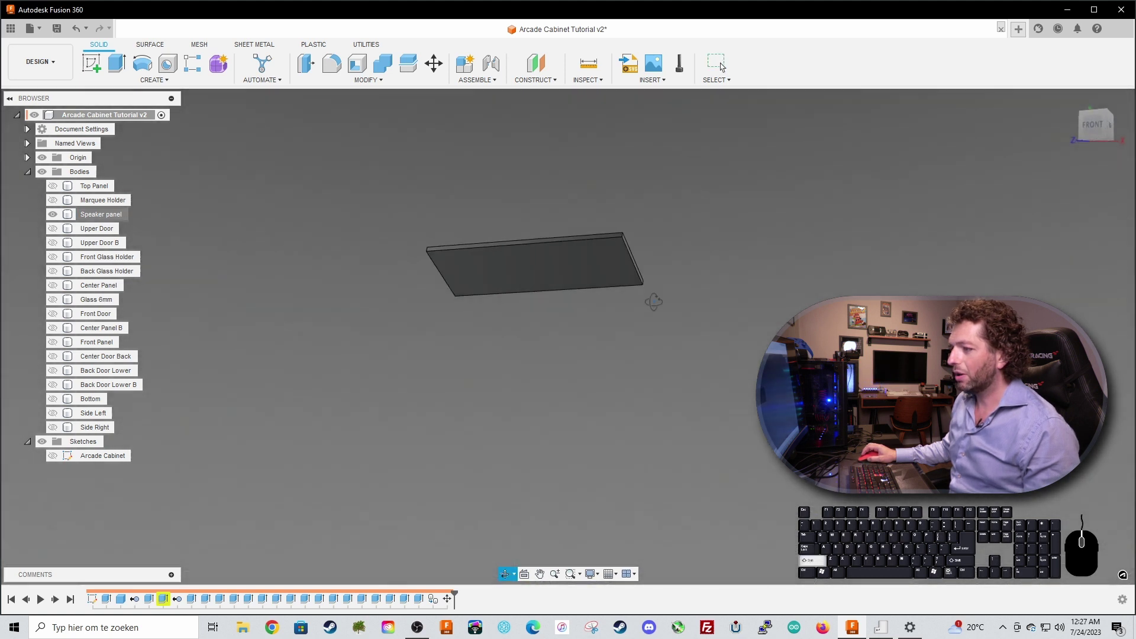
pyautogui.click(521, 273)
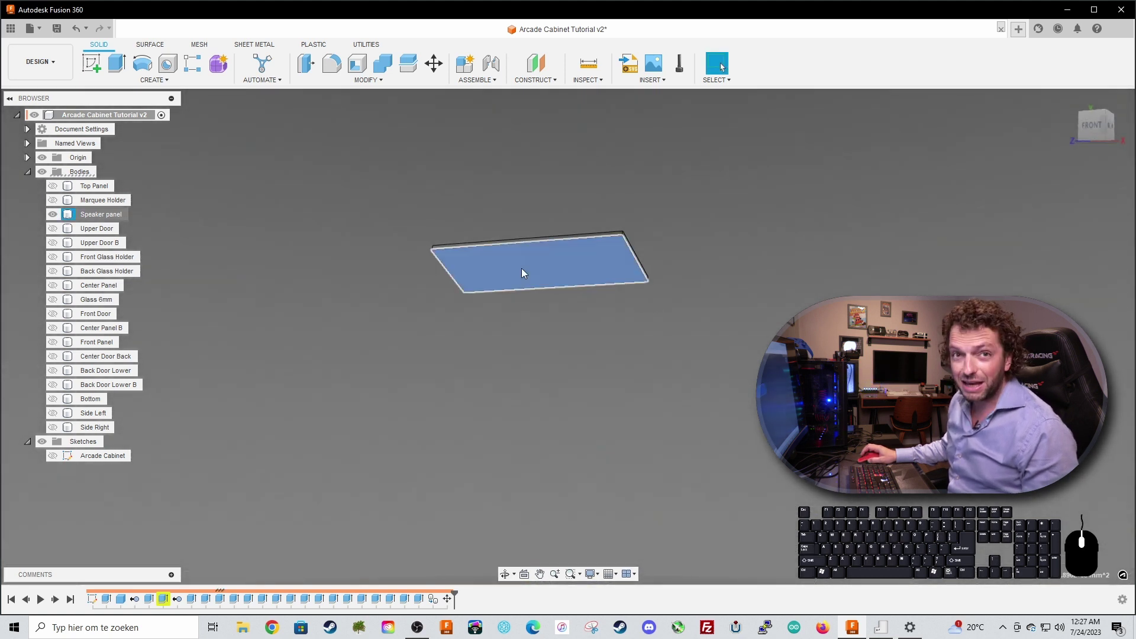
pyautogui.rightClick(521, 273)
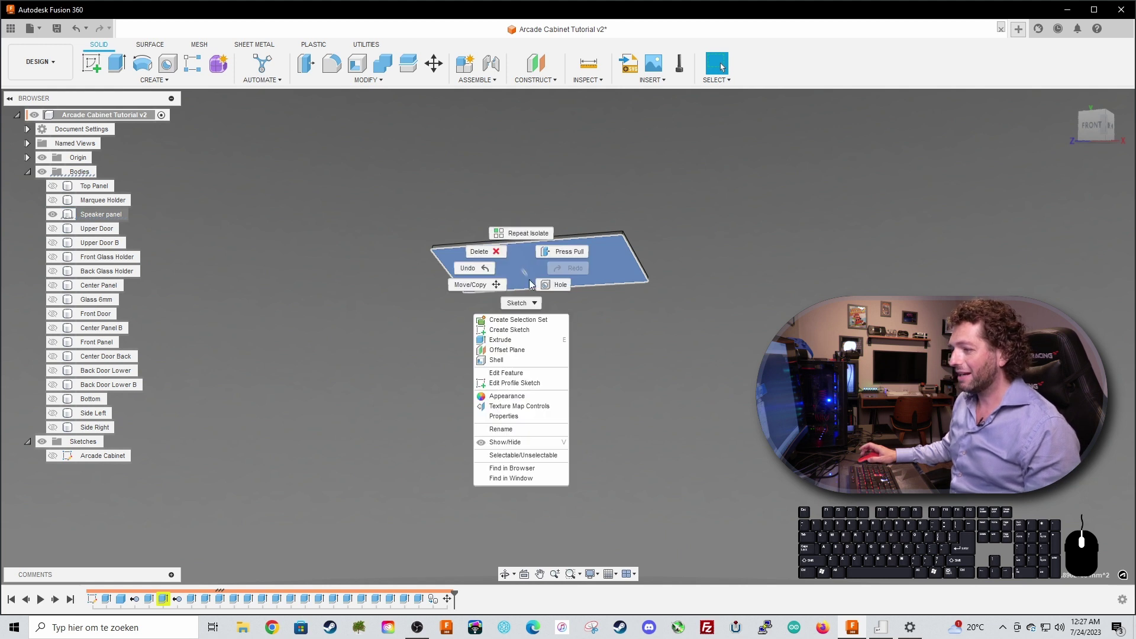
pyautogui.click(525, 331)
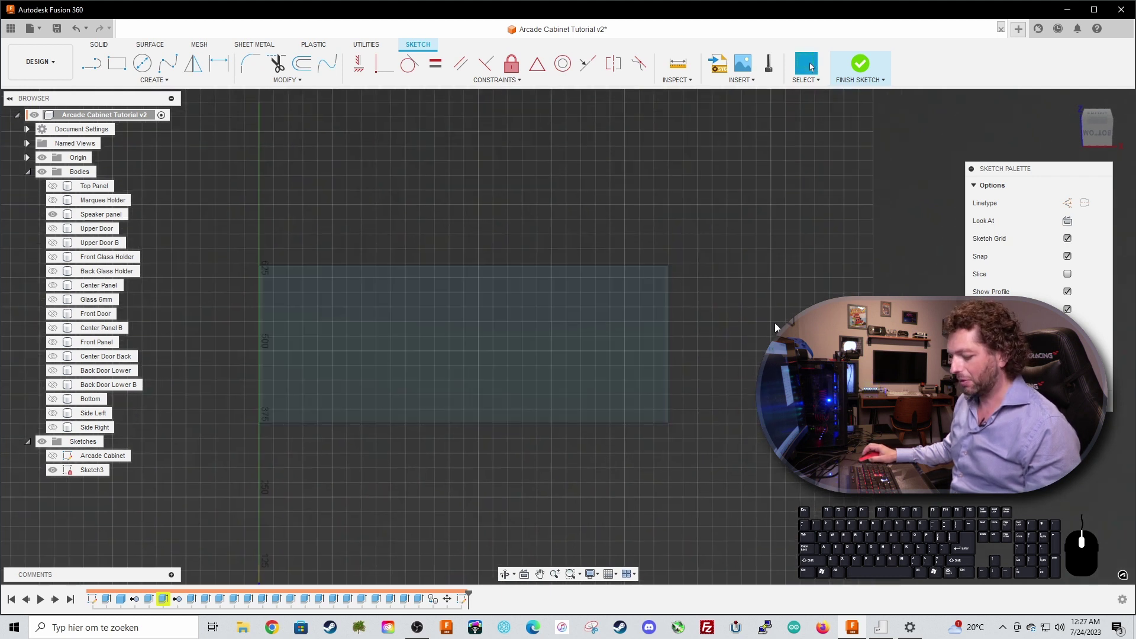
# Step: Draw a vertical line between the midpoints of the panel's long edges and a 350 mm horizontal line from the left edge's midpoint to its middle
pyautogui.press('l')
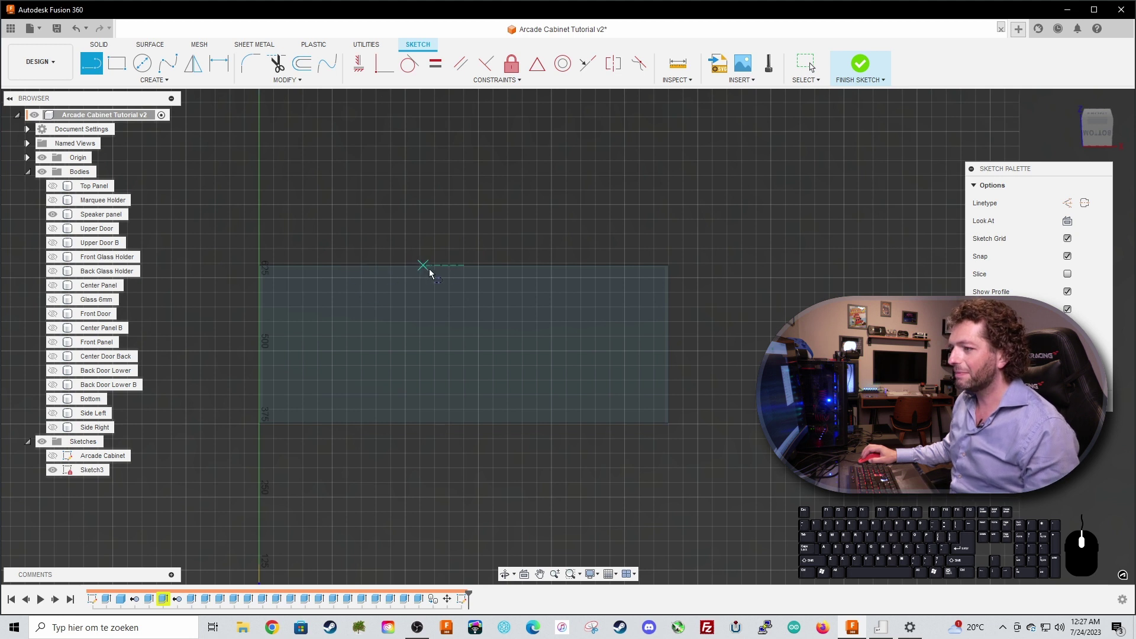
pyautogui.click(465, 267)
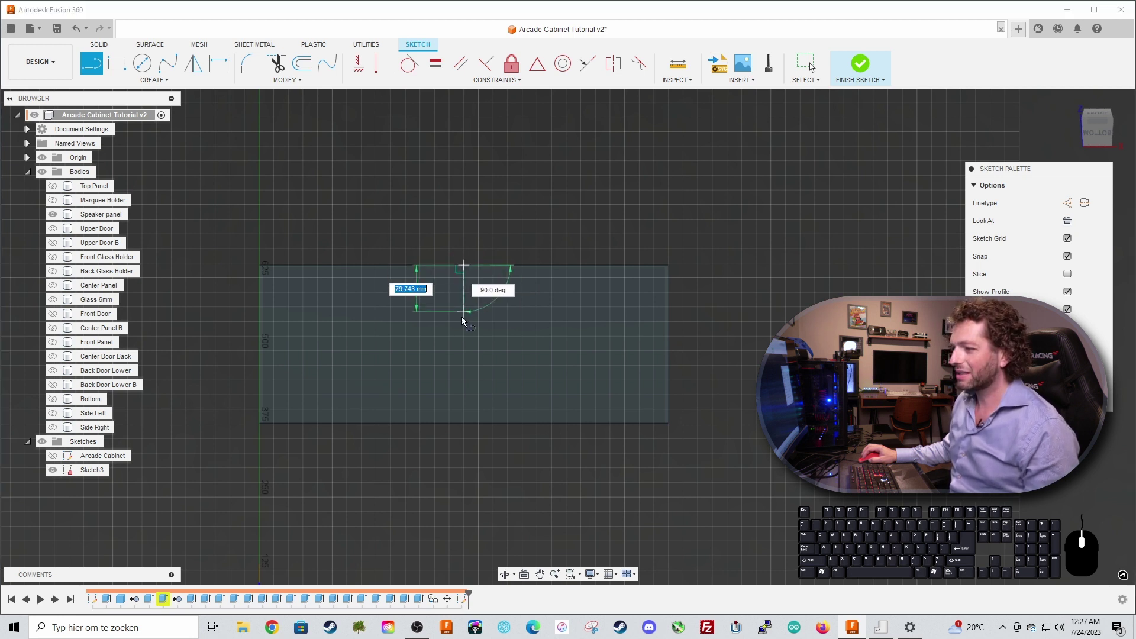
pyautogui.click(465, 424)
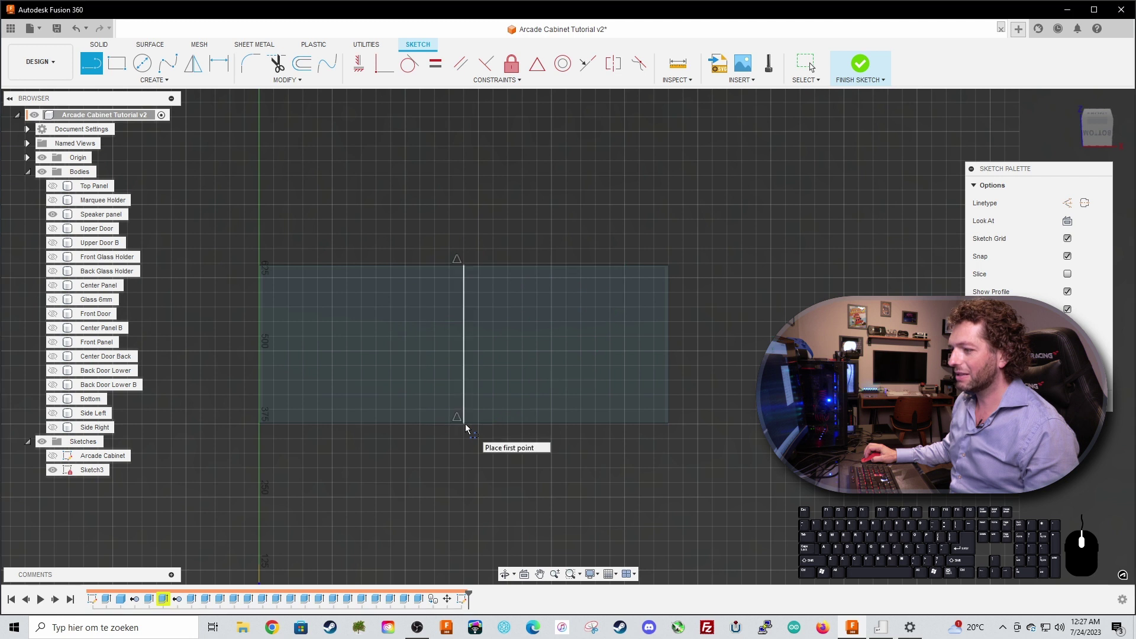
pyautogui.click(261, 350)
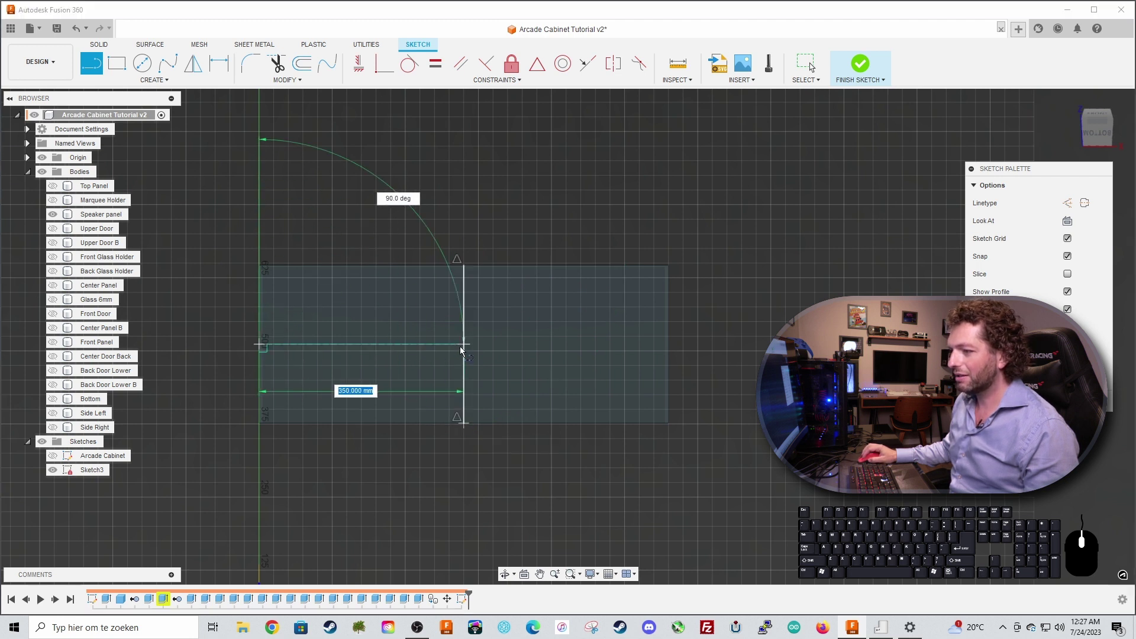
pyautogui.doubleClick(463, 344)
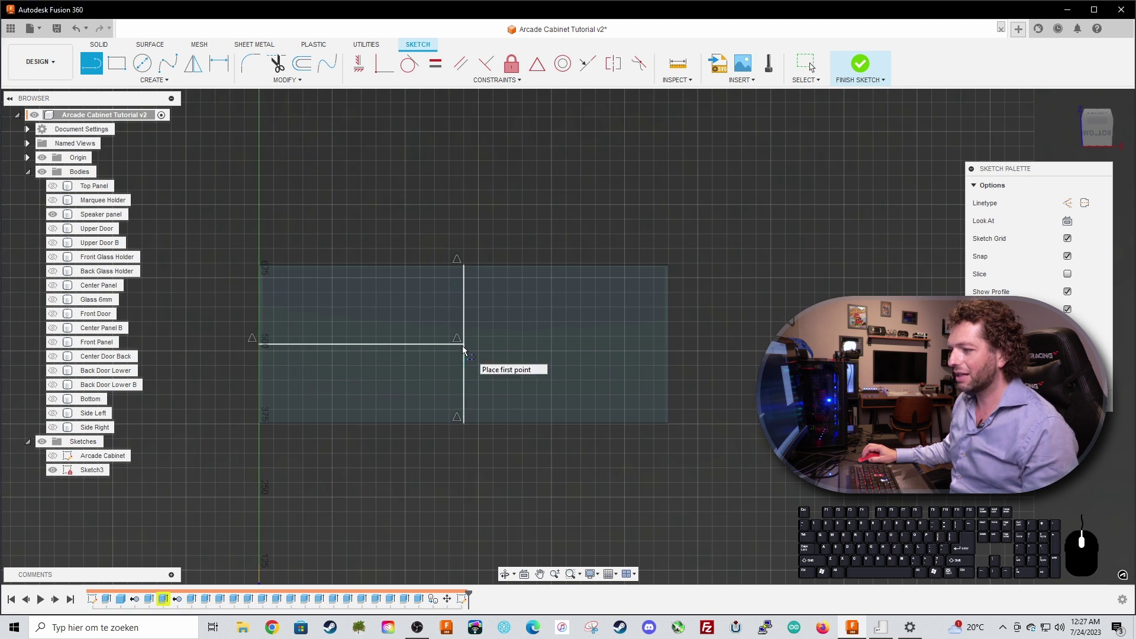
pyautogui.press('Escape')
# Step: Convert the horizontal and vertical centre lines of the speaker panel sketch to construction lines
pyautogui.click(392, 345)
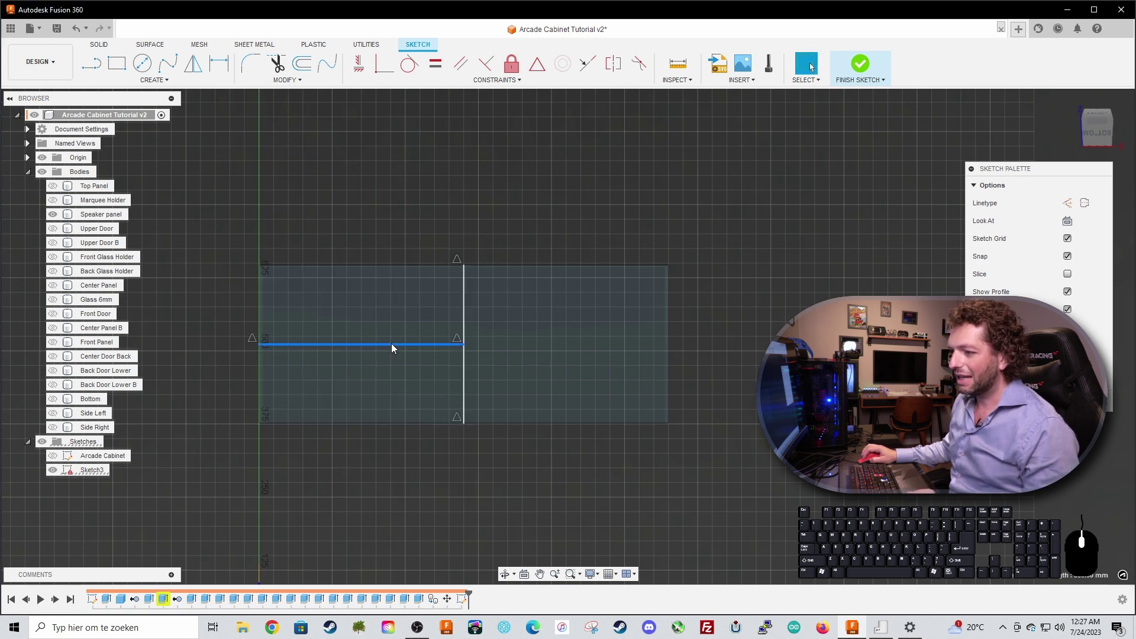
pyautogui.click(393, 349)
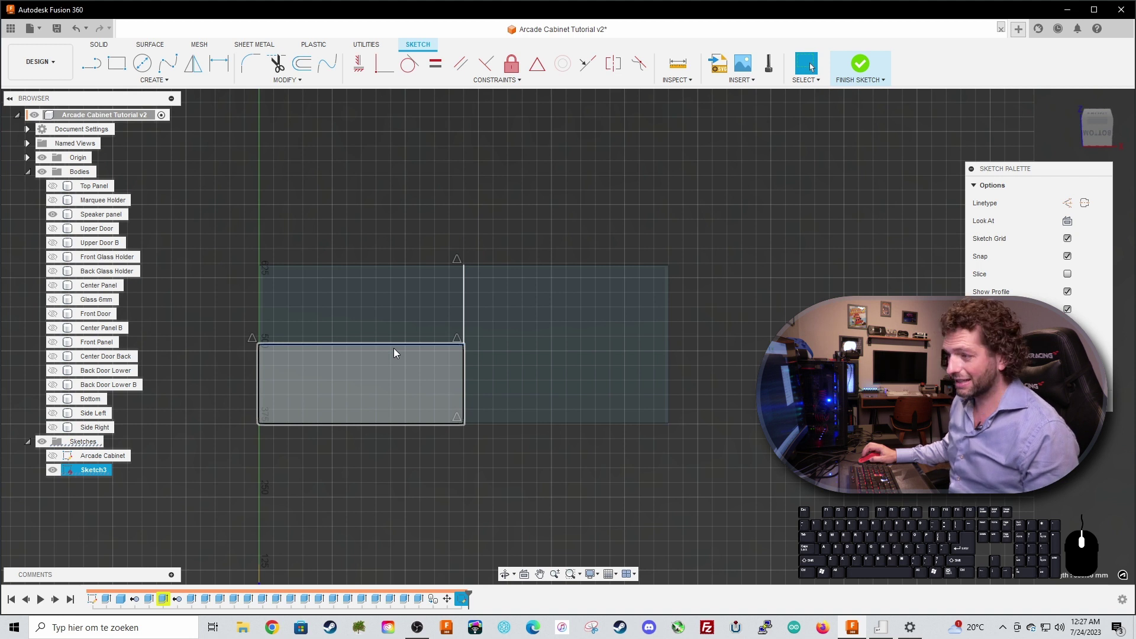
pyautogui.press('x')
pyautogui.click(463, 326)
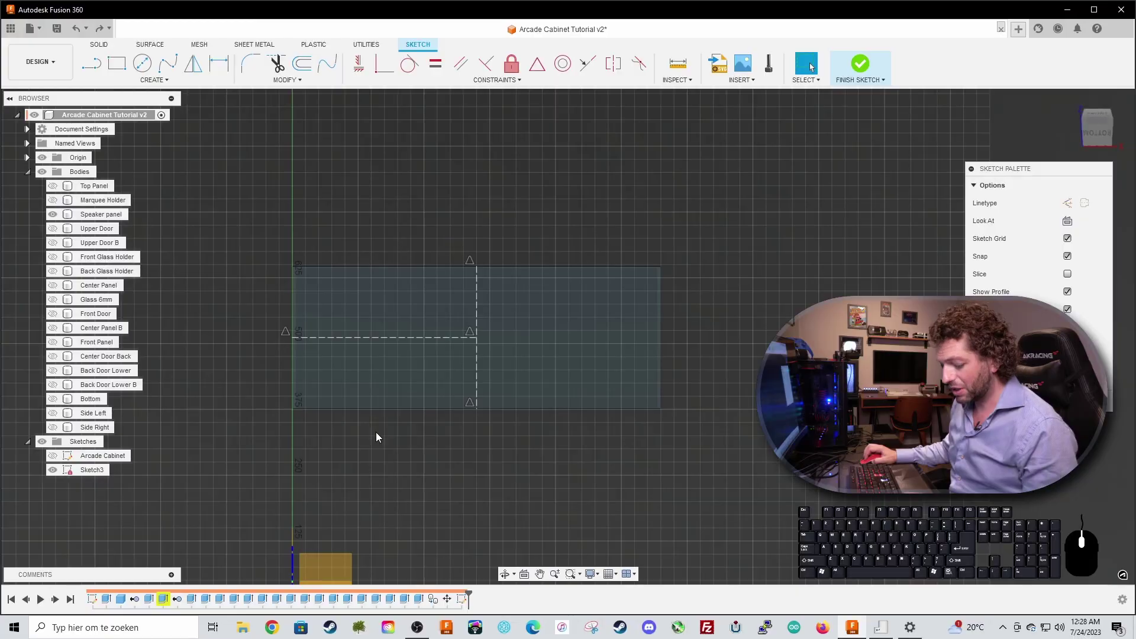
# Step: Draw a 100 mm diameter circle centred on the midpoint of the horizontal construction line
pyautogui.press('c')
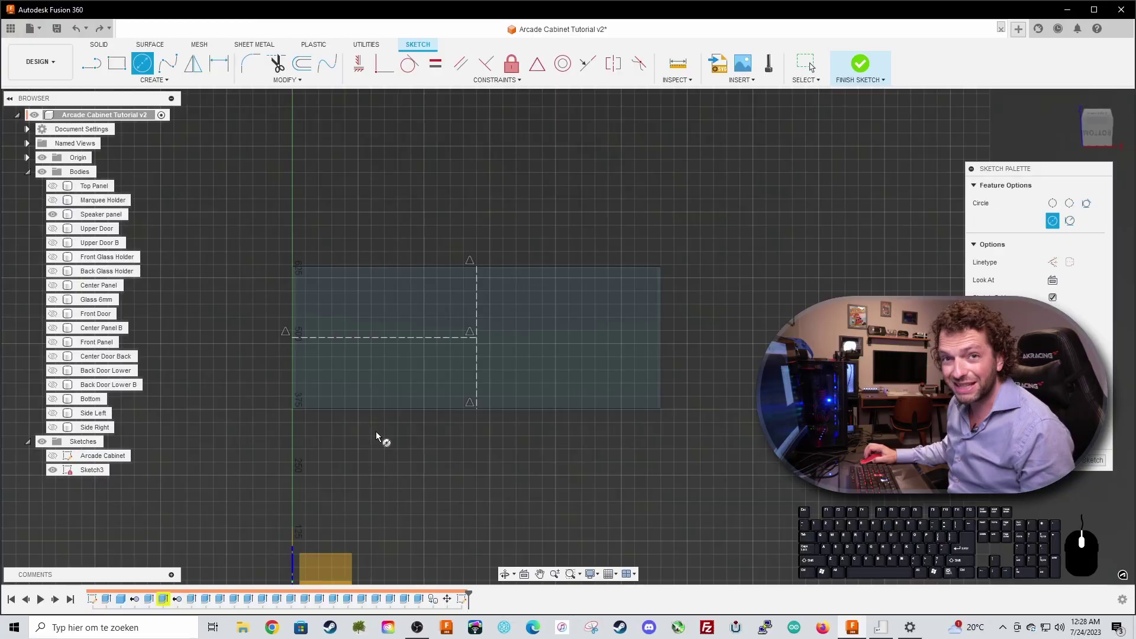
pyautogui.click(385, 338)
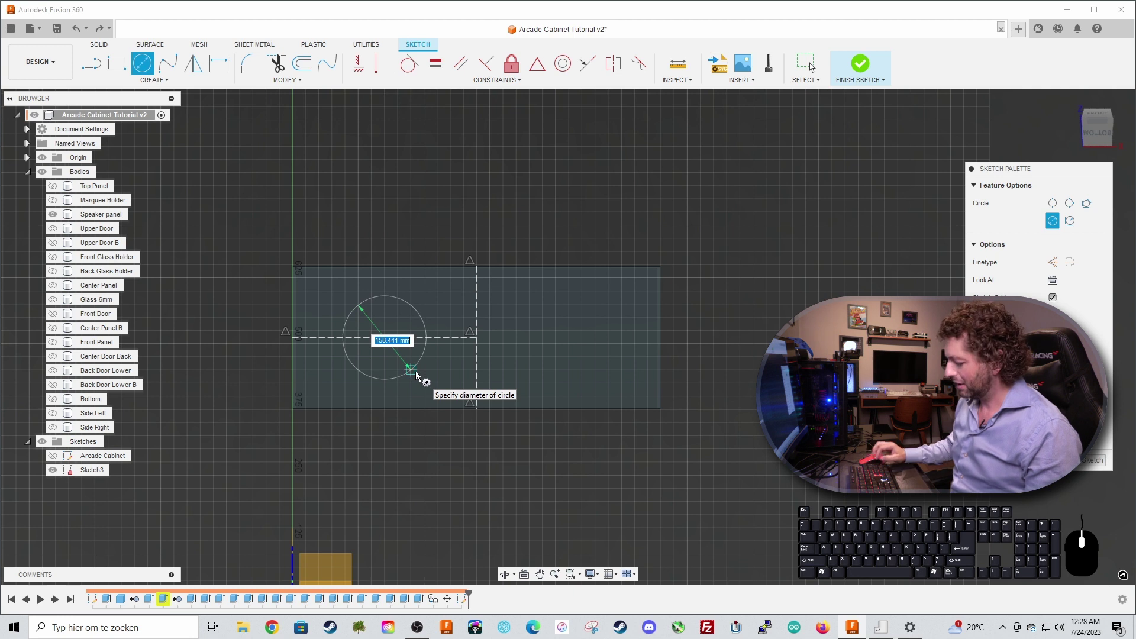
pyautogui.write('100')
pyautogui.press('Return')
pyautogui.press('Escape')
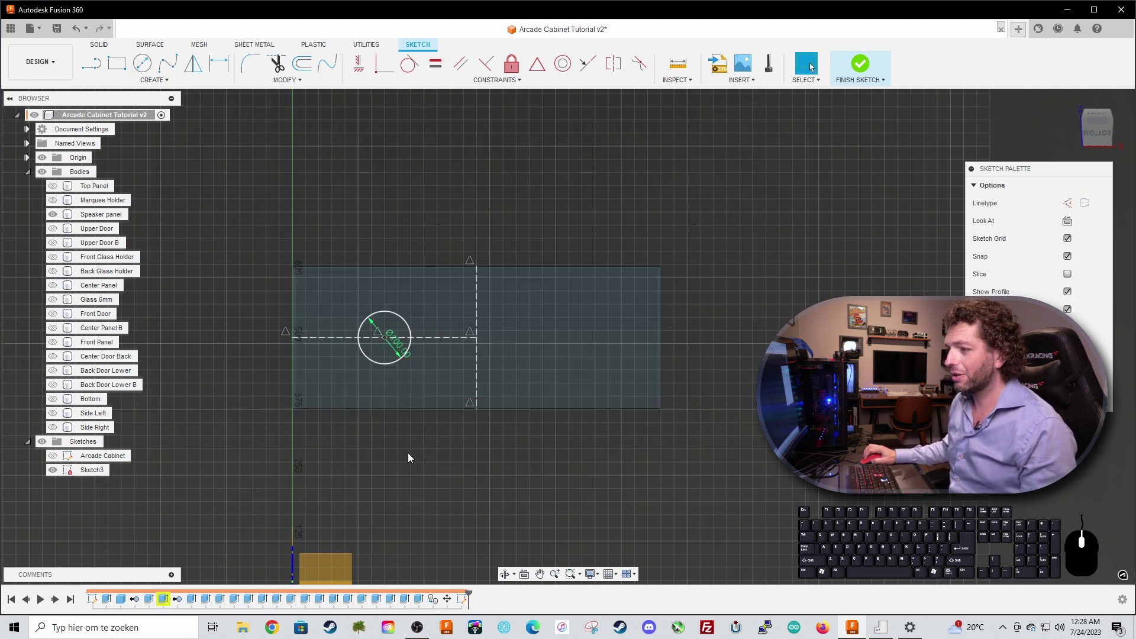
# Step: Mirror the 100 mm circle across the vertical construction line to the other half of the panel
pyautogui.moveTo(413, 448); pyautogui.dragTo(391, 470, button='middle')
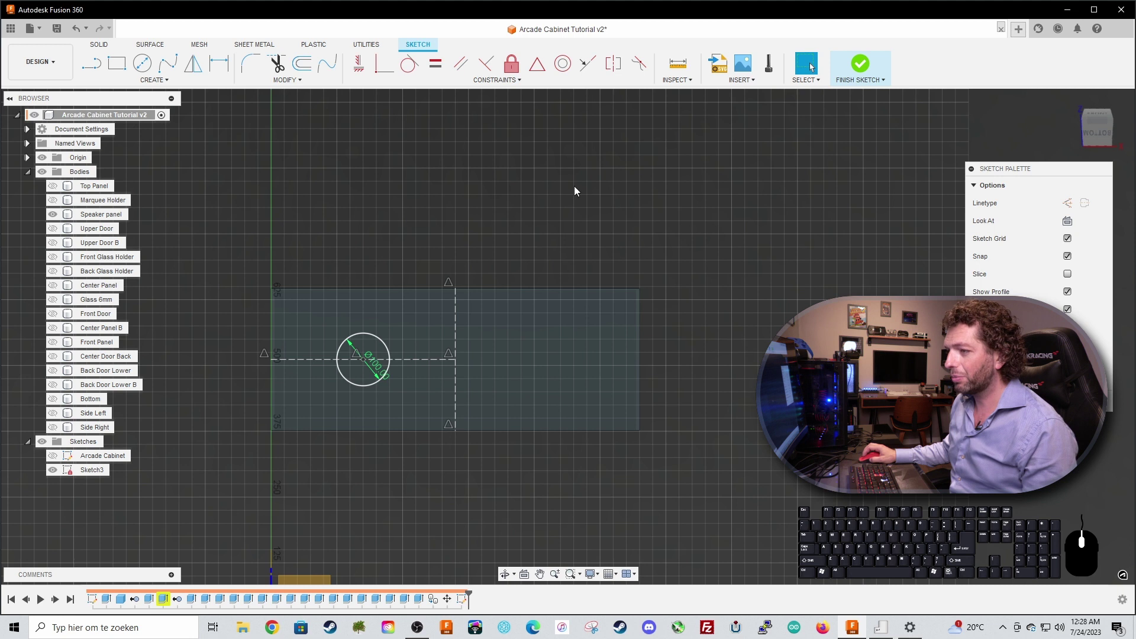
pyautogui.click(192, 85)
pyautogui.click(137, 228)
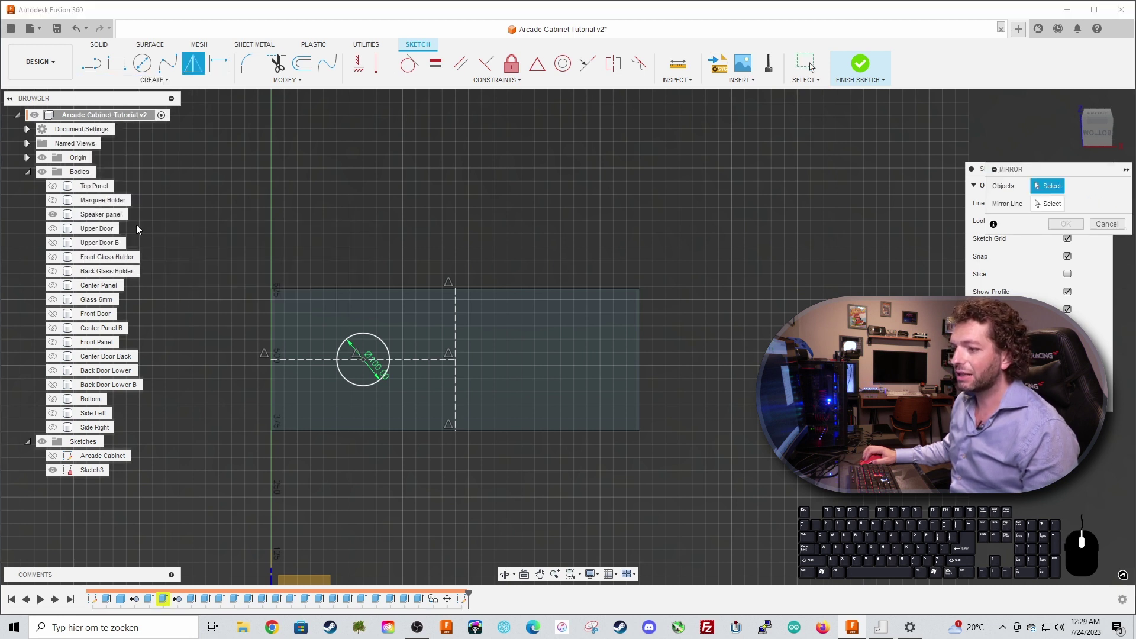
pyautogui.click(366, 337)
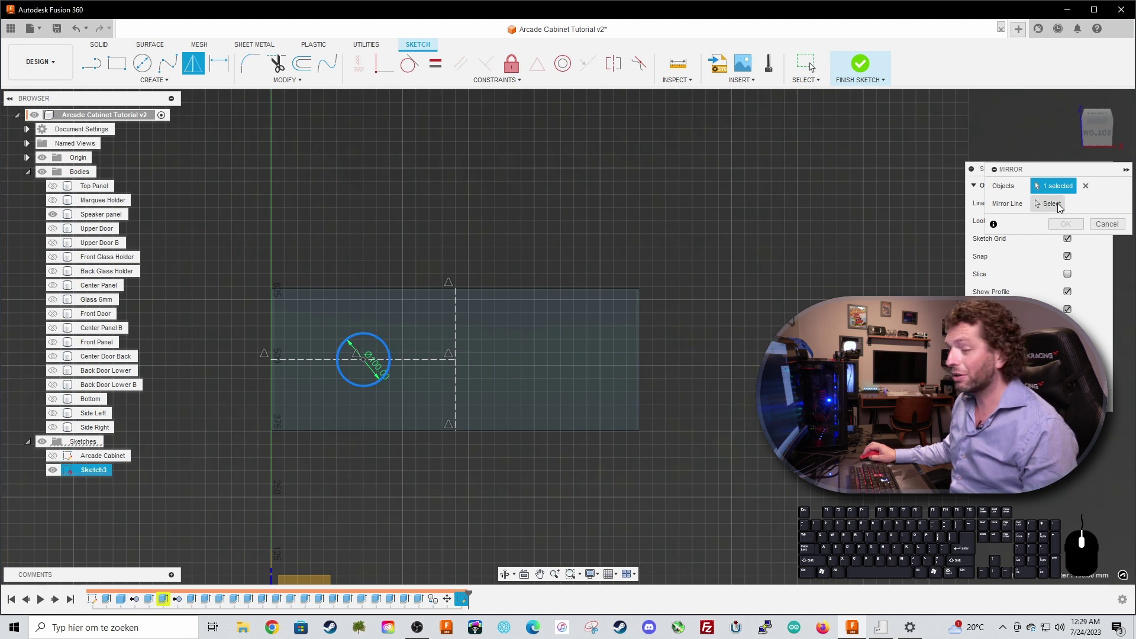
pyautogui.click(1052, 204)
pyautogui.click(454, 325)
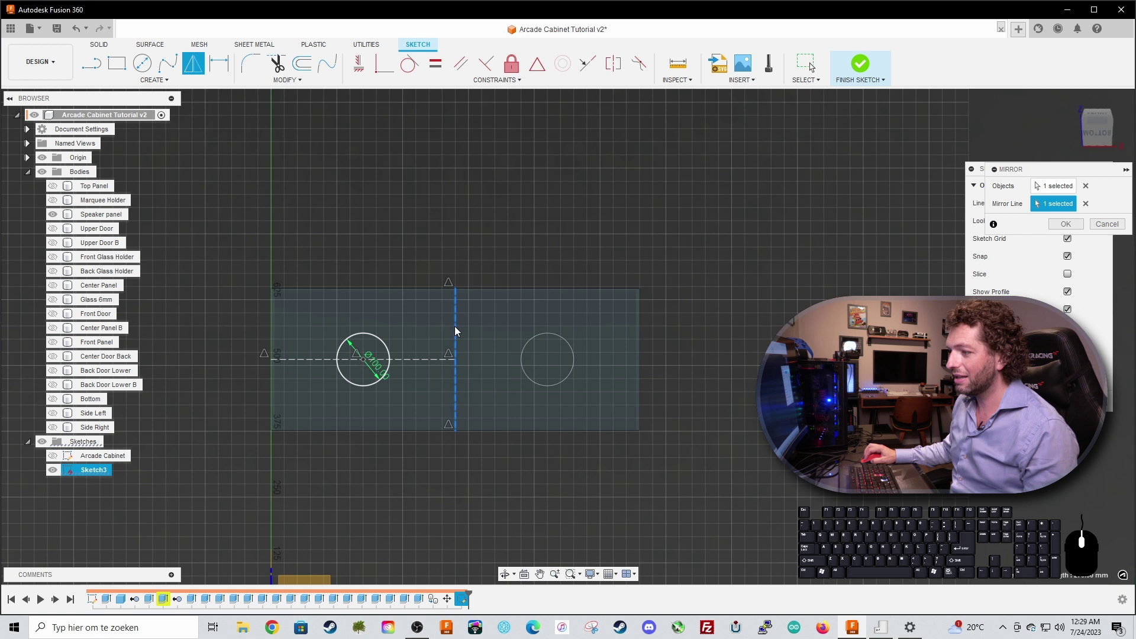
pyautogui.click(1070, 225)
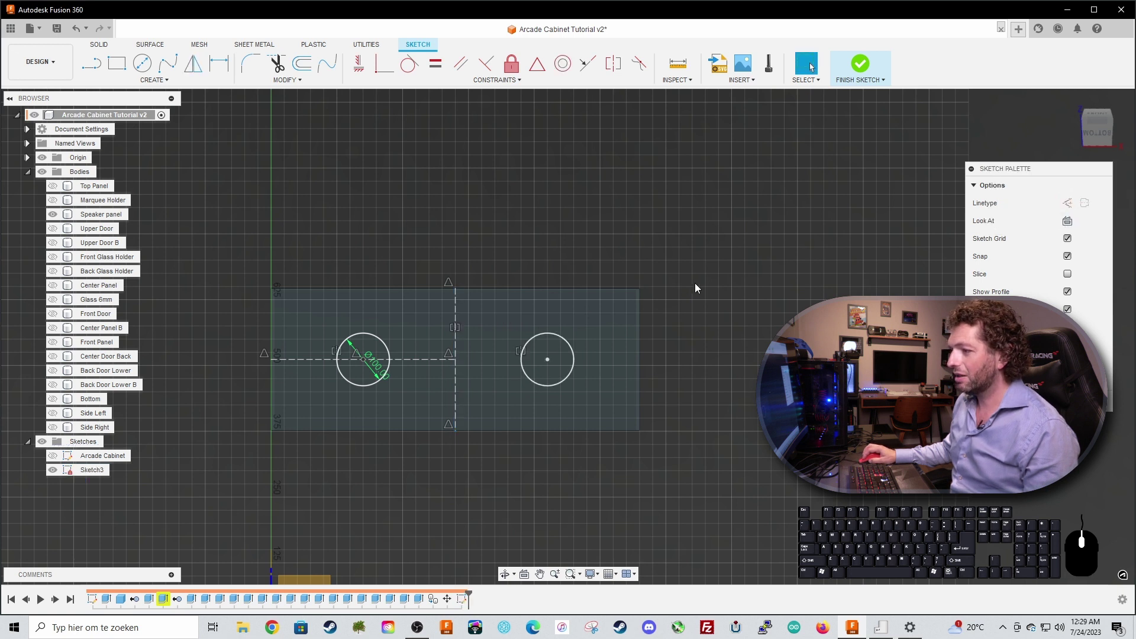
# Step: Finish the sketch and extrude both circle profiles by -18 mm to cut two speaker holes through the panel
pyautogui.moveTo(712, 338)
pyautogui.keyDown('shift'); pyautogui.mouseDown(button='middle')
pyautogui.moveTo(769, 296)
pyautogui.moveTo(509, 327)
pyautogui.moveTo(455, 316)
pyautogui.mouseUp(button='middle'); pyautogui.keyUp('shift')
pyautogui.click(860, 65)
pyautogui.click(458, 318)
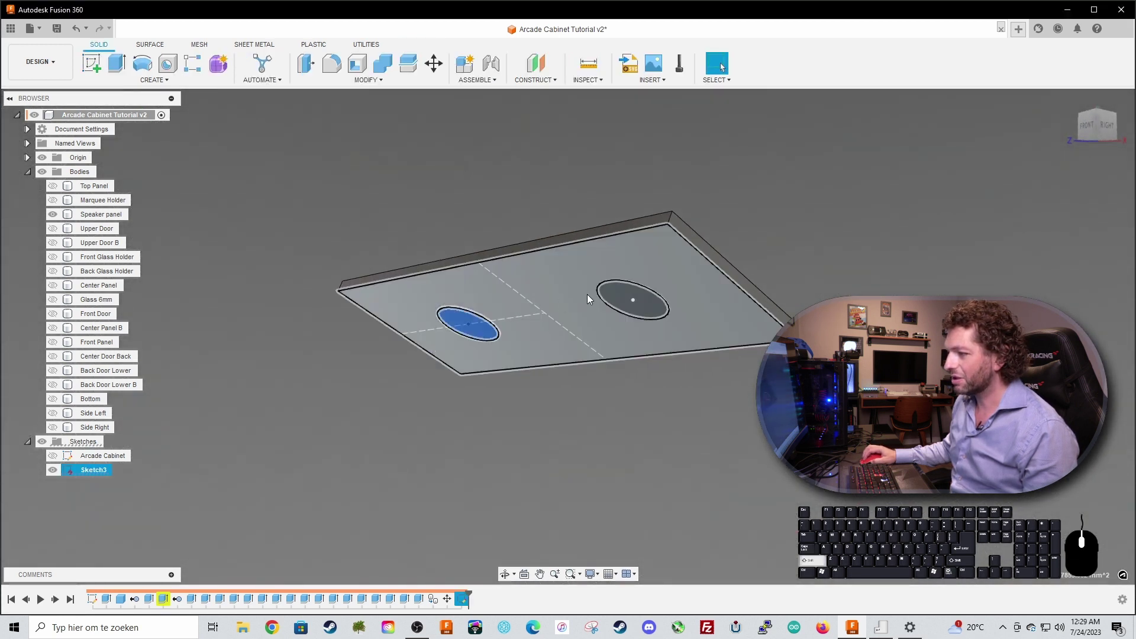
pyautogui.keyDown('shift'); pyautogui.click(621, 294); pyautogui.keyUp('shift')
pyautogui.press('e')
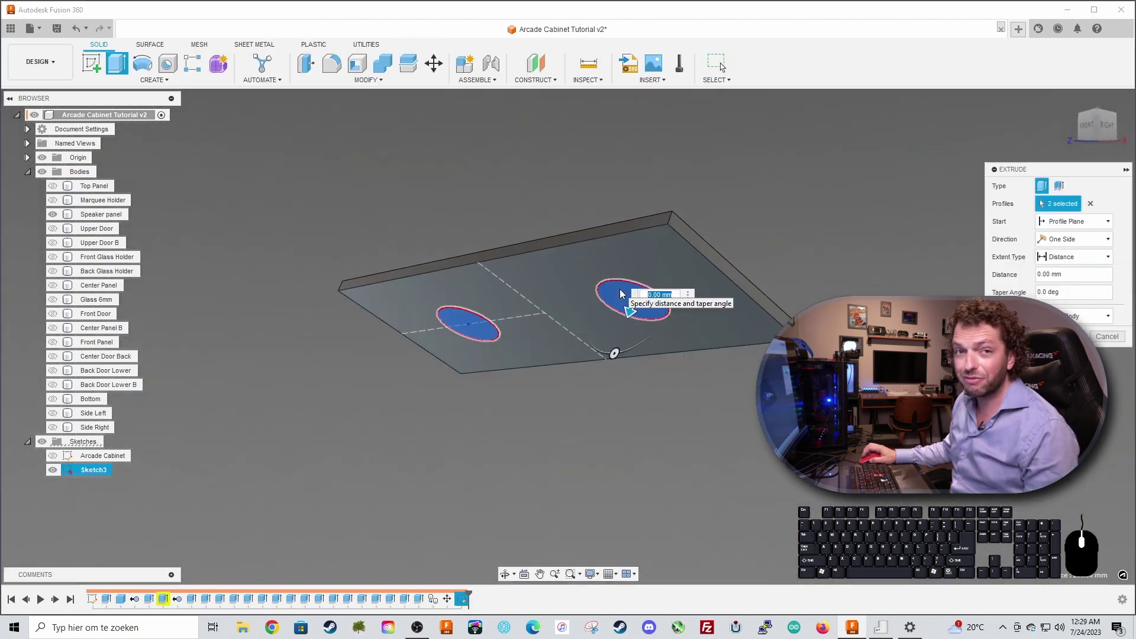
pyautogui.write('-18')
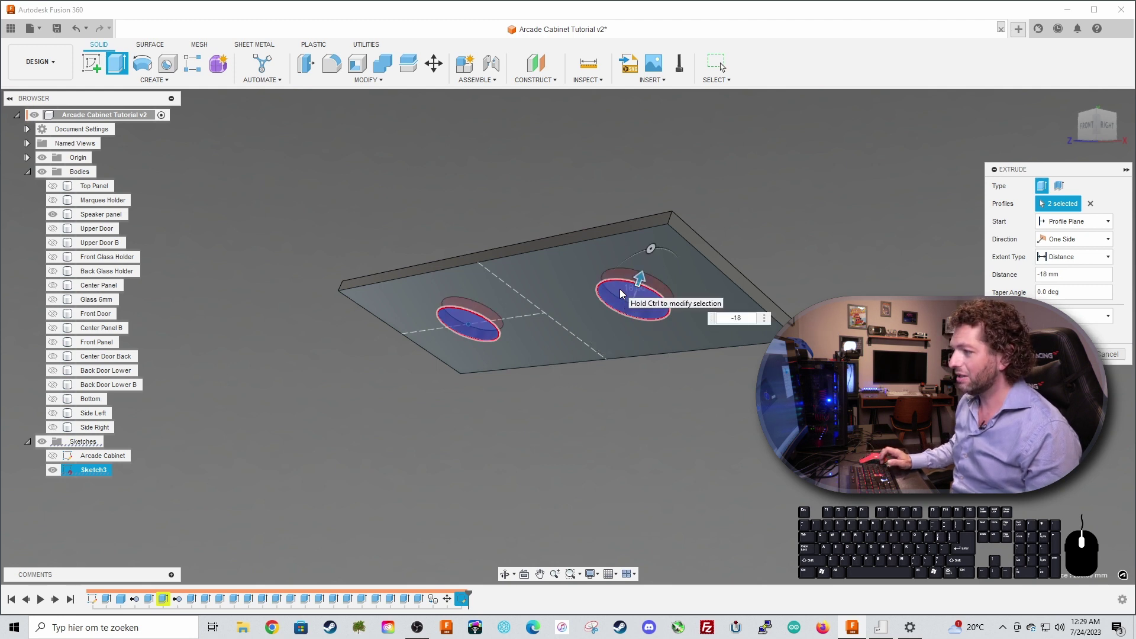
pyautogui.press('Return')
# Step: Unisolate the Speaker panel body and view its two holes within the cabinet
pyautogui.keyDown('shift'); pyautogui.moveTo(624, 300); pyautogui.dragTo(422, 383, button='middle'); pyautogui.keyUp('shift')
pyautogui.rightClick(101, 214)
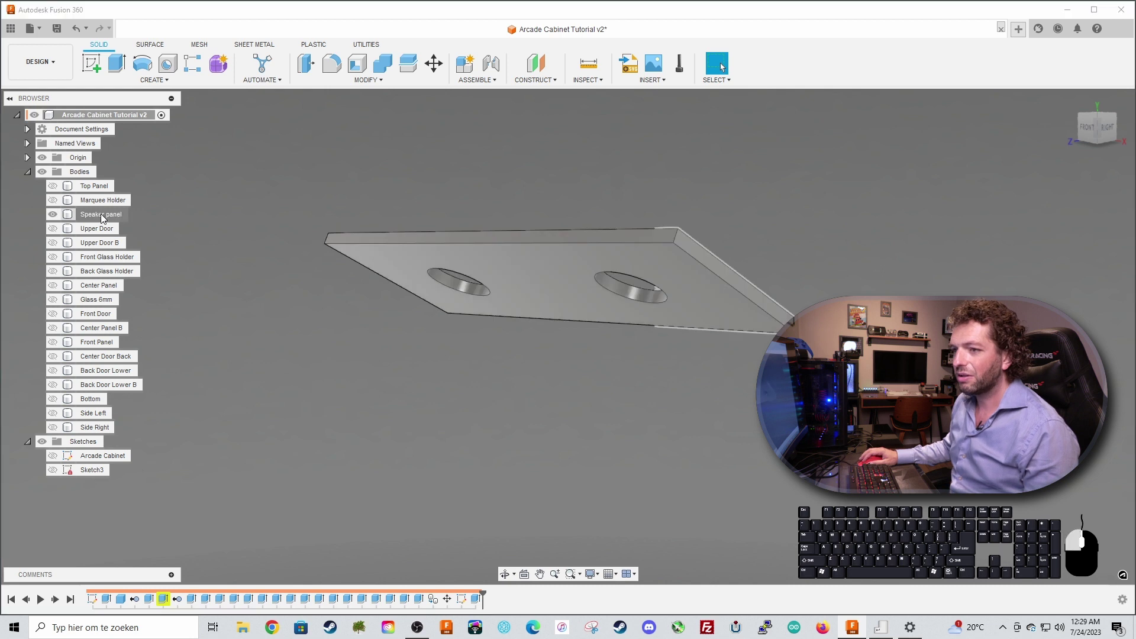
pyautogui.click(154, 465)
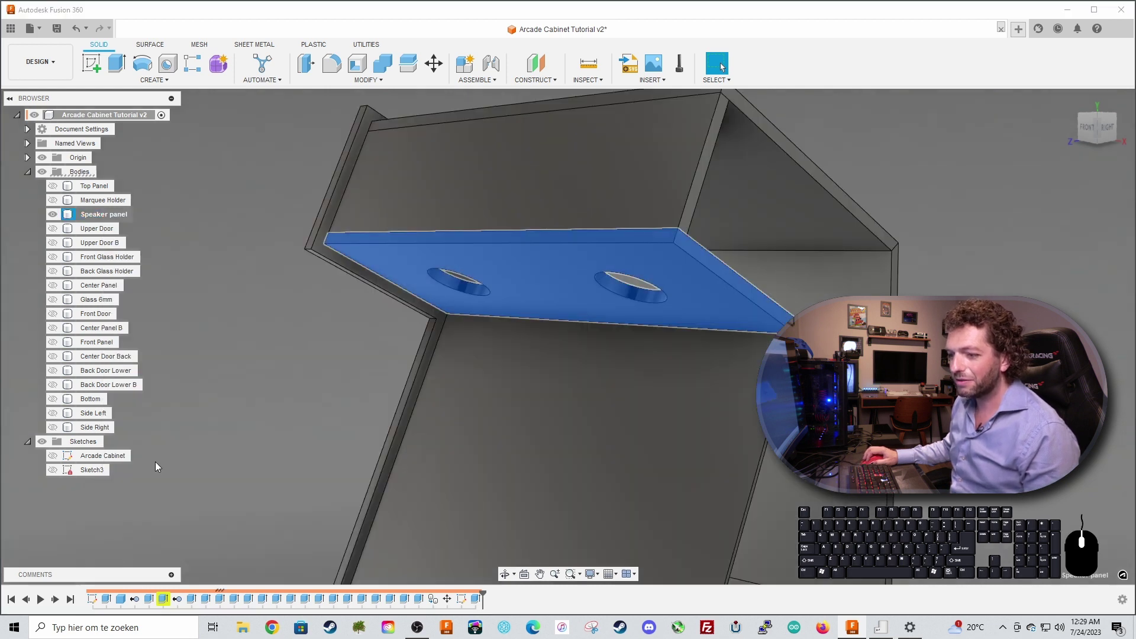
pyautogui.click(292, 379)
pyautogui.scroll(-8, 293, 375)
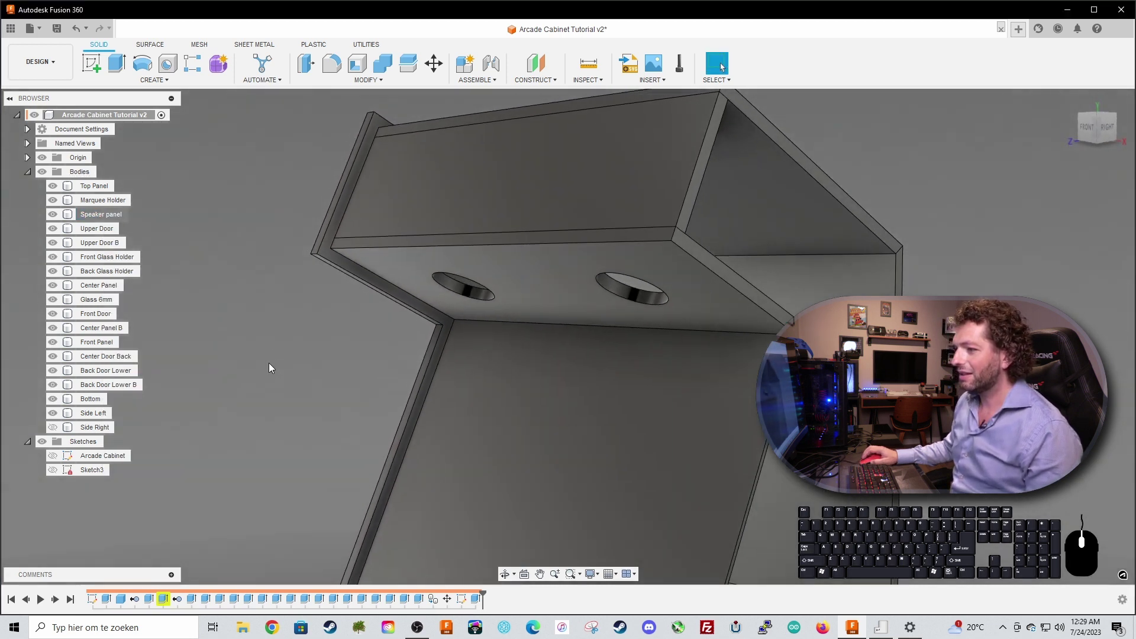
pyautogui.keyDown('shift'); pyautogui.moveTo(418, 342); pyautogui.dragTo(391, 328, button='middle'); pyautogui.keyUp('shift')
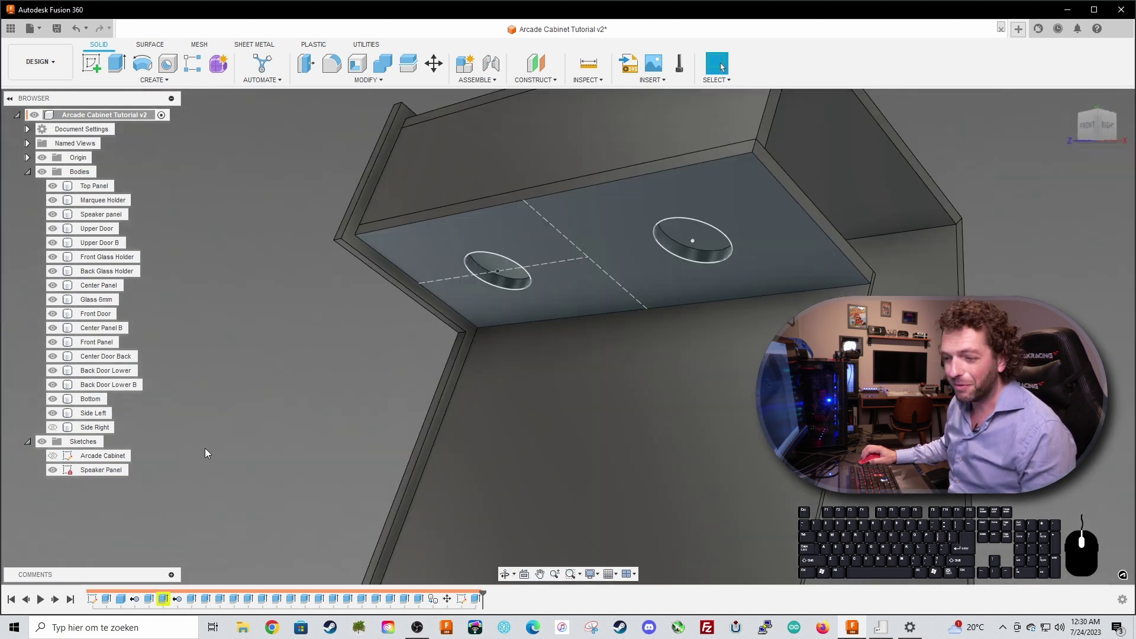
# Step: Edit the Speaker Panel sketch to set the dimensioned circle's diameter to 50 mm, then finish and hide the sketch
pyautogui.rightClick(101, 470)
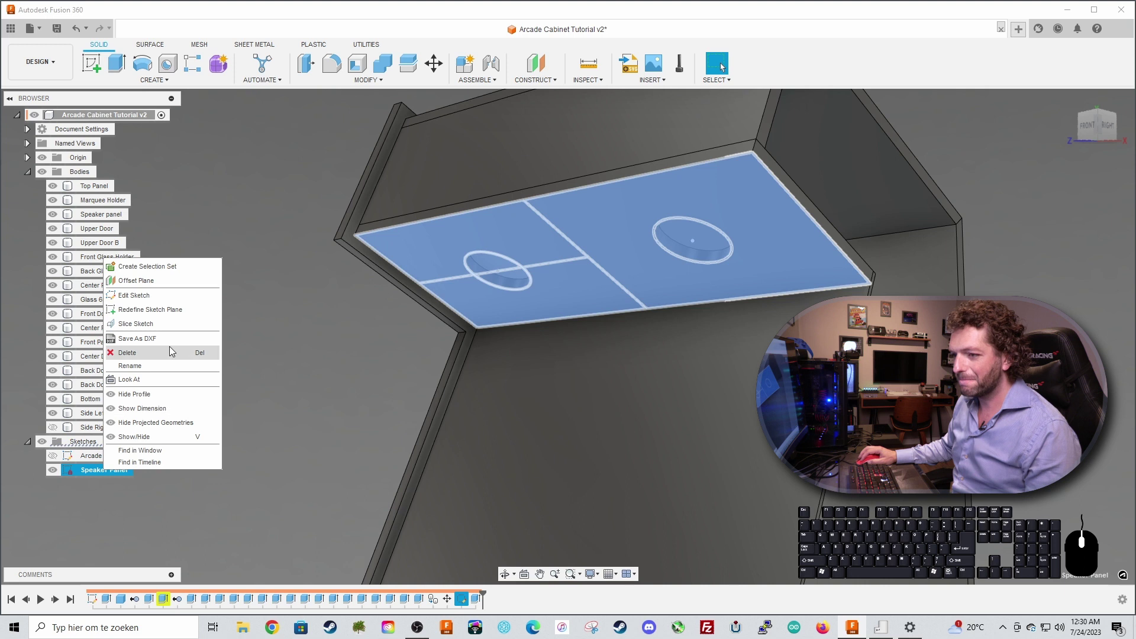
pyautogui.click(167, 299)
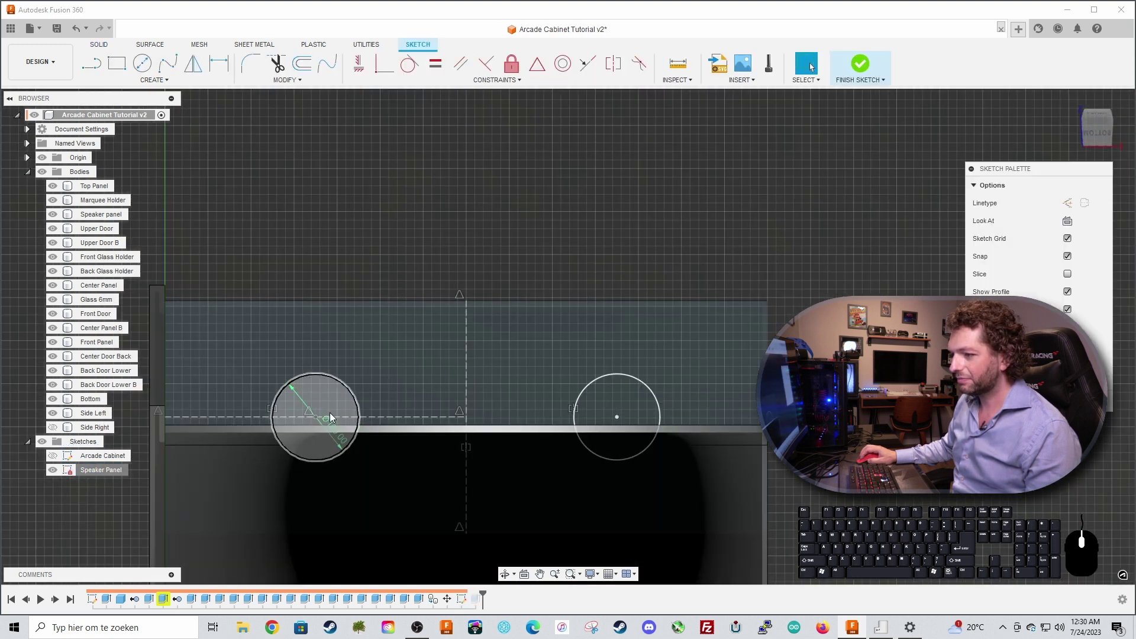
pyautogui.scroll(1, 339, 417)
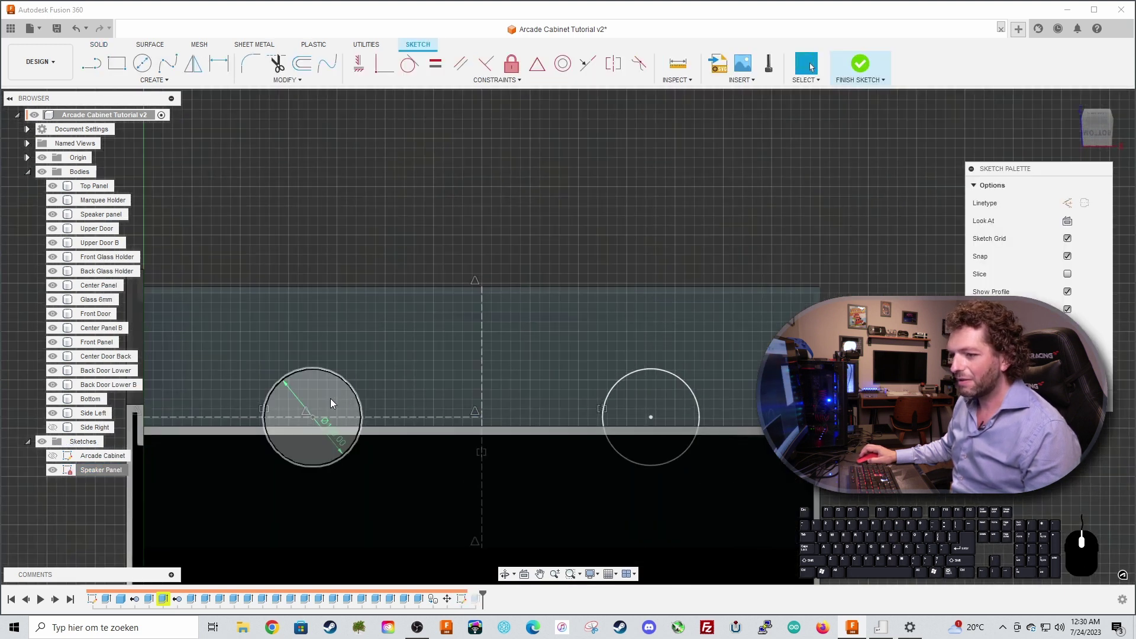
pyautogui.doubleClick(330, 425)
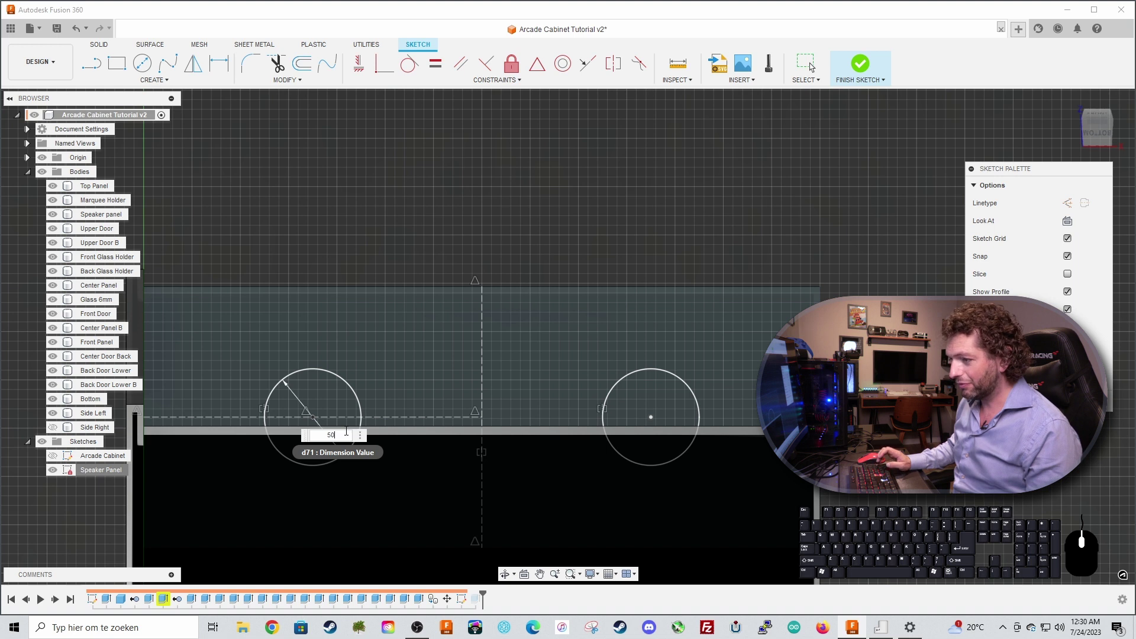
pyautogui.write('50')
pyautogui.press('Return')
pyautogui.click(869, 66)
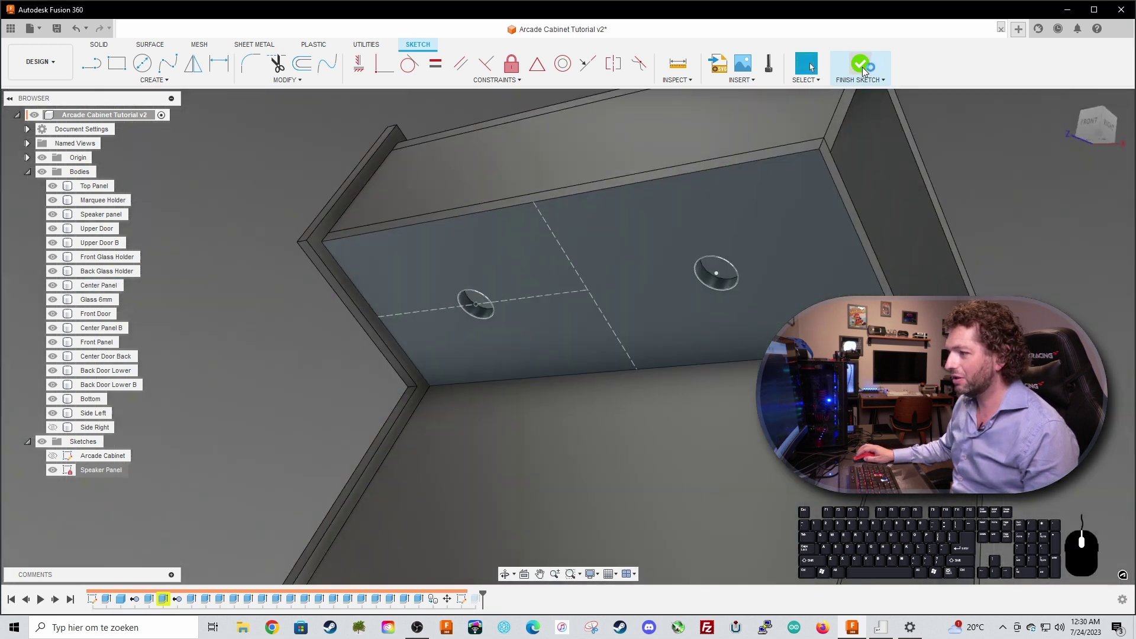
pyautogui.click(53, 470)
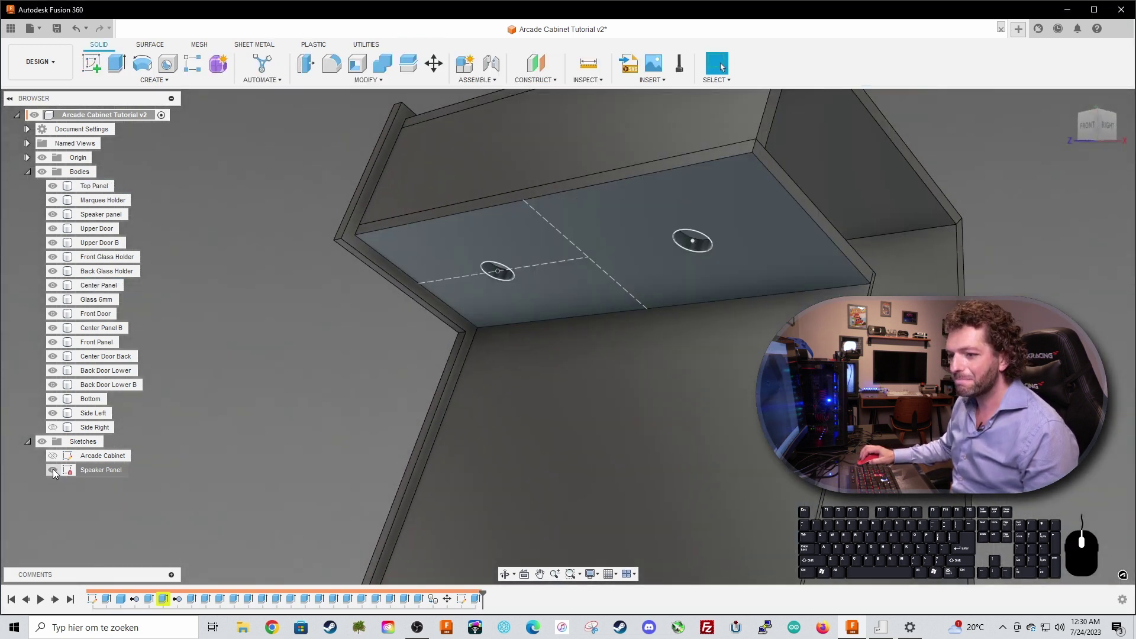
pyautogui.moveTo(312, 344)
pyautogui.keyDown('shift'); pyautogui.mouseDown(button='middle')
pyautogui.moveTo(284, 357)
pyautogui.moveTo(314, 350)
pyautogui.mouseUp(button='middle'); pyautogui.keyUp('shift')
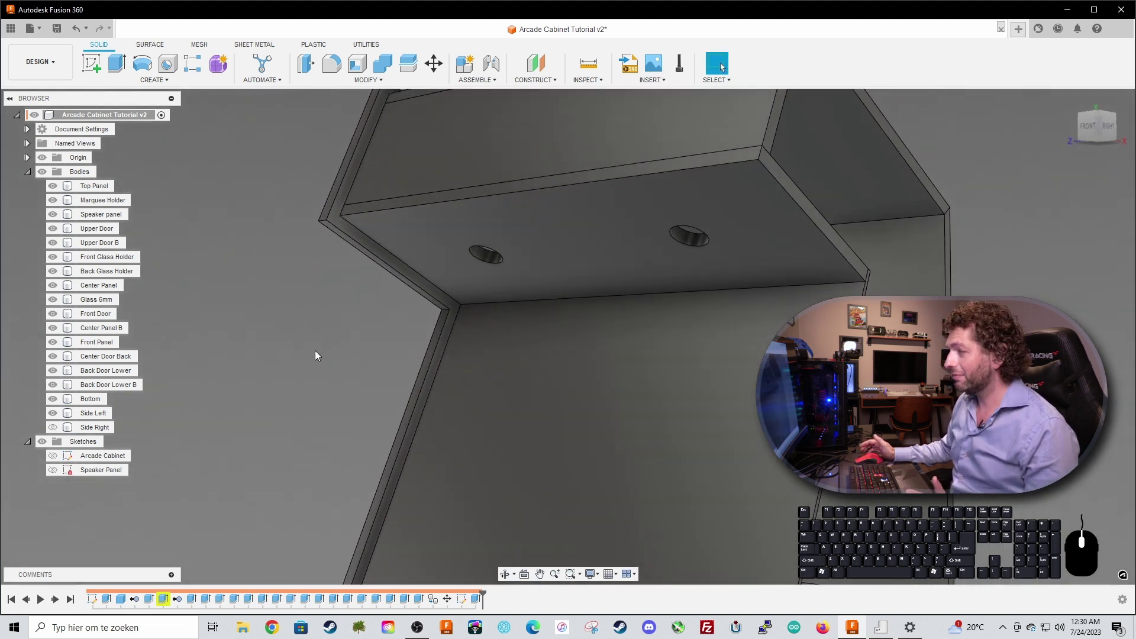
# Step: Undo the change of the speaker hole diameter to 50 mm
pyautogui.rightClick(91, 470)
pyautogui.click(133, 514)
pyautogui.hotkey('ctrl', 'z')
pyautogui.hotkey('ctrl', 'z')
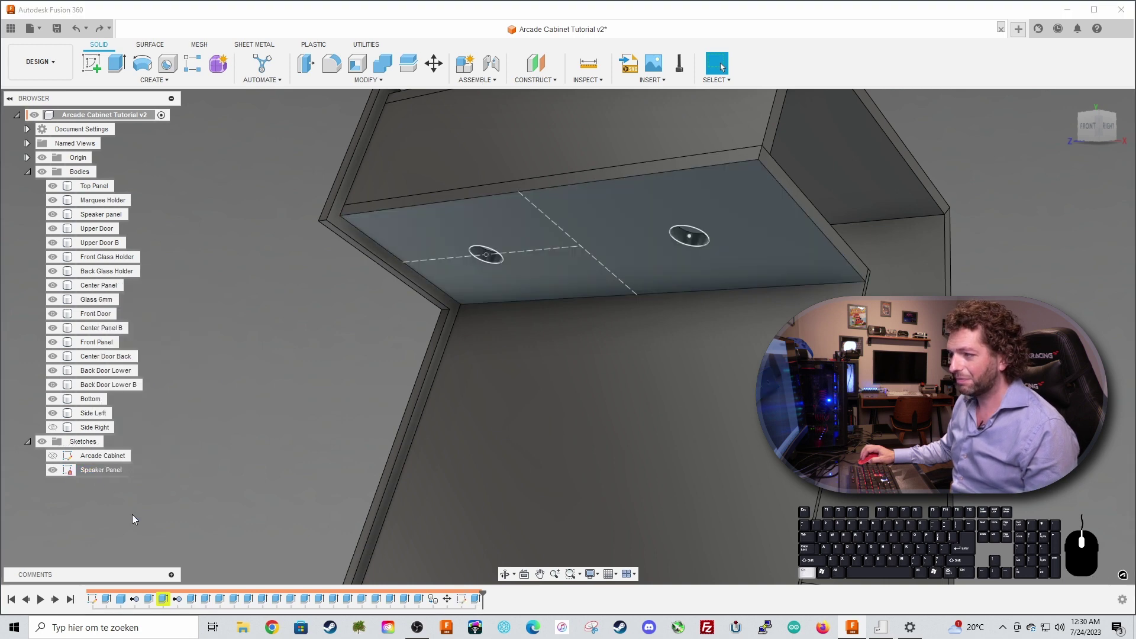
pyautogui.hotkey('ctrl', 'y')
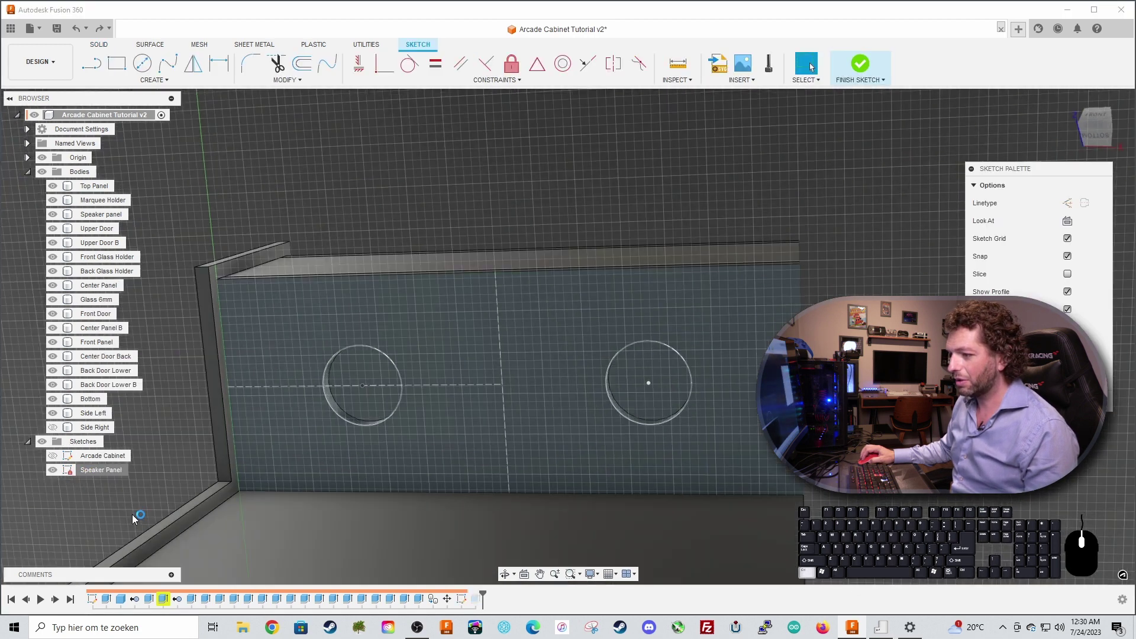
# Step: Hide the Speaker Panel sketch and isolate the Top Panel body
pyautogui.click(52, 470)
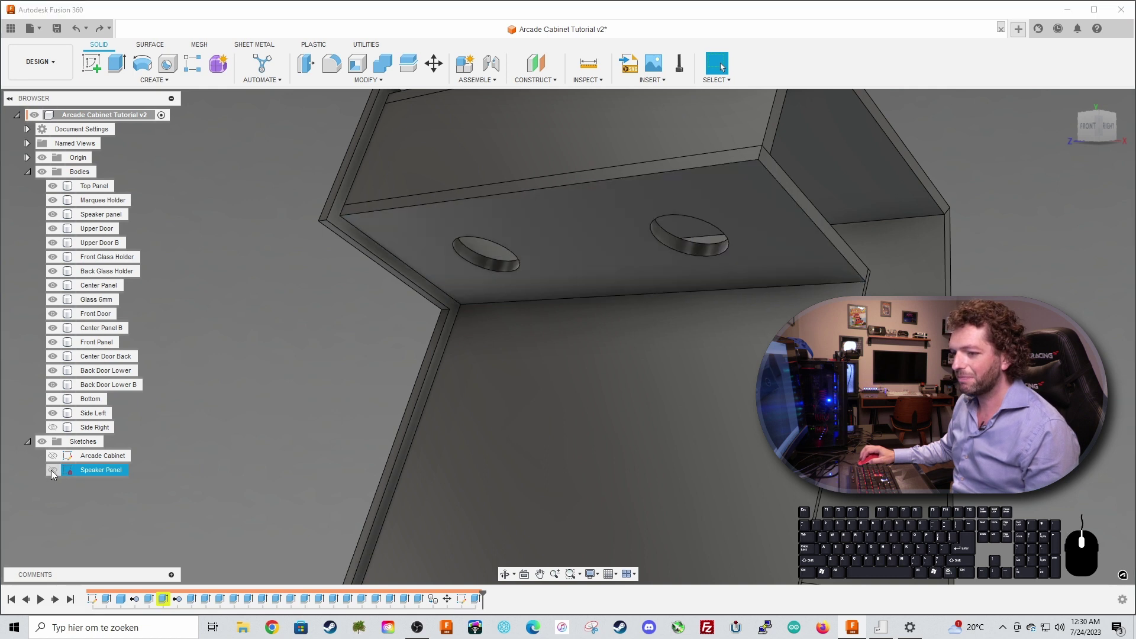
pyautogui.moveTo(303, 363)
pyautogui.keyDown('shift'); pyautogui.mouseDown(button='middle')
pyautogui.moveTo(289, 355)
pyautogui.moveTo(319, 356)
pyautogui.moveTo(276, 349)
pyautogui.moveTo(553, 286)
pyautogui.mouseUp(button='middle'); pyautogui.keyUp('shift')
pyautogui.scroll(-2, 294, 363)
pyautogui.click(552, 285)
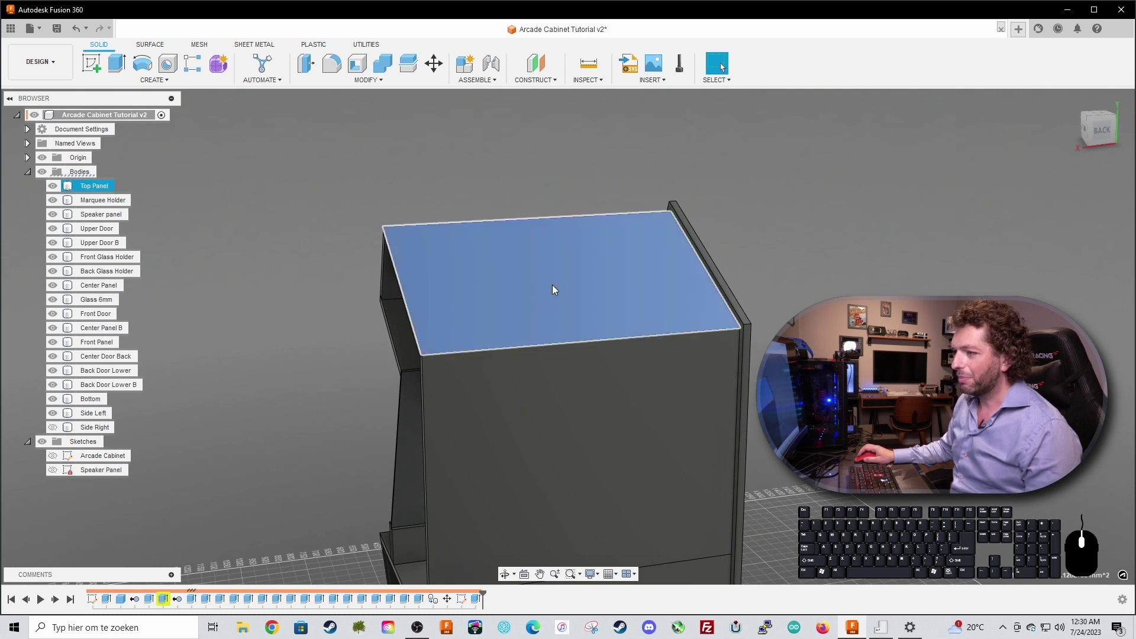
pyautogui.rightClick(91, 186)
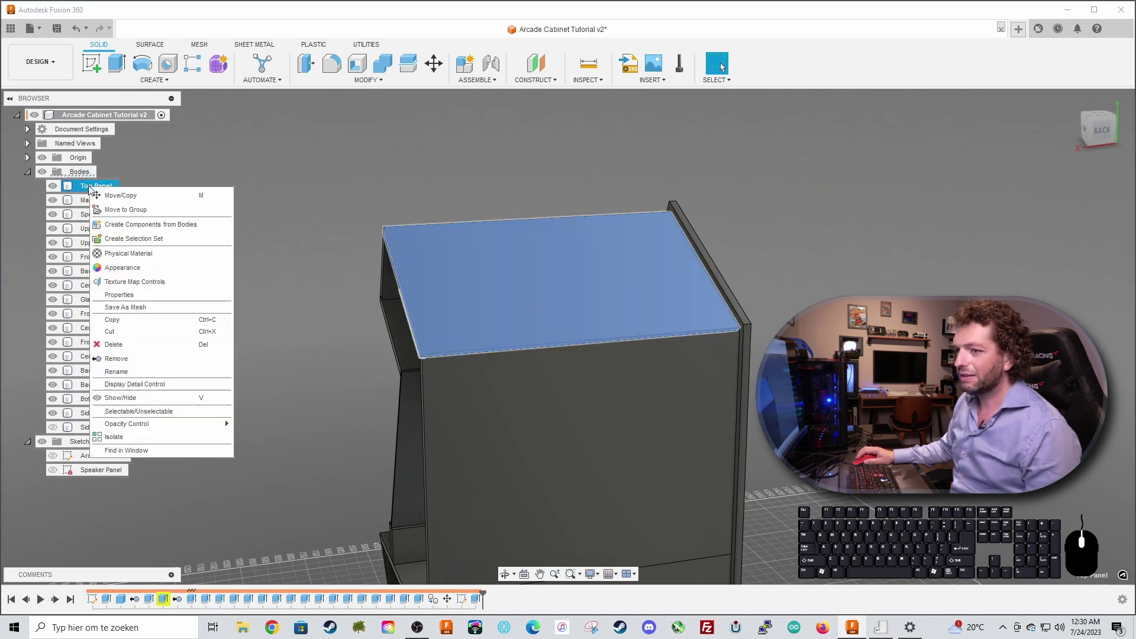
pyautogui.click(148, 436)
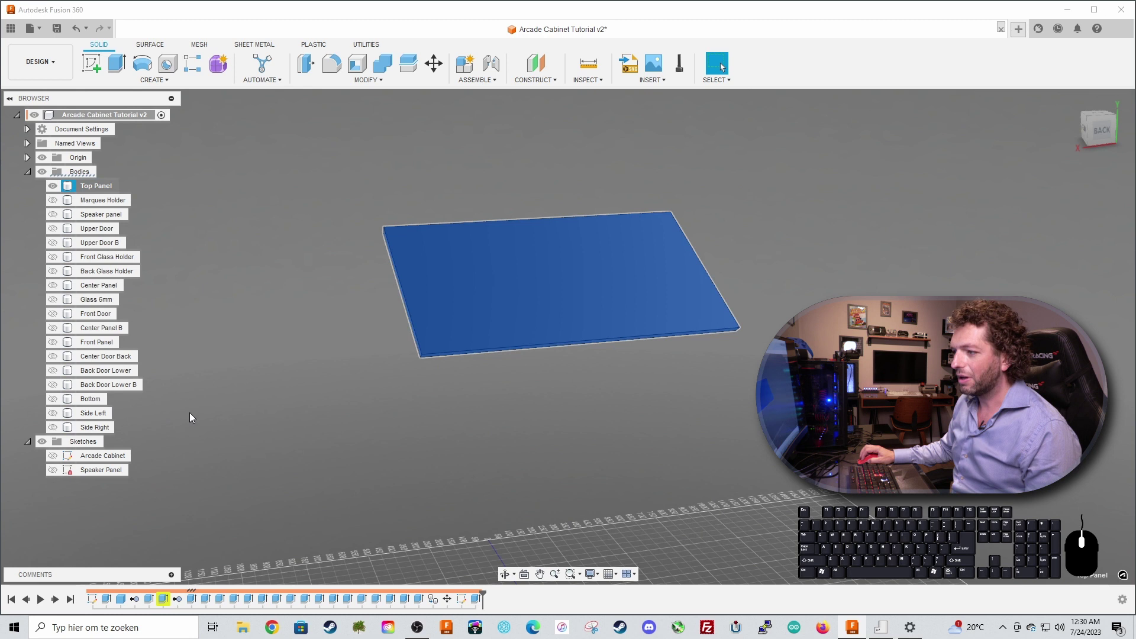
# Step: Create a new sketch on the upper face of the Top Panel, viewed straight on
pyautogui.click(349, 305)
pyautogui.click(529, 288)
pyautogui.keyDown('shift'); pyautogui.moveTo(761, 266); pyautogui.dragTo(743, 276, button='middle'); pyautogui.keyUp('shift')
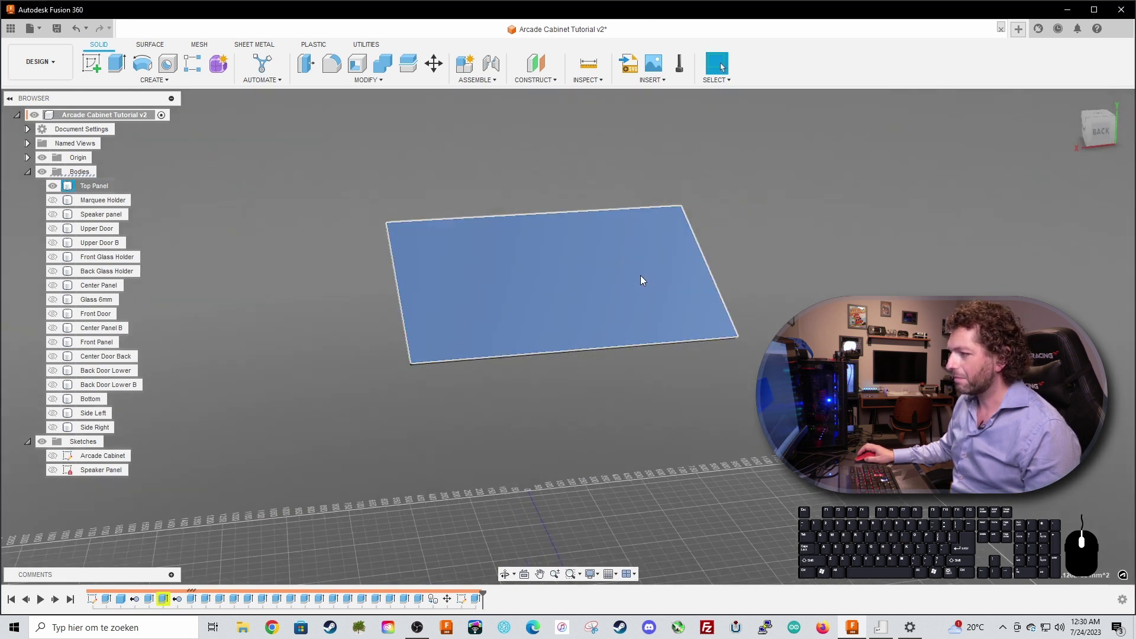
pyautogui.click(523, 576)
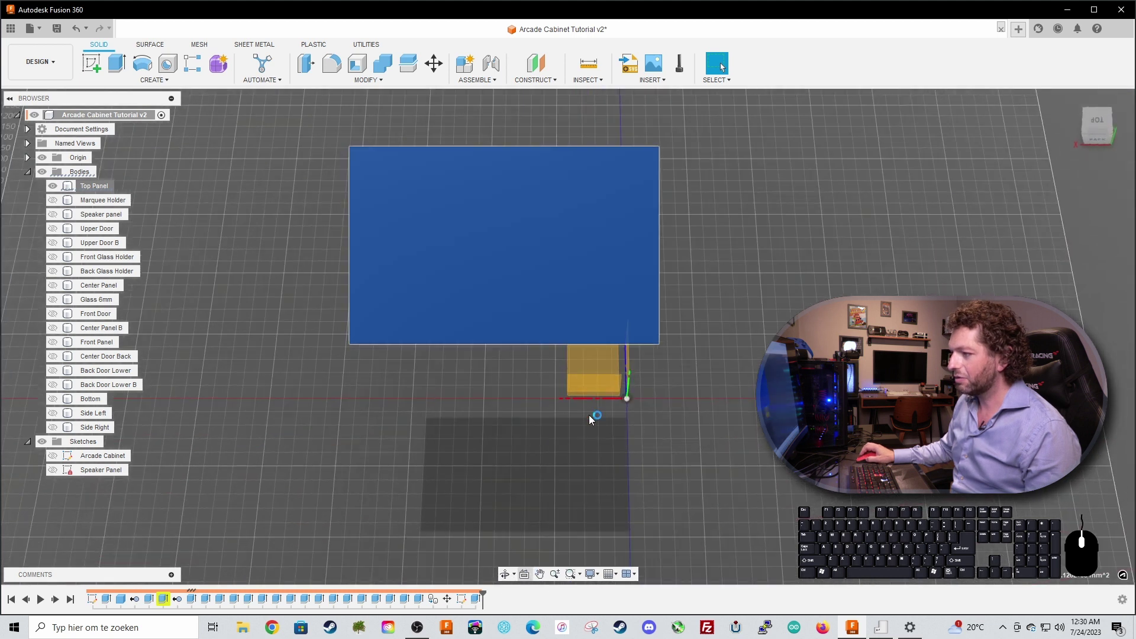
pyautogui.scroll(2, 495, 386)
pyautogui.rightClick(513, 304)
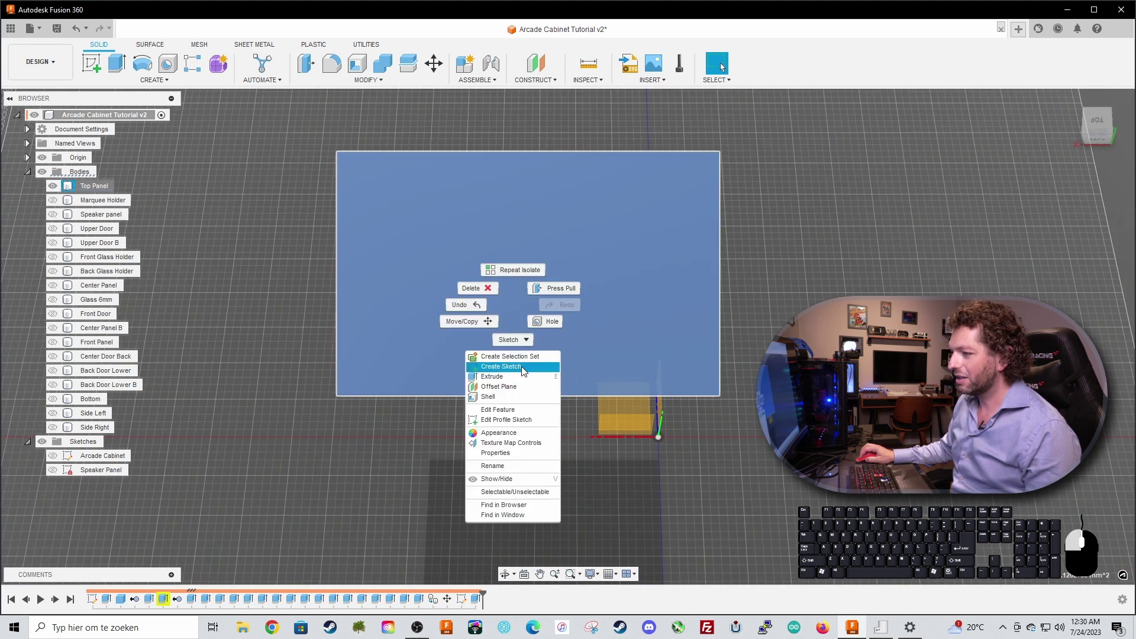
pyautogui.click(522, 367)
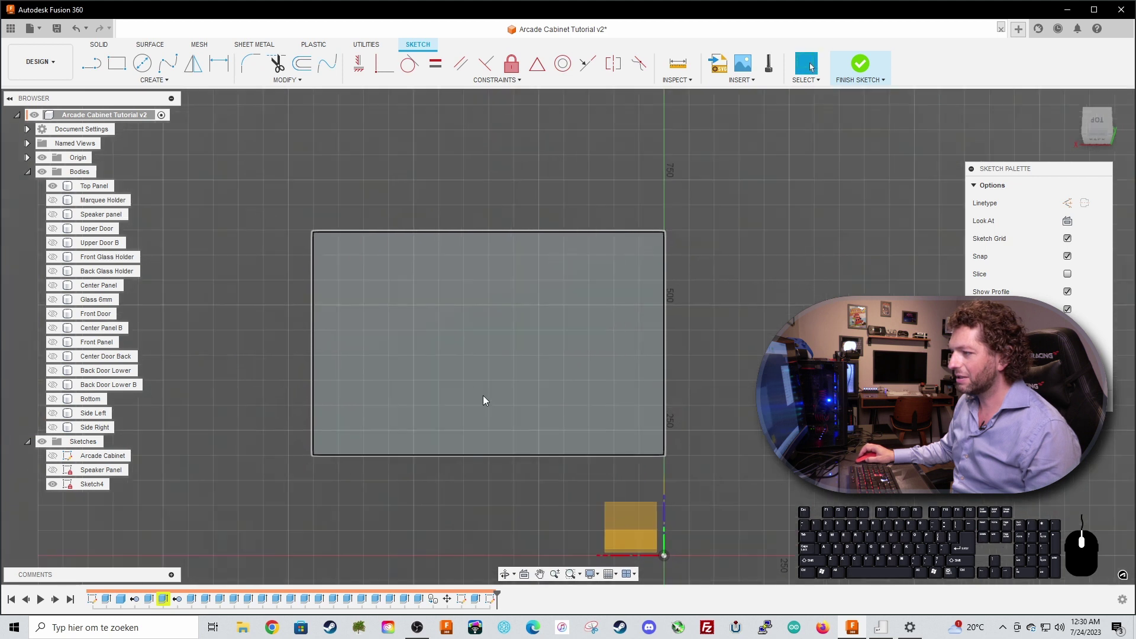
# Step: Draw a horizontal line between the midpoints of the Top Panel's two short edges and convert it to a construction line
pyautogui.press('l')
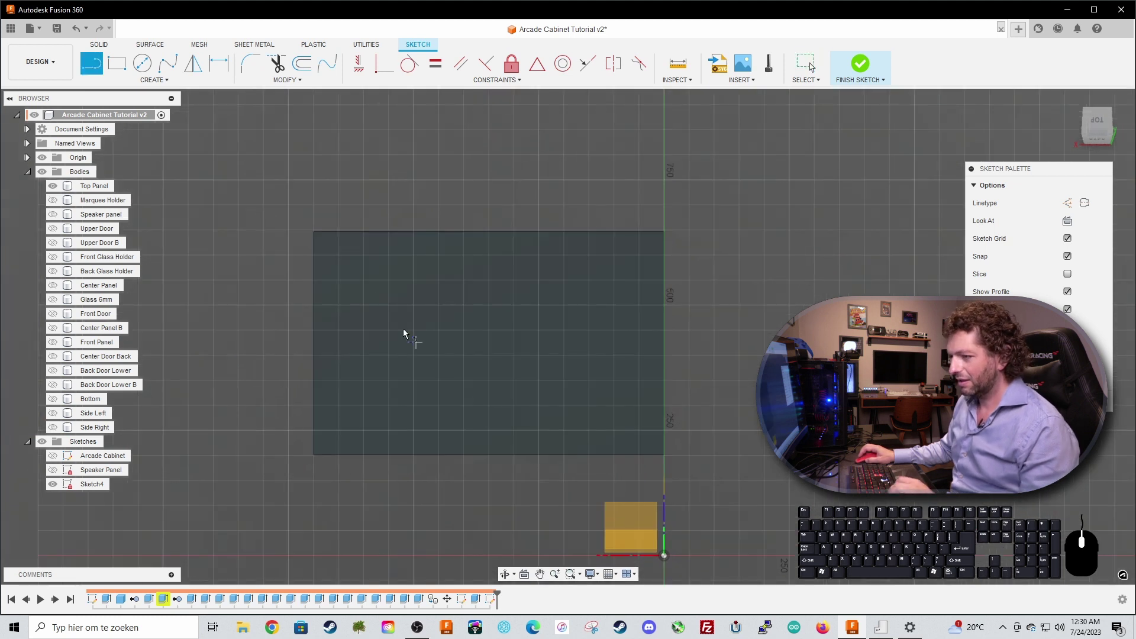
pyautogui.click(313, 343)
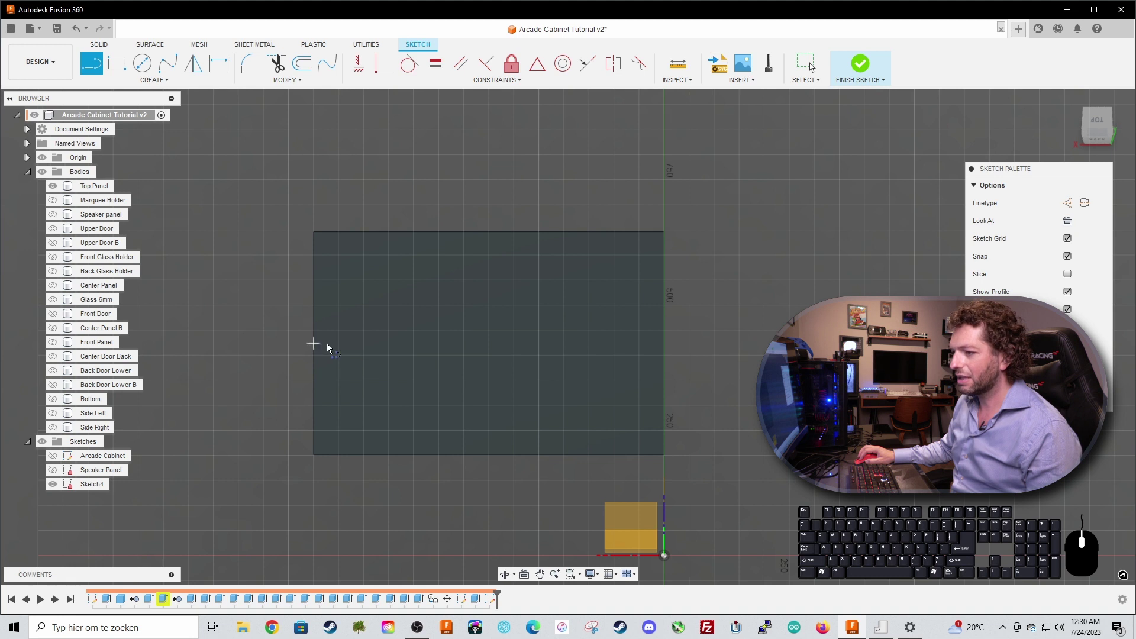
pyautogui.click(664, 342)
pyautogui.press('Escape')
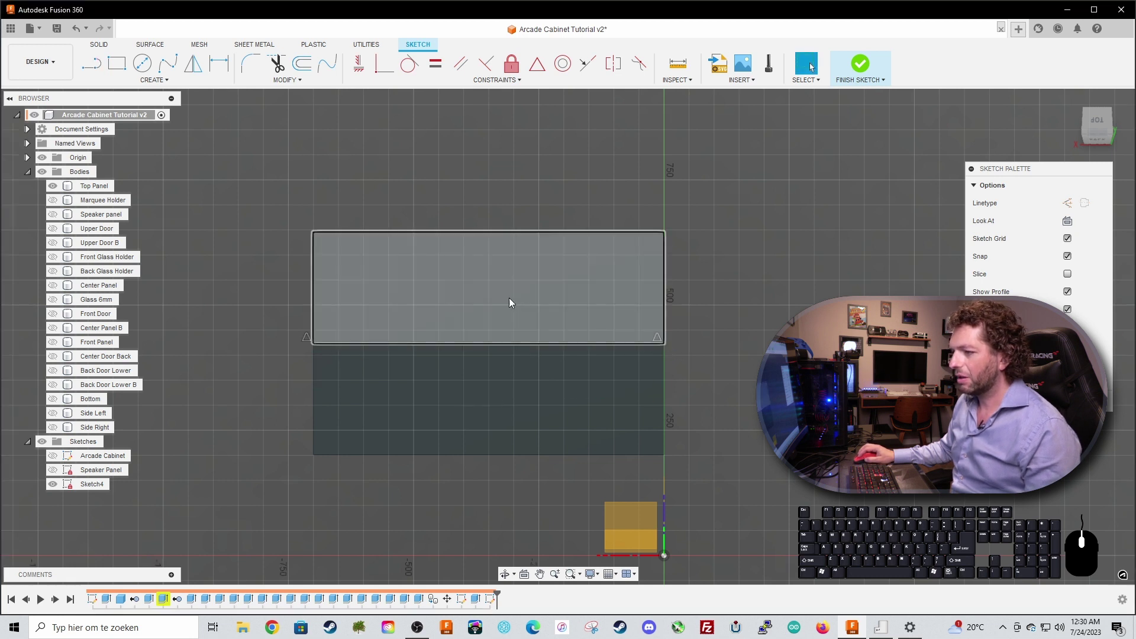
pyautogui.click(463, 344)
pyautogui.press('x')
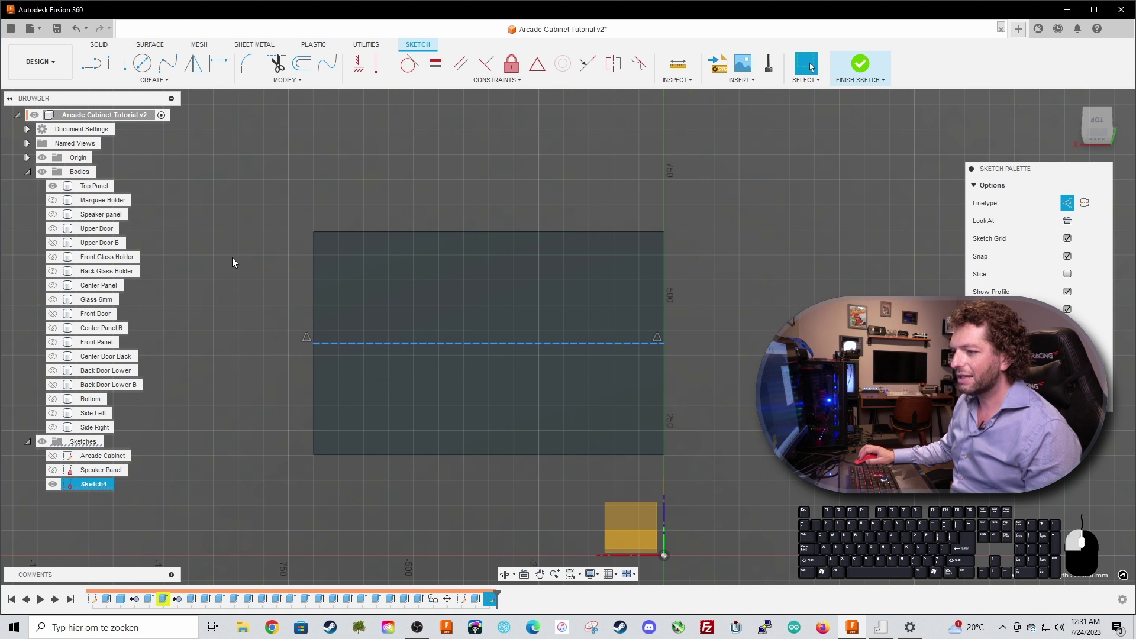
pyautogui.press('Escape')
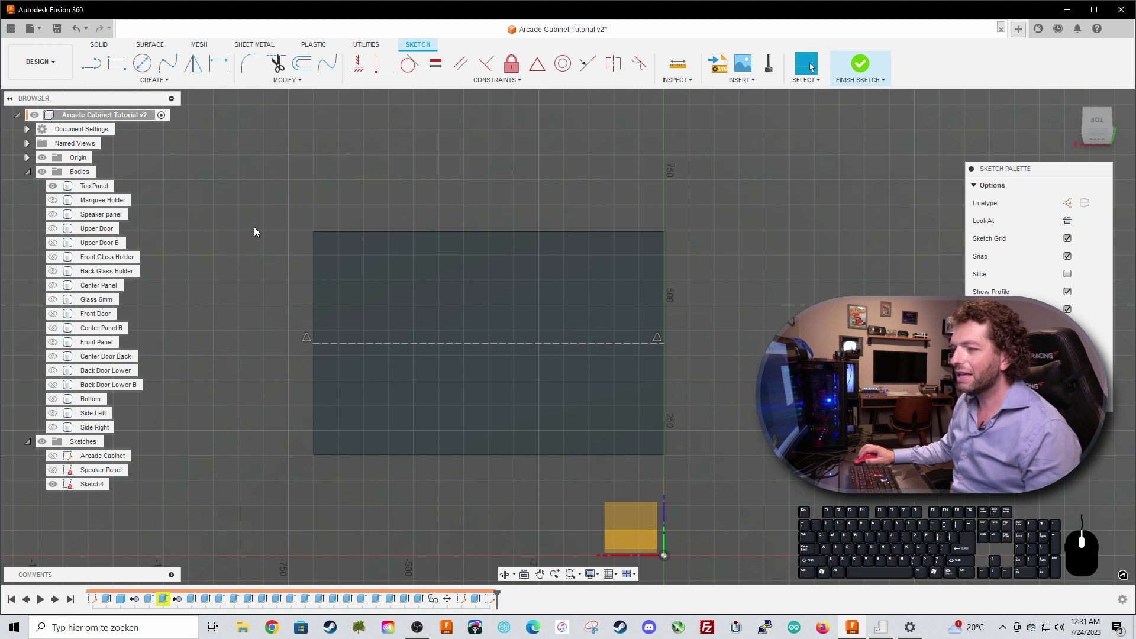
# Step: Draw a 475 mm by 45 mm center rectangle centred on the midpoint of the construction line
pyautogui.click(137, 81)
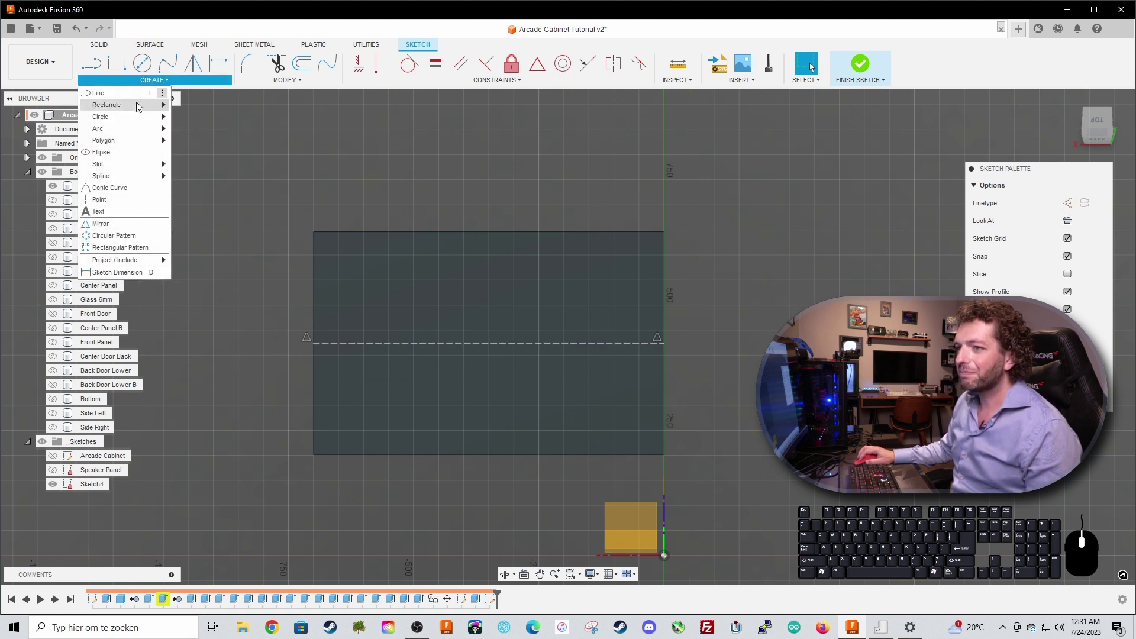
pyautogui.moveTo(139, 106)
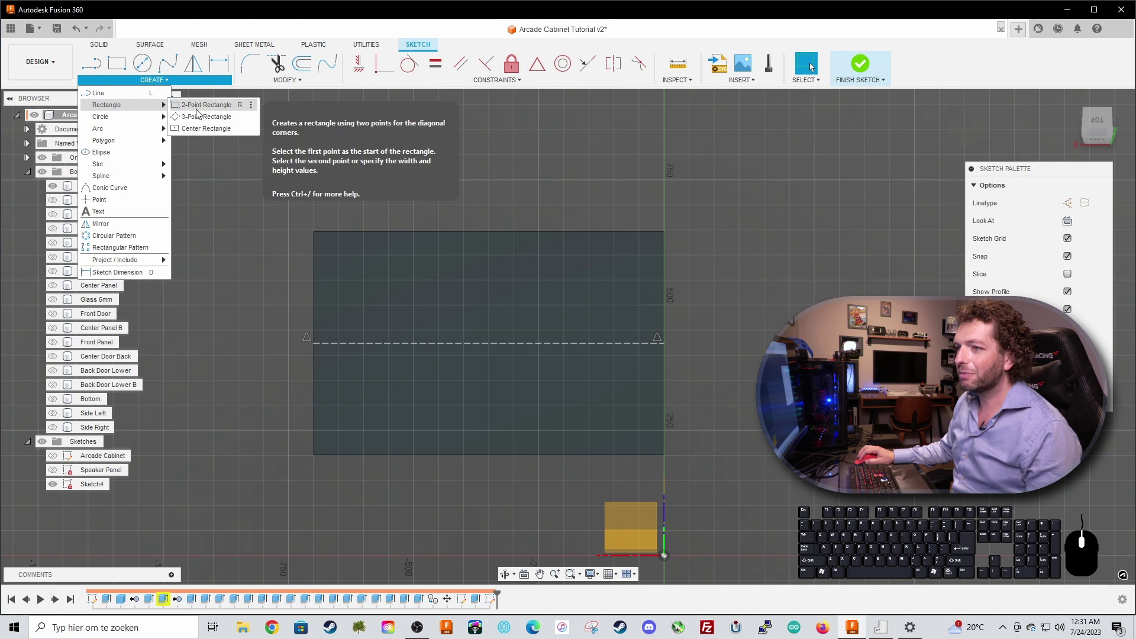
pyautogui.click(197, 130)
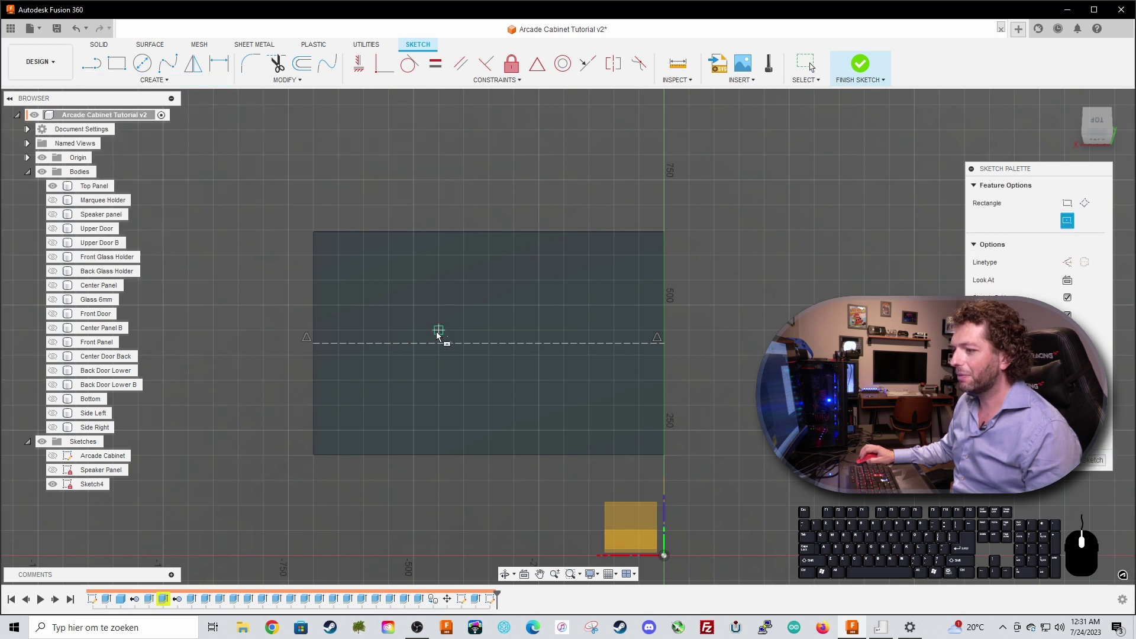
pyautogui.click(489, 343)
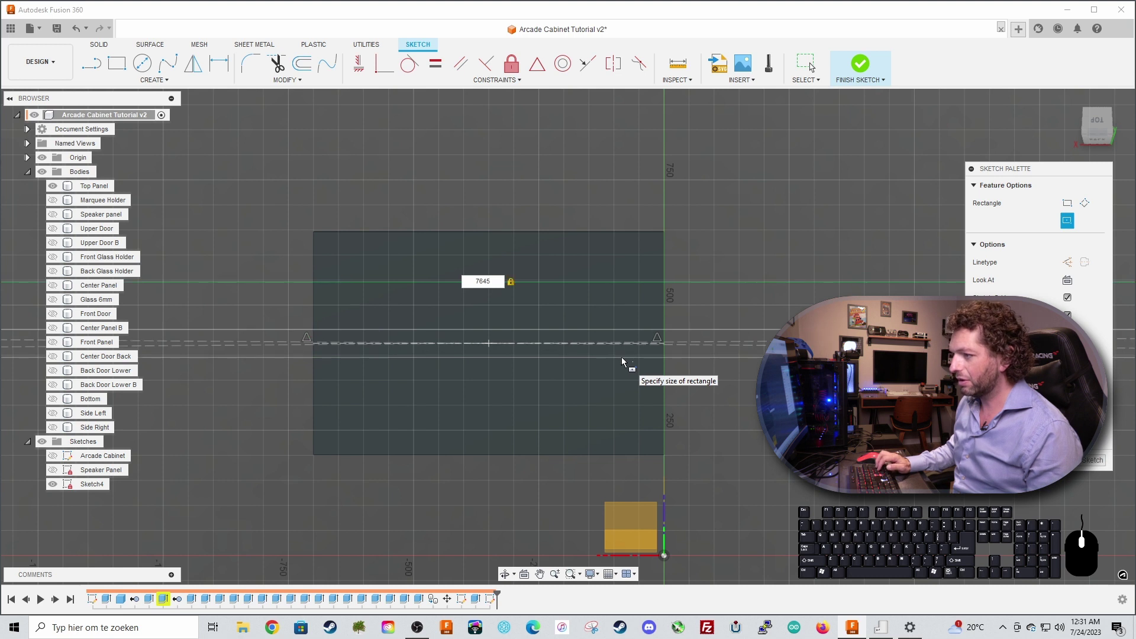
pyautogui.press('Tab')
pyautogui.press('Tab')
pyautogui.write('745')
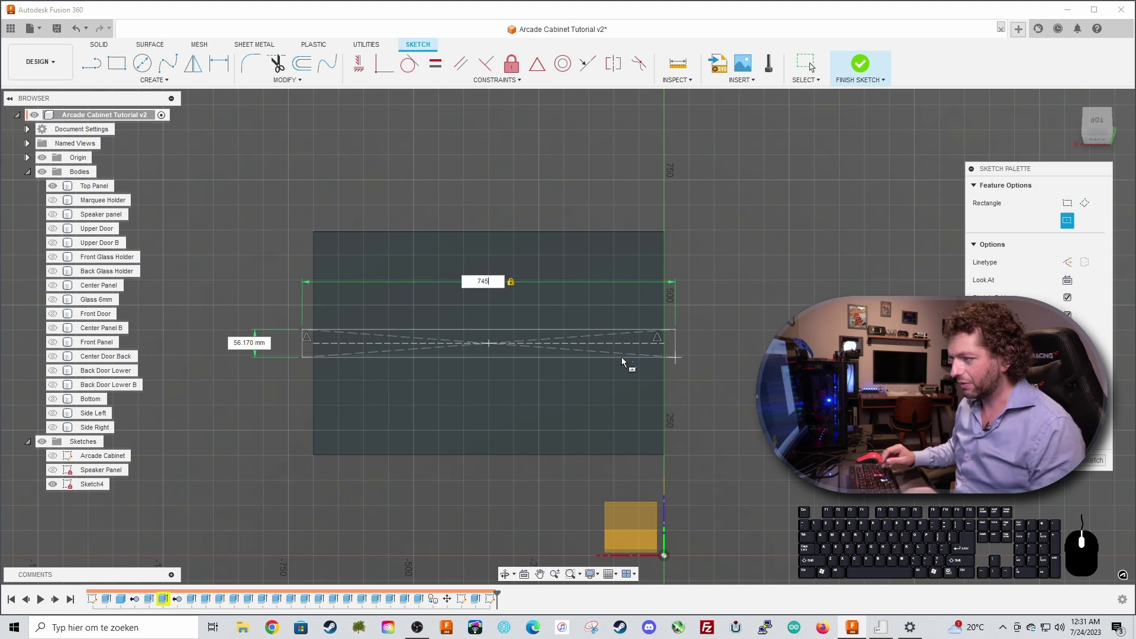
pyautogui.press('BackSpace')
pyautogui.press('BackSpace')
pyautogui.press('BackSpace')
pyautogui.write('475')
pyautogui.press('Tab')
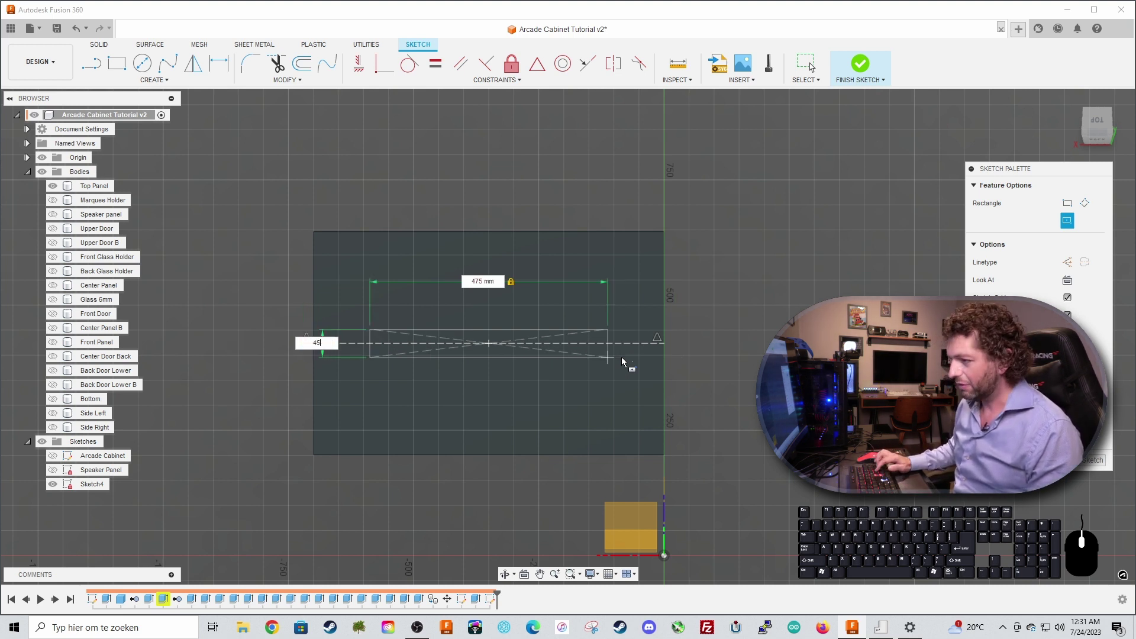
pyautogui.write('45')
pyautogui.press('Return')
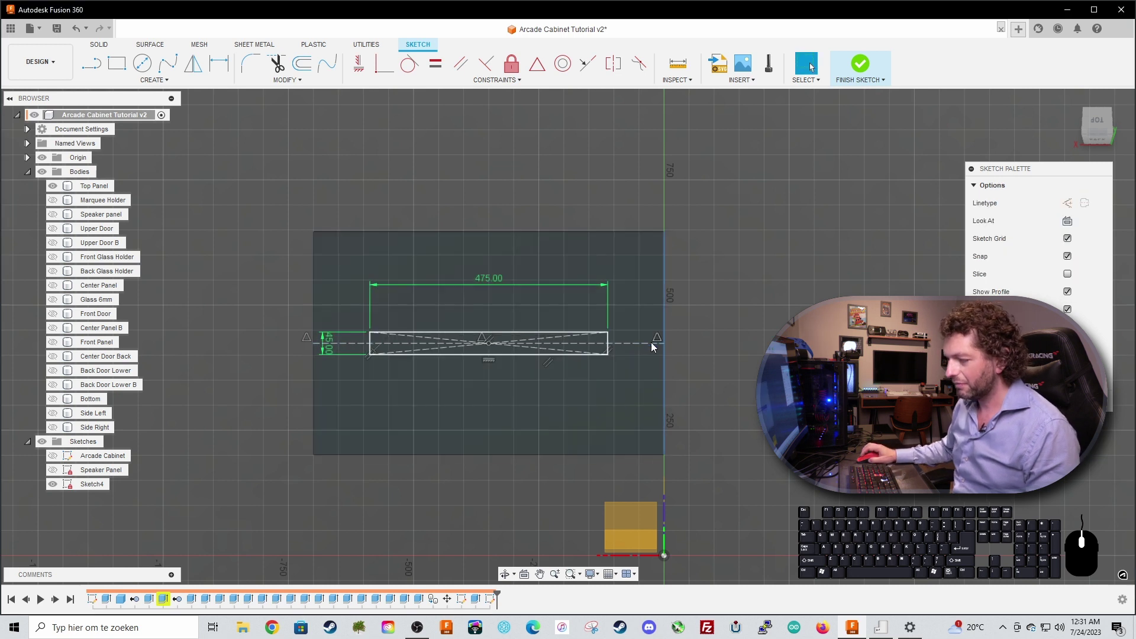
# Step: Finish the sketch and extrude the rectangle profile by -18 mm to cut a slot through the Top Panel
pyautogui.click(860, 64)
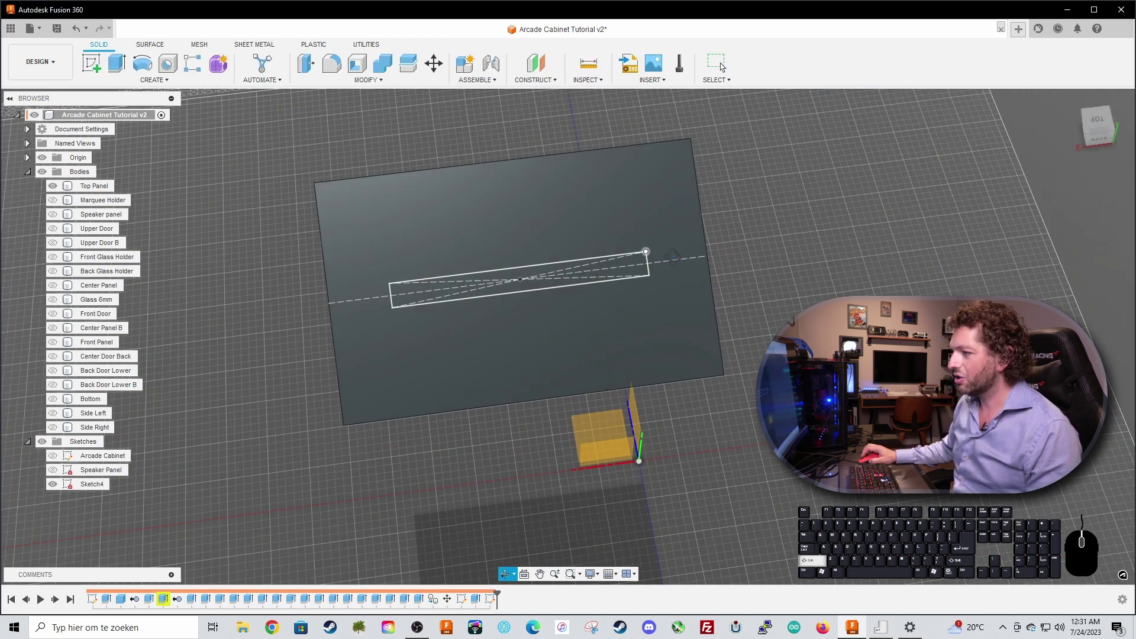
pyautogui.click(503, 317)
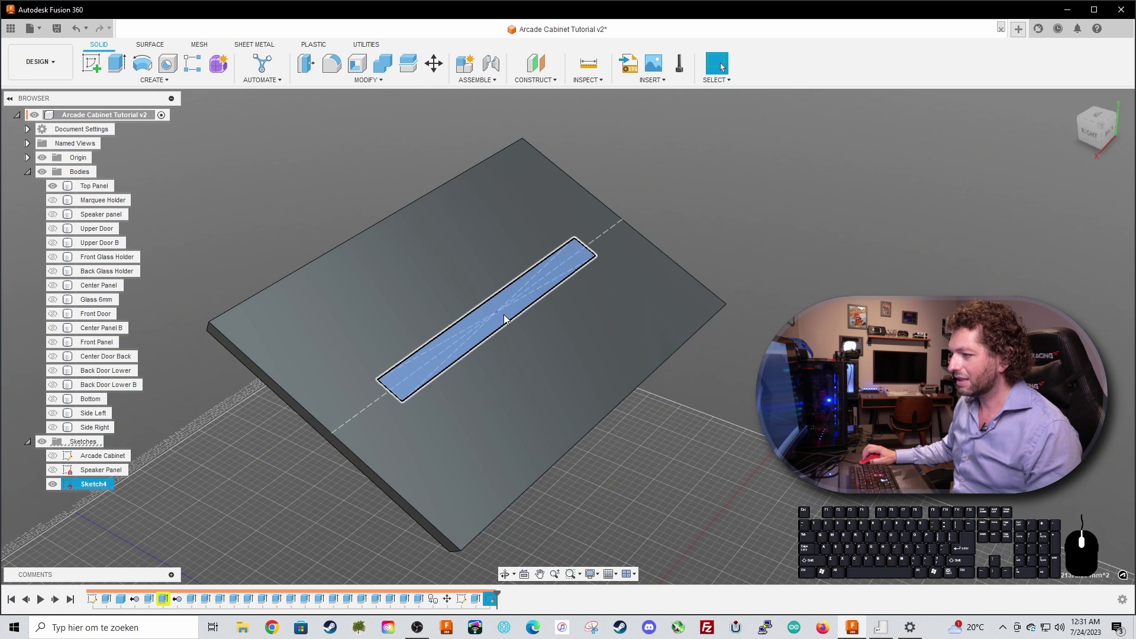
pyautogui.click(734, 243)
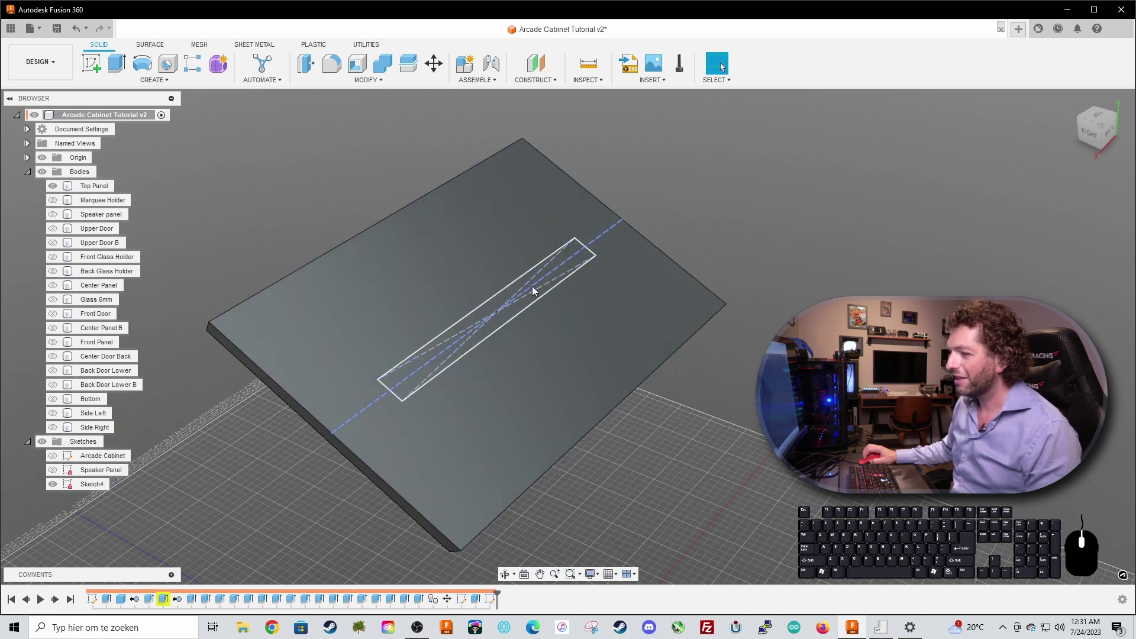
pyautogui.click(577, 265)
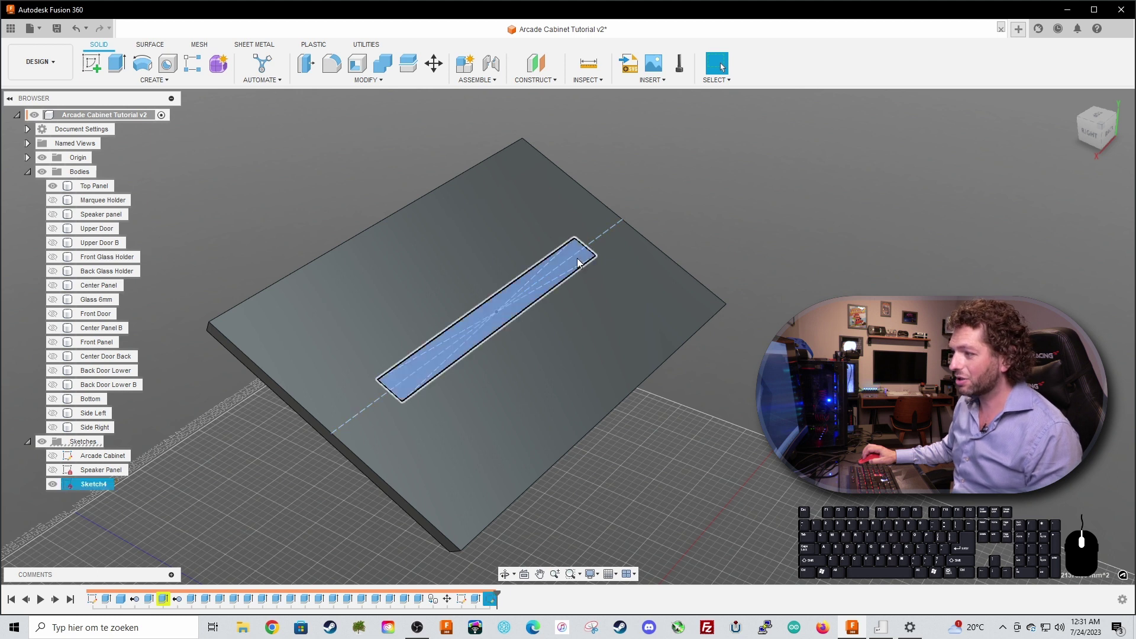
pyautogui.press('e')
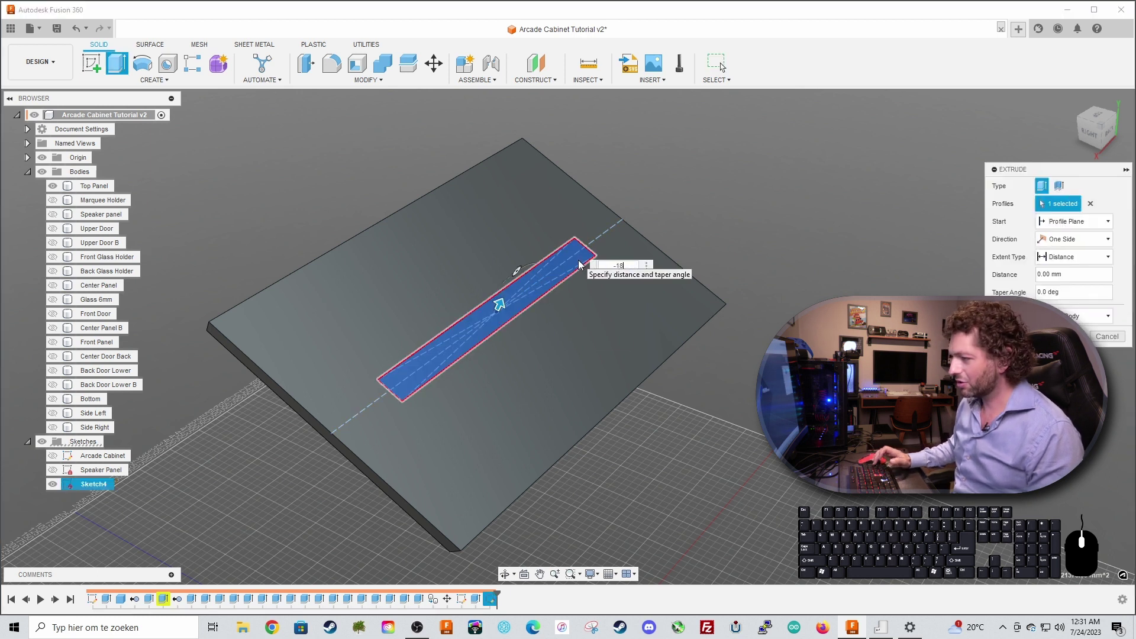
pyautogui.press('Return')
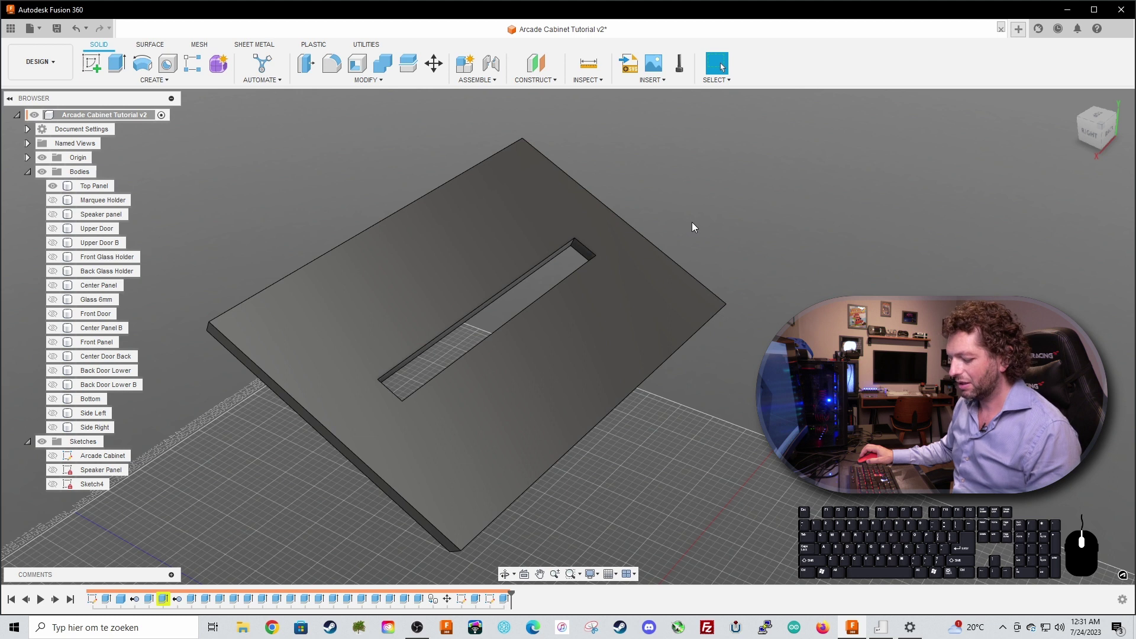
# Step: Undo the Top Panel slot extrusion and change the rectangle's two diagonals in its sketch from construction to normal lines
pyautogui.hotkey('ctrl', 'z')
pyautogui.scroll(5, 551, 260)
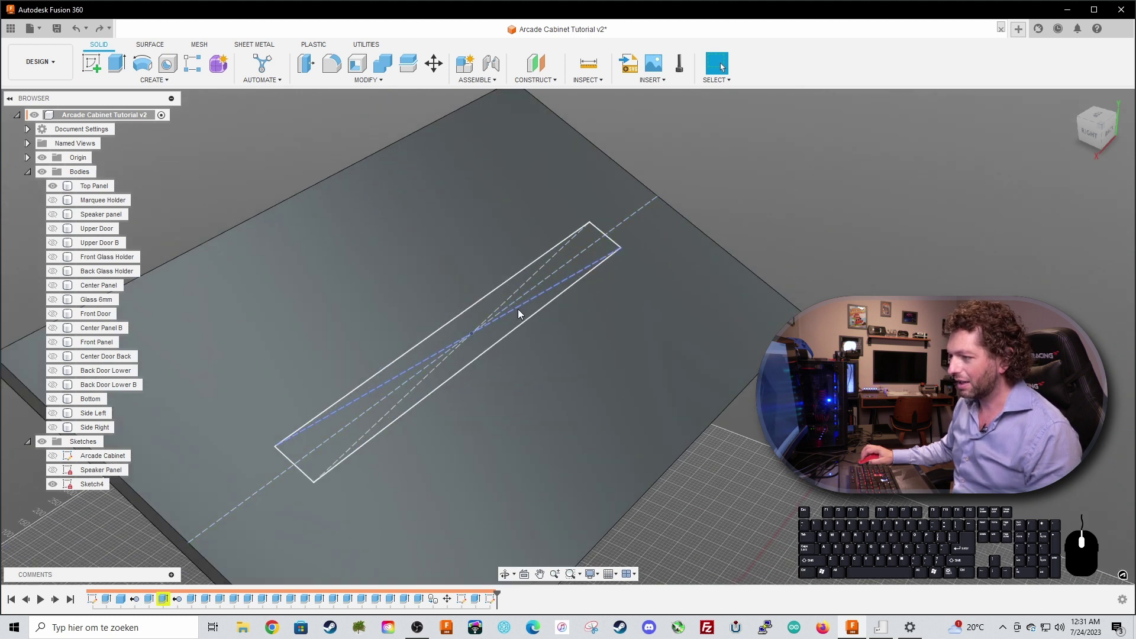
pyautogui.click(519, 313)
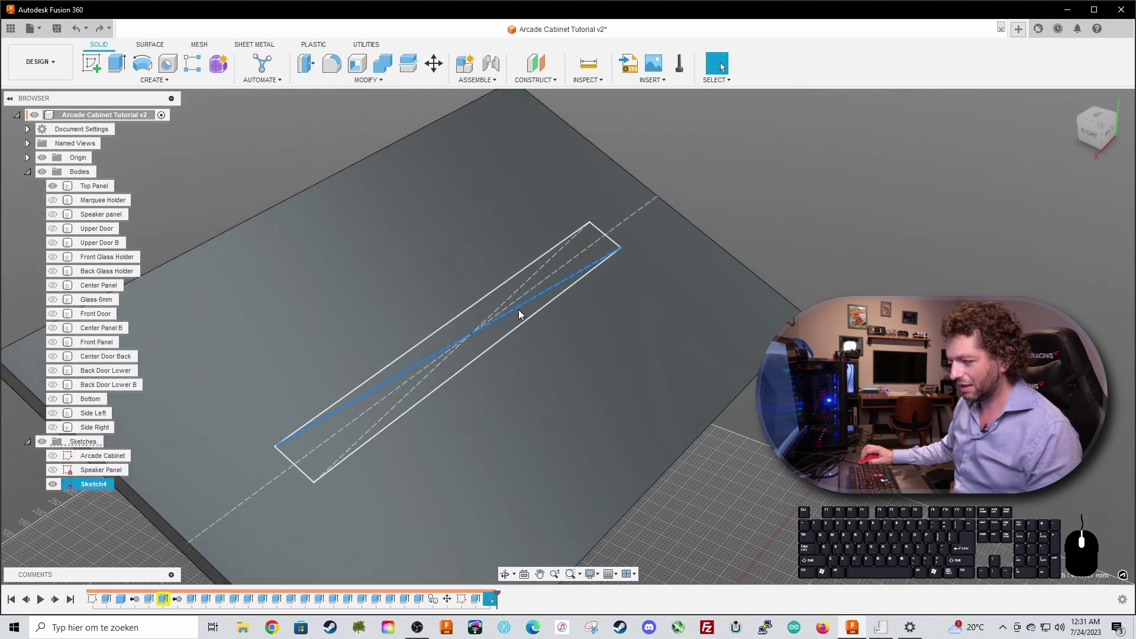
pyautogui.rightClick(543, 312)
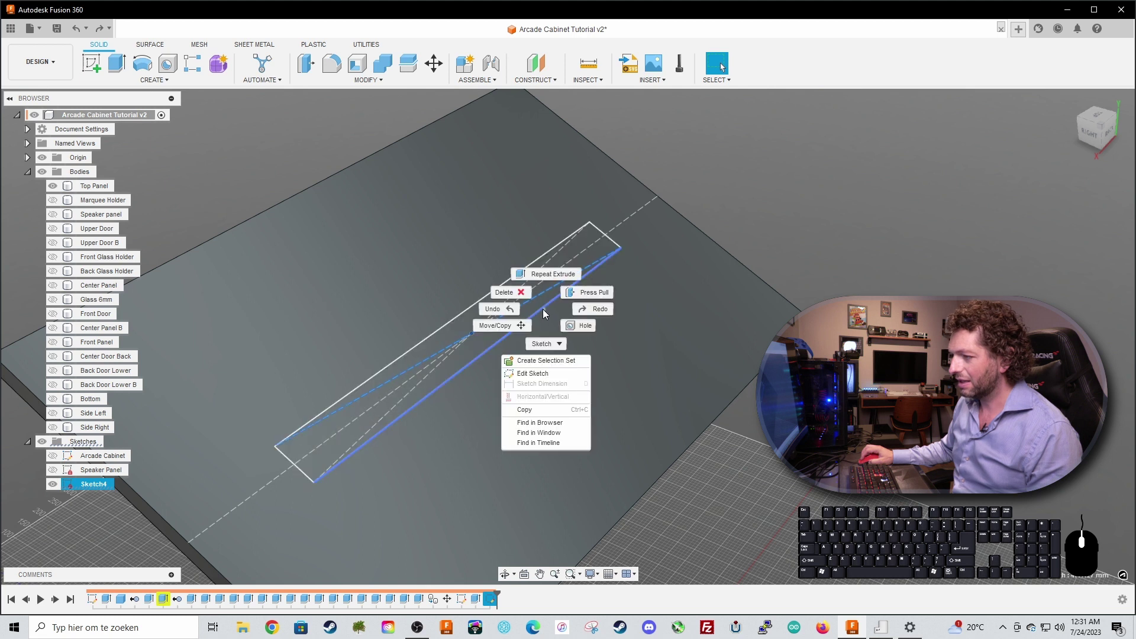
pyautogui.click(553, 373)
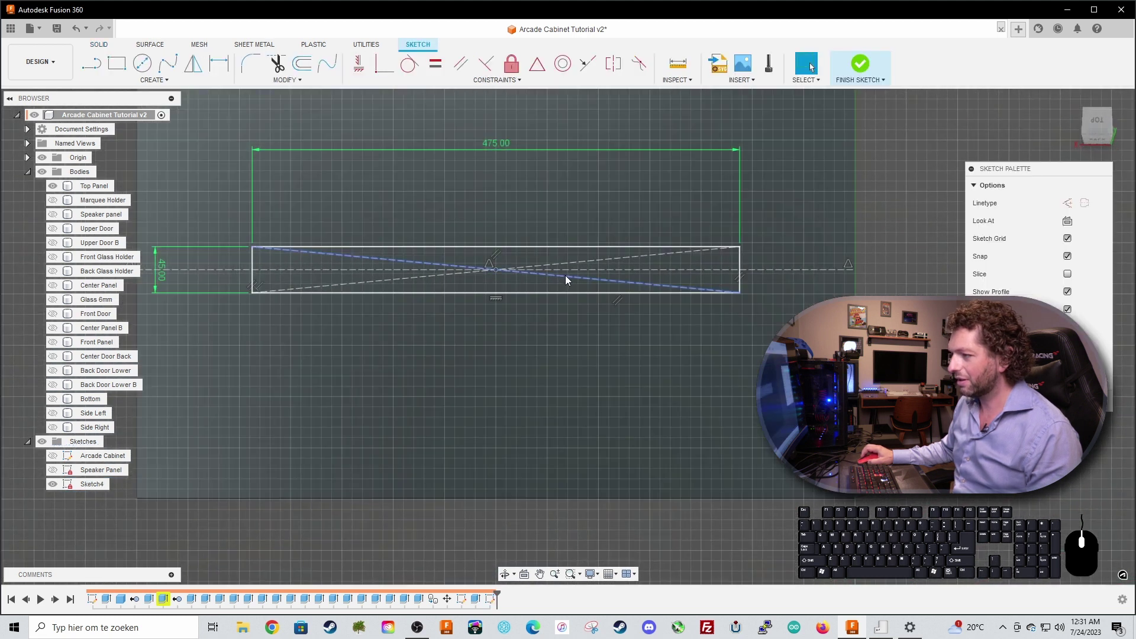
pyautogui.press('x')
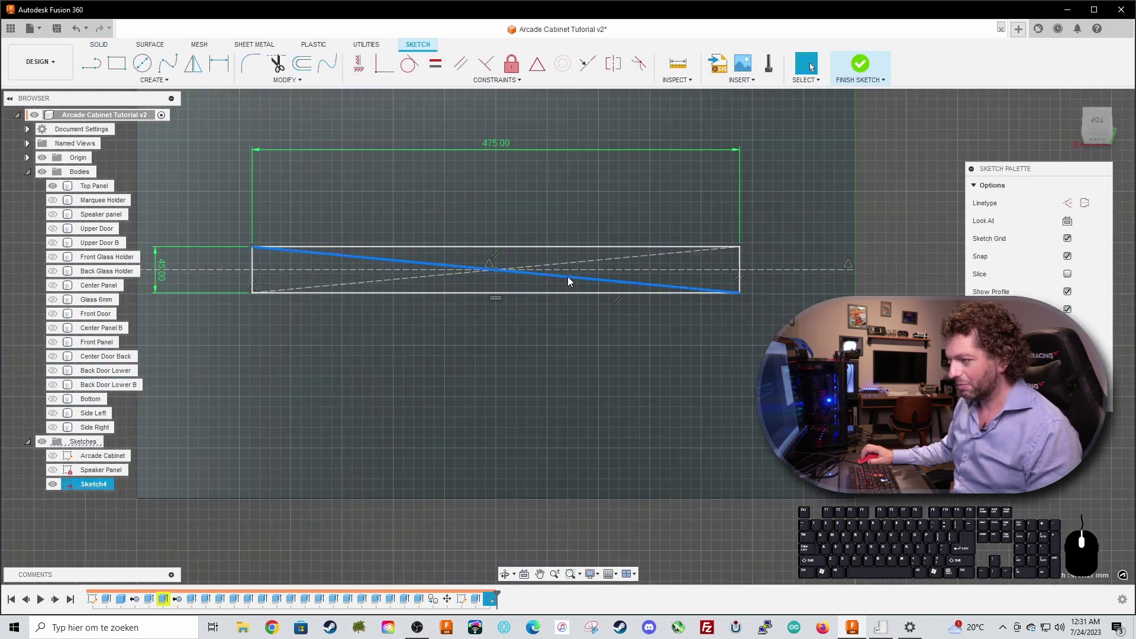
pyautogui.click(573, 262)
pyautogui.press('x')
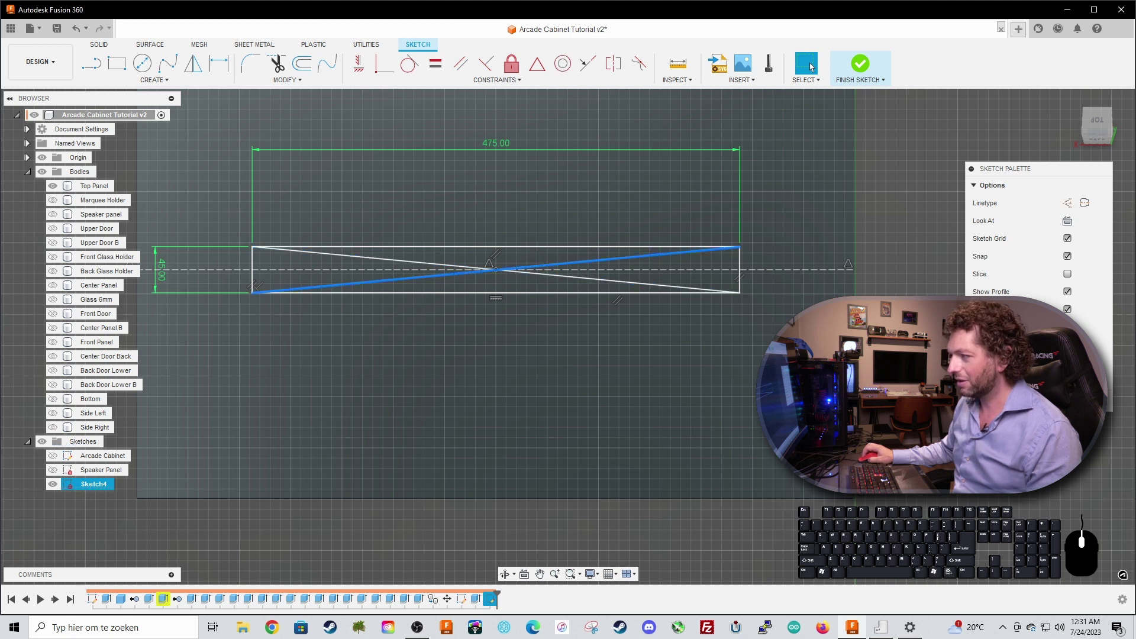
pyautogui.click(851, 78)
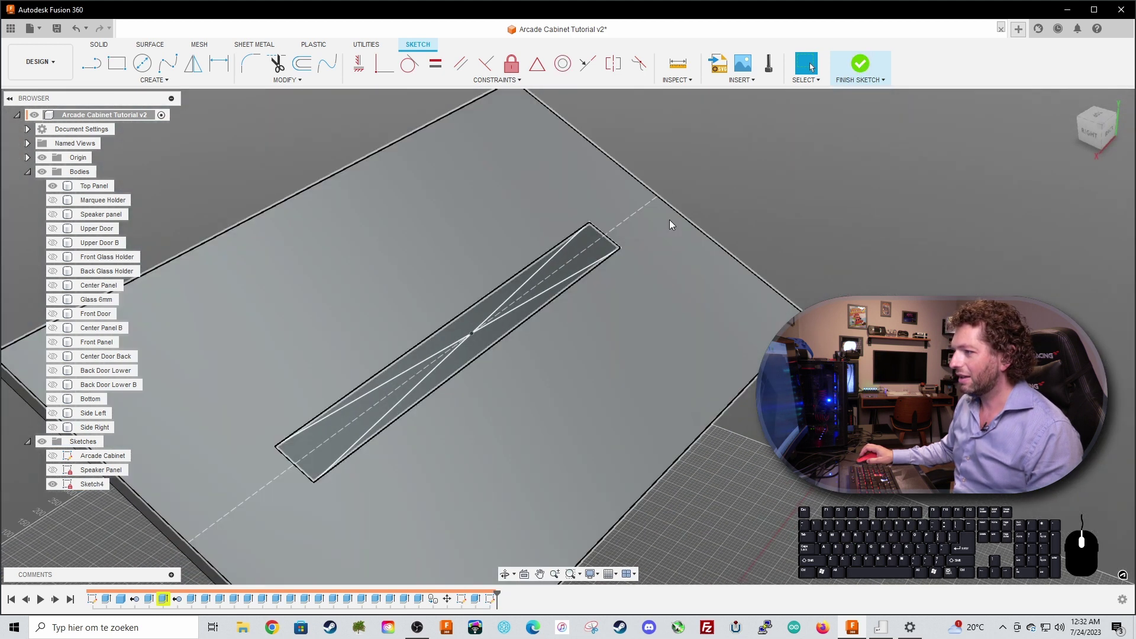
pyautogui.click(481, 336)
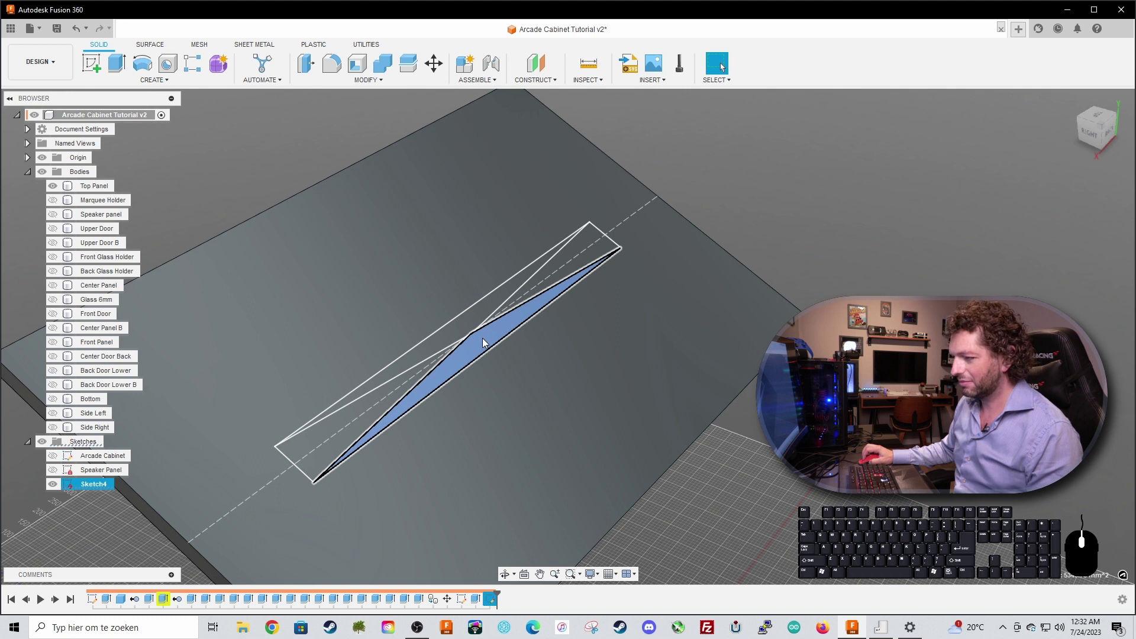
pyautogui.press('e')
pyautogui.moveTo(483, 338); pyautogui.dragTo(456, 401)
pyautogui.press('Escape')
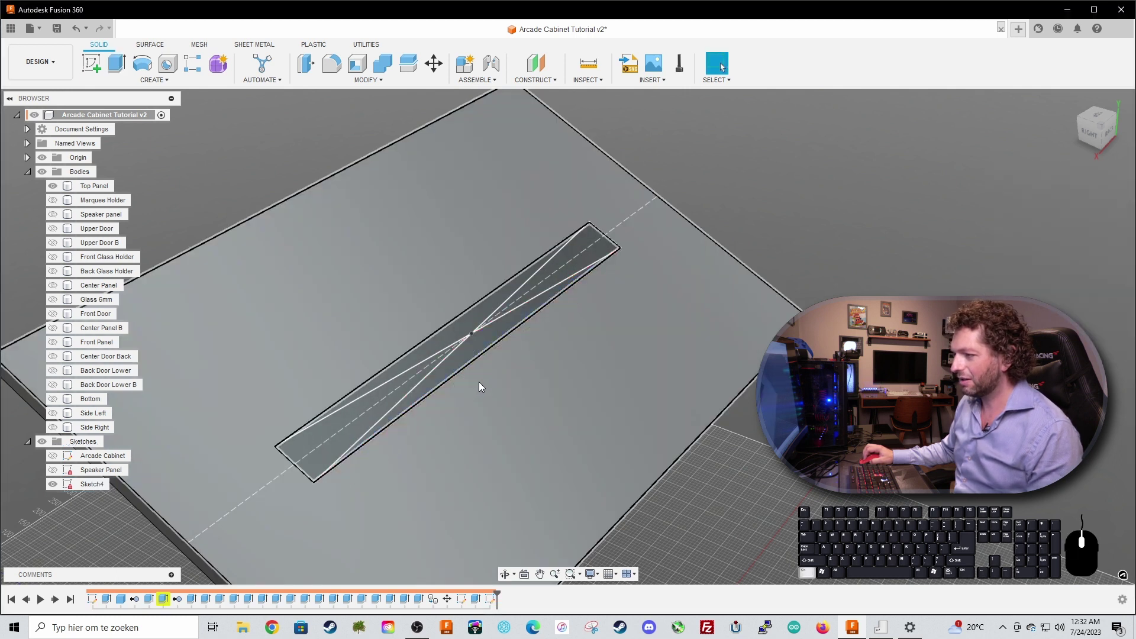
# Step: Undo the linetype change of the diagonals, then extrude the whole rectangle profile by -18 mm to cut the Top Panel slot
pyautogui.hotkey('ctrl', 'z')
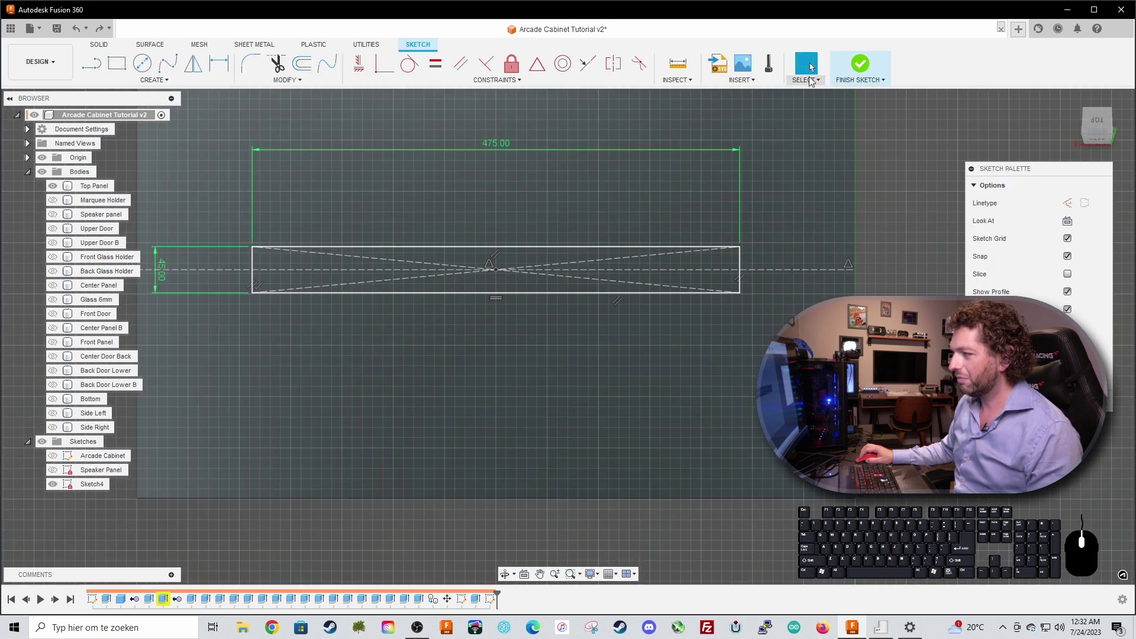
pyautogui.click(860, 65)
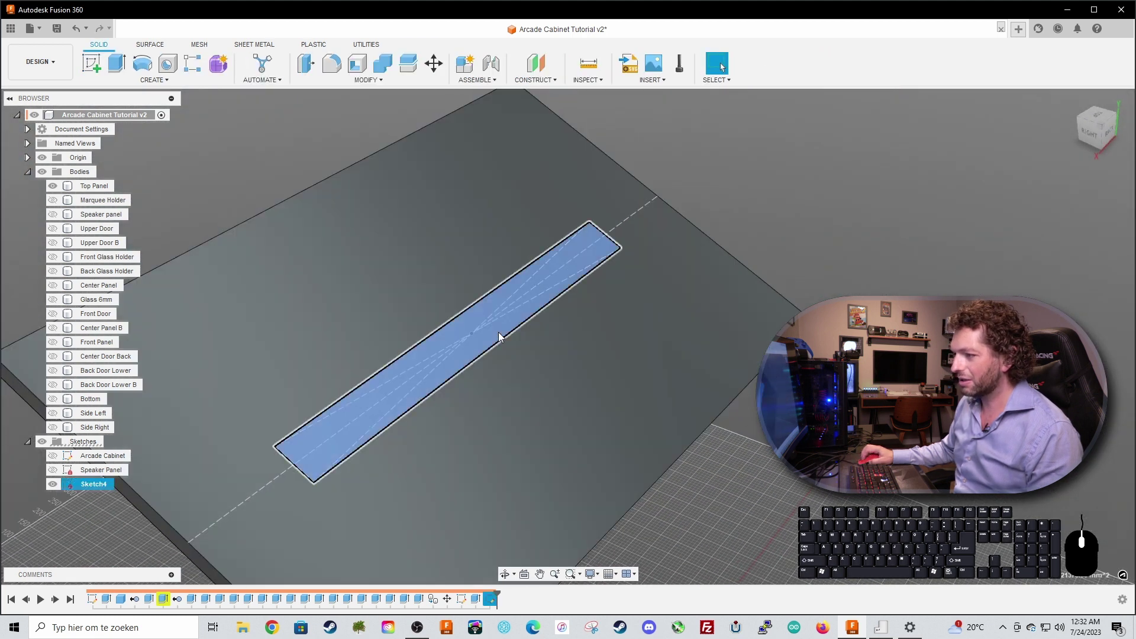
pyautogui.press('e')
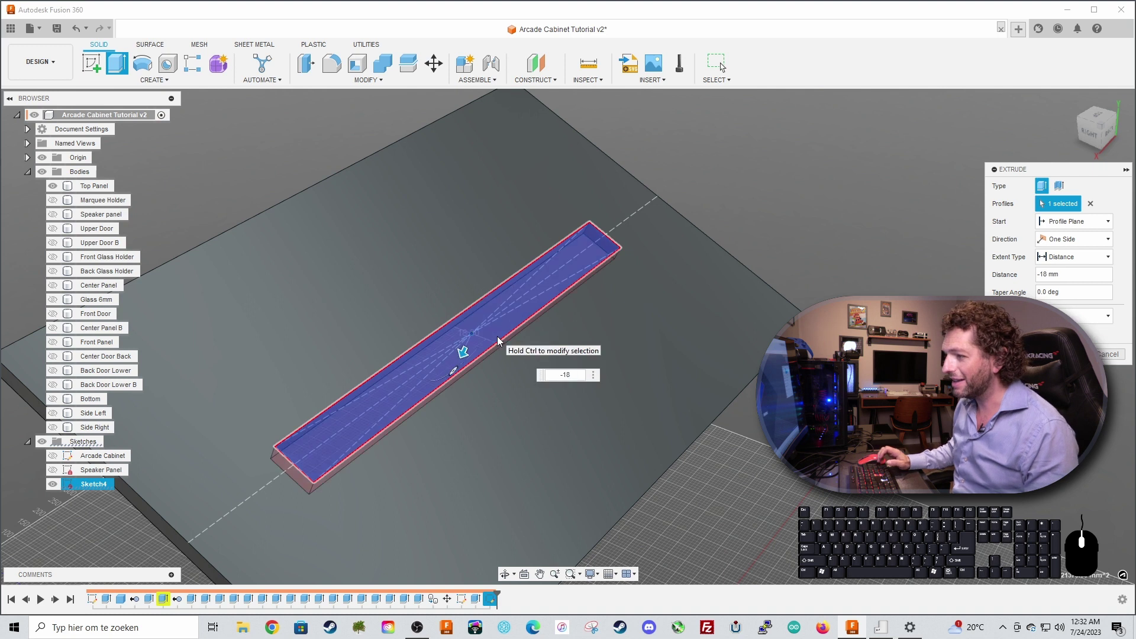
pyautogui.press('Return')
# Step: Unisolate the Top Panel so the other cabinet bodies are shown again
pyautogui.moveTo(513, 389)
pyautogui.keyDown('shift'); pyautogui.mouseDown(button='middle')
pyautogui.moveTo(533, 375)
pyautogui.moveTo(513, 378)
pyautogui.mouseUp(button='middle'); pyautogui.keyUp('shift')
pyautogui.rightClick(96, 188)
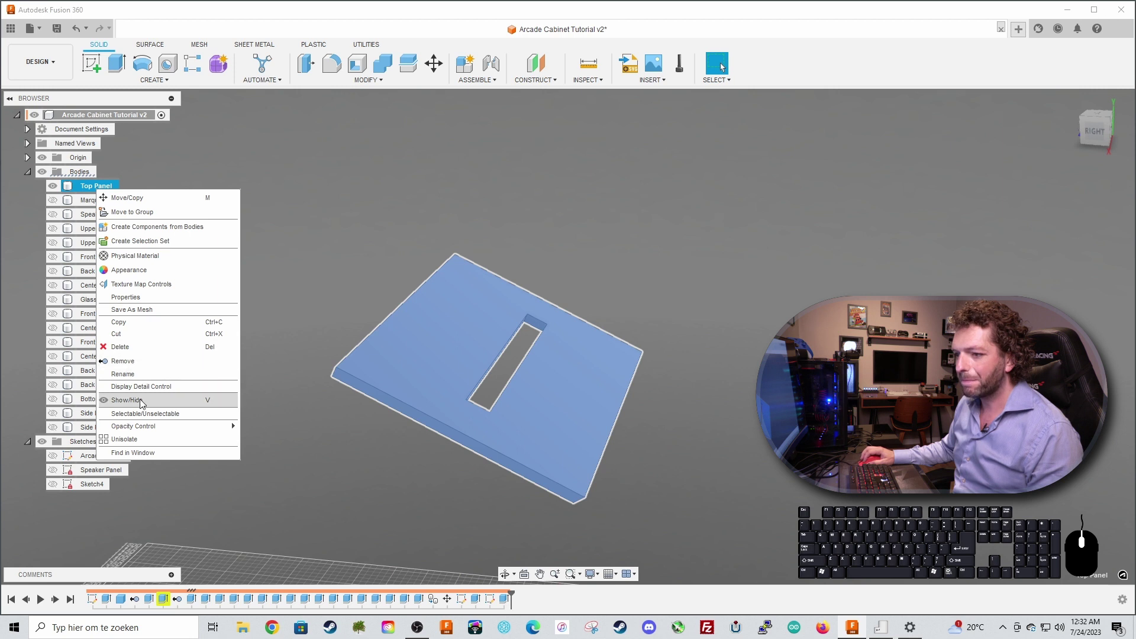
pyautogui.click(141, 438)
pyautogui.click(254, 376)
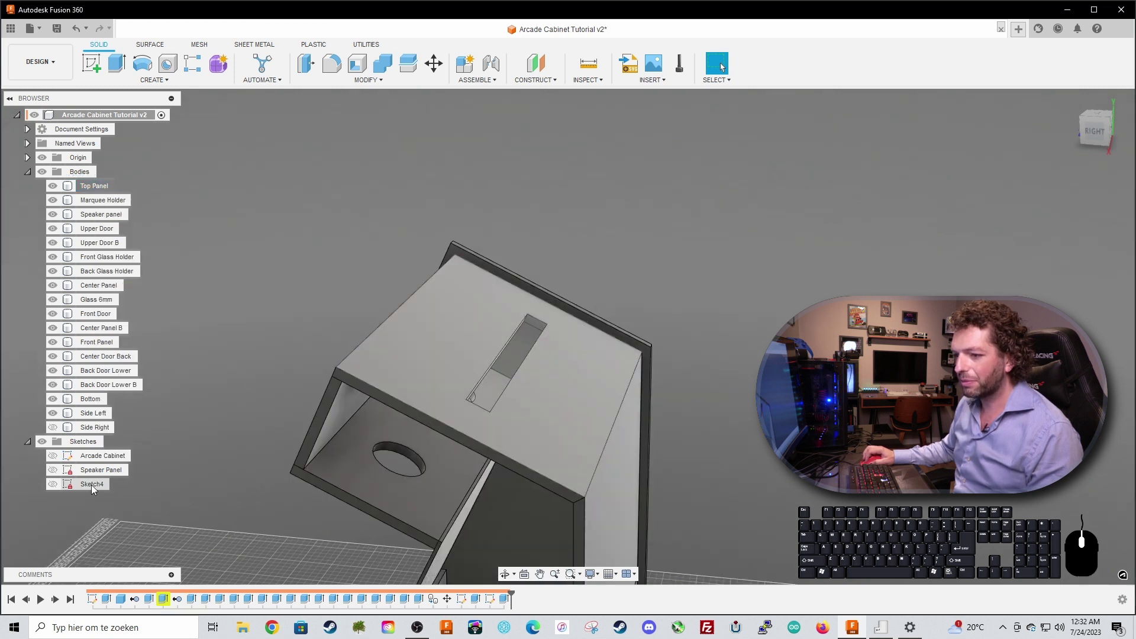
# Step: Rename Sketch4 as Top Panel
pyautogui.doubleClick(131, 483)
pyautogui.write('Top Panel')
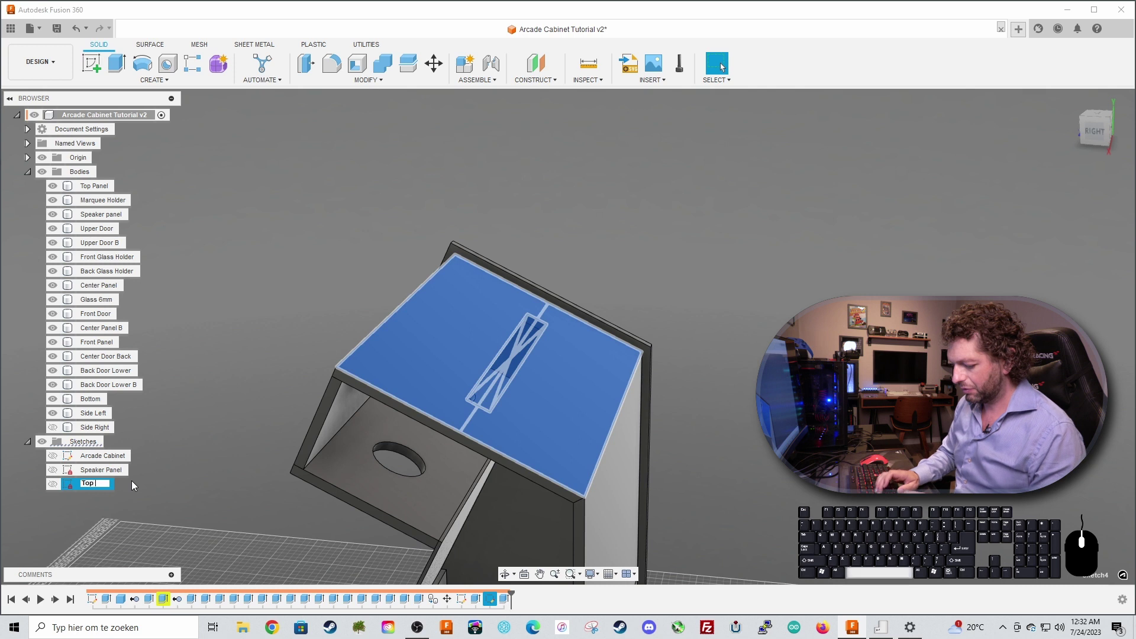
pyautogui.press('Return')
pyautogui.click(219, 463)
# Step: Create a new sketch on the outer face of Upper Door B at the back of the cabinet
pyautogui.scroll(-2, 237, 450)
pyautogui.moveTo(251, 437)
pyautogui.mouseDown(button='middle')
pyautogui.moveTo(272, 318)
pyautogui.moveTo(282, 330)
pyautogui.moveTo(297, 289)
pyautogui.mouseUp(button='middle')
pyautogui.scroll(-2, 301, 290)
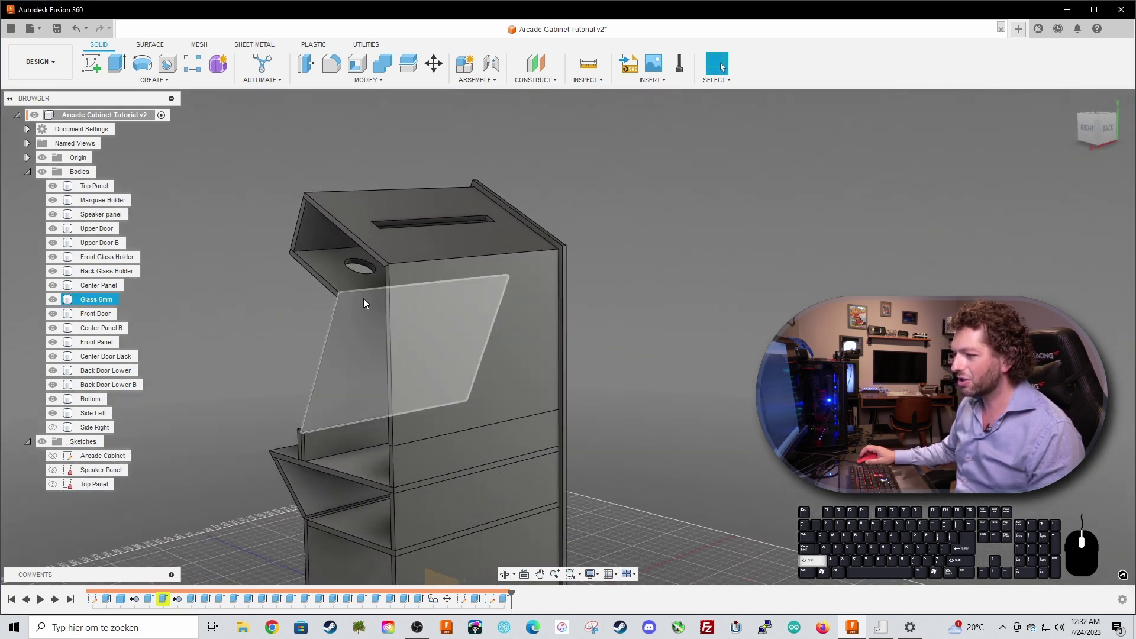
pyautogui.keyDown('shift'); pyautogui.moveTo(363, 298); pyautogui.dragTo(356, 303, button='middle'); pyautogui.keyUp('shift')
pyautogui.keyDown('shift'); pyautogui.moveTo(366, 341); pyautogui.dragTo(367, 245, button='middle'); pyautogui.keyUp('shift')
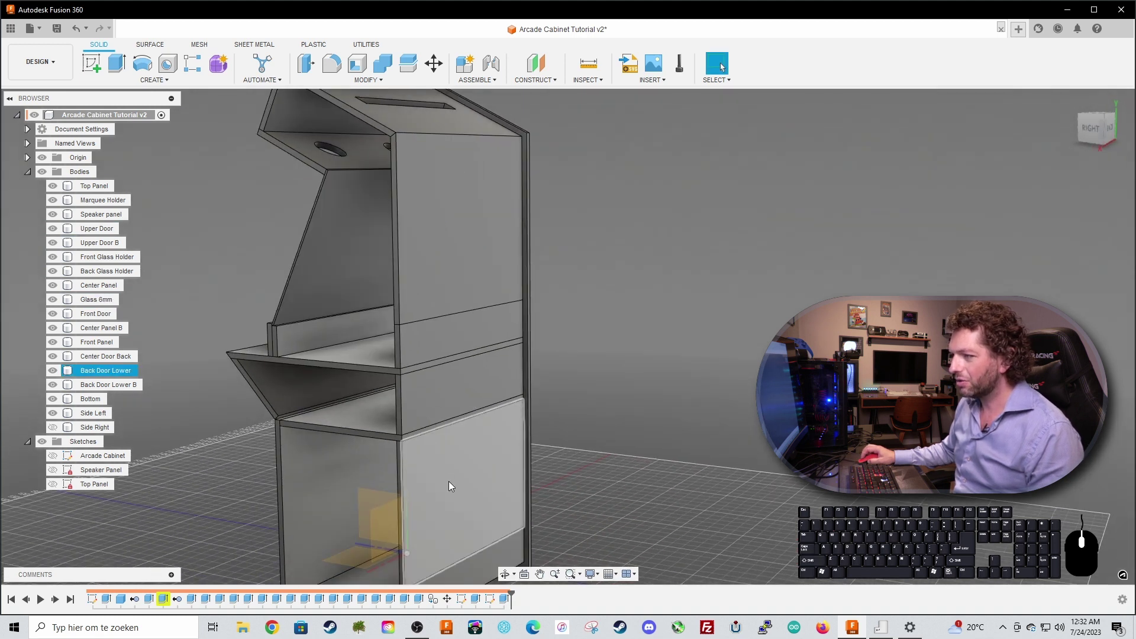
pyautogui.keyDown('shift'); pyautogui.moveTo(451, 481); pyautogui.dragTo(434, 445, button='middle'); pyautogui.keyUp('shift')
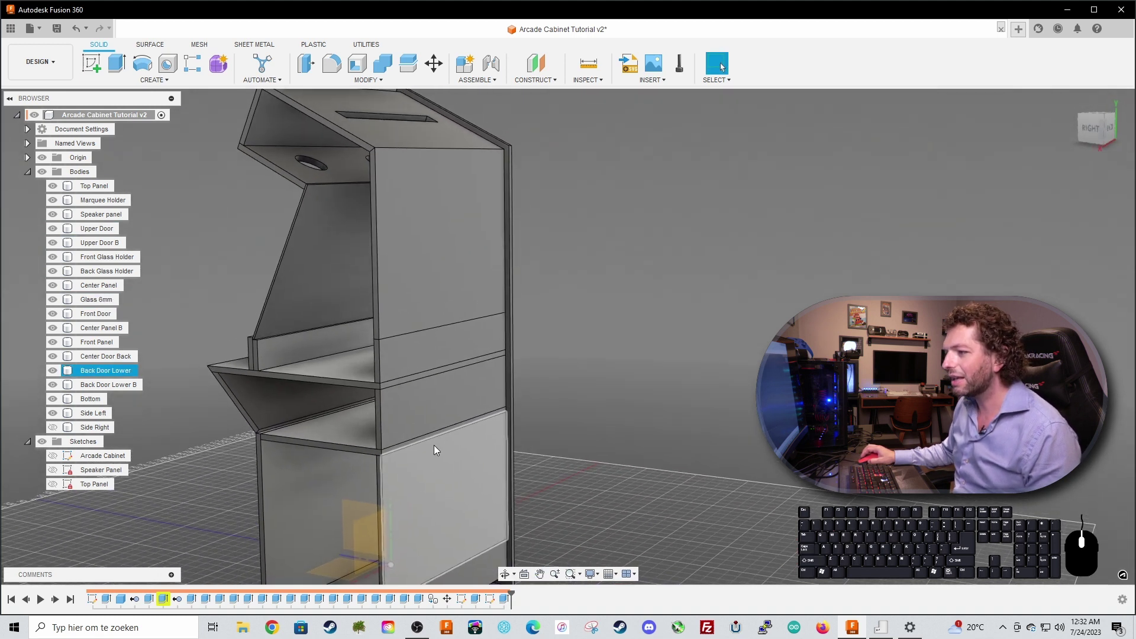
pyautogui.keyDown('shift'); pyautogui.moveTo(431, 350); pyautogui.dragTo(435, 401, button='middle'); pyautogui.keyUp('shift')
pyautogui.click(434, 401)
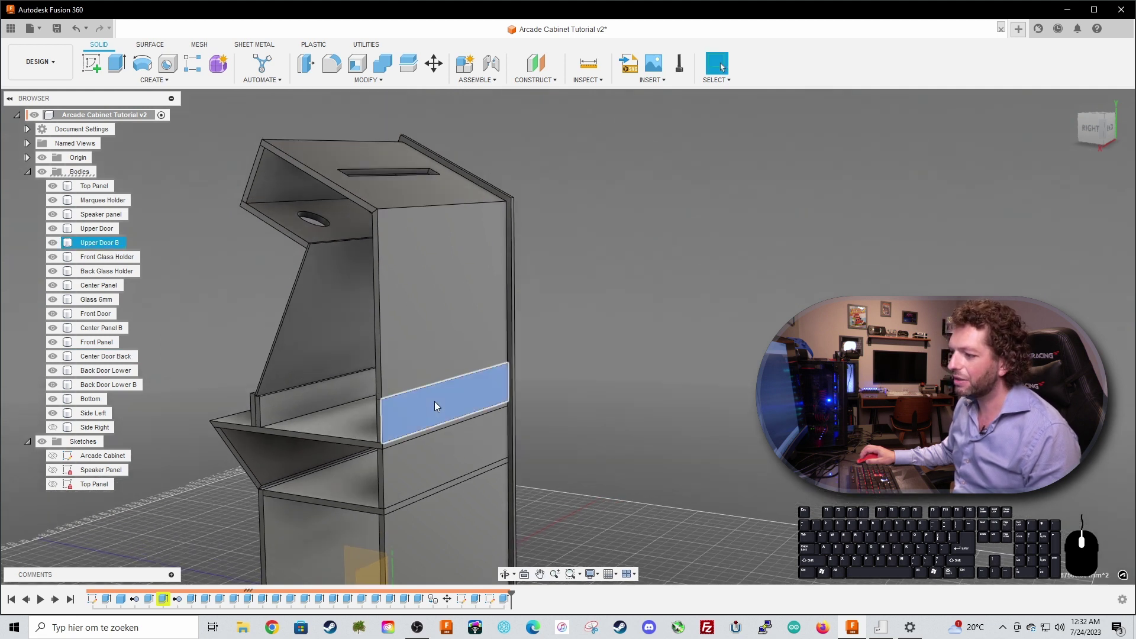
pyautogui.rightClick(435, 405)
pyautogui.click(439, 212)
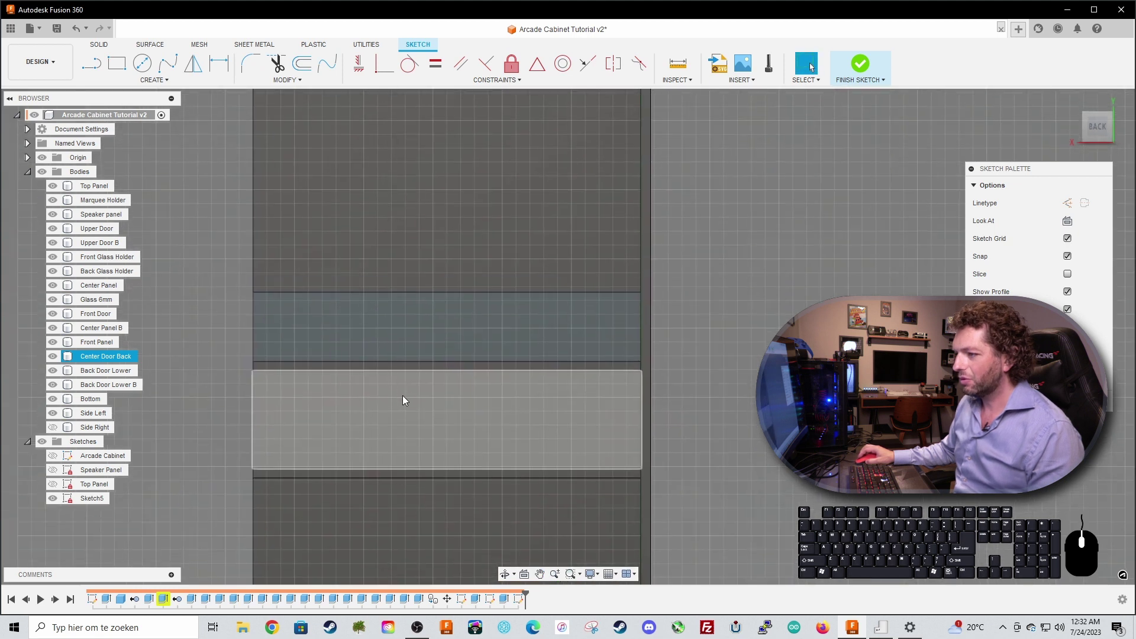
# Step: Draw a vertical line between the midpoints of Upper Door B's two long edges and convert it to a construction line
pyautogui.press('l')
pyautogui.click(446, 292)
pyautogui.click(446, 361)
pyautogui.press('Escape')
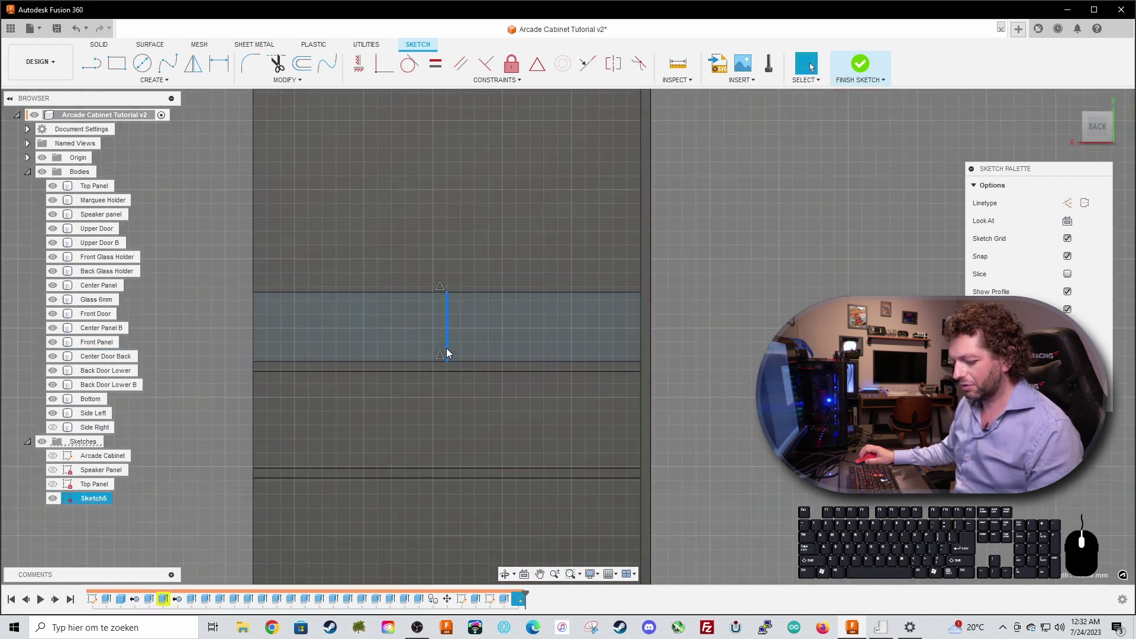
pyautogui.press('x')
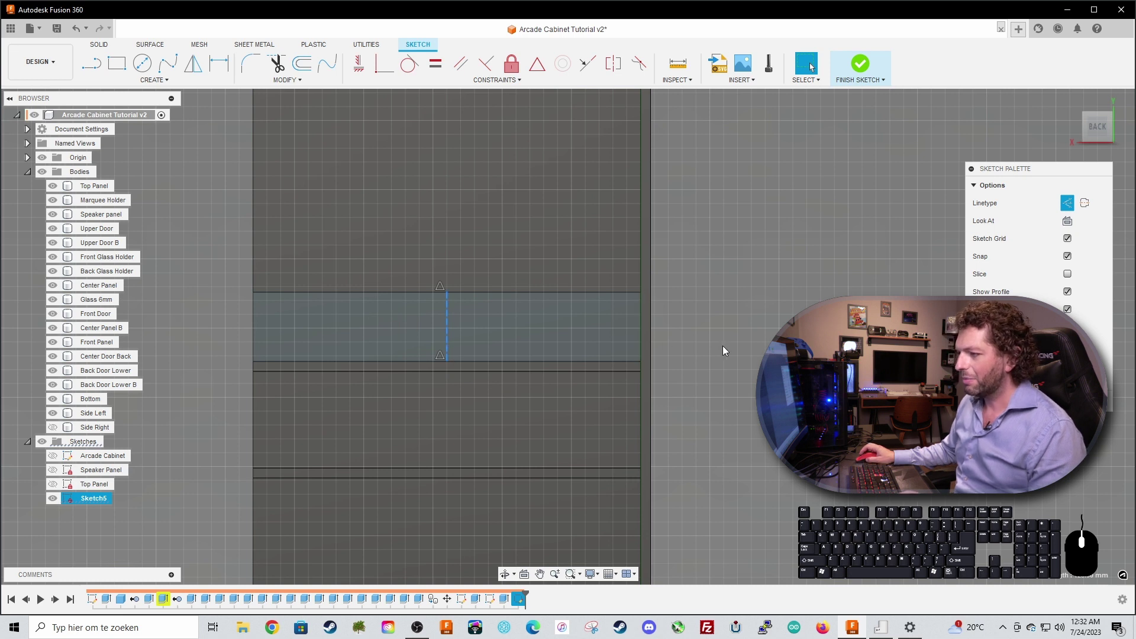
# Step: Draw a 475 mm by 45 mm center rectangle centred on the midpoint of the vertical construction line
pyautogui.press('s')
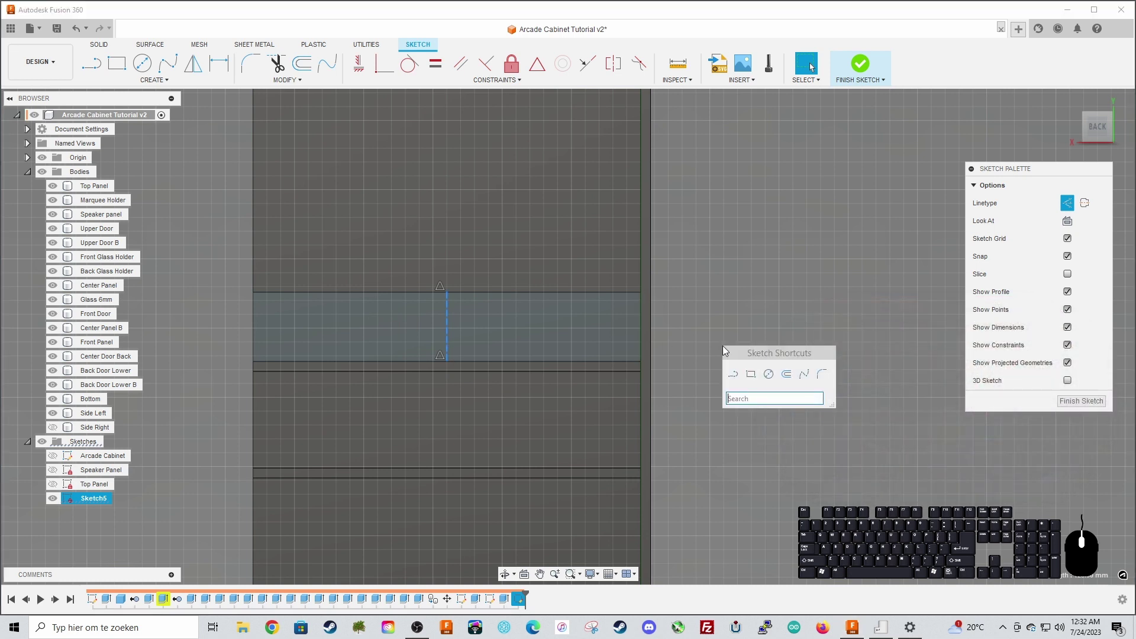
pyautogui.write('center')
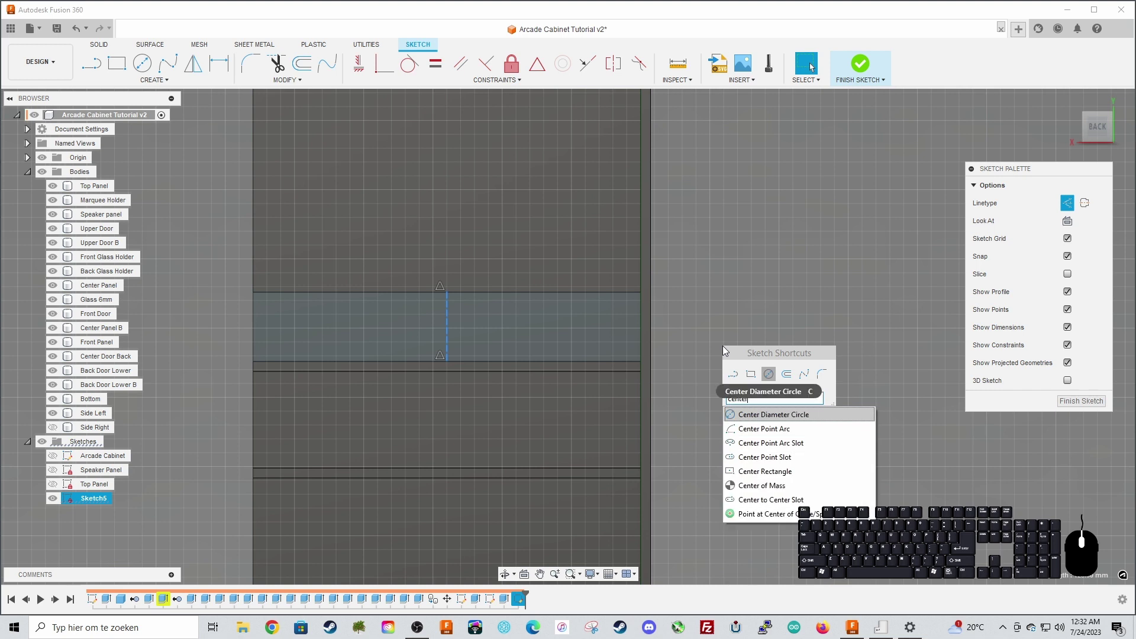
pyautogui.click(862, 471)
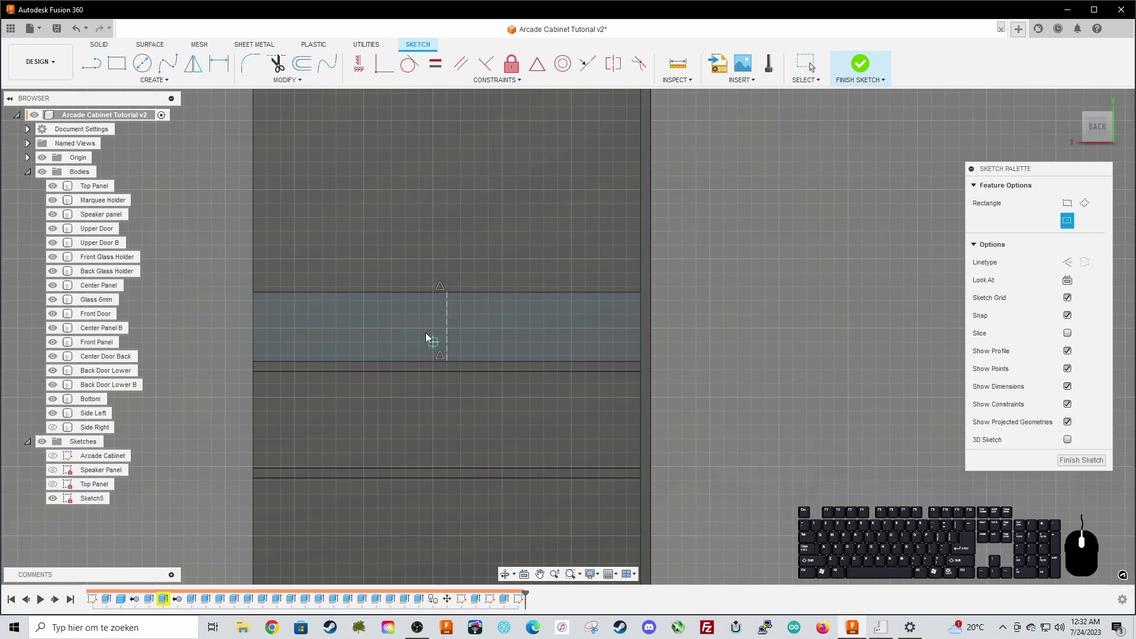
pyautogui.click(448, 327)
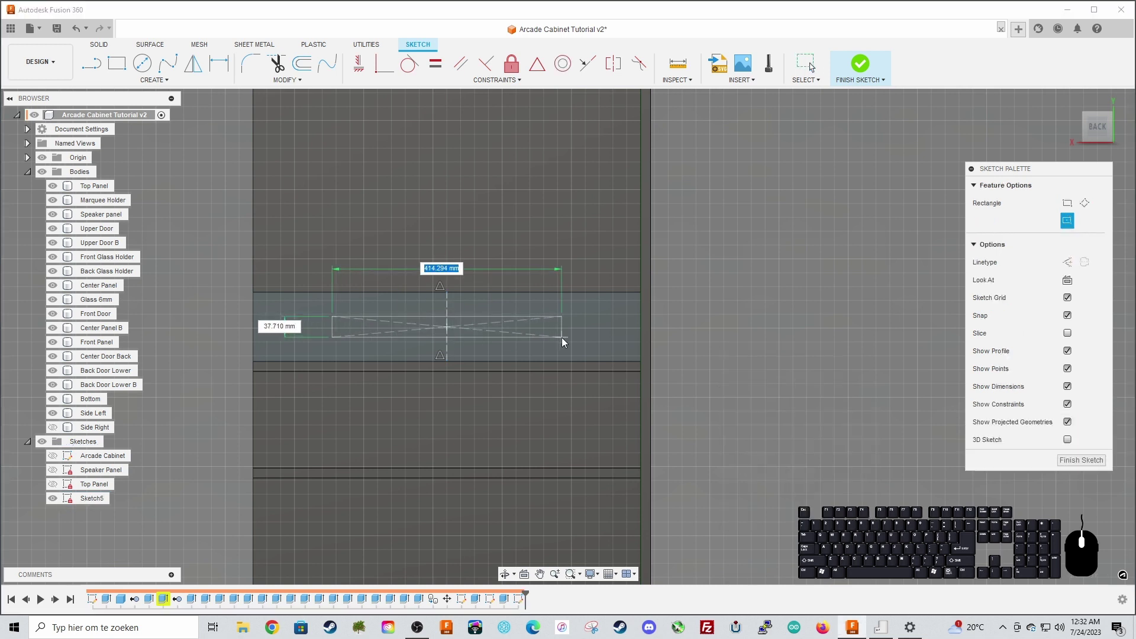
pyautogui.write('475')
pyautogui.press('Tab')
pyautogui.write('45')
pyautogui.press('Tab')
pyautogui.press('Return')
# Step: Finish the sketch and extrude the rectangle profile by -18 mm to cut a slot through Upper Door B
pyautogui.click(845, 76)
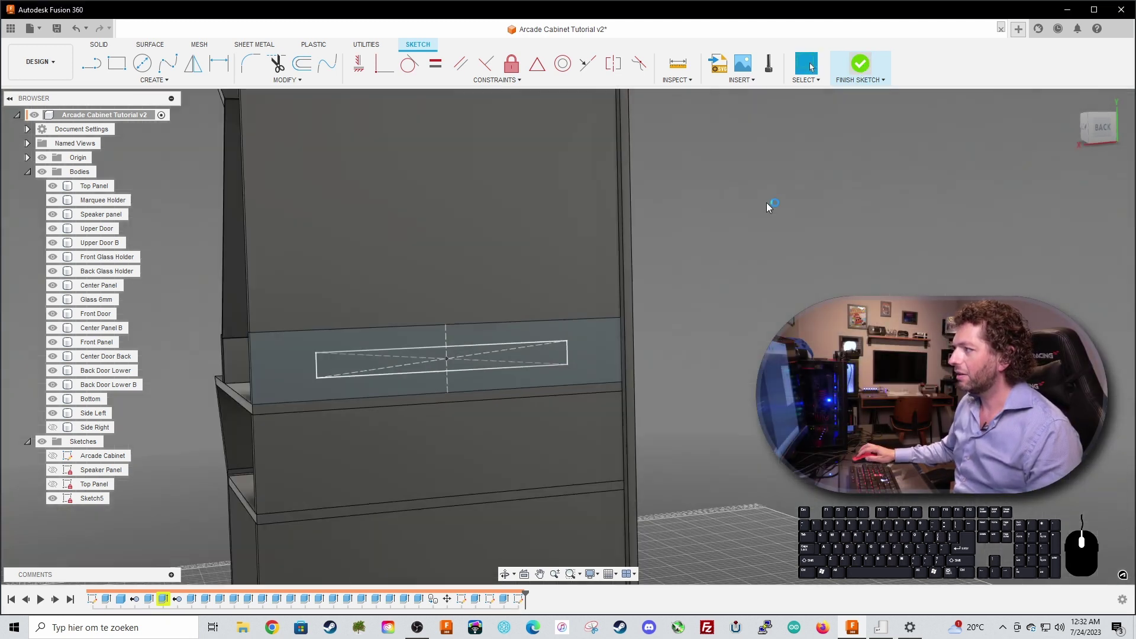
pyautogui.scroll(3, 438, 402)
pyautogui.click(410, 410)
pyautogui.write('e-18')
pyautogui.press('Return')
# Step: Create a new sketch on the outer face of the Upper Door
pyautogui.scroll(-8, 410, 410)
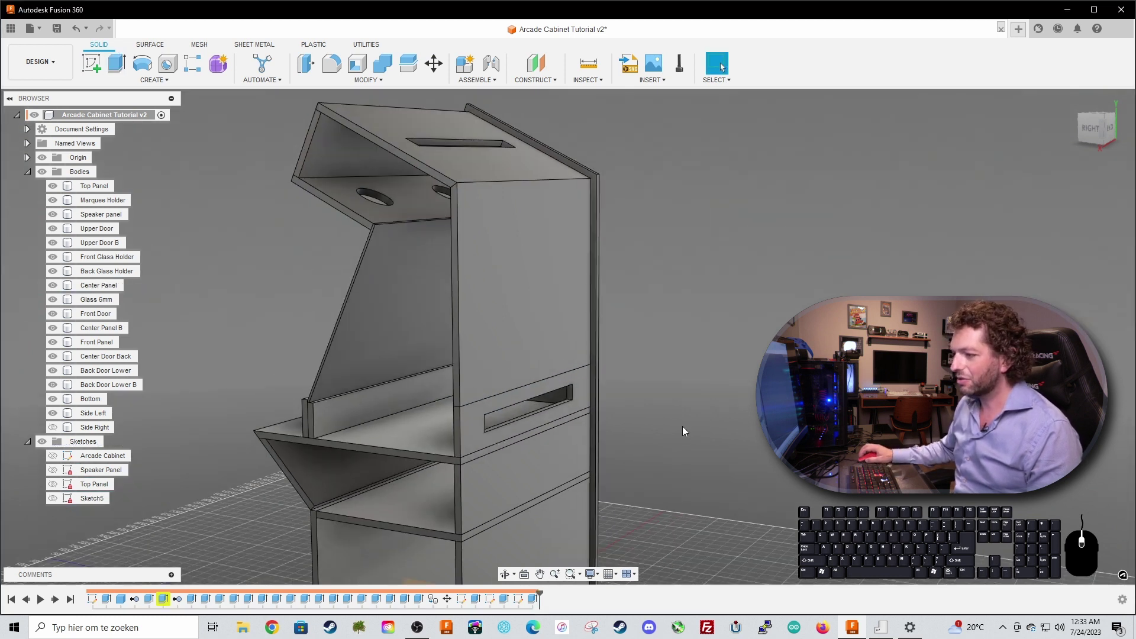
pyautogui.keyDown('shift'); pyautogui.moveTo(692, 381); pyautogui.dragTo(694, 352, button='middle'); pyautogui.keyUp('shift')
pyautogui.moveTo(676, 415); pyautogui.dragTo(684, 301, button='middle')
pyautogui.scroll(2, 683, 349)
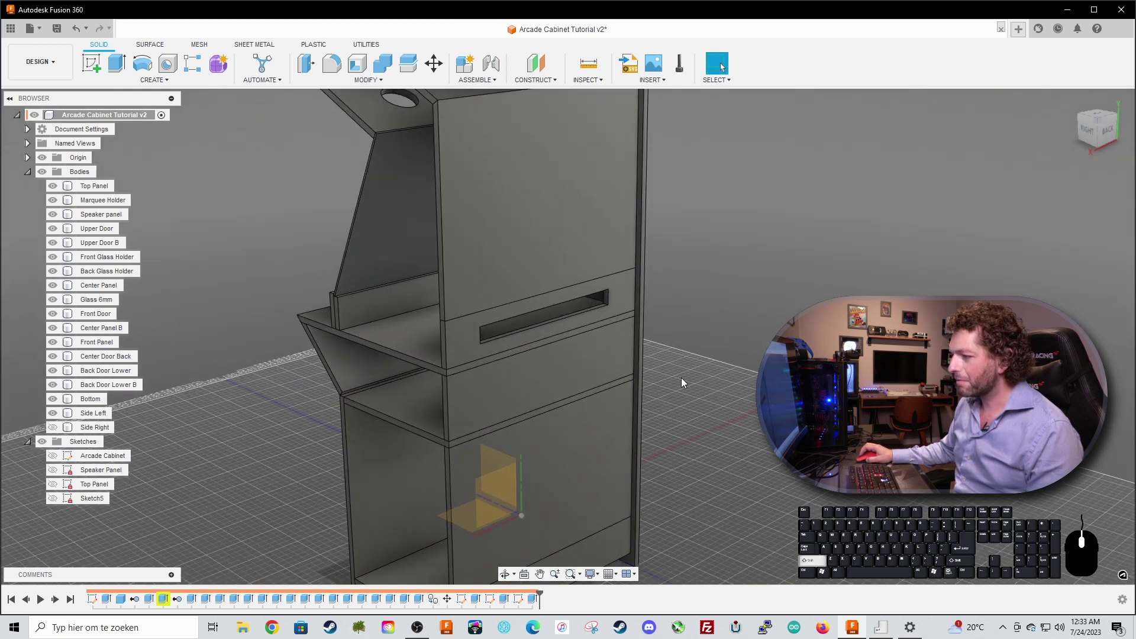
pyautogui.keyDown('shift'); pyautogui.moveTo(680, 377); pyautogui.dragTo(678, 359, button='middle'); pyautogui.keyUp('shift')
pyautogui.moveTo(722, 246); pyautogui.dragTo(716, 357, button='middle')
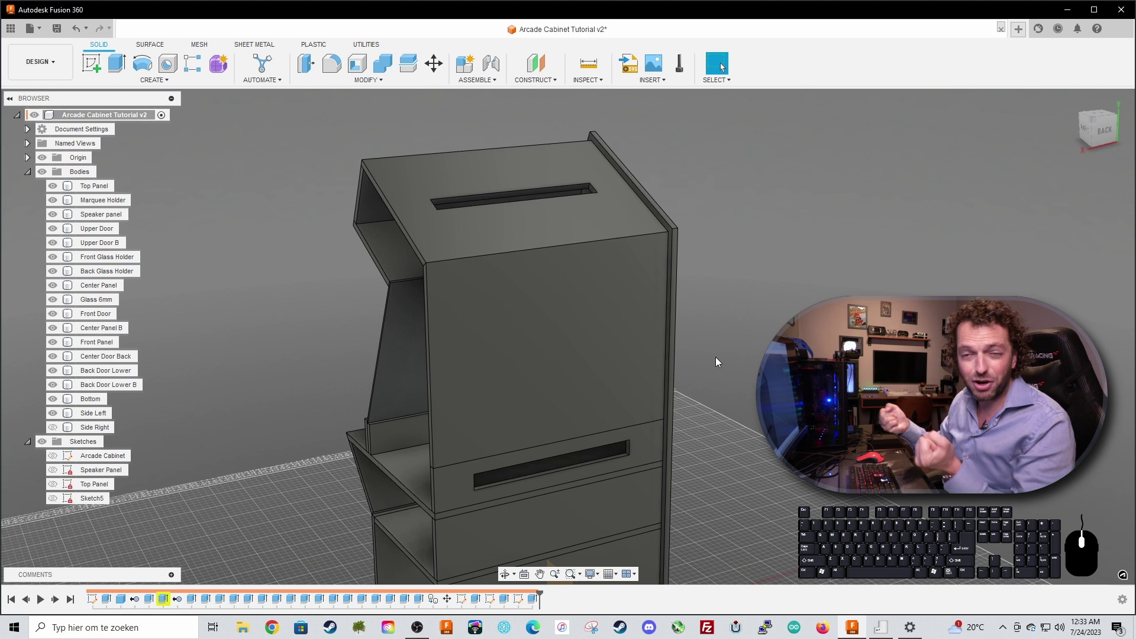
pyautogui.moveTo(708, 337); pyautogui.dragTo(705, 396, button='middle')
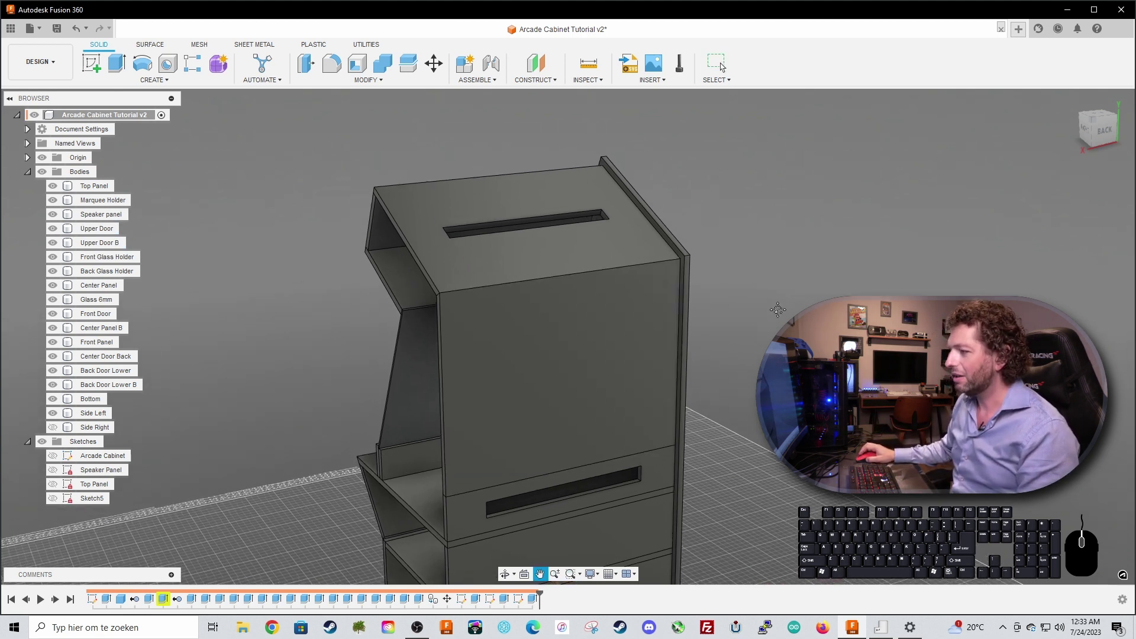
pyautogui.rightClick(582, 350)
pyautogui.click(583, 402)
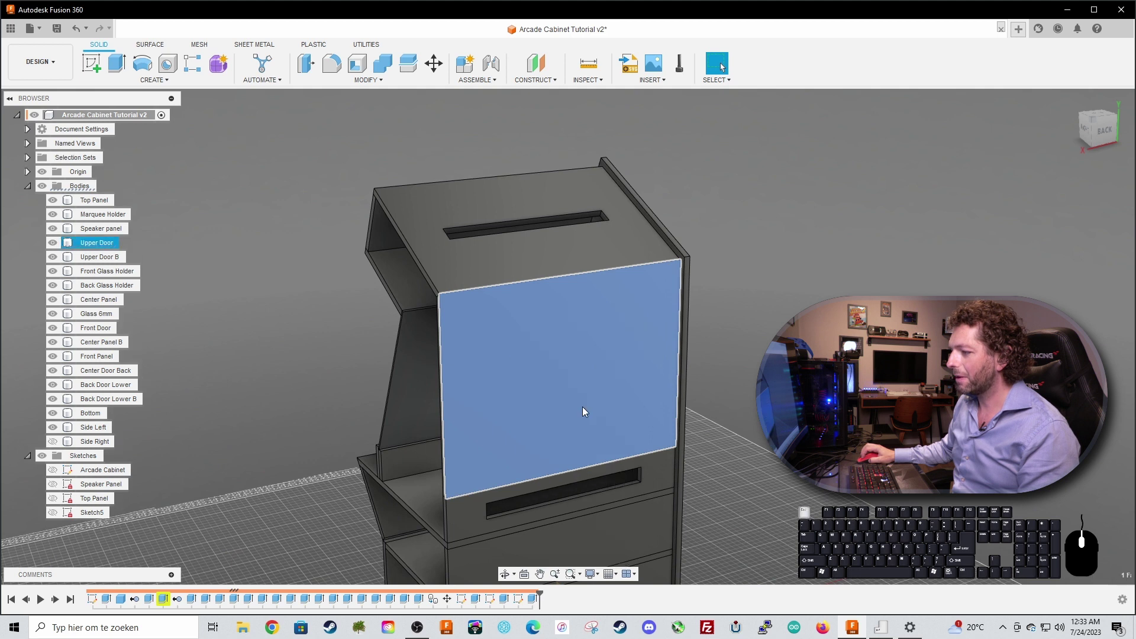
pyautogui.rightClick(581, 364)
pyautogui.click(586, 426)
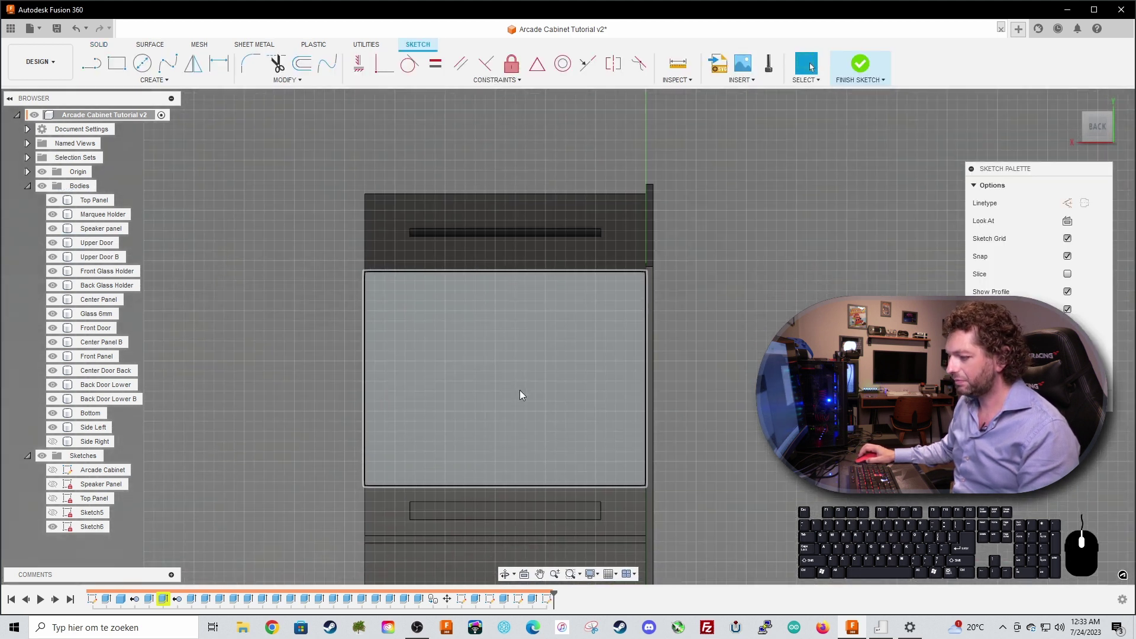
# Step: Draw a vertical line between the midpoints of the Upper Door's upper and lower edges
pyautogui.press('l')
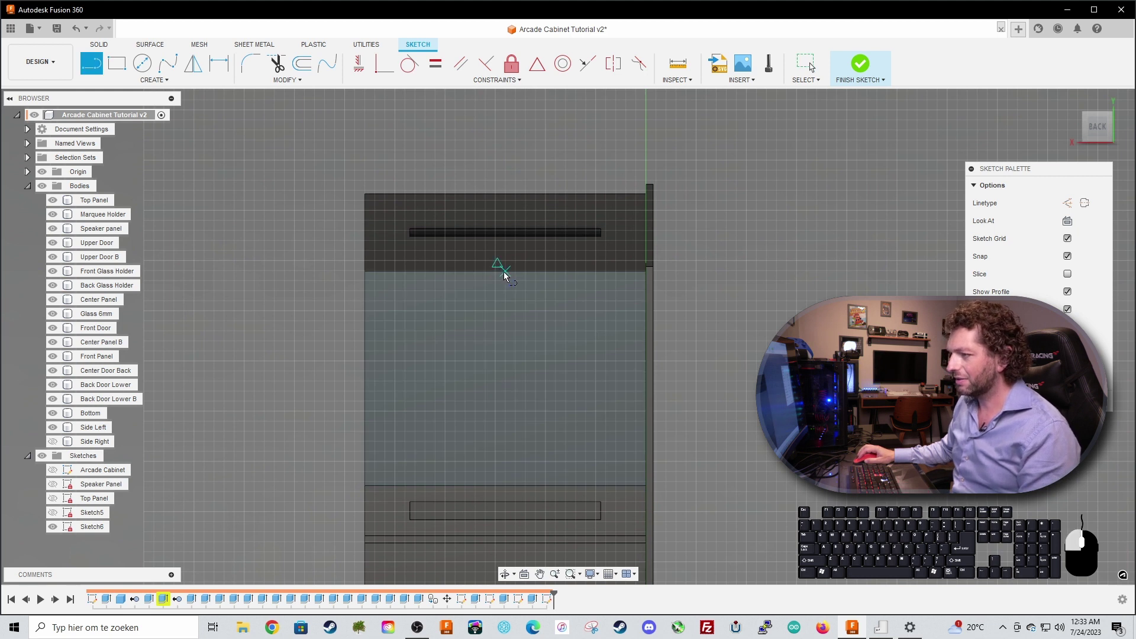
pyautogui.click(504, 272)
pyautogui.click(506, 486)
pyautogui.press('Escape')
pyautogui.scroll(2, 520, 399)
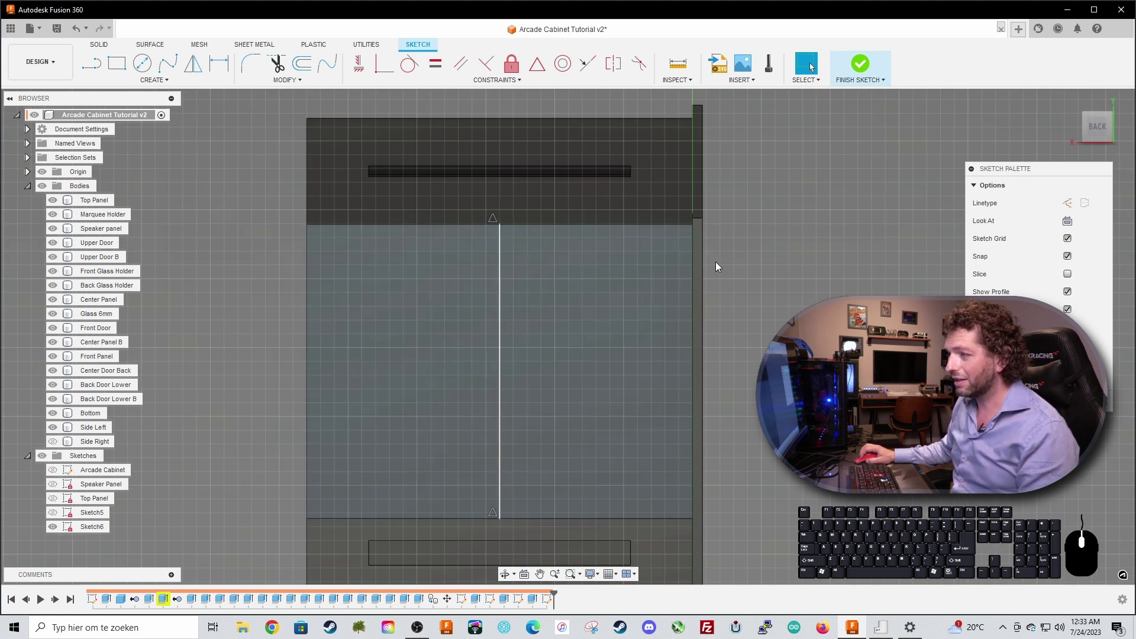
# Step: Show the Side Right body and turn the vertical centre line on the Upper Door into a construction line
pyautogui.click(53, 442)
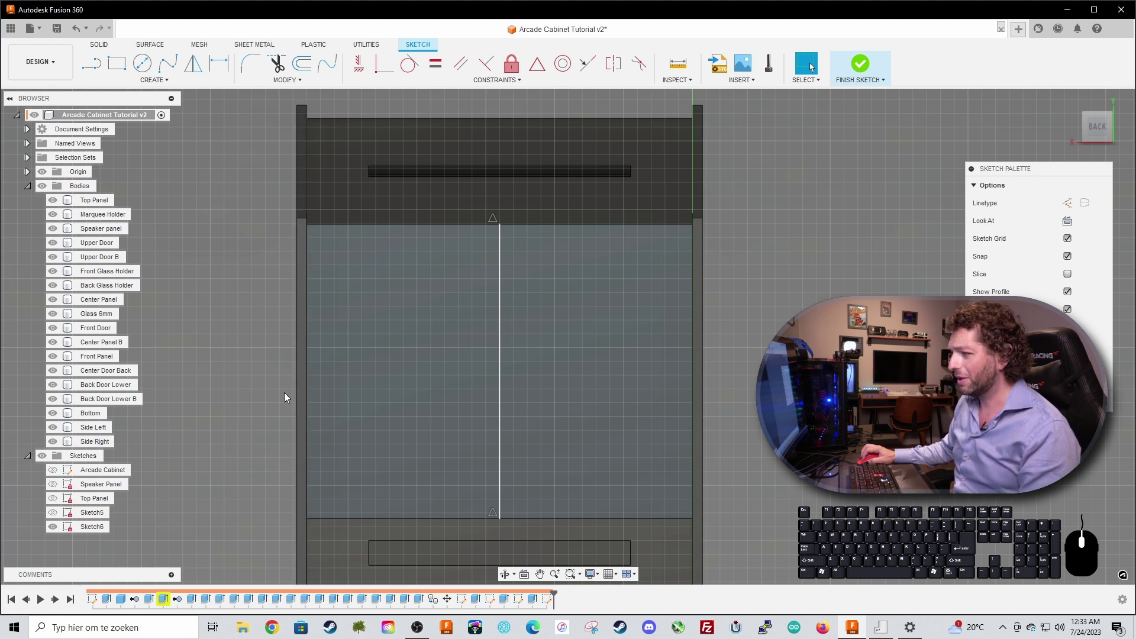
pyautogui.moveTo(770, 373); pyautogui.dragTo(761, 376, button='middle')
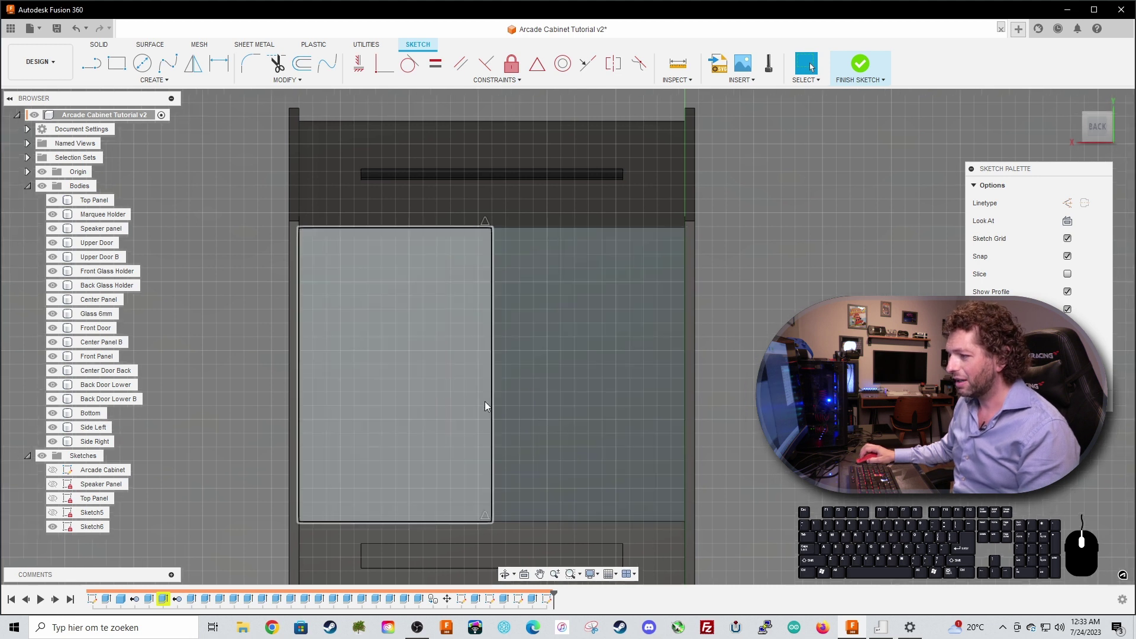
pyautogui.click(492, 400)
pyautogui.press('x')
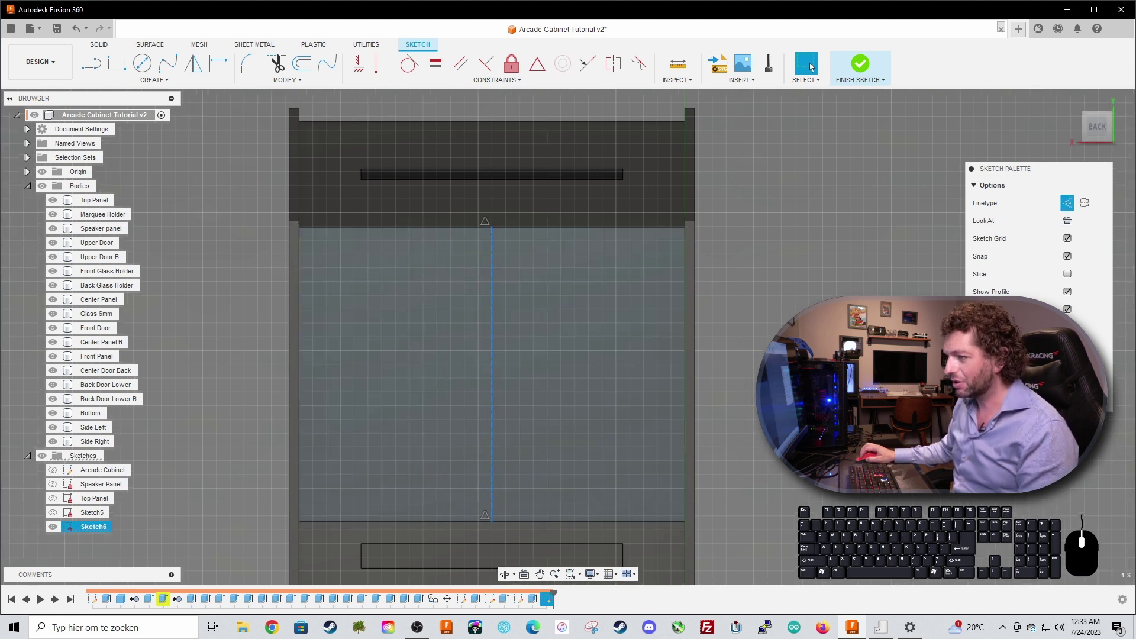
pyautogui.press('Escape')
# Step: Draw a horizontal line from the vertical construction line to the Upper Door's side edge and make it a construction line
pyautogui.press('l')
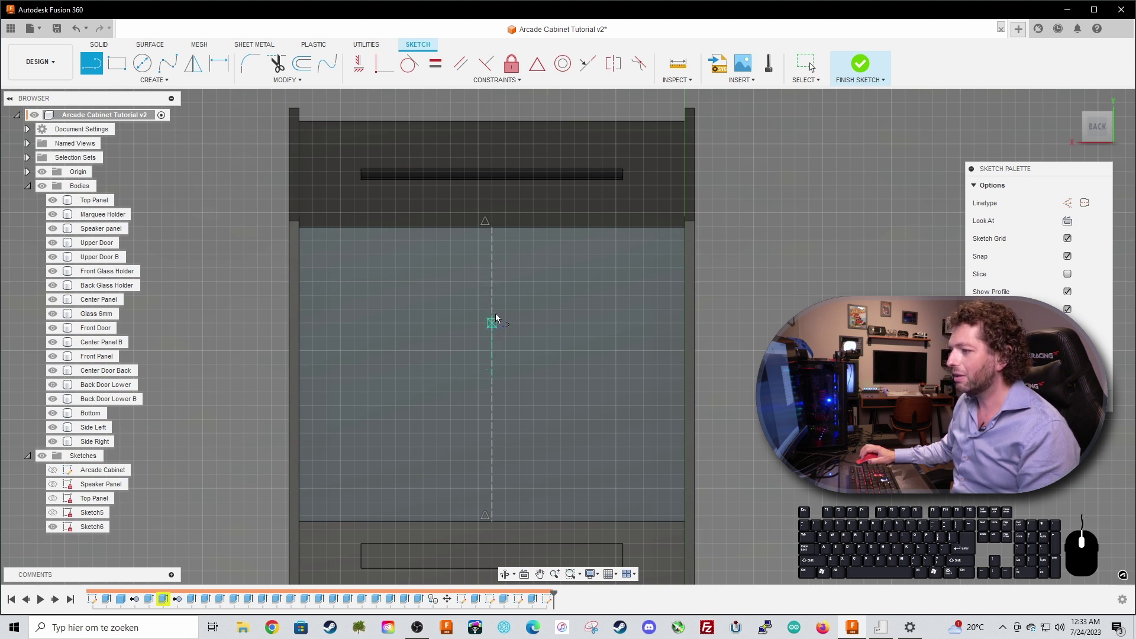
pyautogui.click(509, 294)
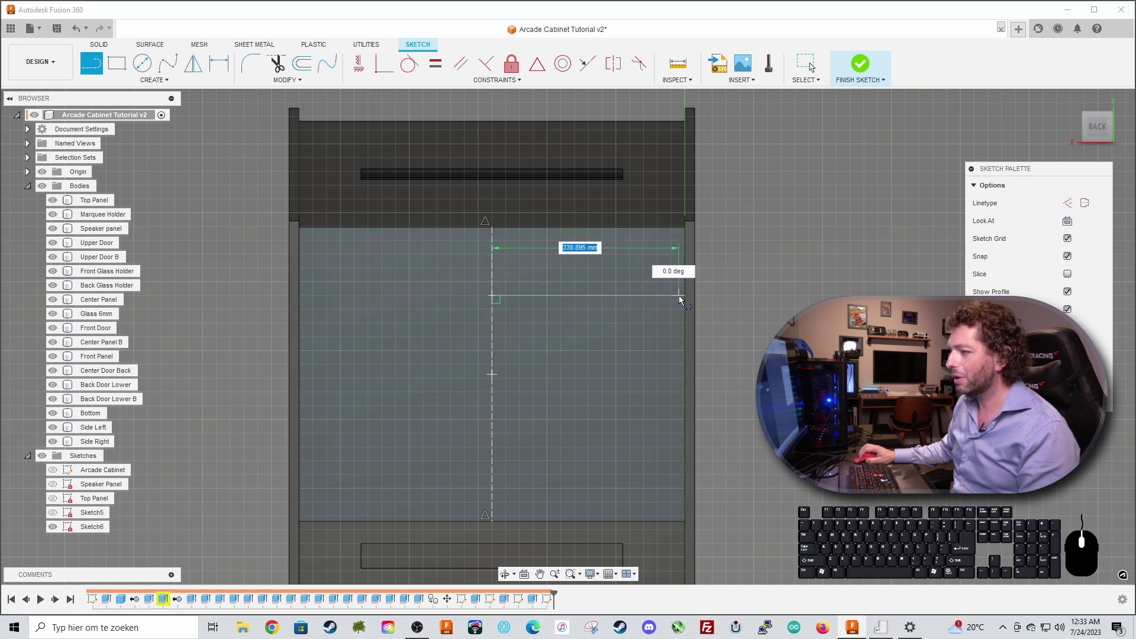
pyautogui.click(681, 296)
pyautogui.press('Escape')
pyautogui.click(656, 297)
pyautogui.press('x')
pyautogui.click(783, 291)
# Step: Draw a 104 mm by 52 mm center rectangle centred on the midpoint of the horizontal construction line
pyautogui.write('s')
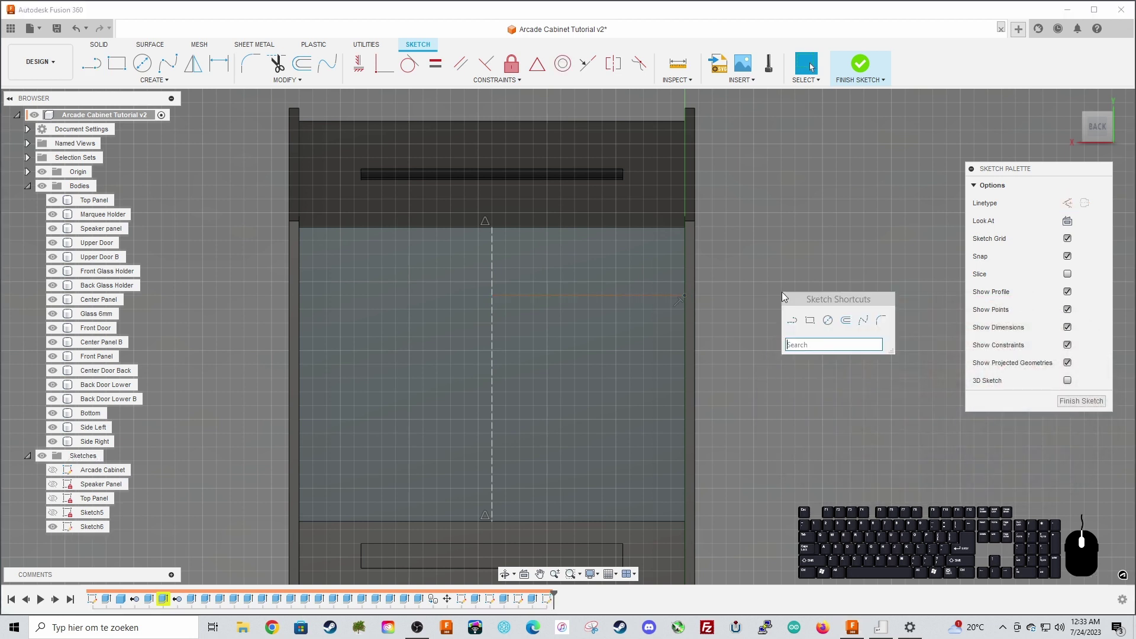
pyautogui.write('center')
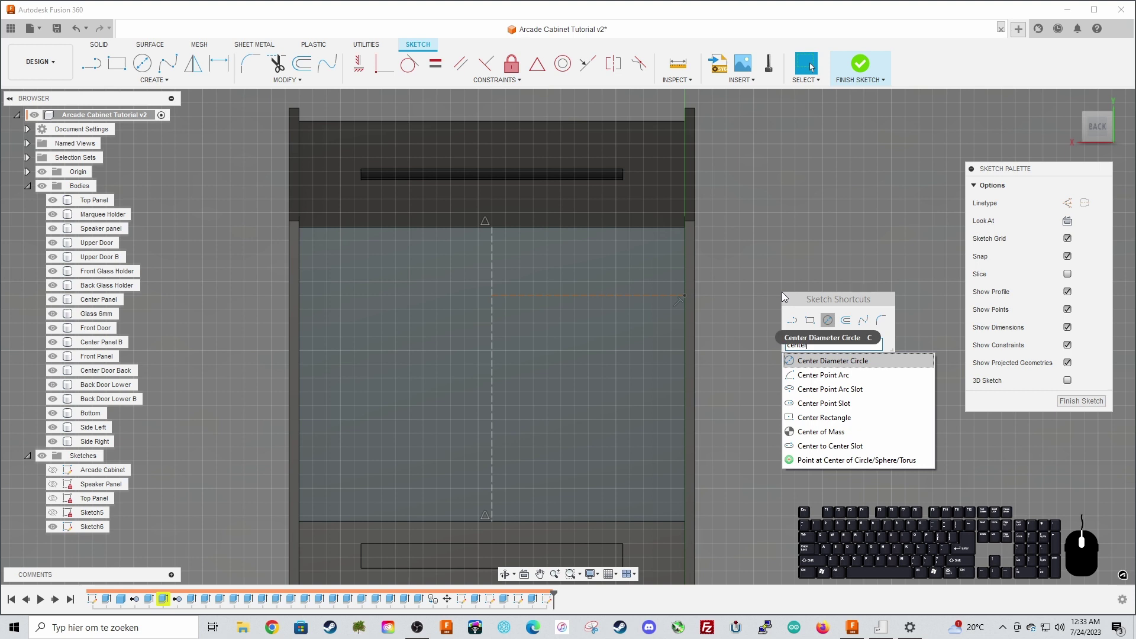
pyautogui.click(840, 418)
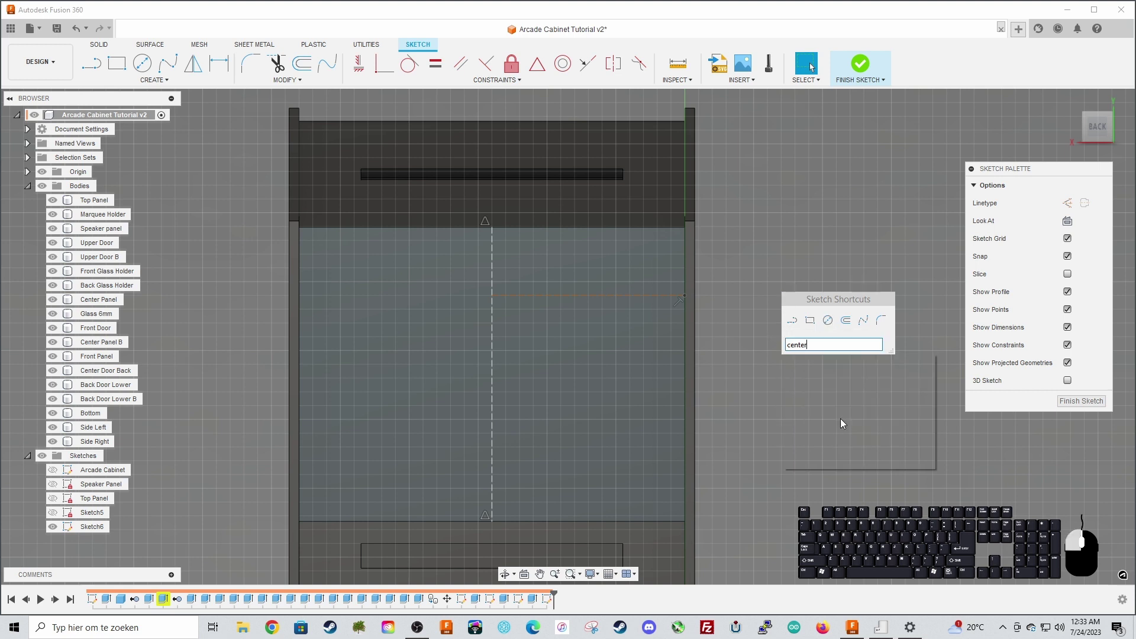
pyautogui.click(588, 295)
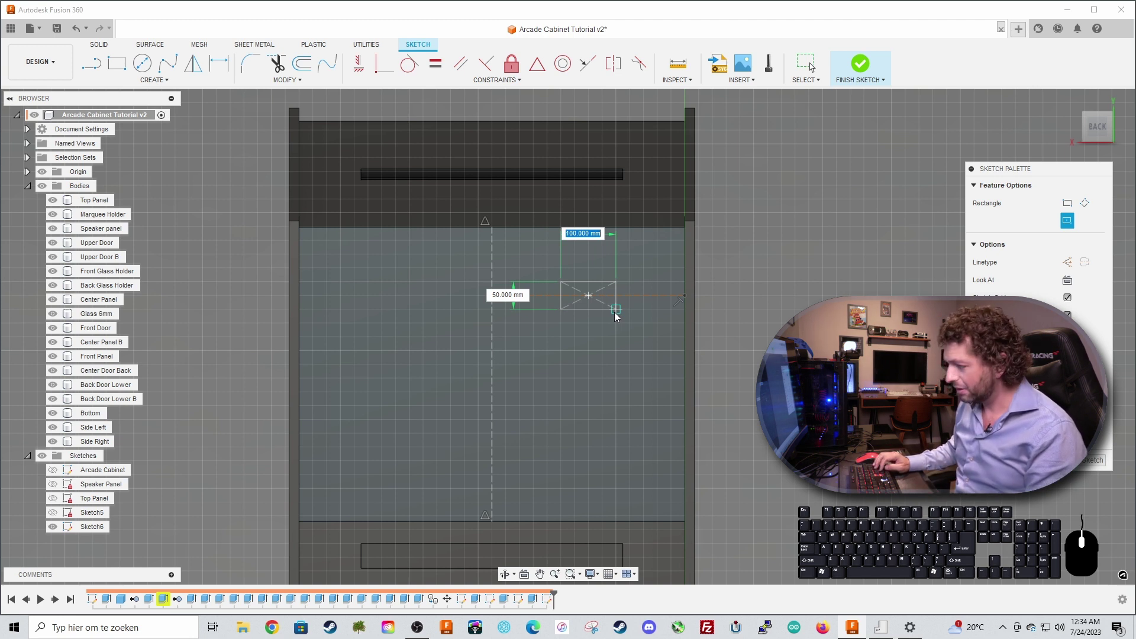
pyautogui.write('104')
pyautogui.press('Tab')
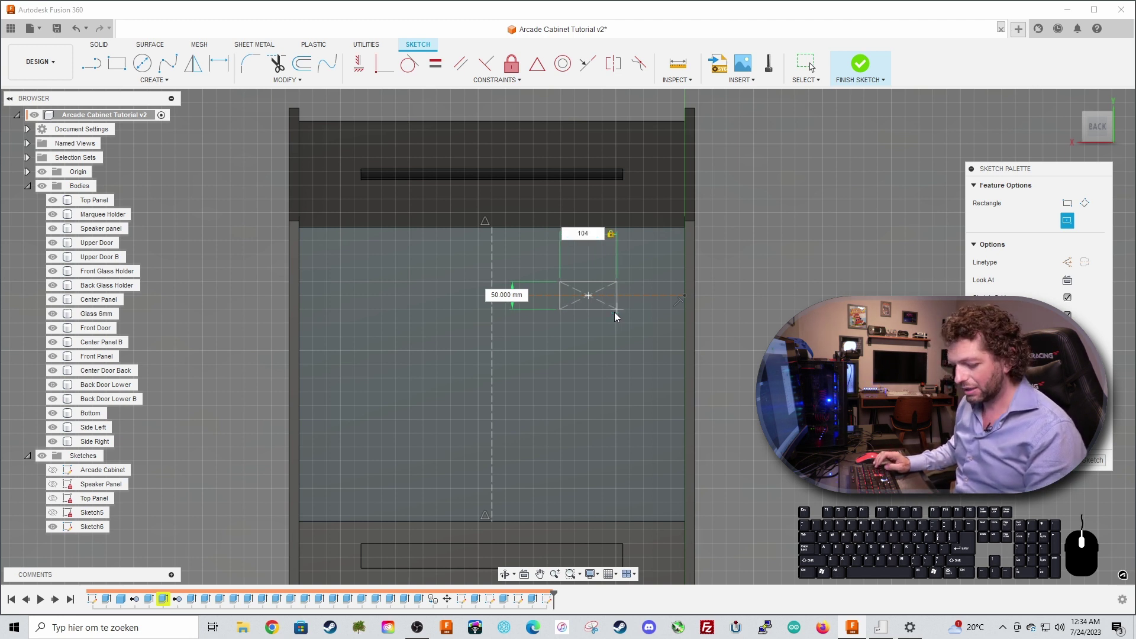
pyautogui.press('Tab')
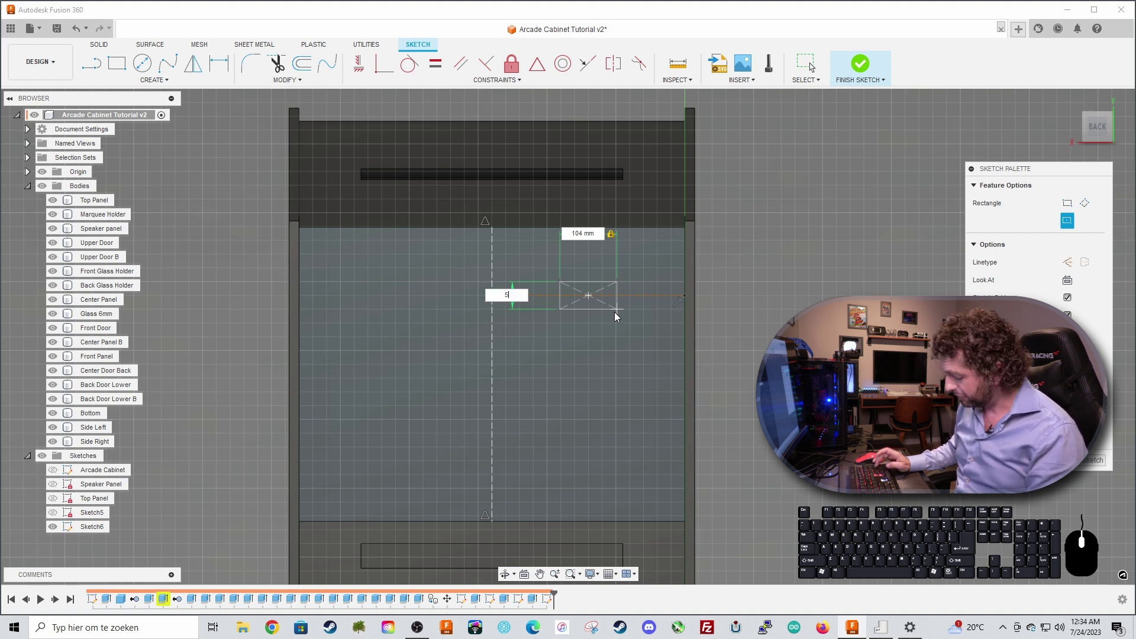
pyautogui.write('50')
pyautogui.press('Return')
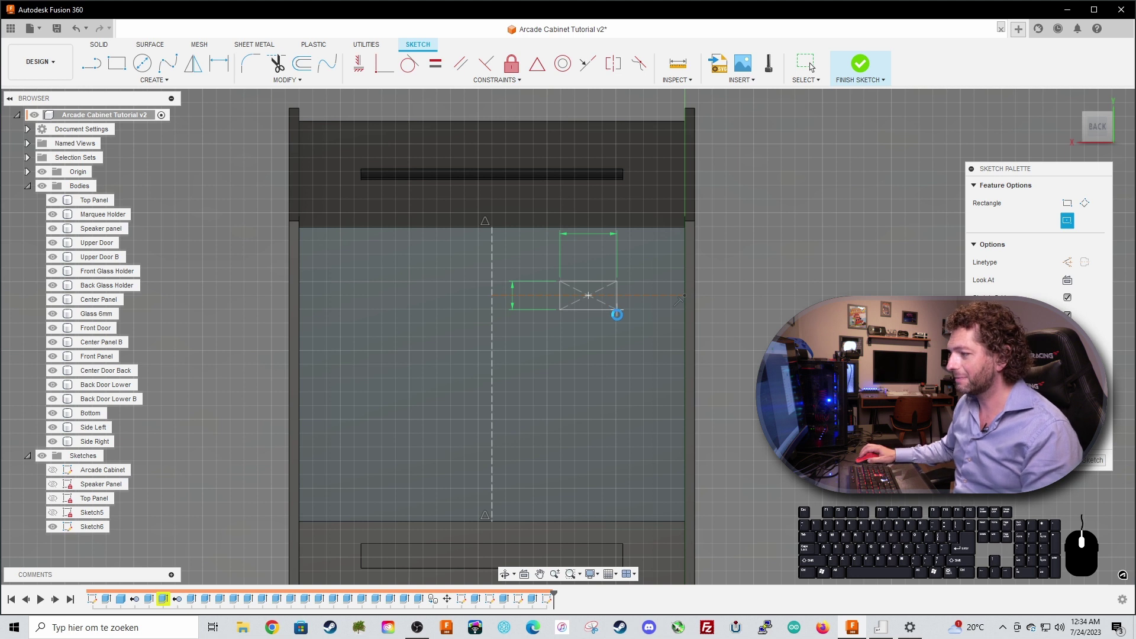
pyautogui.press('Escape')
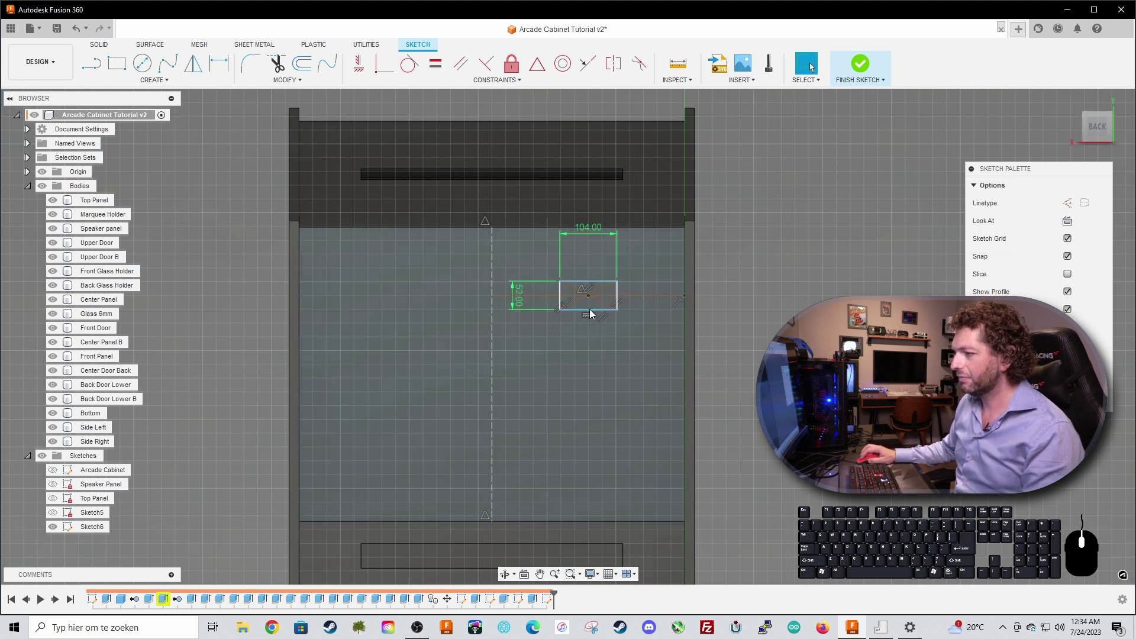
pyautogui.click(740, 316)
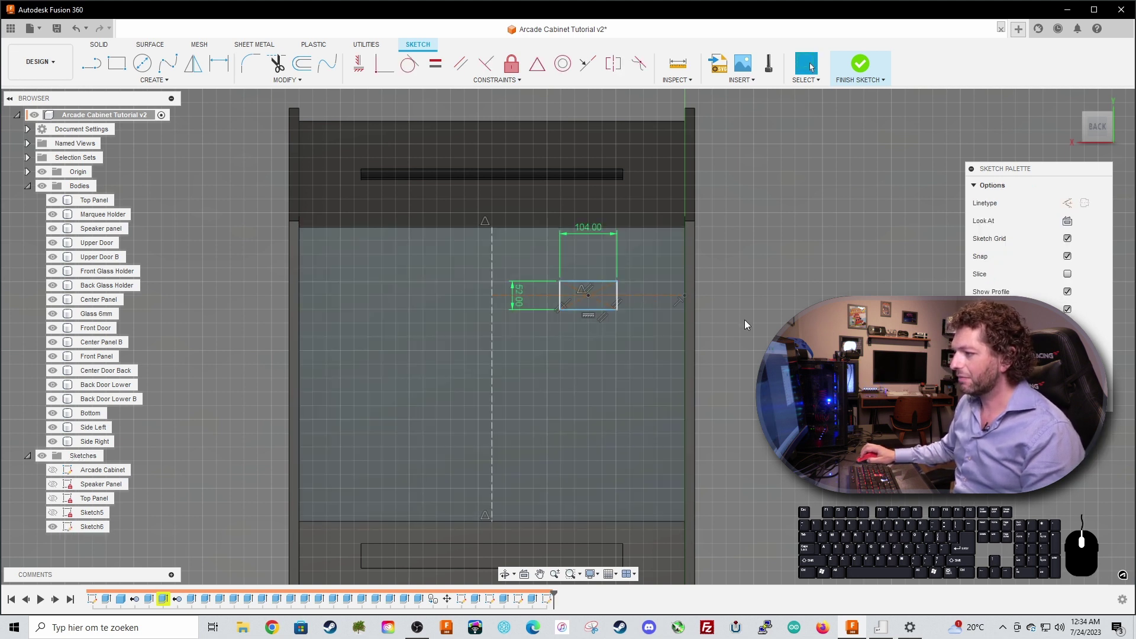
# Step: Dimension the rectangle's upper edge 125 mm below the Upper Door's upper edge
pyautogui.scroll(2, 740, 318)
pyautogui.moveTo(737, 317); pyautogui.dragTo(788, 329, button='middle')
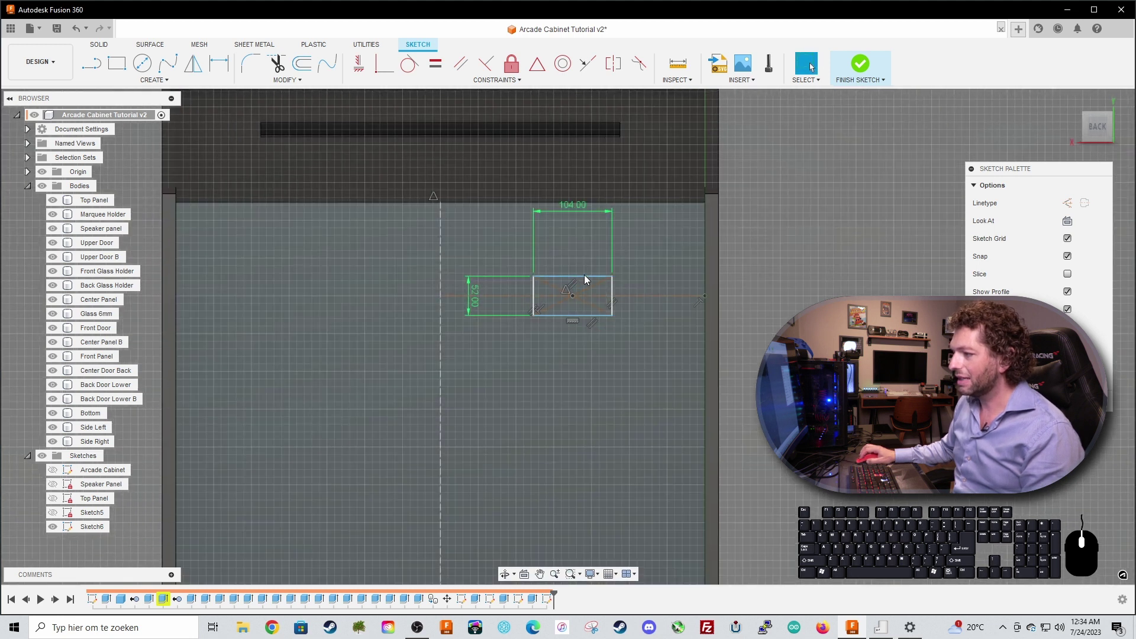
pyautogui.moveTo(613, 276)
pyautogui.mouseDown()
pyautogui.moveTo(619, 256)
pyautogui.moveTo(619, 304)
pyautogui.moveTo(620, 279)
pyautogui.mouseUp()
pyautogui.click(781, 313)
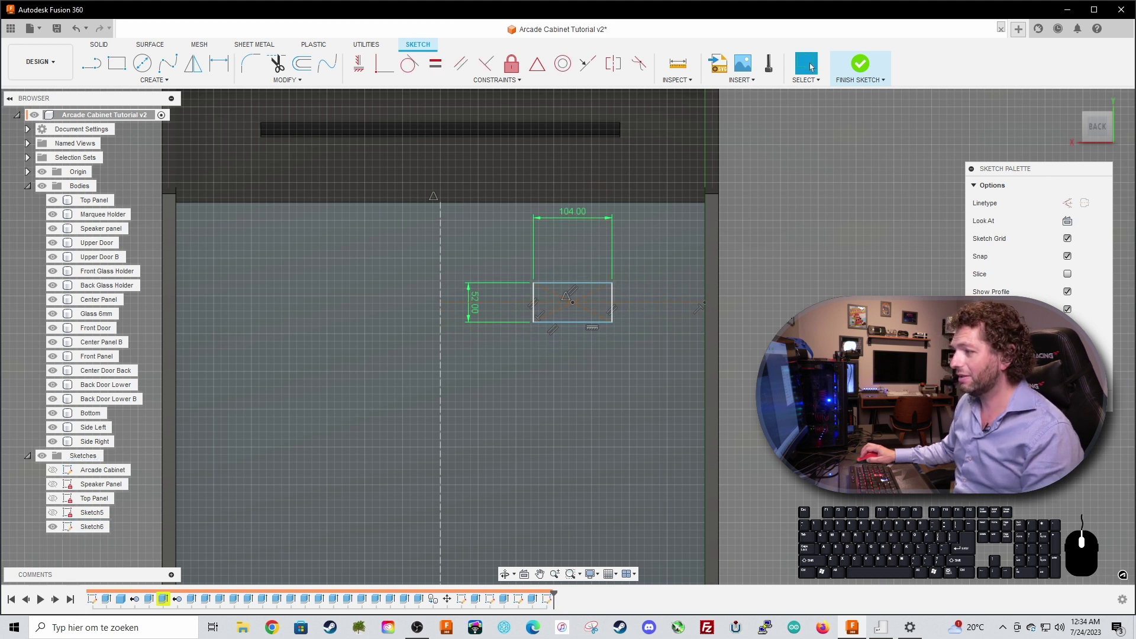
pyautogui.press('d')
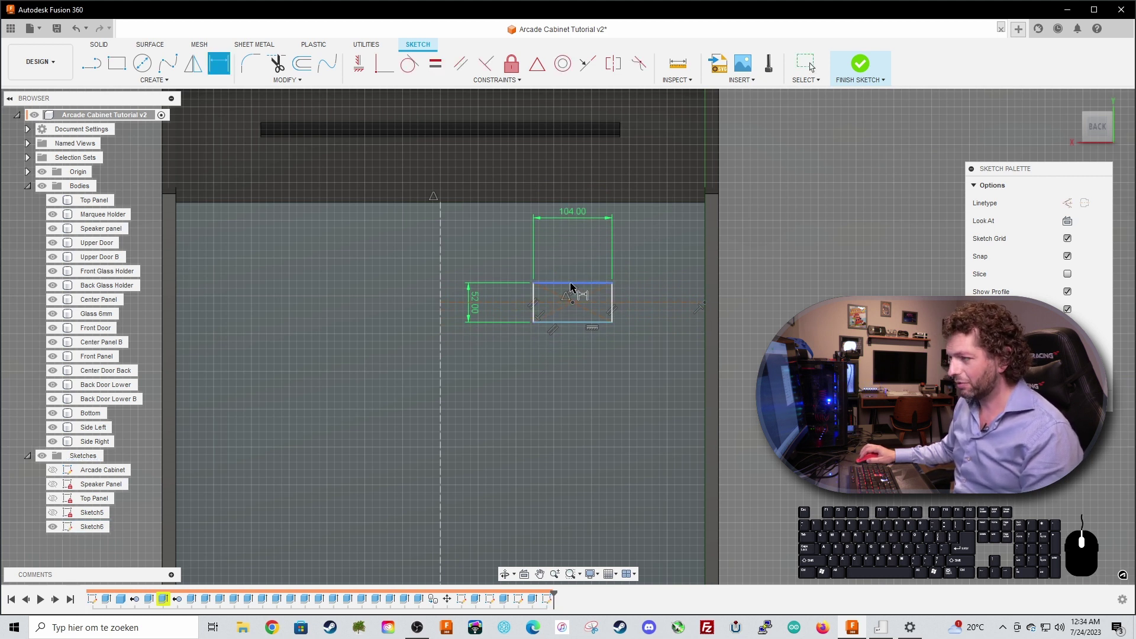
pyautogui.click(571, 284)
pyautogui.click(579, 202)
pyautogui.click(807, 210)
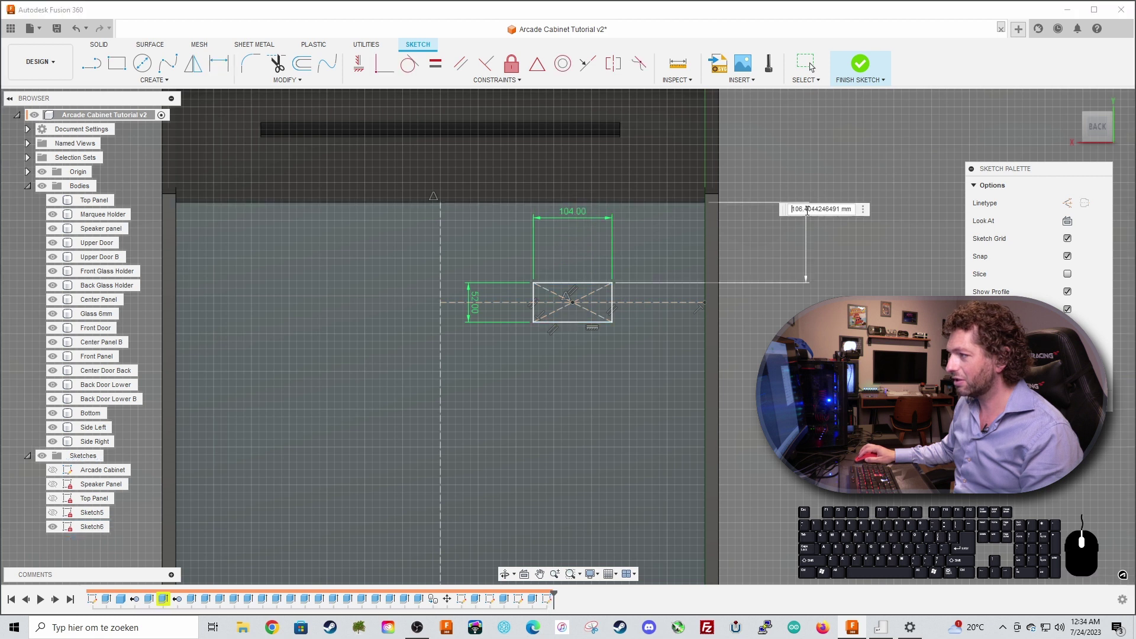
pyautogui.write('125')
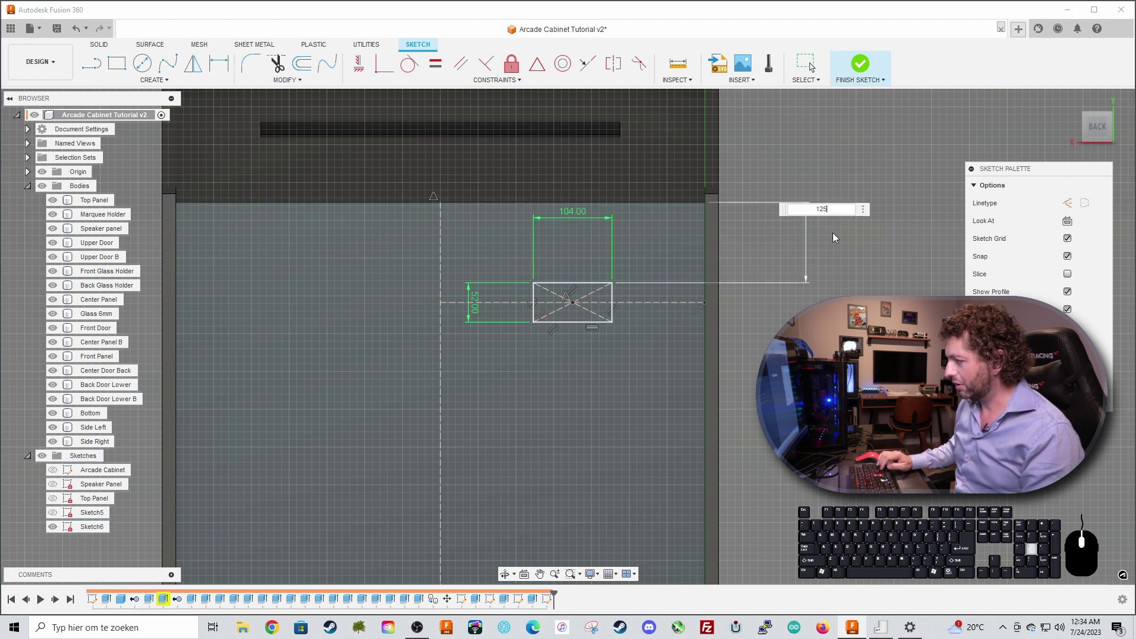
pyautogui.press('Return')
pyautogui.press('Escape')
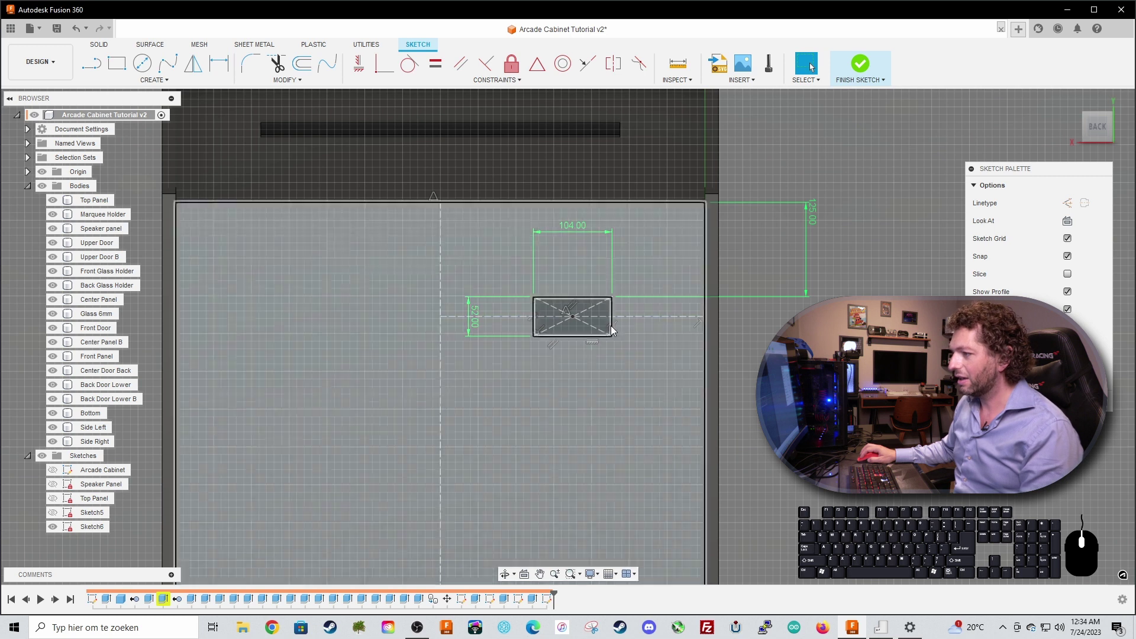
# Step: Mirror the rectangle's four lines about the vertical construction line
pyautogui.doubleClick(613, 327)
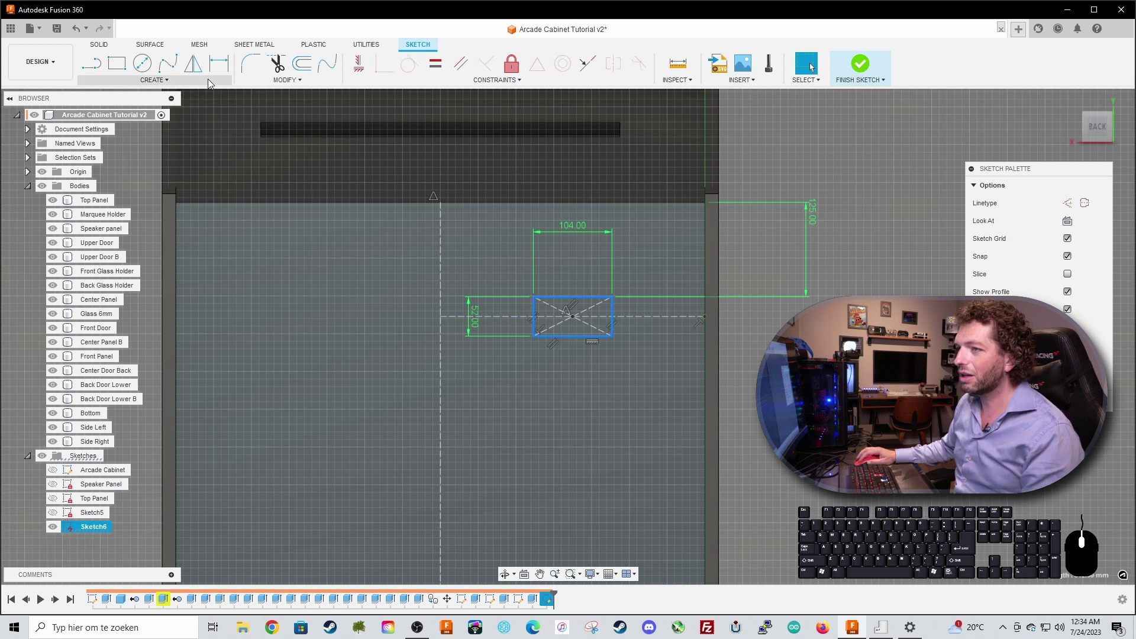
pyautogui.click(154, 79)
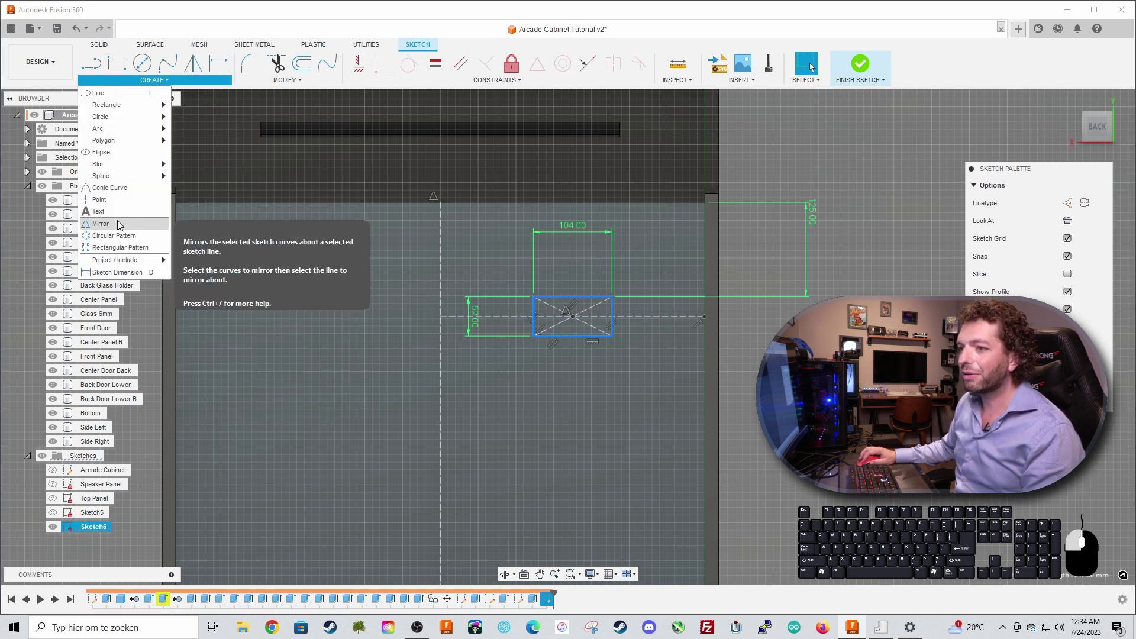
pyautogui.click(109, 225)
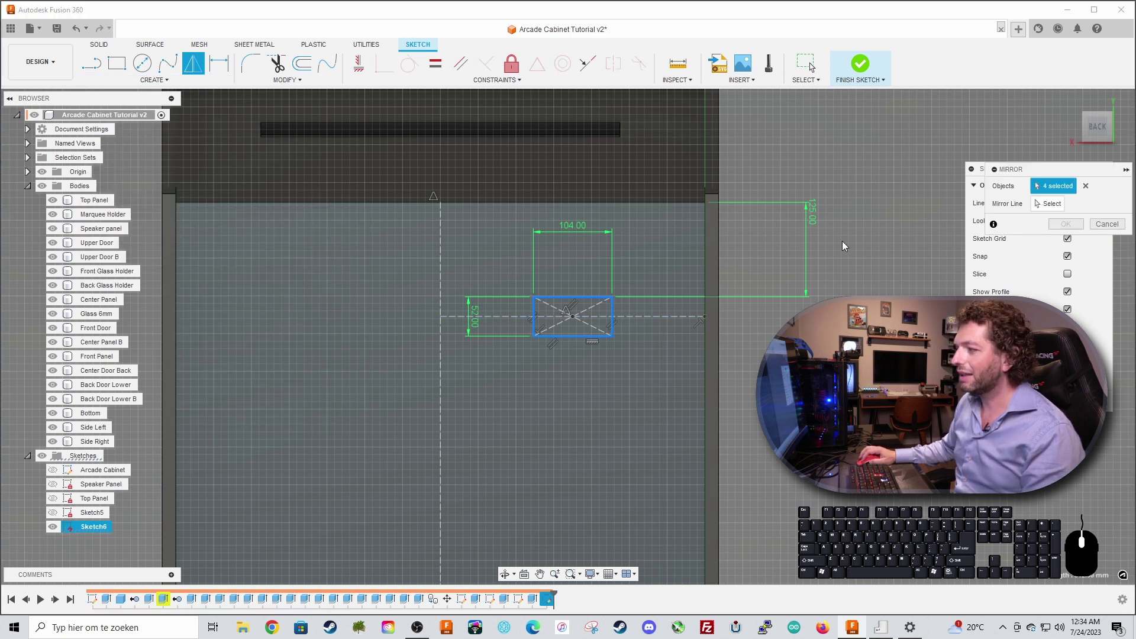
pyautogui.click(439, 258)
pyautogui.press('Return')
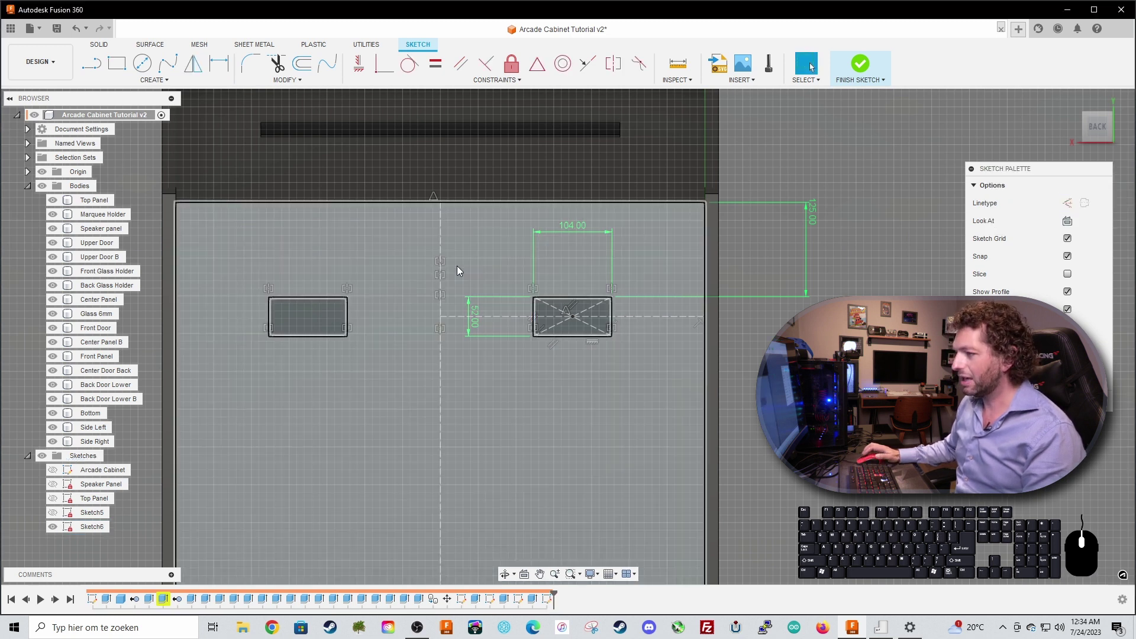
# Step: Finish the sketch and extrude both rectangle profiles by -18 mm to cut two openings through the Upper Door
pyautogui.scroll(-2, 819, 424)
pyautogui.keyDown('shift'); pyautogui.moveTo(819, 424); pyautogui.dragTo(831, 424, button='middle'); pyautogui.keyUp('shift')
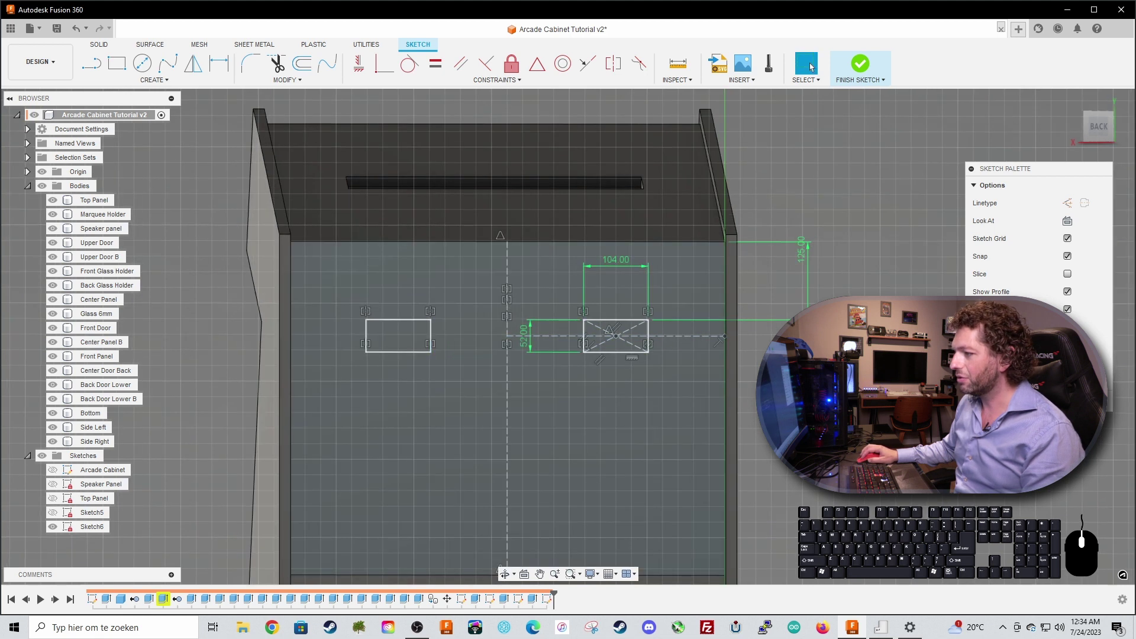
pyautogui.click(1083, 399)
pyautogui.keyDown('shift'); pyautogui.moveTo(414, 336); pyautogui.dragTo(485, 343, button='middle'); pyautogui.keyUp('shift')
pyautogui.click(420, 345)
pyautogui.keyDown('shift'); pyautogui.click(606, 332); pyautogui.keyUp('shift')
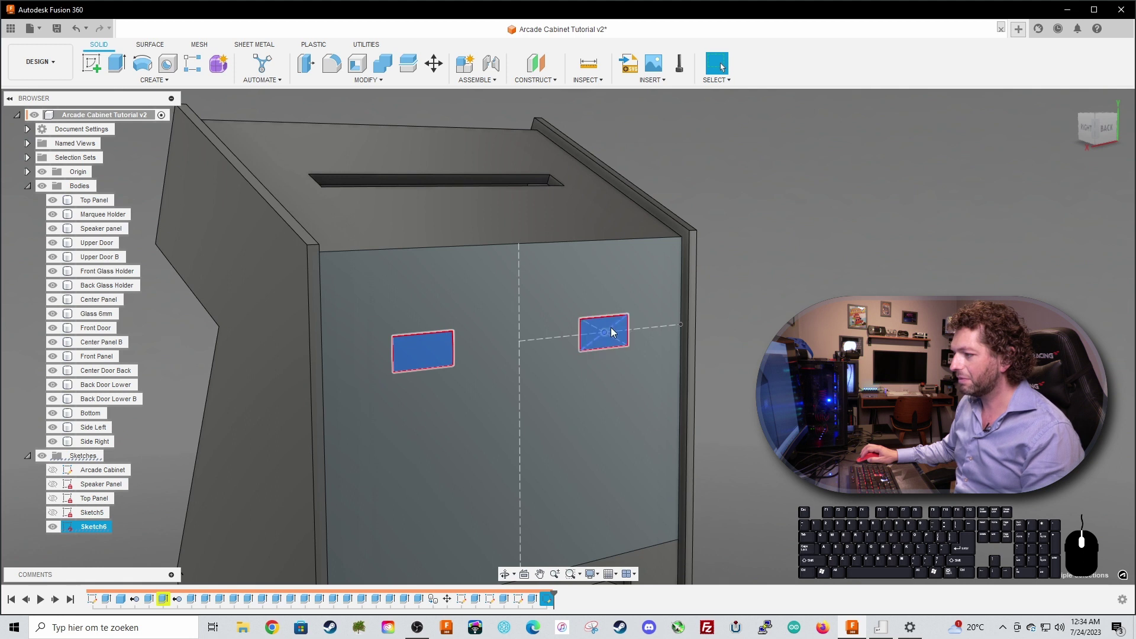
pyautogui.write('e')
pyautogui.write('-18')
pyautogui.press('Return')
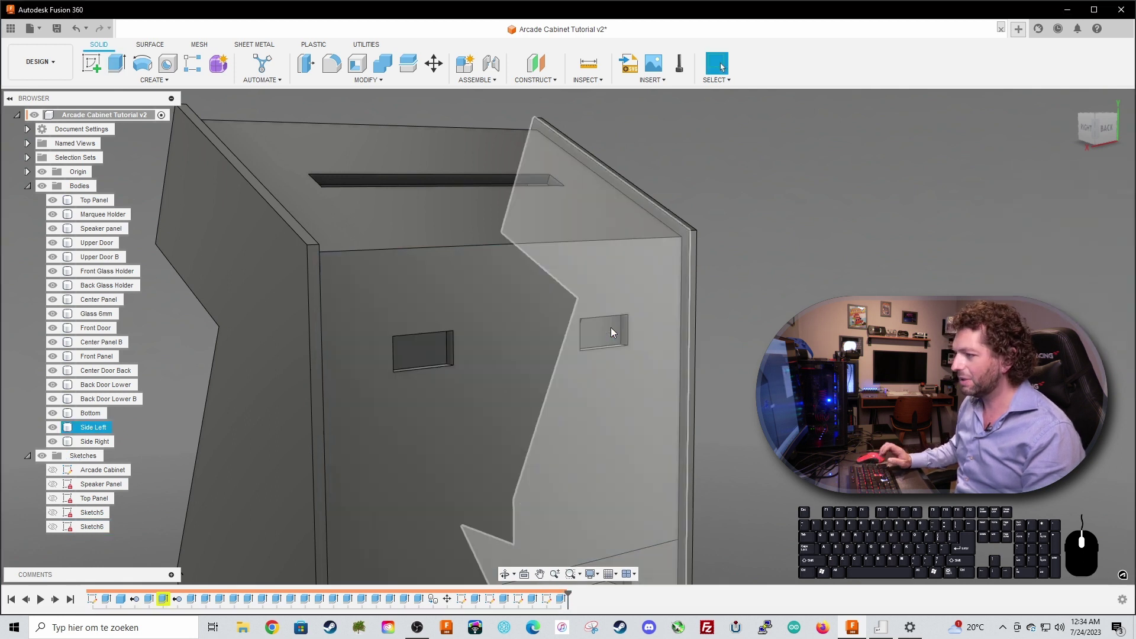
# Step: Create a new sketch on the outer face of the Back Door Lower
pyautogui.scroll(-3, 784, 281)
pyautogui.moveTo(817, 415); pyautogui.dragTo(783, 281, button='middle')
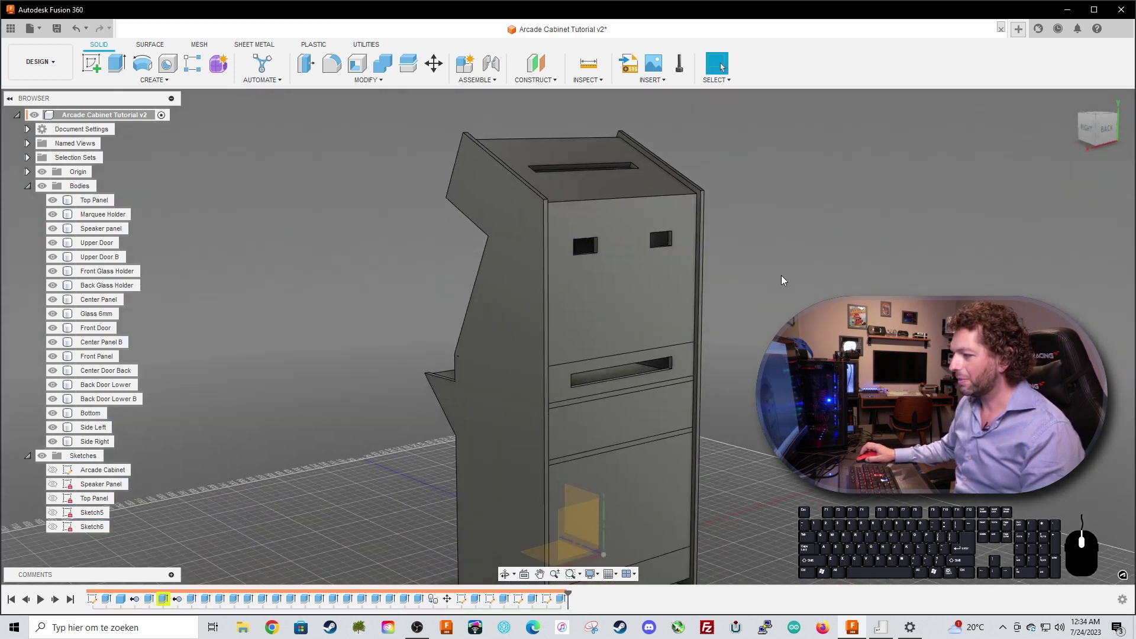
pyautogui.click(655, 412)
pyautogui.click(639, 403)
pyautogui.rightClick(625, 401)
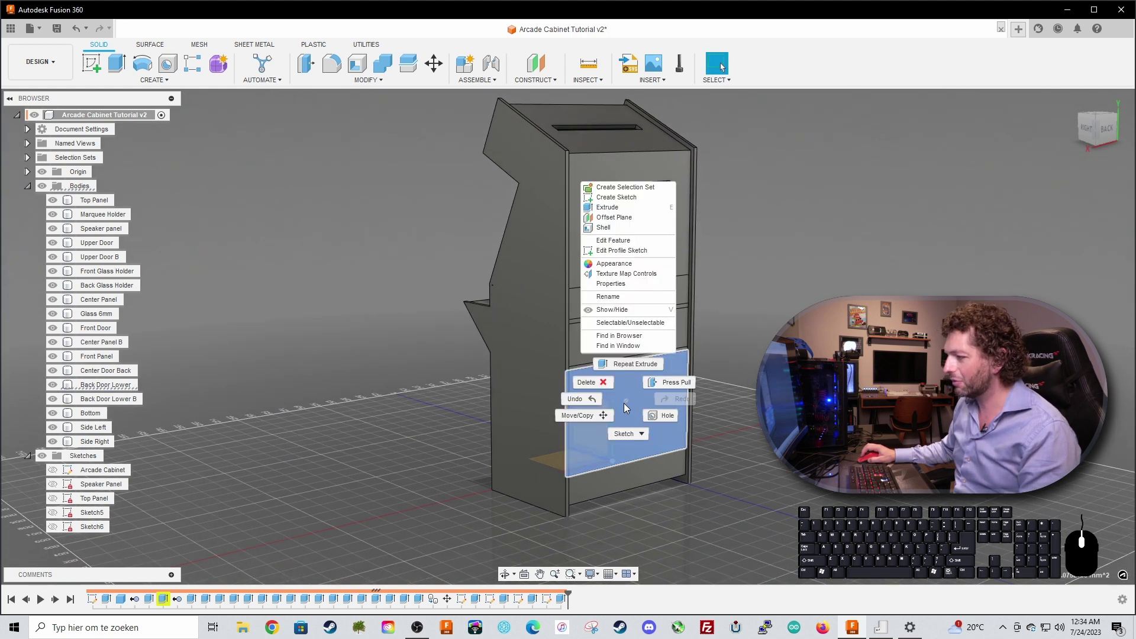
pyautogui.click(648, 197)
# Step: Draw a vertical construction line down the Back Door Lower's centre and a horizontal one from it to the side edge
pyautogui.press('l')
pyautogui.click(539, 329)
pyautogui.click(538, 459)
pyautogui.press('l')
pyautogui.click(538, 367)
pyautogui.click(642, 367)
# Step: Dimension the horizontal construction line 125 mm below the Back Door Lower's upper edge
pyautogui.press('d')
pyautogui.click(595, 330)
pyautogui.click(730, 347)
pyautogui.write('120')
pyautogui.press('Return')
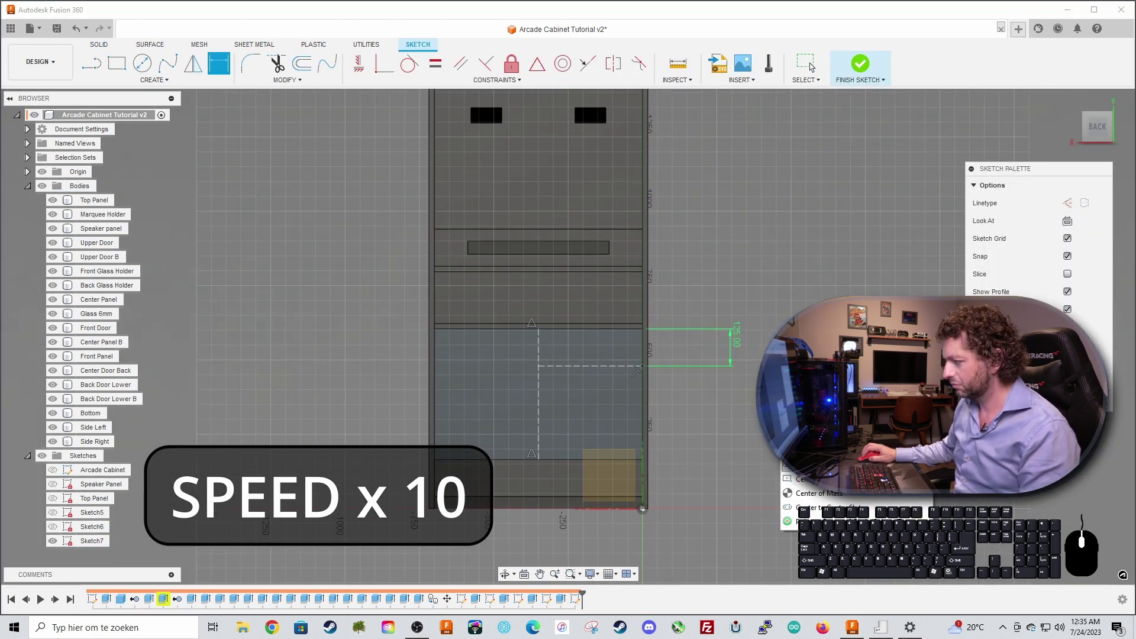
# Step: Cut two mirrored rectangular openings through the Back Door Lower, based on a center rectangle at the horizontal construction line's midpoint
pyautogui.press('r')
pyautogui.click(591, 366)
pyautogui.write('100')
pyautogui.press('Tab')
pyautogui.scroll(3, 659, 390)
pyautogui.press('e')
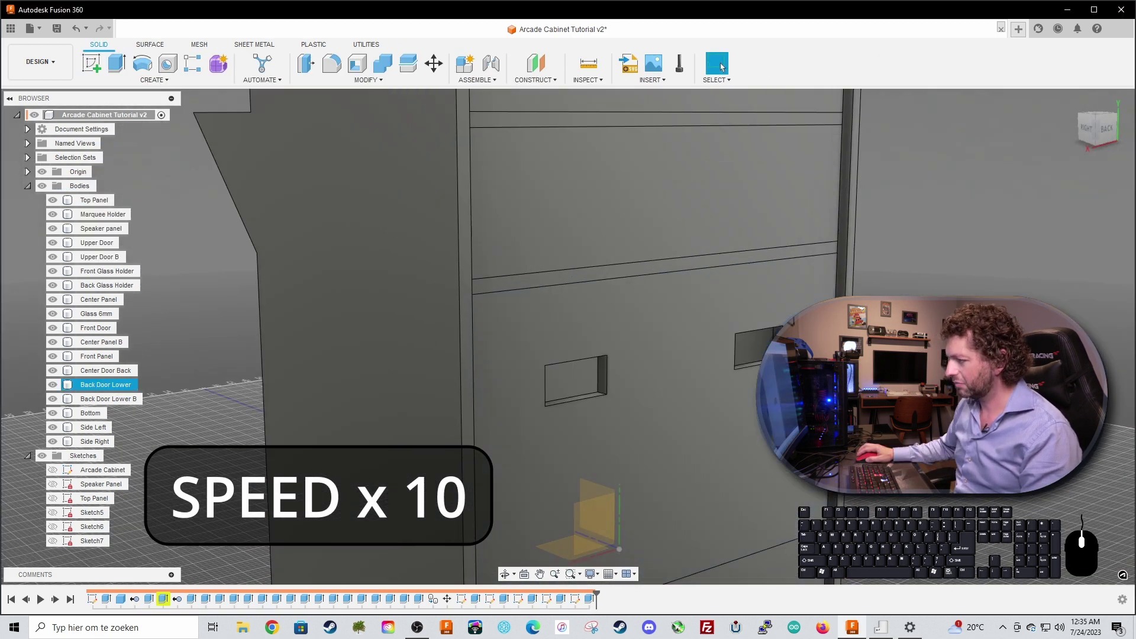
# Step: Sketch a vertical centre line between the upper and lower edges of the Center Door Back
pyautogui.press('l')
pyautogui.click(550, 290)
pyautogui.click(550, 378)
pyautogui.press('Escape')
# Step: Draw a center rectangle centred on the midpoint of the Center Door Back's vertical line
pyautogui.press('s')
pyautogui.click(550, 334)
pyautogui.write('50')
pyautogui.press('Tab')
pyautogui.write('100')
pyautogui.press('Return')
# Step: Extrude the rectangle profile to cut an opening through the Center Door Back
pyautogui.press('e')
pyautogui.click(649, 347)
pyautogui.press('Return')
pyautogui.scroll(-4, 584, 349)
# Step: Rename the four newest sketches, from last to first, as Center Panel, Back Lower, Back Upper and Back Upper B
pyautogui.doubleClick(89, 555)
pyautogui.write('Center Panel')
pyautogui.doubleClick(92, 540)
pyautogui.write('Back Lower')
pyautogui.doubleClick(91, 526)
pyautogui.write('Back Upper')
pyautogui.doubleClick(91, 511)
pyautogui.write('Back Upper B')
# Step: Hide the Side Right body to expose the cabinet's interior
pyautogui.keyDown('shift'); pyautogui.moveTo(270, 461); pyautogui.dragTo(469, 325, button='middle'); pyautogui.keyUp('shift')
pyautogui.keyDown('shift'); pyautogui.moveTo(580, 328); pyautogui.dragTo(509, 332, button='middle'); pyautogui.keyUp('shift')
pyautogui.click(511, 336)
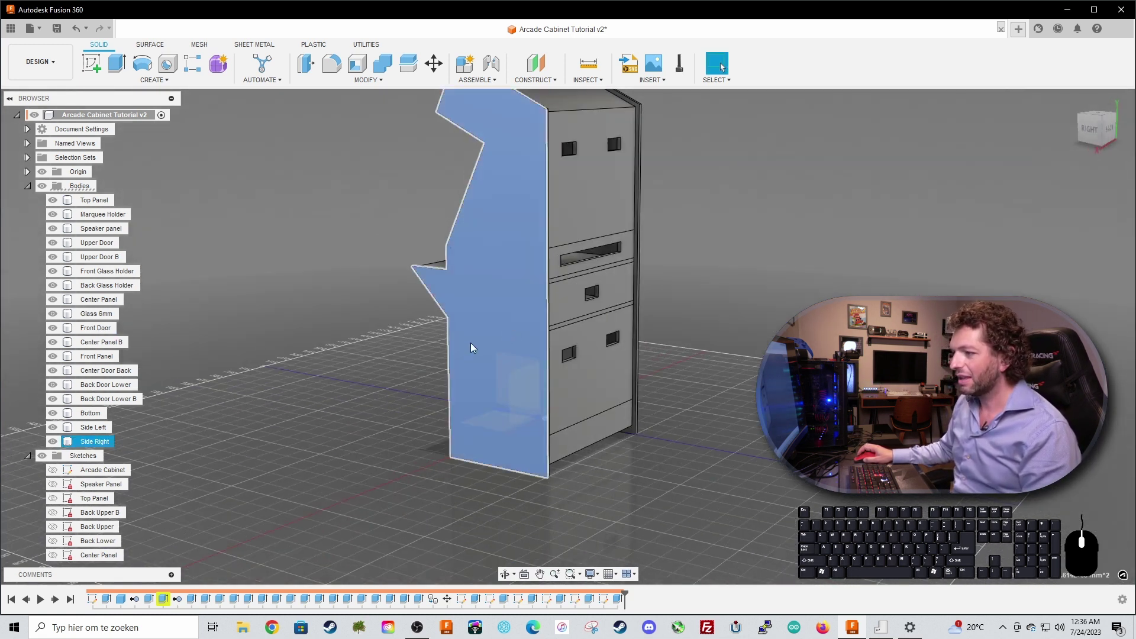
pyautogui.click(53, 442)
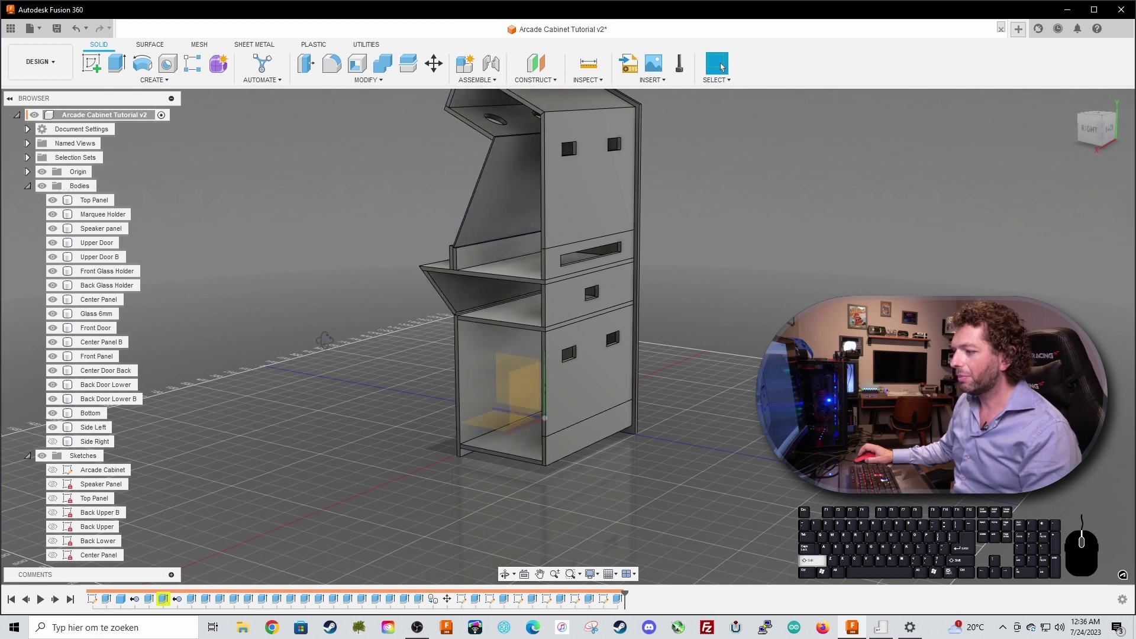
# Step: Try to build a box on the Bottom panel's upper face with the Join operation
pyautogui.scroll(5, 344, 364)
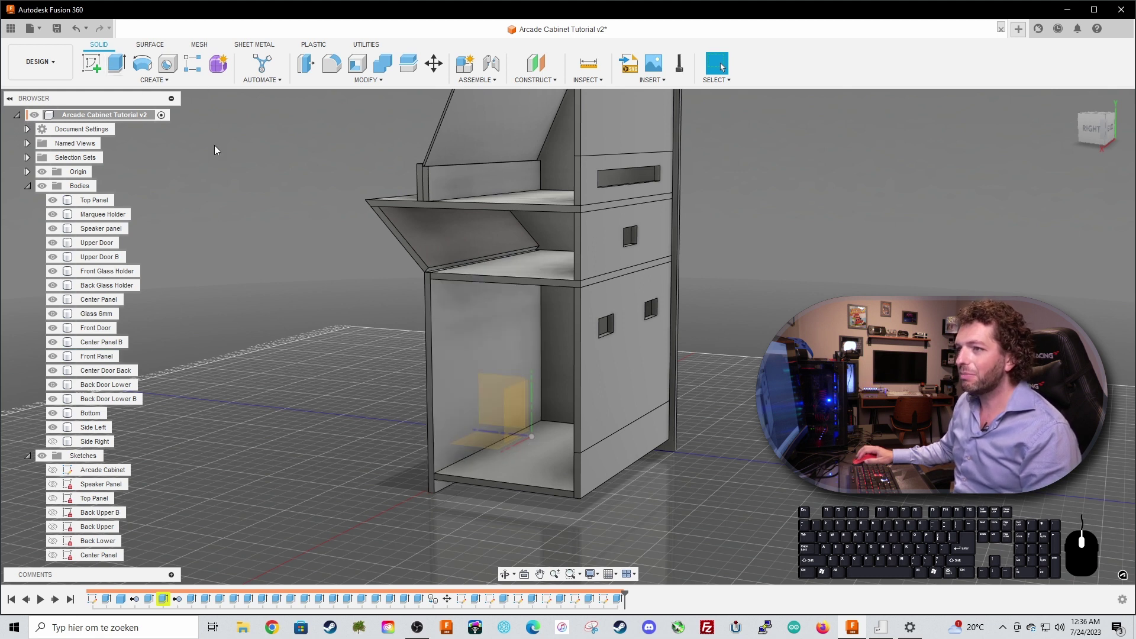
pyautogui.write('s')
pyautogui.write('box')
pyautogui.press('Return')
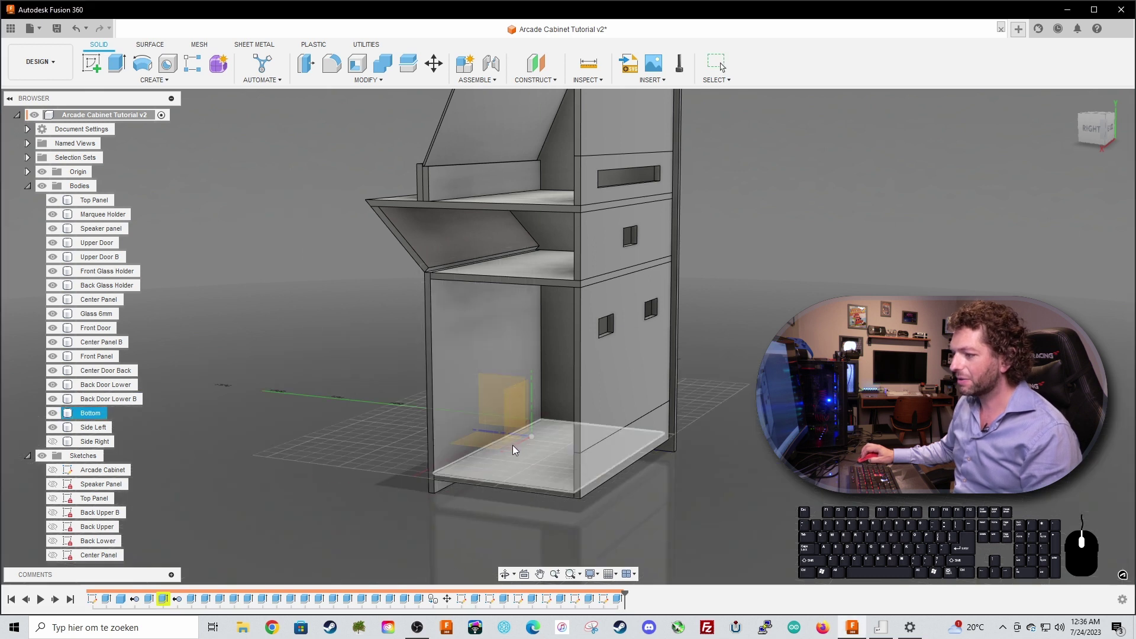
pyautogui.click(525, 456)
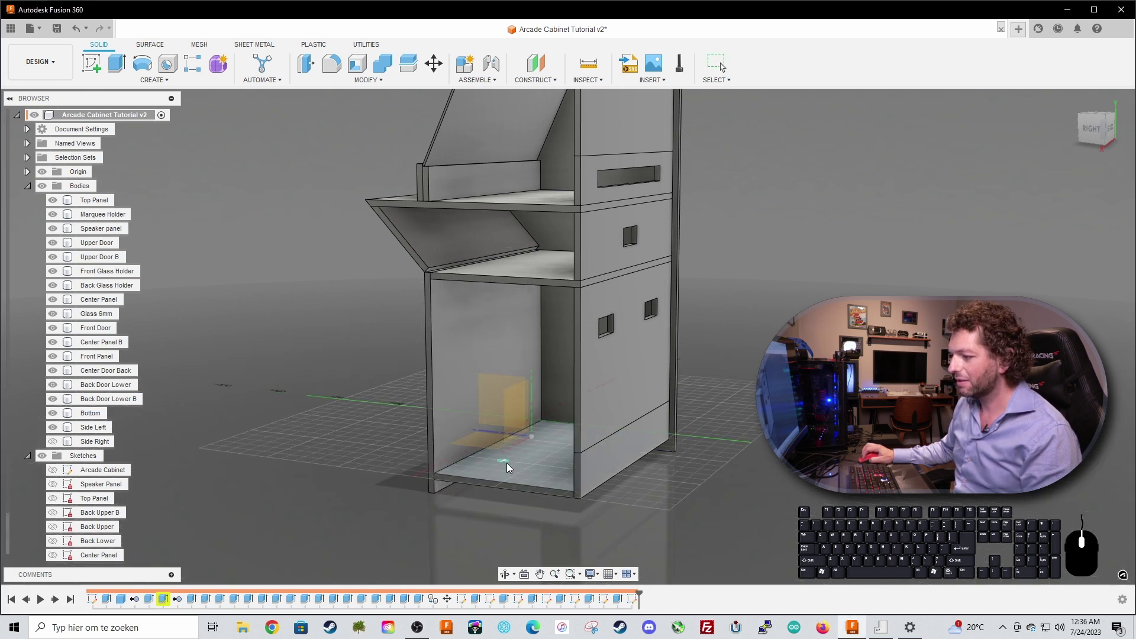
pyautogui.click(507, 464)
pyautogui.click(559, 472)
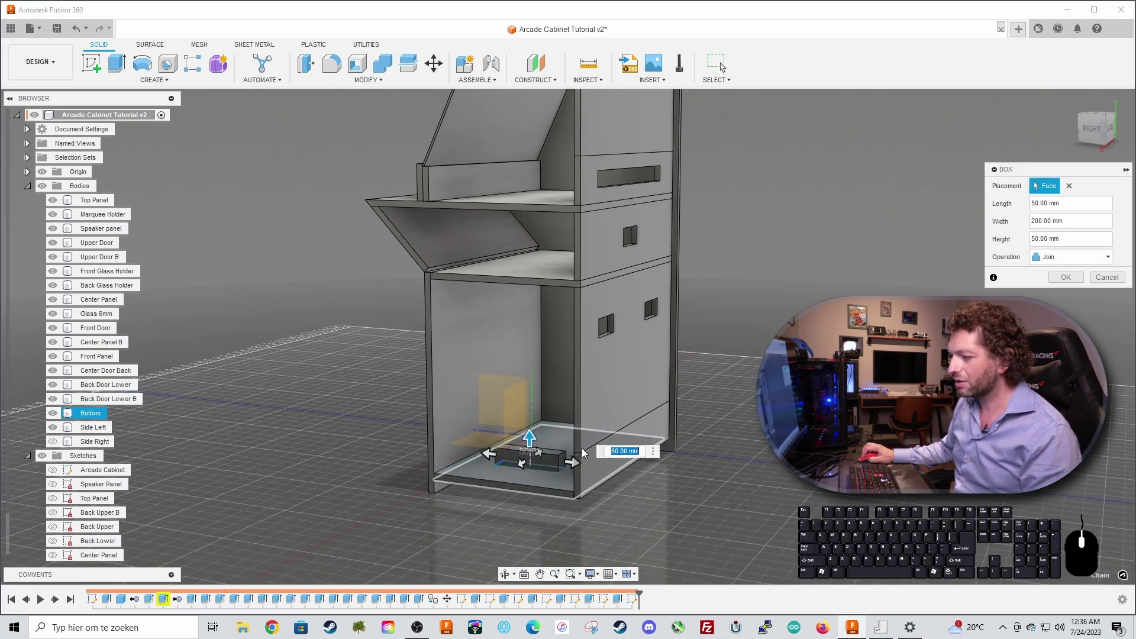
pyautogui.moveTo(540, 453); pyautogui.dragTo(558, 302)
pyautogui.press('Return')
pyautogui.keyDown('shift'); pyautogui.moveTo(449, 379); pyautogui.dragTo(560, 407, button='middle'); pyautogui.keyUp('shift')
pyautogui.click(434, 445)
pyautogui.click(541, 436)
pyautogui.hotkey('ctrl', 'z')
pyautogui.keyDown('shift'); pyautogui.moveTo(592, 431); pyautogui.dragTo(541, 438, button='middle'); pyautogui.keyUp('shift')
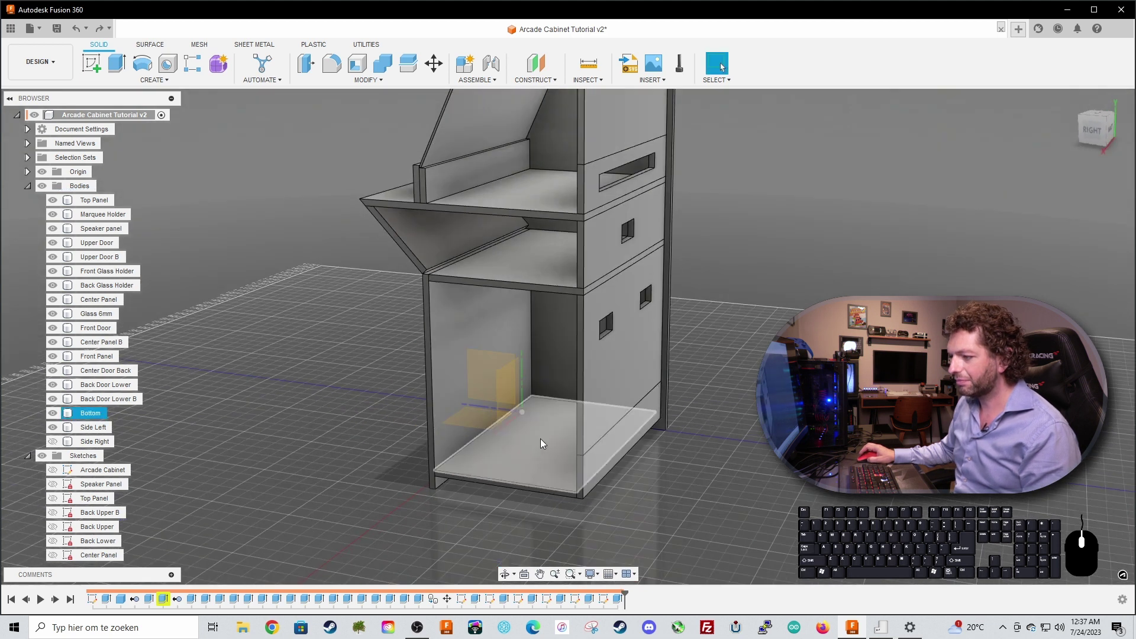
# Step: Create a box about 492 mm long, 217 mm wide and 358 mm high on the Bottom panel's upper face as a new body
pyautogui.write('s')
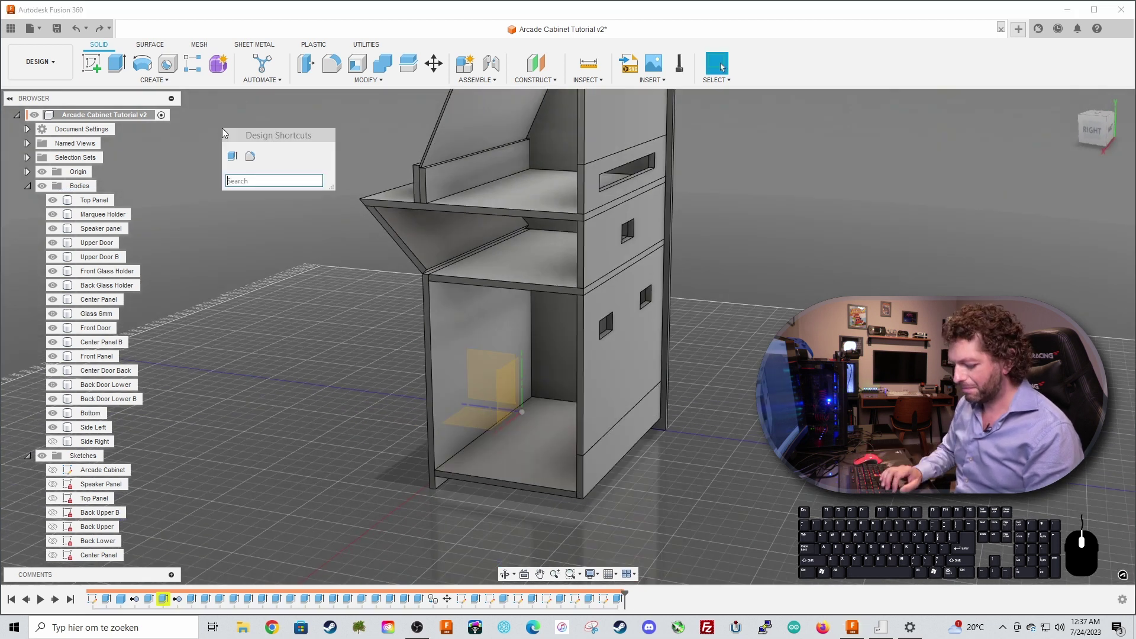
pyautogui.write('box')
pyautogui.press('Return')
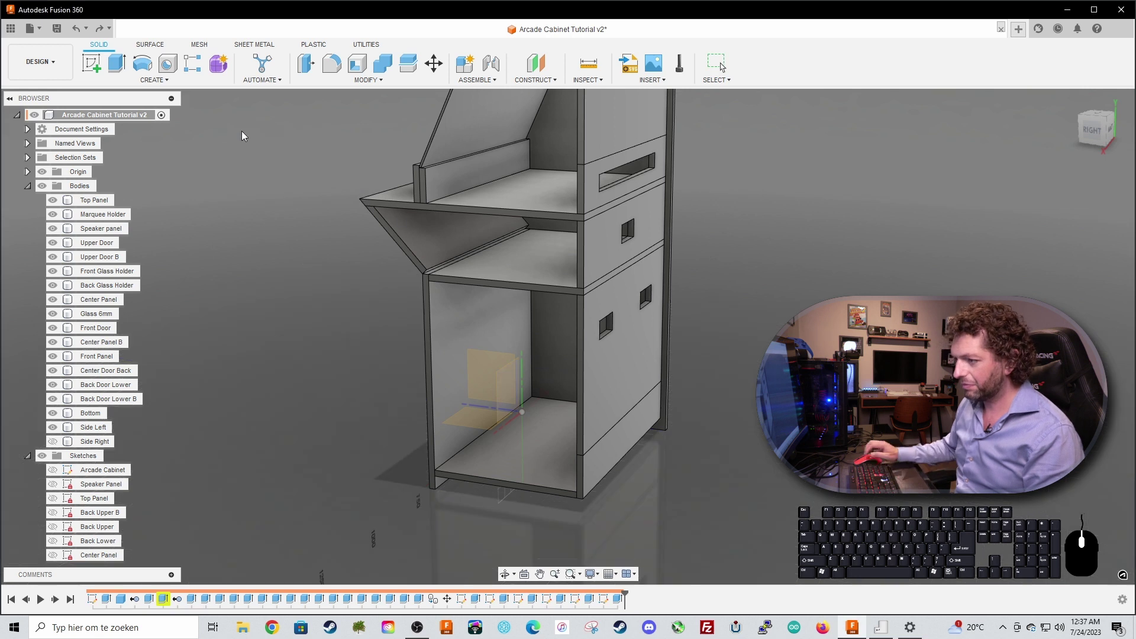
pyautogui.click(496, 460)
pyautogui.click(491, 459)
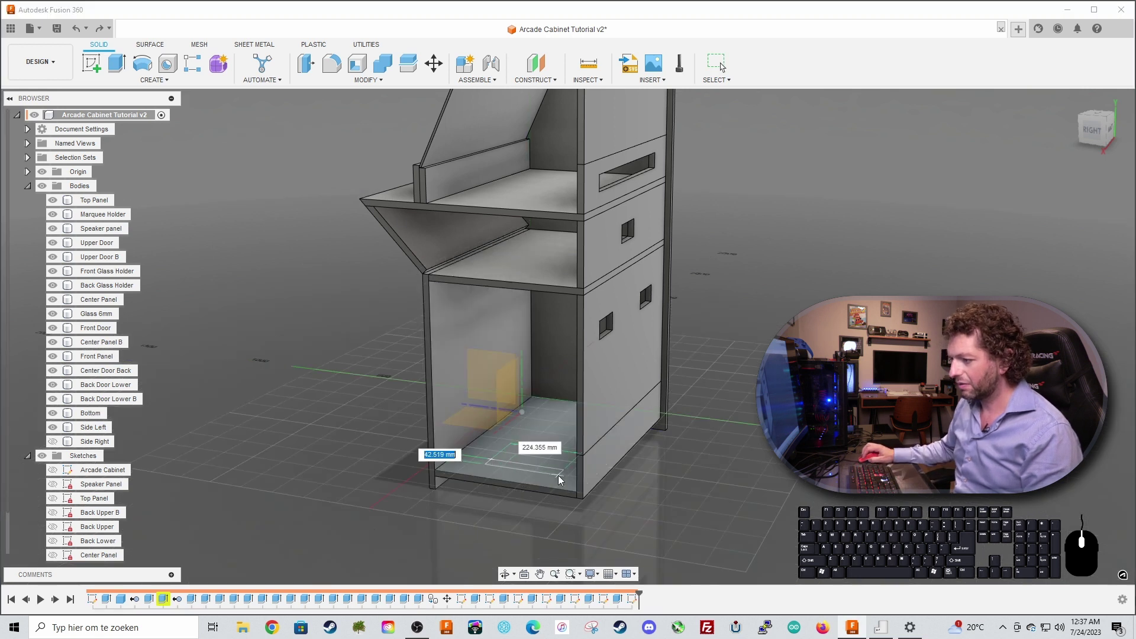
pyautogui.click(619, 417)
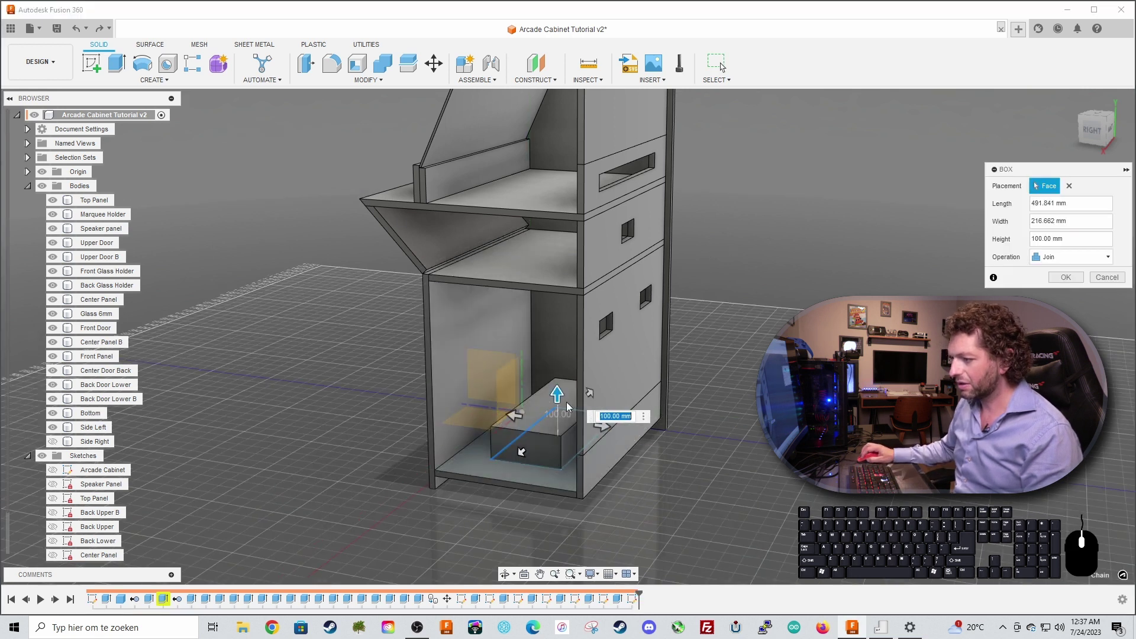
pyautogui.click(552, 311)
pyautogui.click(1071, 257)
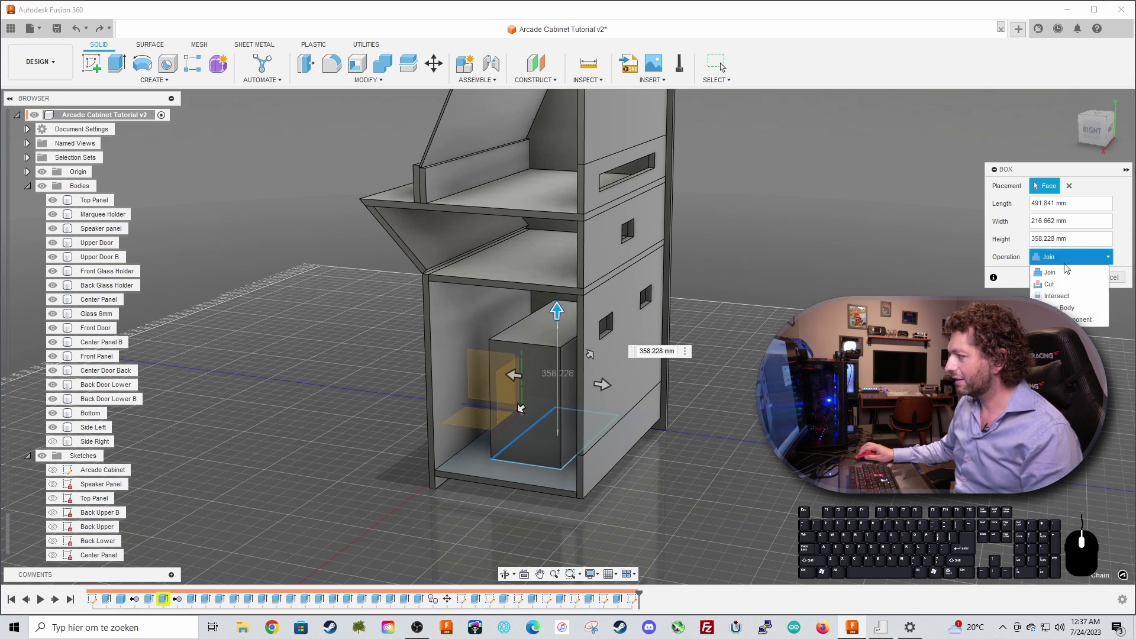
pyautogui.click(1059, 306)
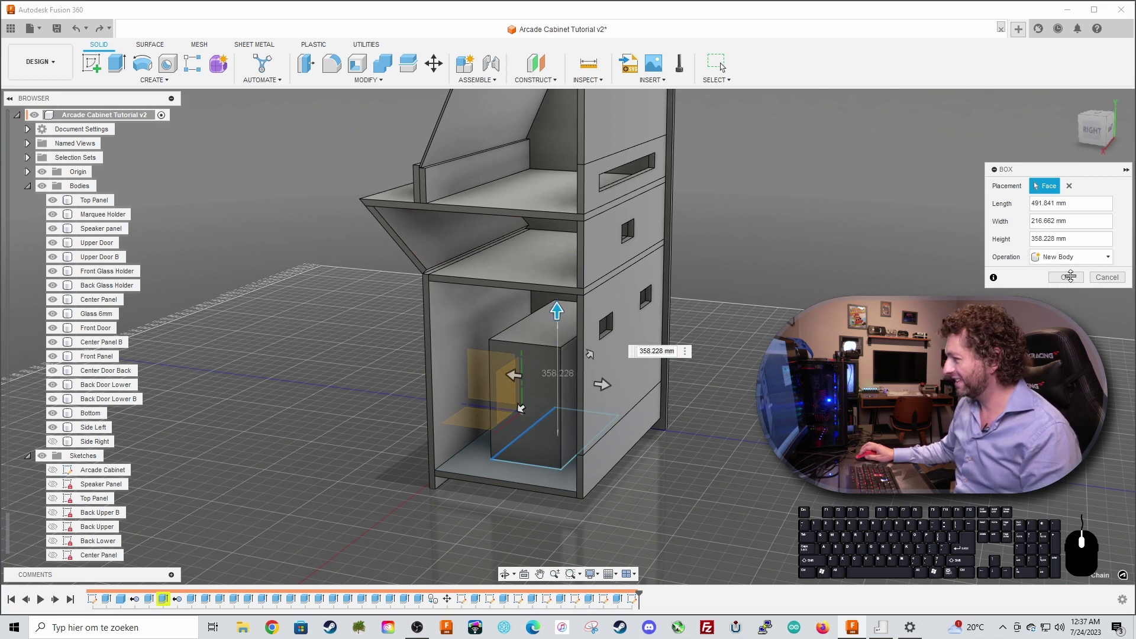
pyautogui.click(1069, 277)
# Step: Inspect the new box inside the cabinet and rename its body as Computer
pyautogui.keyDown('shift'); pyautogui.moveTo(603, 432); pyautogui.dragTo(528, 426, button='middle'); pyautogui.keyUp('shift')
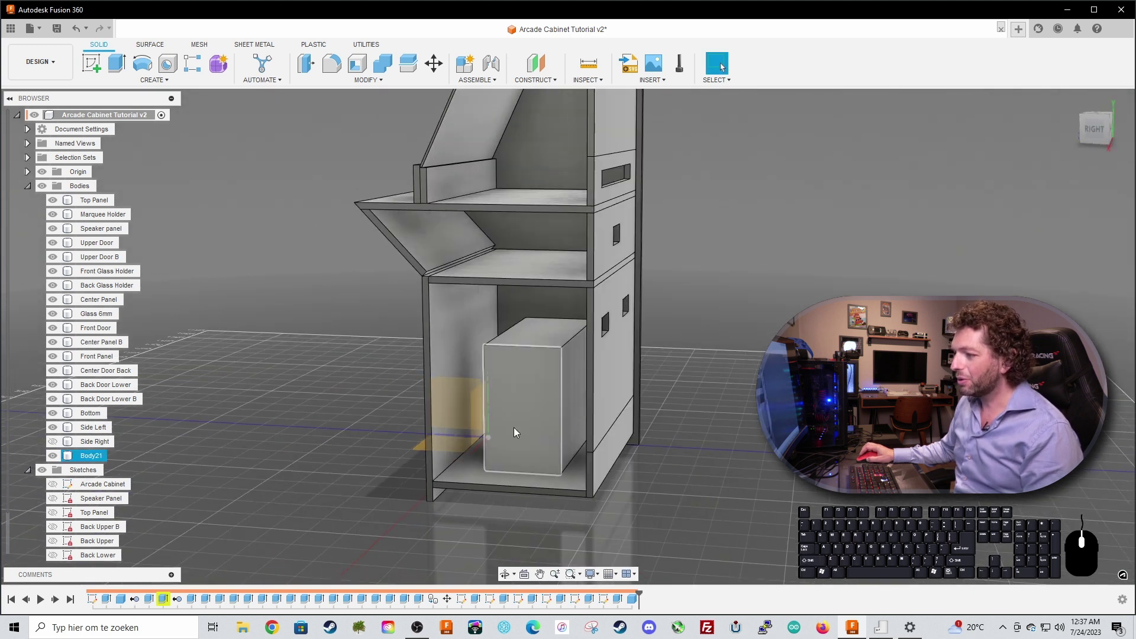
pyautogui.keyDown('shift'); pyautogui.moveTo(588, 381); pyautogui.dragTo(629, 414, button='middle'); pyautogui.keyUp('shift')
pyautogui.press('Escape')
pyautogui.keyDown('shift'); pyautogui.moveTo(758, 428); pyautogui.dragTo(530, 420, button='middle'); pyautogui.keyUp('shift')
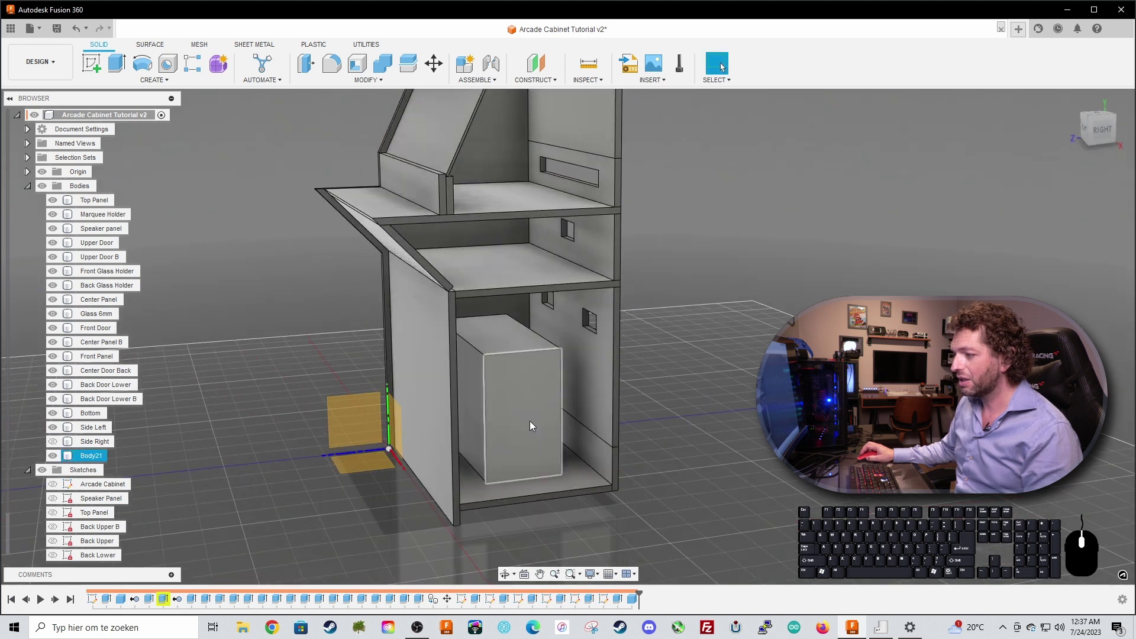
pyautogui.click(93, 456)
pyautogui.write('Computer')
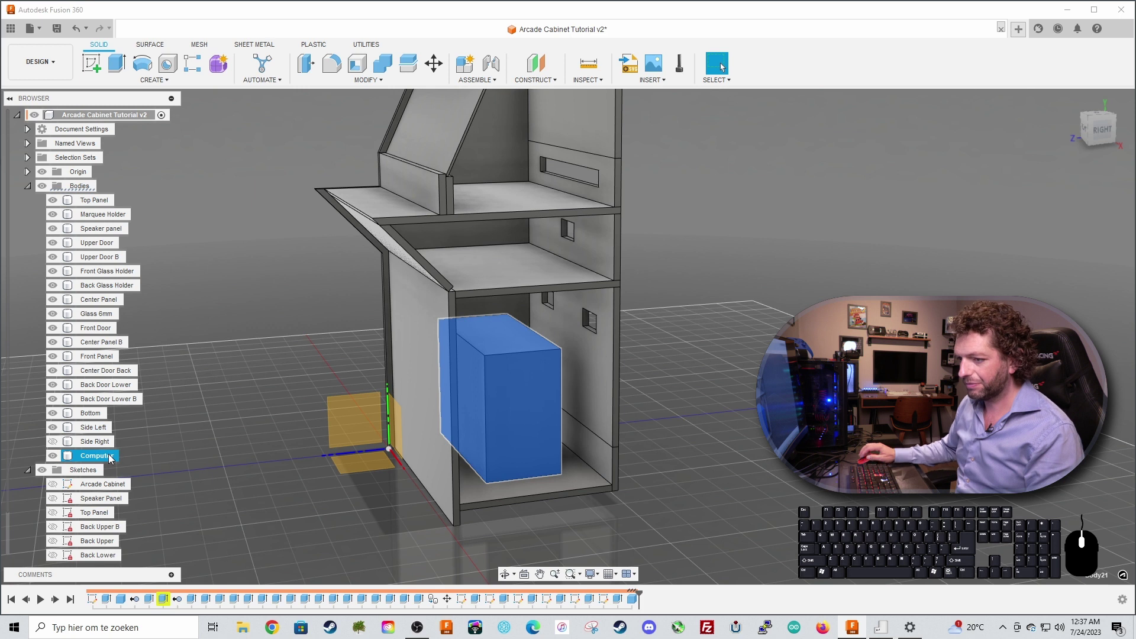
pyautogui.click(177, 454)
# Step: Show the Side Right body again, toggling the Computer body off and back on
pyautogui.click(53, 455)
pyautogui.keyDown('shift'); pyautogui.moveTo(230, 440); pyautogui.dragTo(313, 444, button='middle'); pyautogui.keyUp('shift')
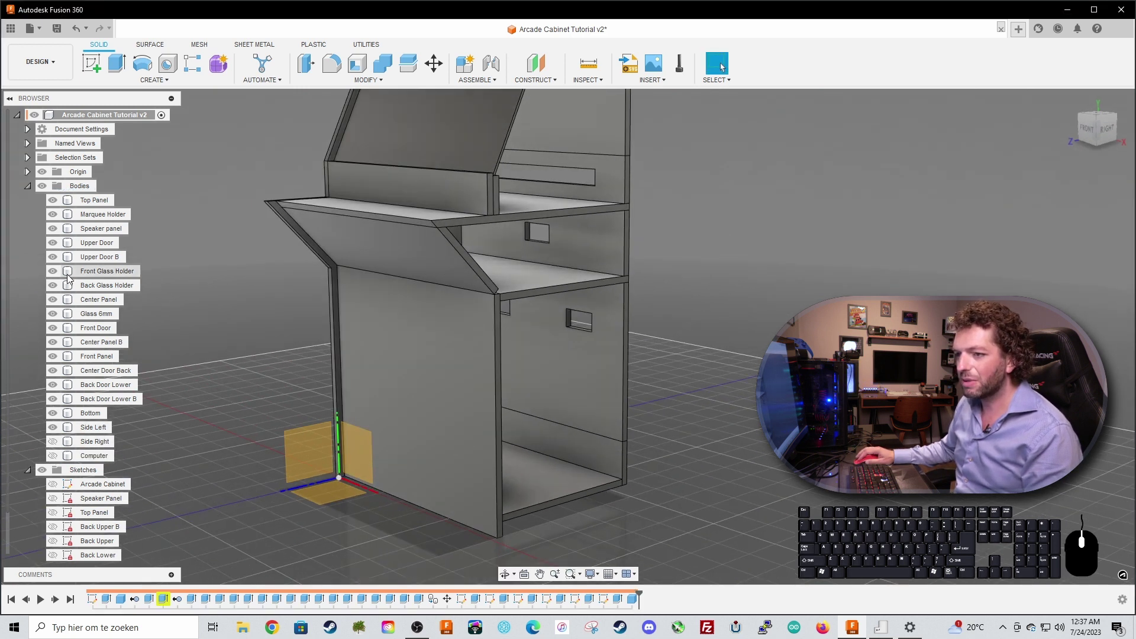
pyautogui.click(53, 442)
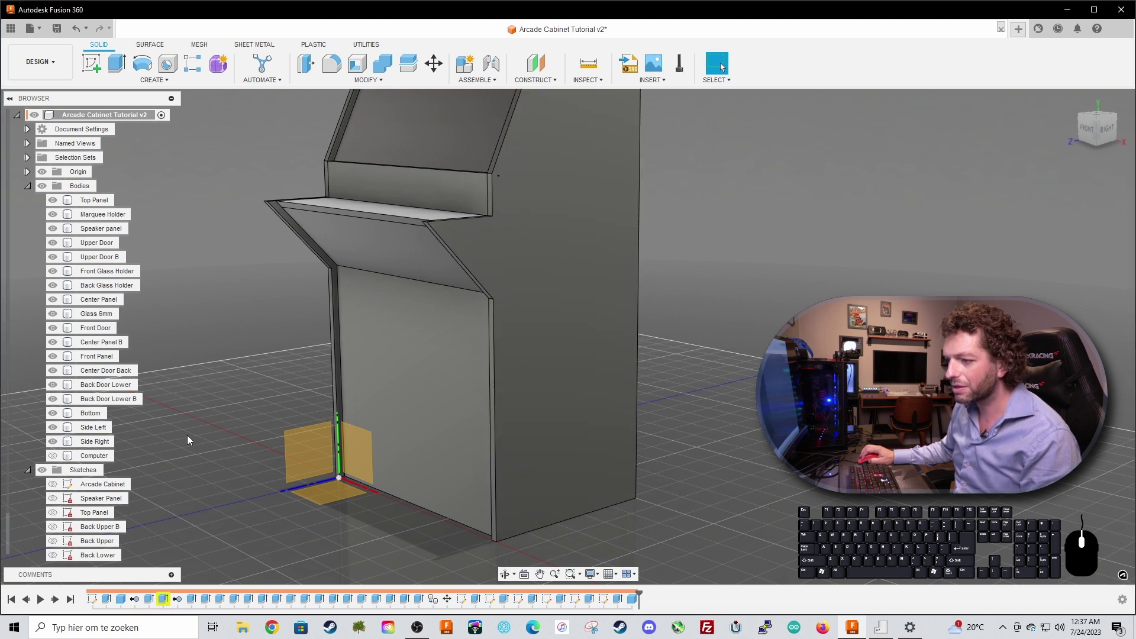
pyautogui.keyDown('shift'); pyautogui.moveTo(722, 67); pyautogui.dragTo(722, 67, button='middle'); pyautogui.keyUp('shift')
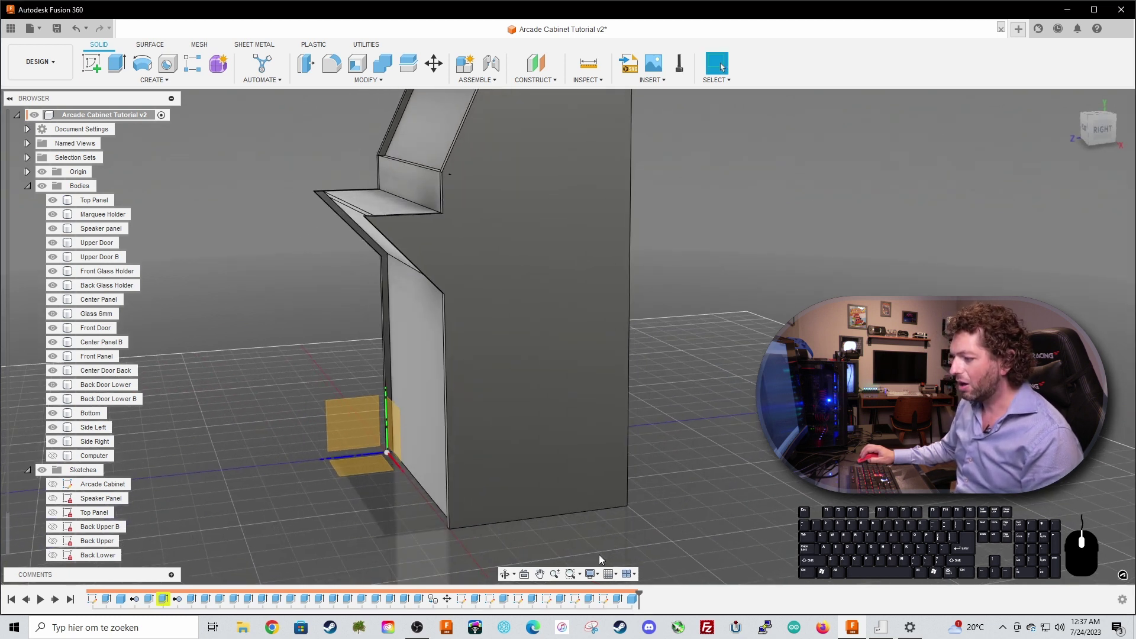
pyautogui.click(53, 456)
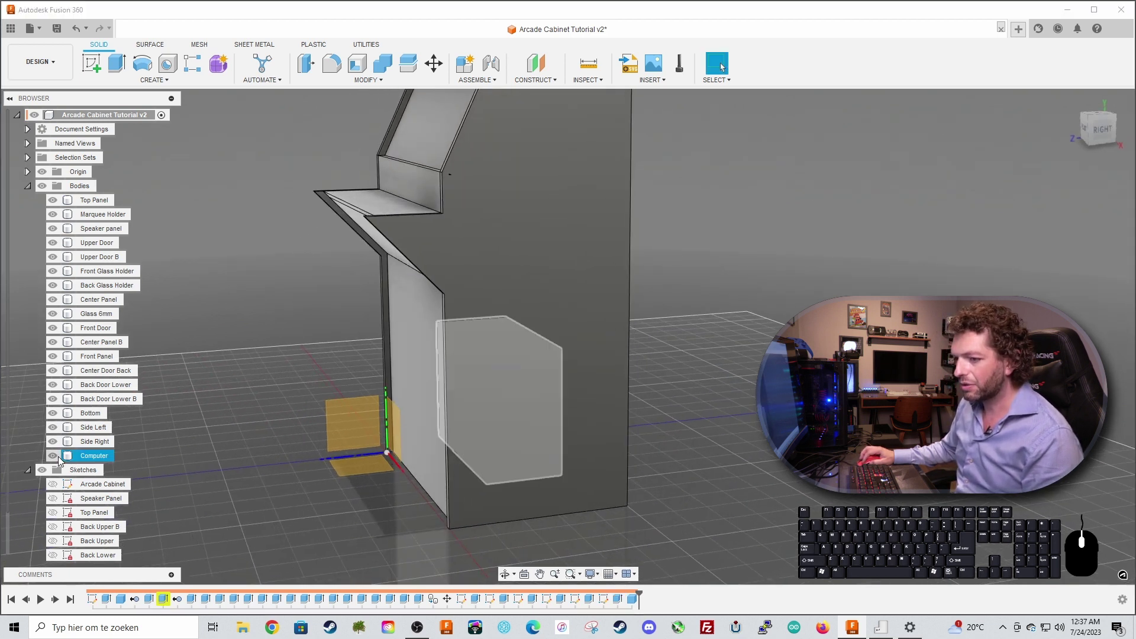
# Step: Set the visual style to Shaded with Hidden Edges
pyautogui.click(599, 574)
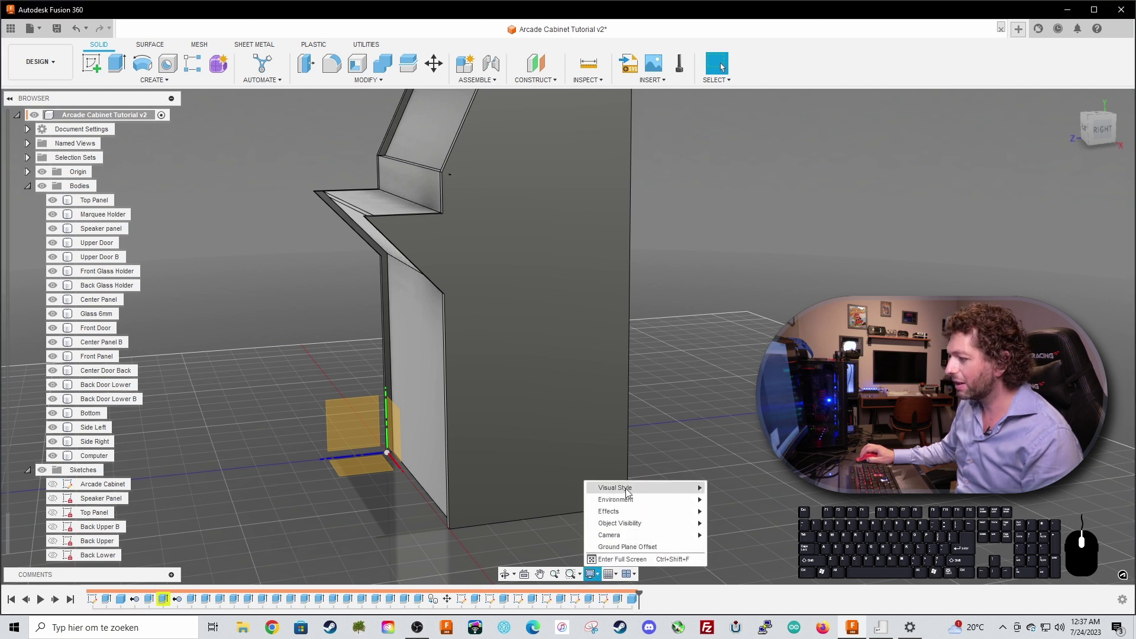
pyautogui.moveTo(629, 492)
pyautogui.click(734, 500)
pyautogui.keyDown('shift'); pyautogui.moveTo(738, 427); pyautogui.dragTo(719, 414, button='middle'); pyautogui.keyUp('shift')
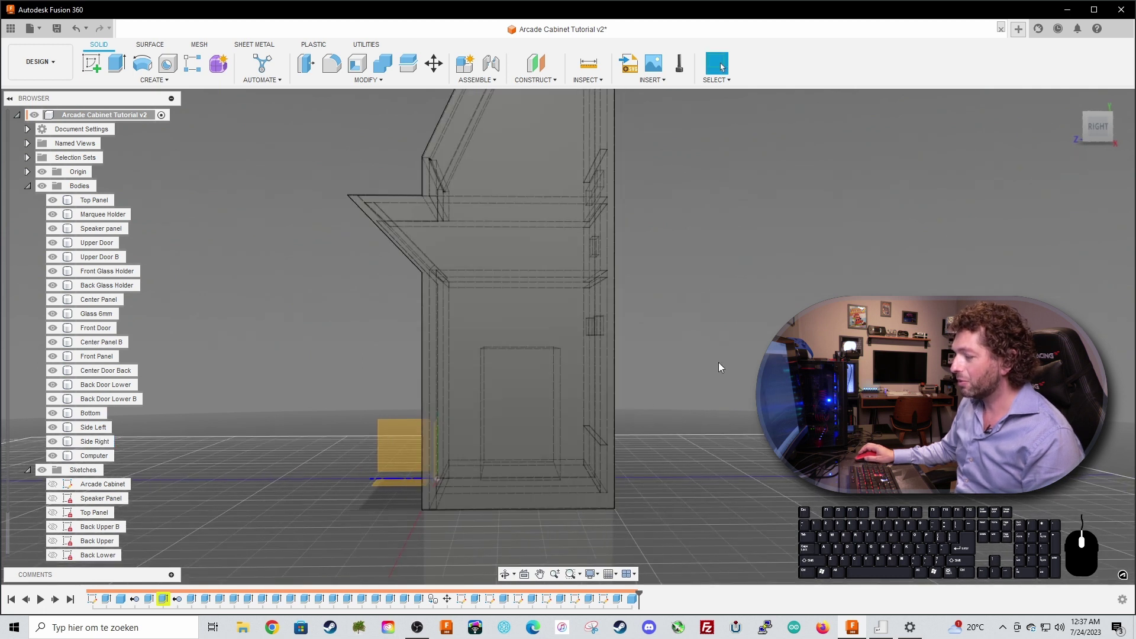
# Step: Look at the cabinet from the right side and start a sketch on the outer face of Side Right
pyautogui.click(1109, 130)
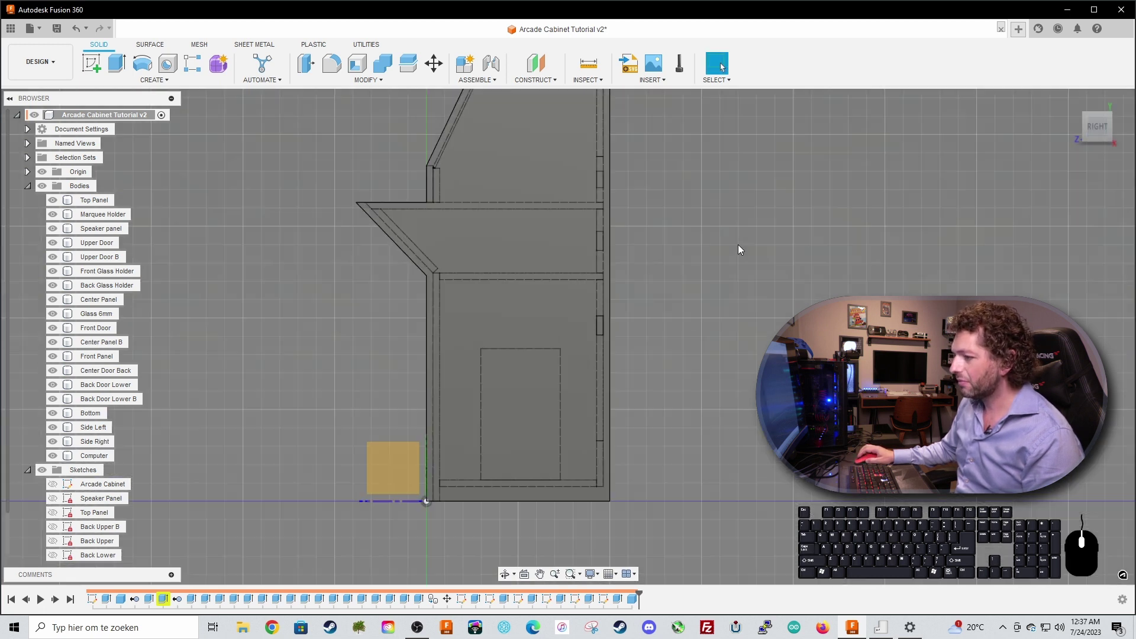
pyautogui.moveTo(714, 269); pyautogui.dragTo(712, 303, button='middle')
pyautogui.scroll(1, 680, 351)
pyautogui.moveTo(681, 352); pyautogui.dragTo(689, 299, button='middle')
pyautogui.scroll(1, 689, 299)
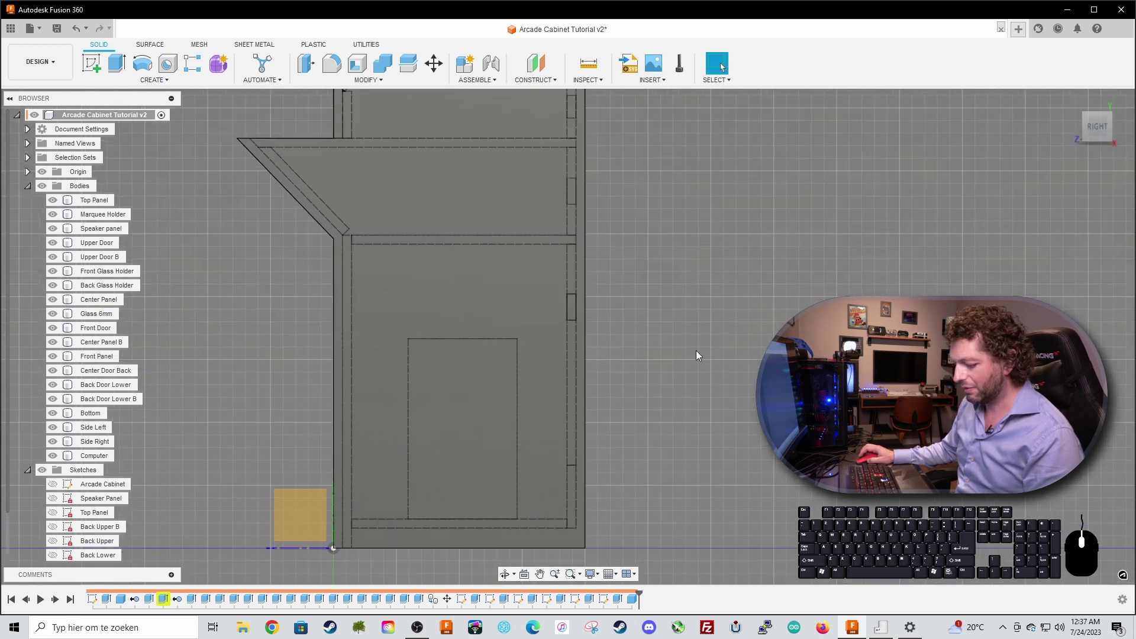
pyautogui.press('c')
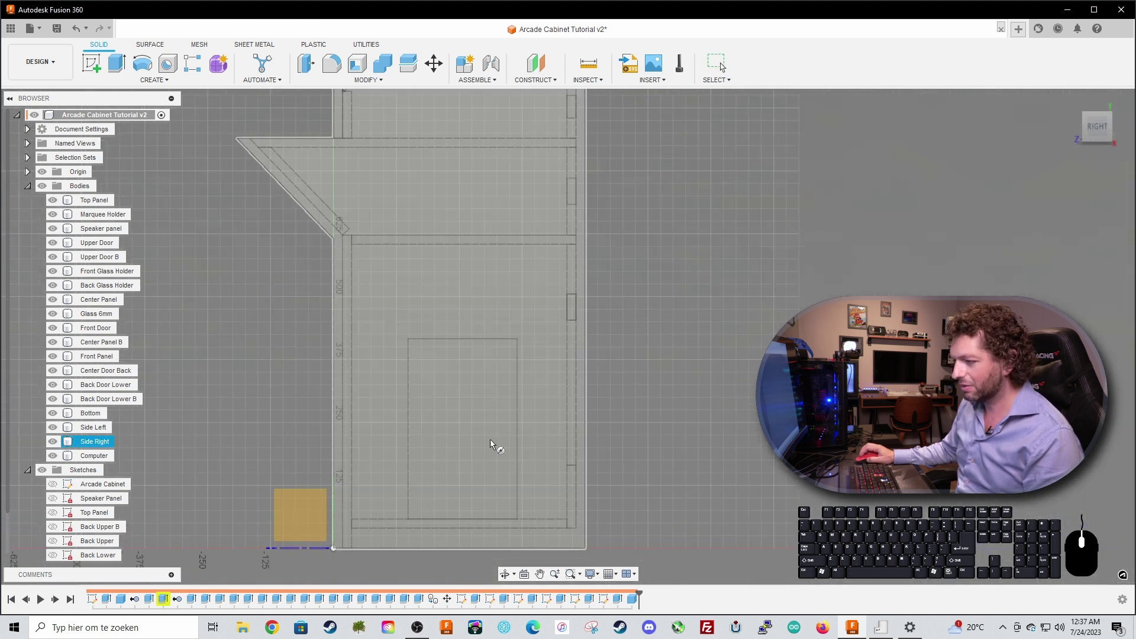
pyautogui.rightClick(449, 485)
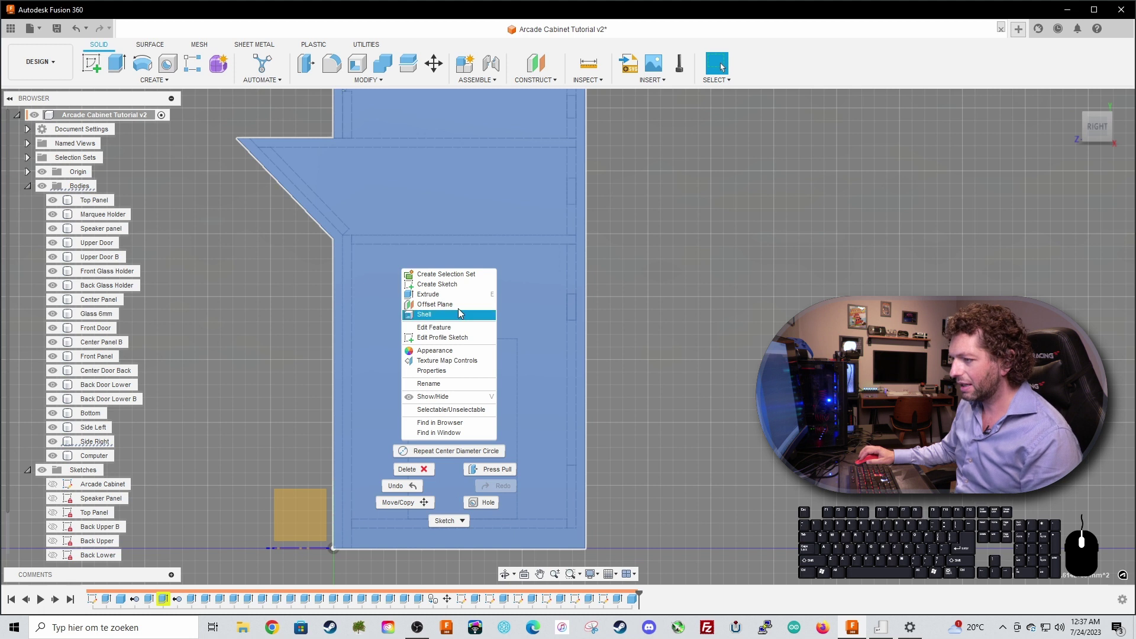
pyautogui.click(457, 284)
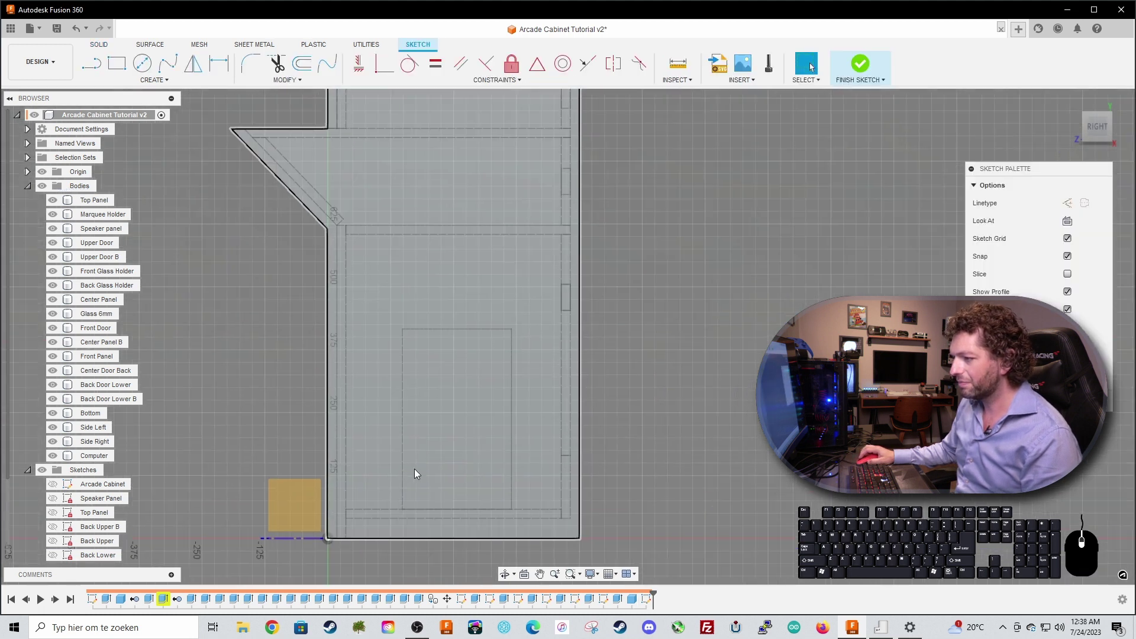
# Step: Draw a vertical construction line from the midpoint of the Side Right panel's bottom edge up into the Computer outline
pyautogui.scroll(1, 414, 475)
pyautogui.press('l')
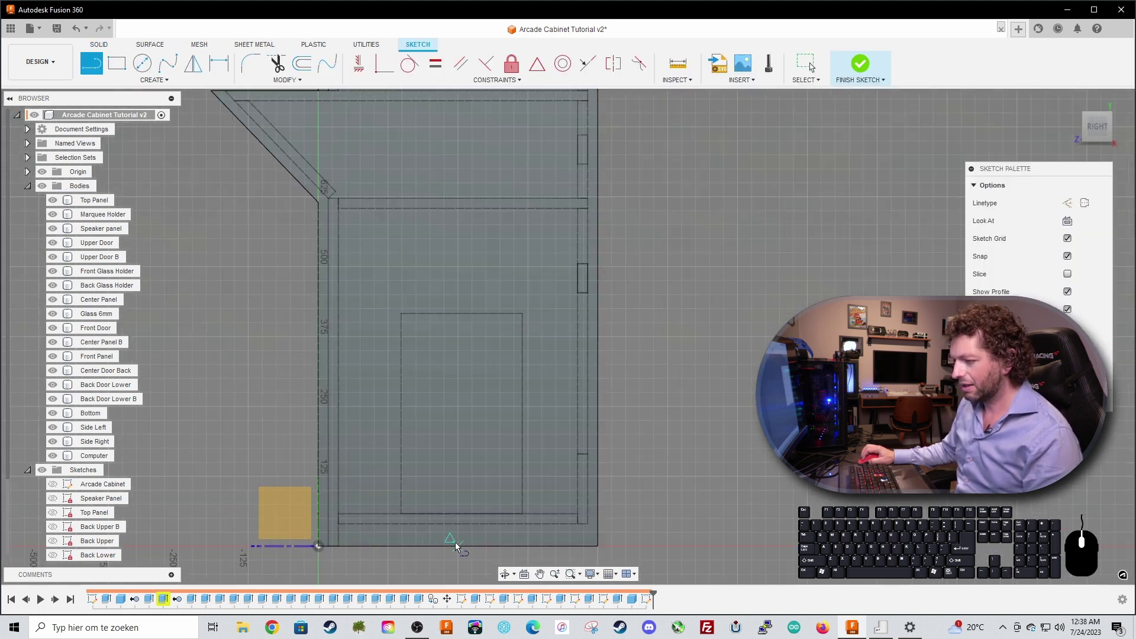
pyautogui.click(457, 545)
pyautogui.click(458, 351)
pyautogui.press('Escape')
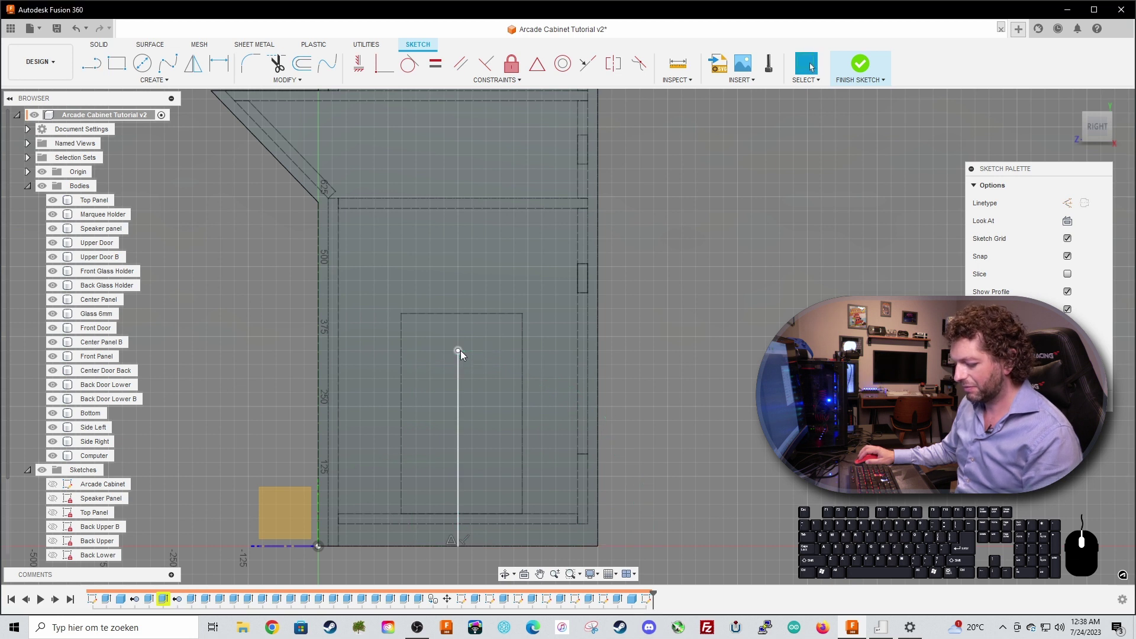
pyautogui.click(459, 413)
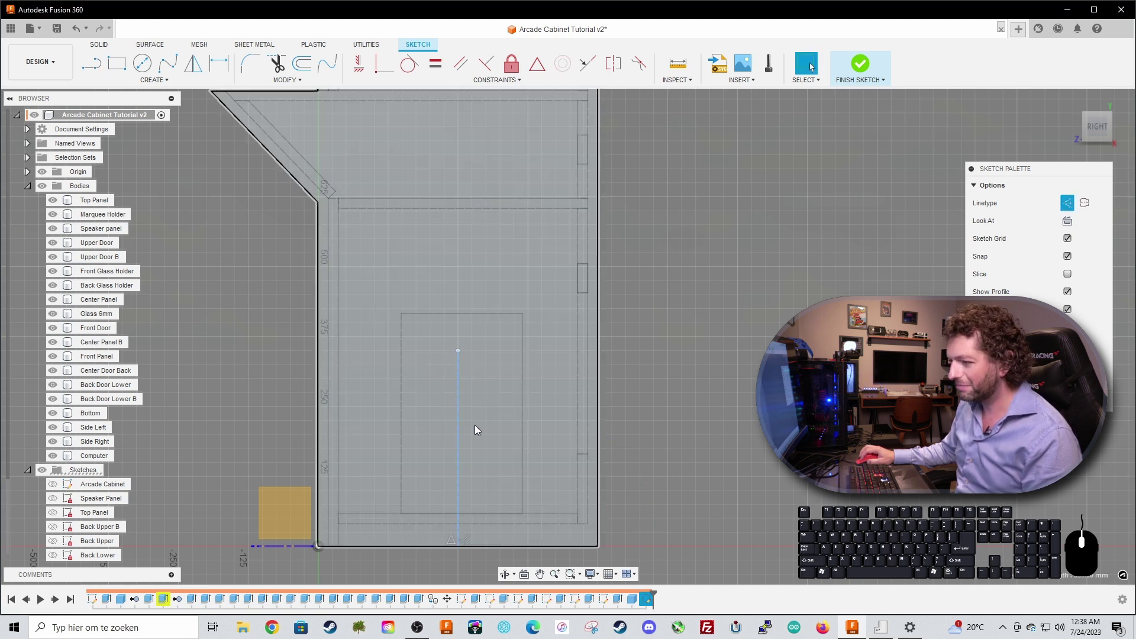
# Step: Draw a 140 mm diameter circle centred on the vertical construction line and finish the sketch
pyautogui.press('c')
pyautogui.click(457, 434)
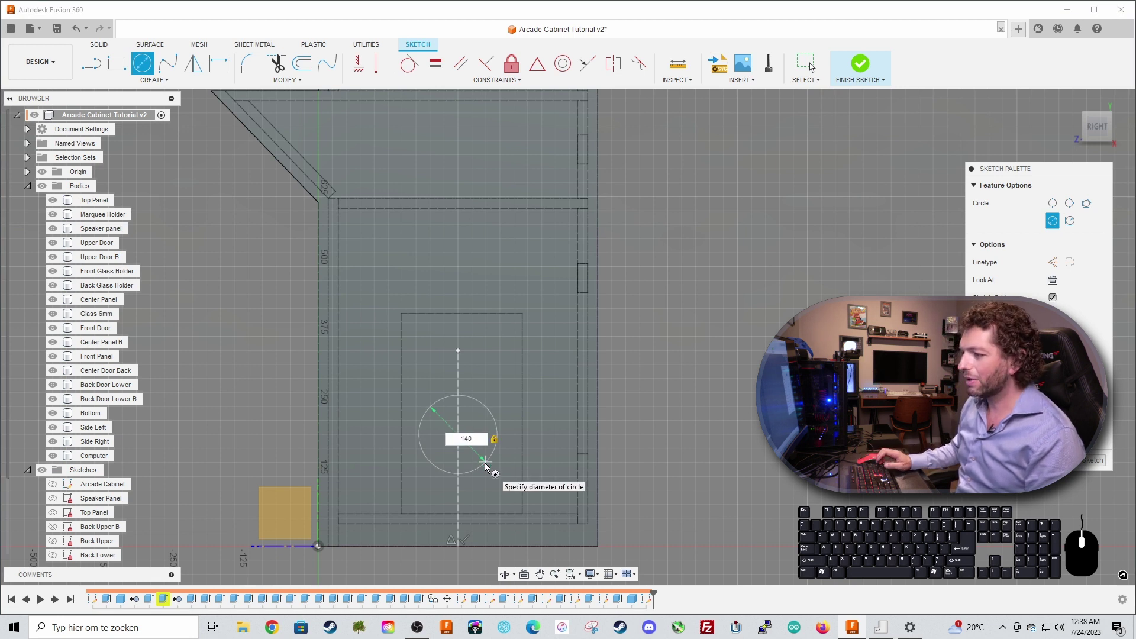
pyautogui.write('140')
pyautogui.press('Return')
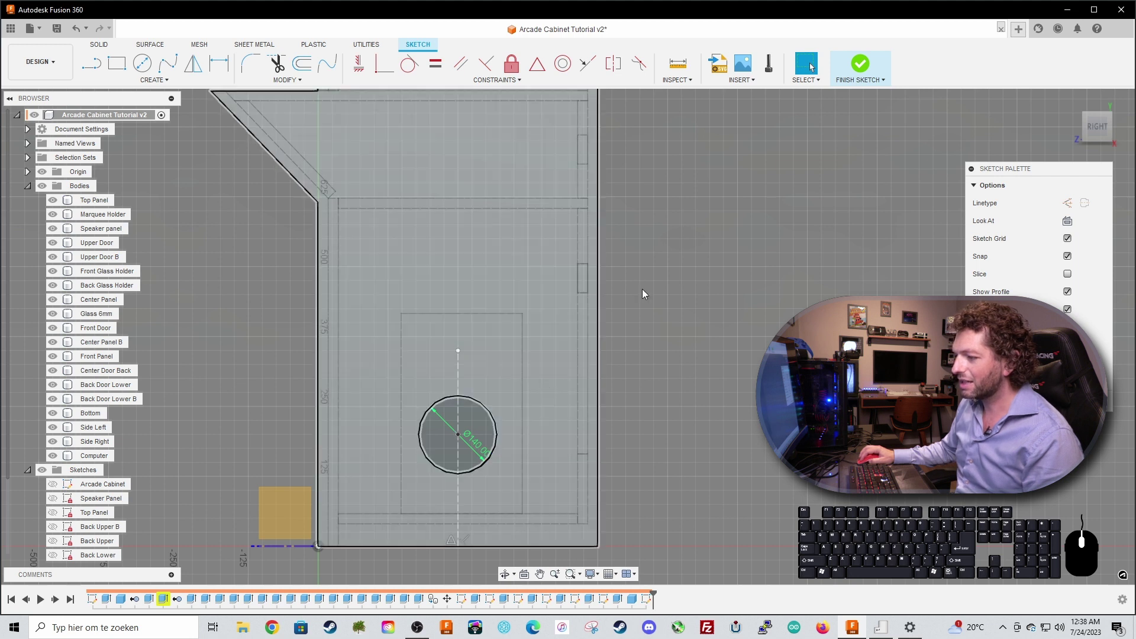
pyautogui.click(861, 67)
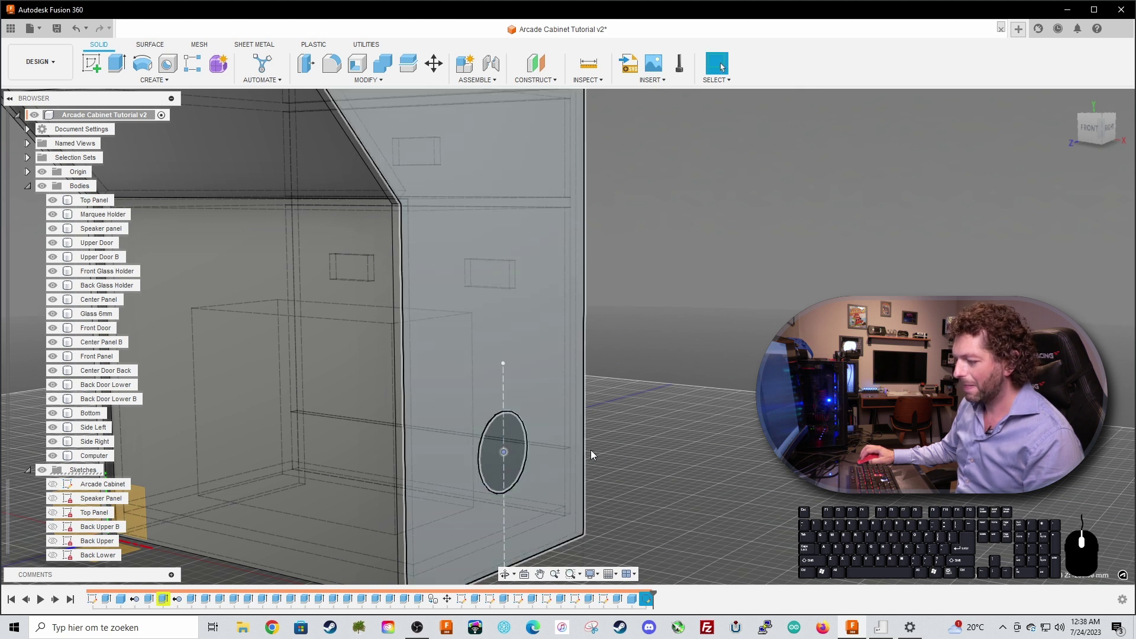
# Step: Extrude the circle about 825 mm as a cut through both side panels, hiding the Computer body to exclude it
pyautogui.scroll(-3, 633, 438)
pyautogui.keyDown('shift'); pyautogui.moveTo(650, 435); pyautogui.dragTo(538, 459, button='middle'); pyautogui.keyUp('shift')
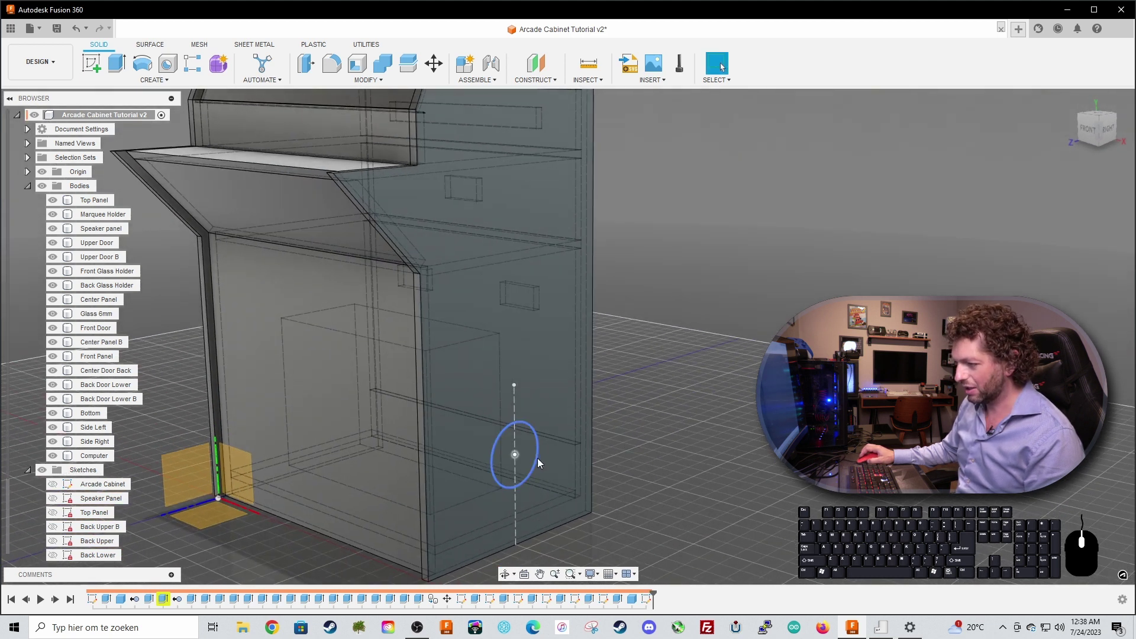
pyautogui.click(526, 455)
pyautogui.press('e')
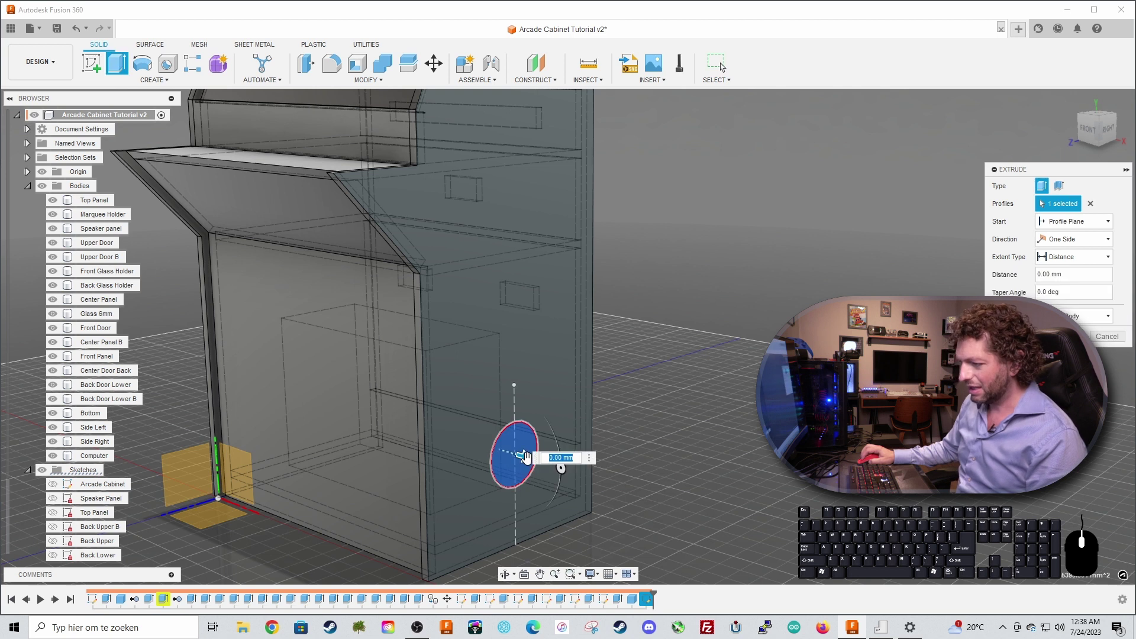
pyautogui.moveTo(525, 457); pyautogui.dragTo(257, 376)
pyautogui.keyDown('shift'); pyautogui.moveTo(257, 375); pyautogui.dragTo(309, 488, button='middle'); pyautogui.keyUp('shift')
pyautogui.moveTo(310, 489); pyautogui.dragTo(364, 471)
pyautogui.keyDown('shift'); pyautogui.moveTo(453, 469); pyautogui.dragTo(391, 451, button='middle'); pyautogui.keyUp('shift')
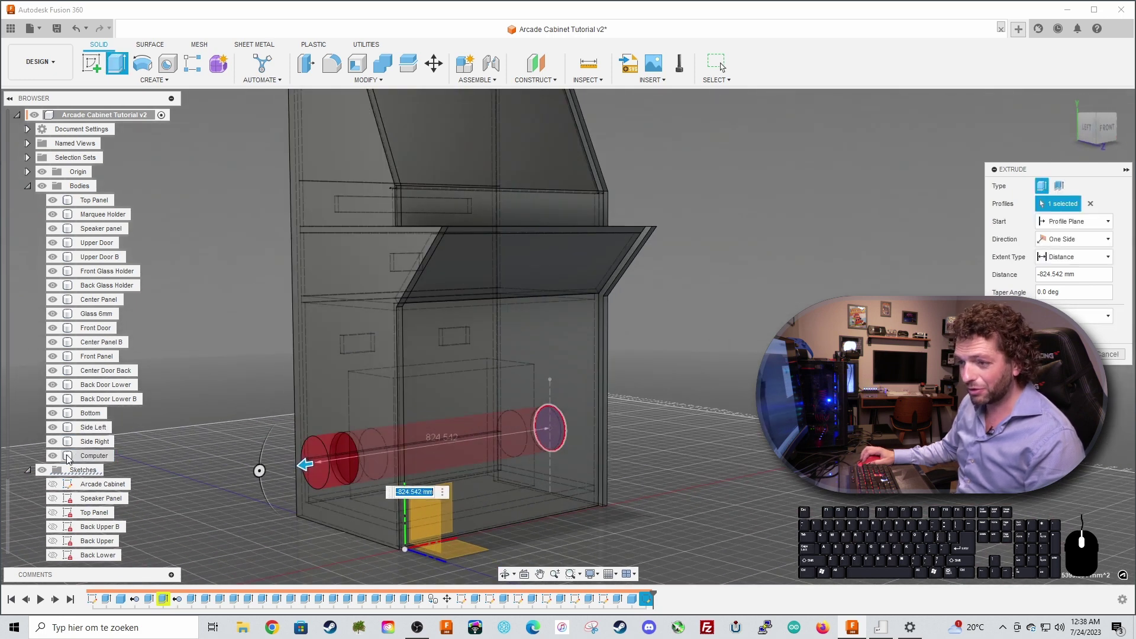
pyautogui.keyDown('shift'); pyautogui.moveTo(243, 447); pyautogui.dragTo(136, 409, button='middle'); pyautogui.keyUp('shift')
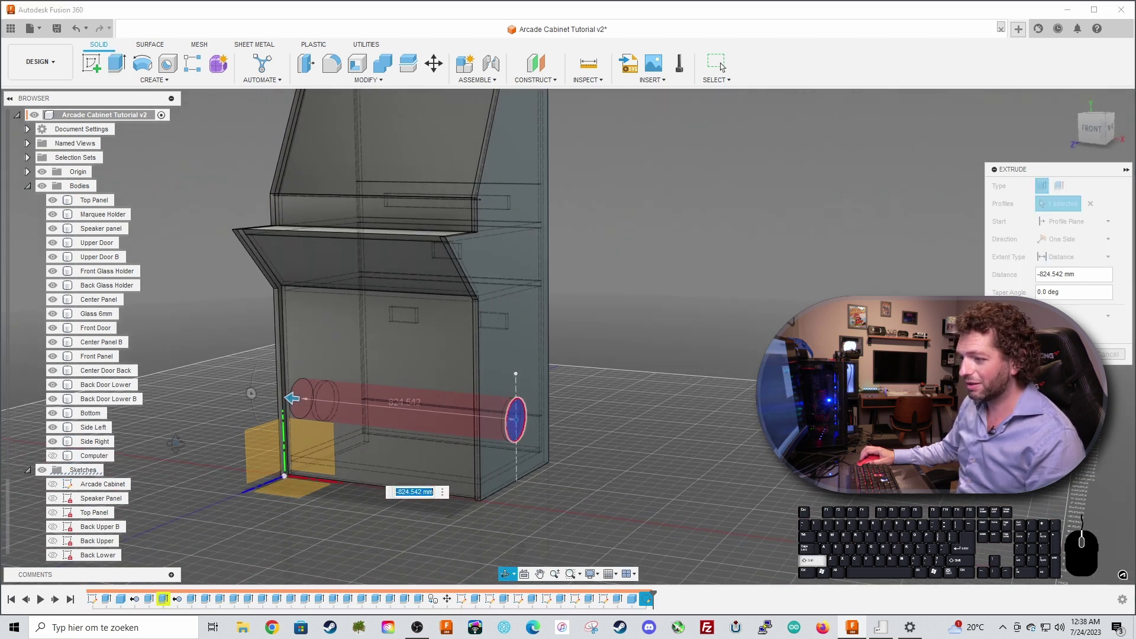
pyautogui.press('Return')
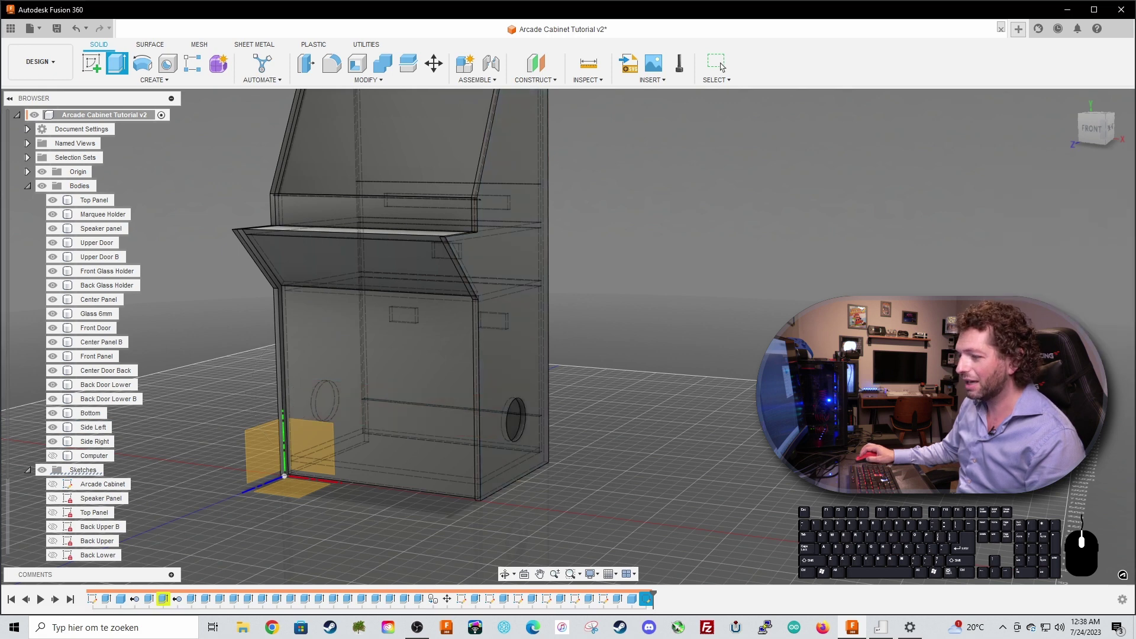
# Step: Rename the circle's sketch as Side Panel Fan Cutout
pyautogui.keyDown('shift'); pyautogui.moveTo(680, 355); pyautogui.dragTo(723, 353, button='middle'); pyautogui.keyUp('shift')
pyautogui.scroll(3, 527, 426)
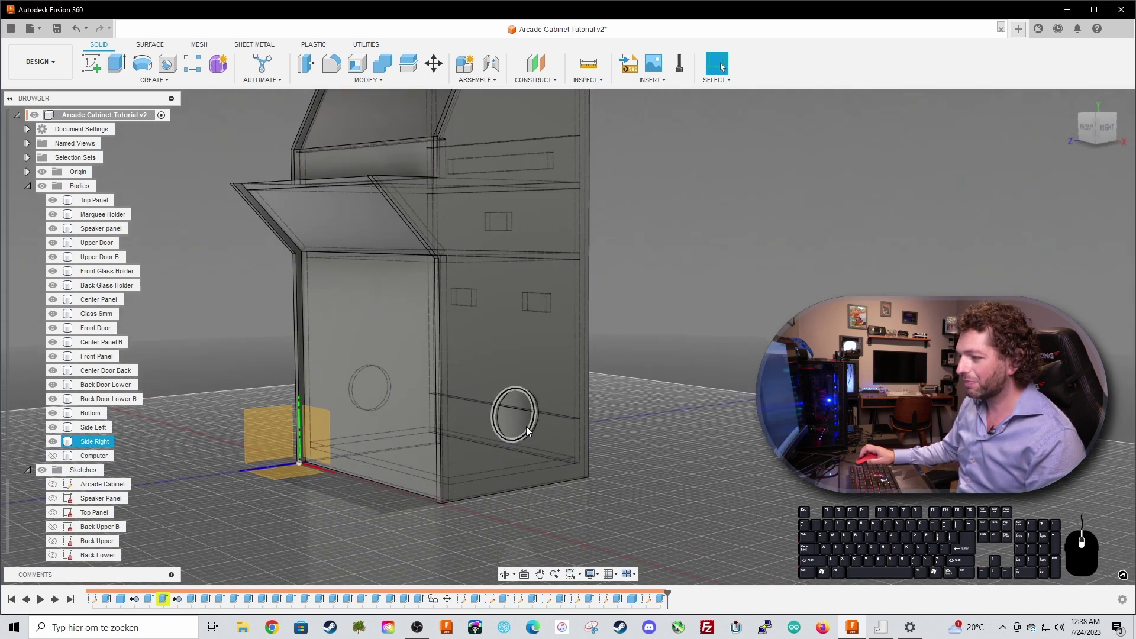
pyautogui.moveTo(526, 427); pyautogui.dragTo(592, 460, button='middle')
pyautogui.scroll(-1, 90, 527)
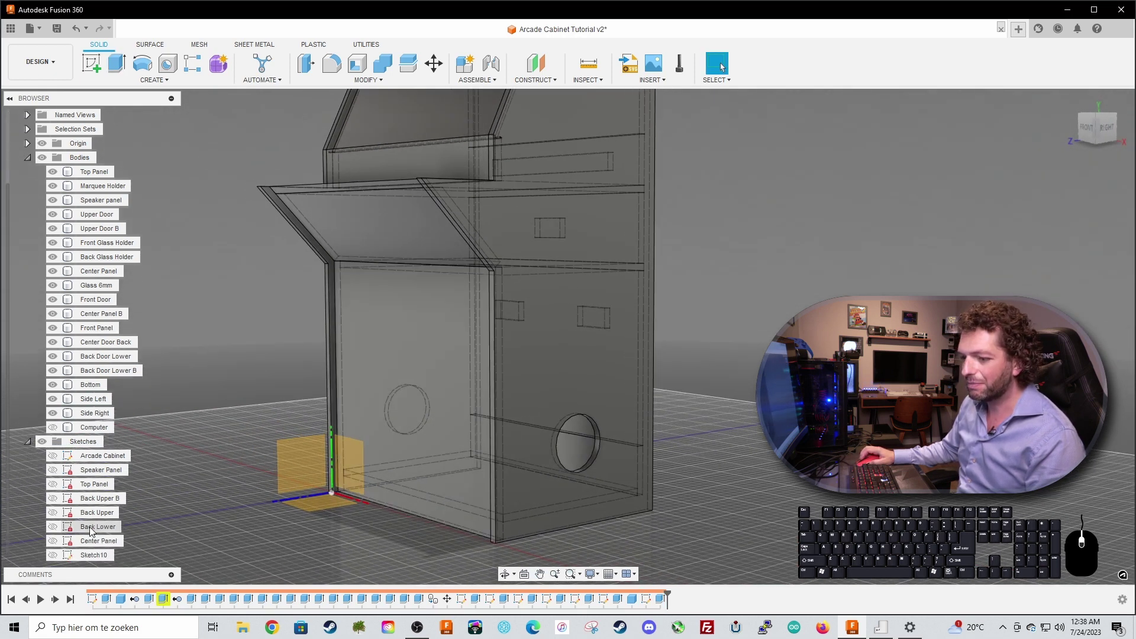
pyautogui.click(87, 556)
pyautogui.doubleClick(90, 556)
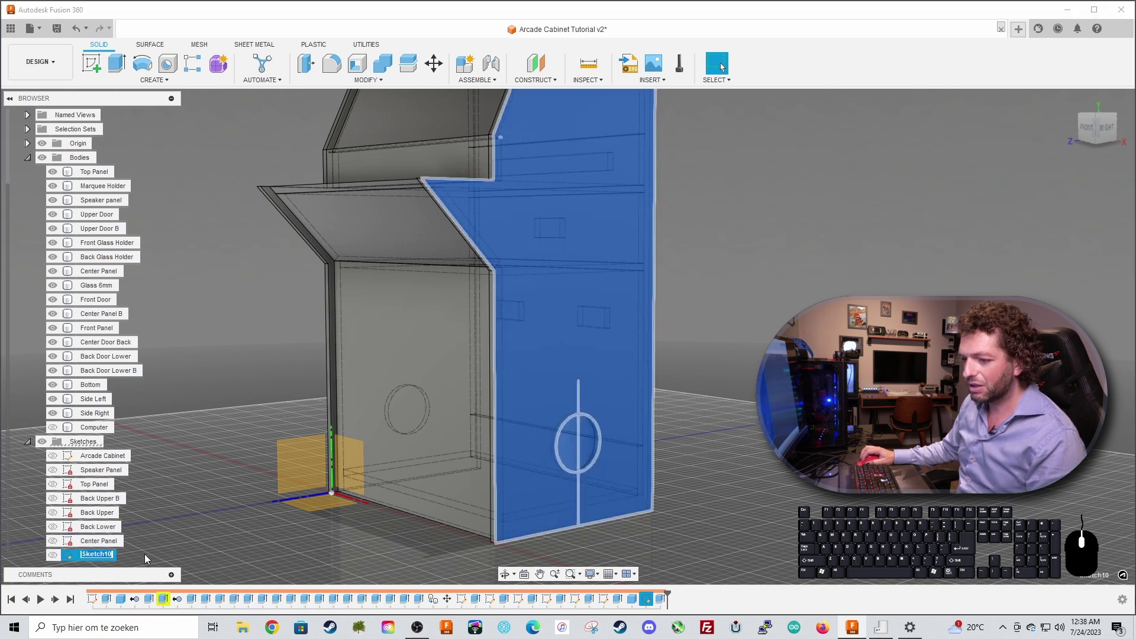
pyautogui.write('Side Panel')
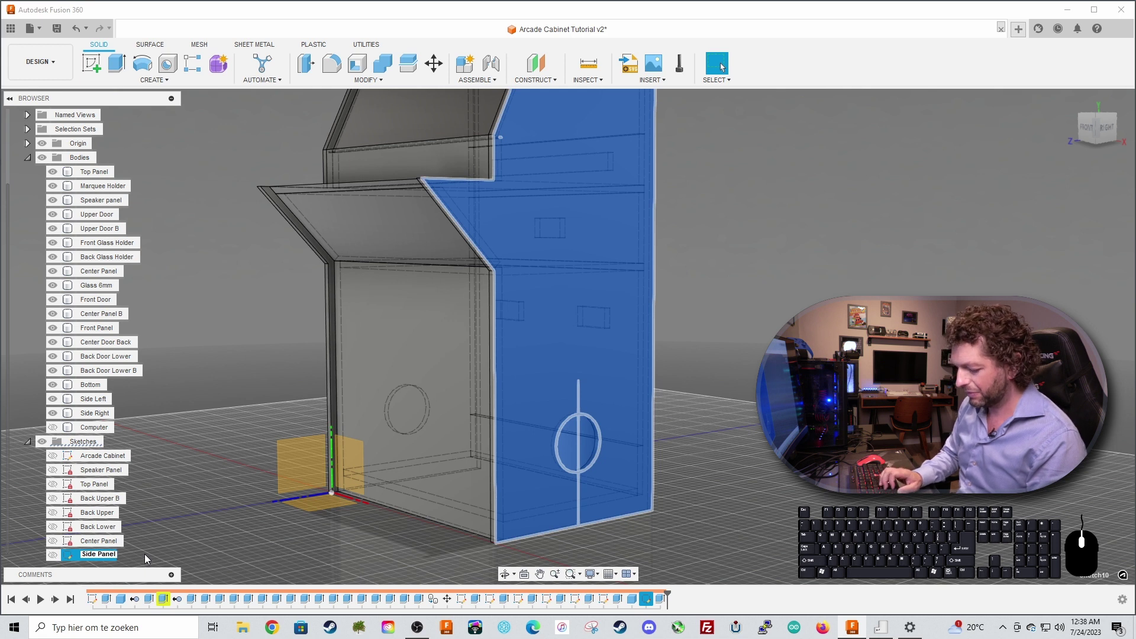
pyautogui.write(' Fan Cutout')
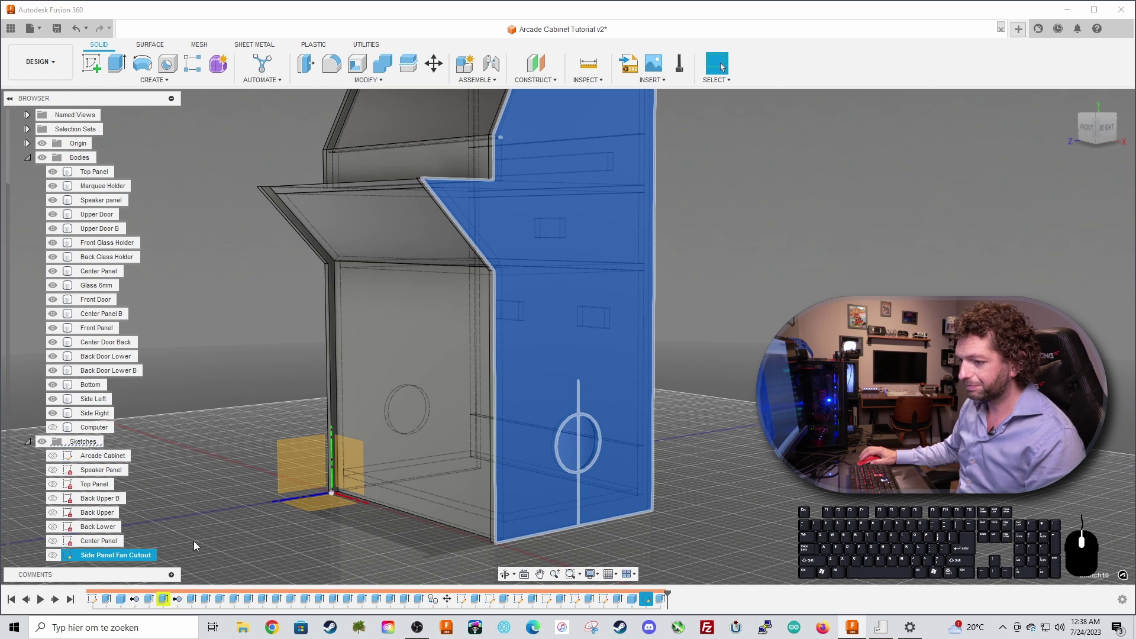
pyautogui.click(215, 530)
# Step: Make the Computer body visible again
pyautogui.keyDown('shift'); pyautogui.moveTo(199, 512); pyautogui.dragTo(259, 473, button='middle'); pyautogui.keyUp('shift')
pyautogui.scroll(-3, 395, 428)
pyautogui.moveTo(557, 308); pyautogui.dragTo(578, 383, button='middle')
pyautogui.scroll(3, 578, 384)
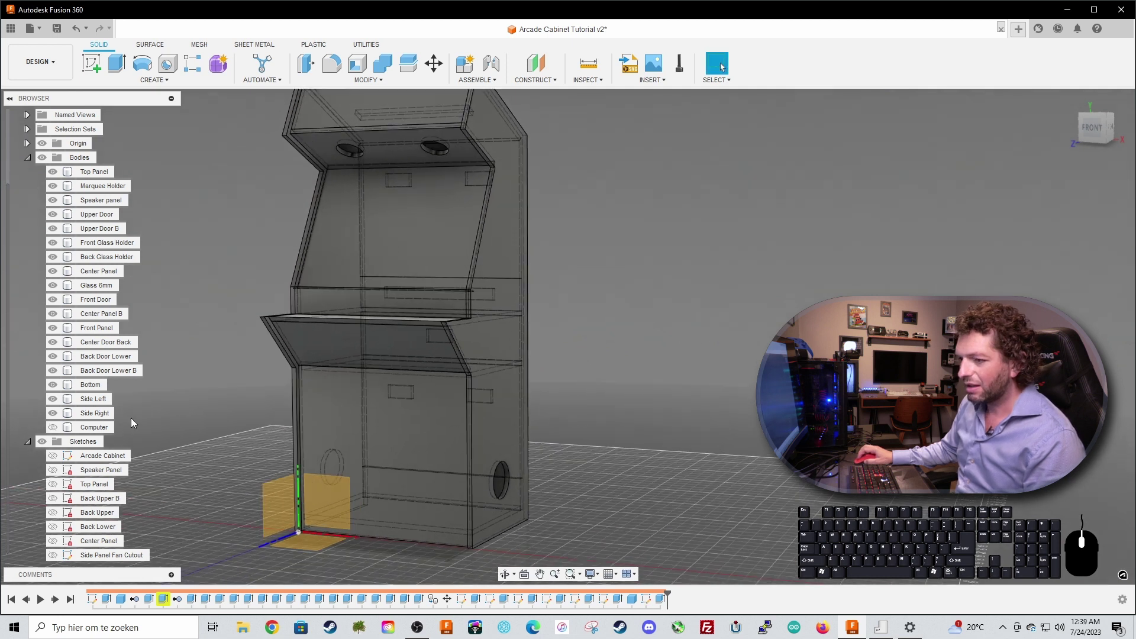
pyautogui.click(52, 427)
# Step: Start a sketch on the outer face of Front Panel
pyautogui.keyDown('shift'); pyautogui.moveTo(609, 442); pyautogui.dragTo(559, 453, button='middle'); pyautogui.keyUp('shift')
pyautogui.click(492, 475)
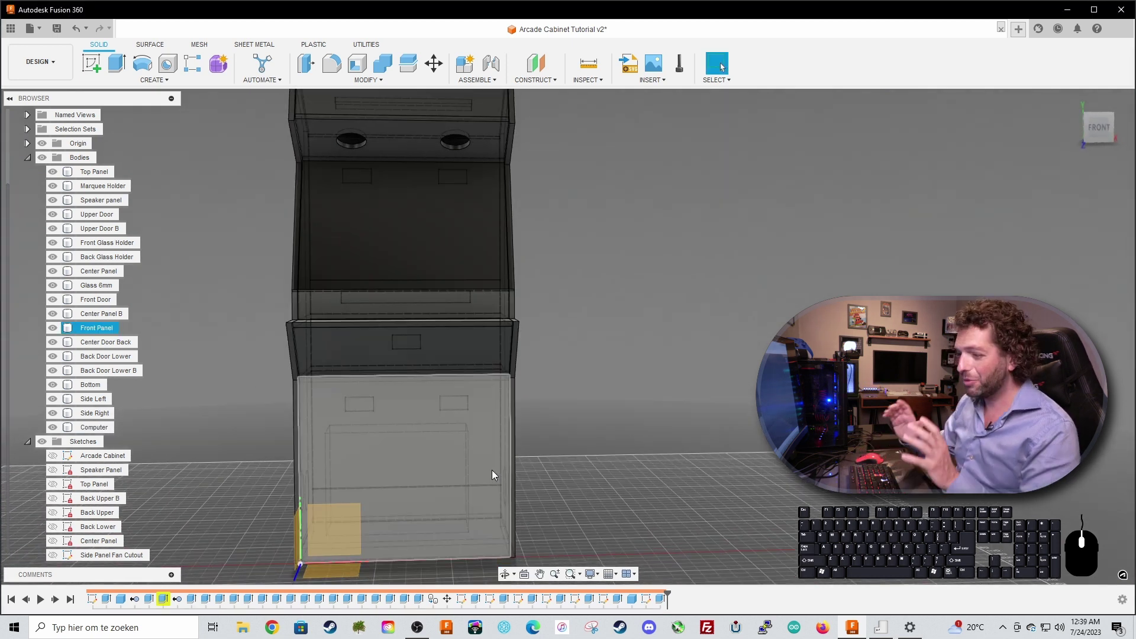
pyautogui.rightClick(445, 471)
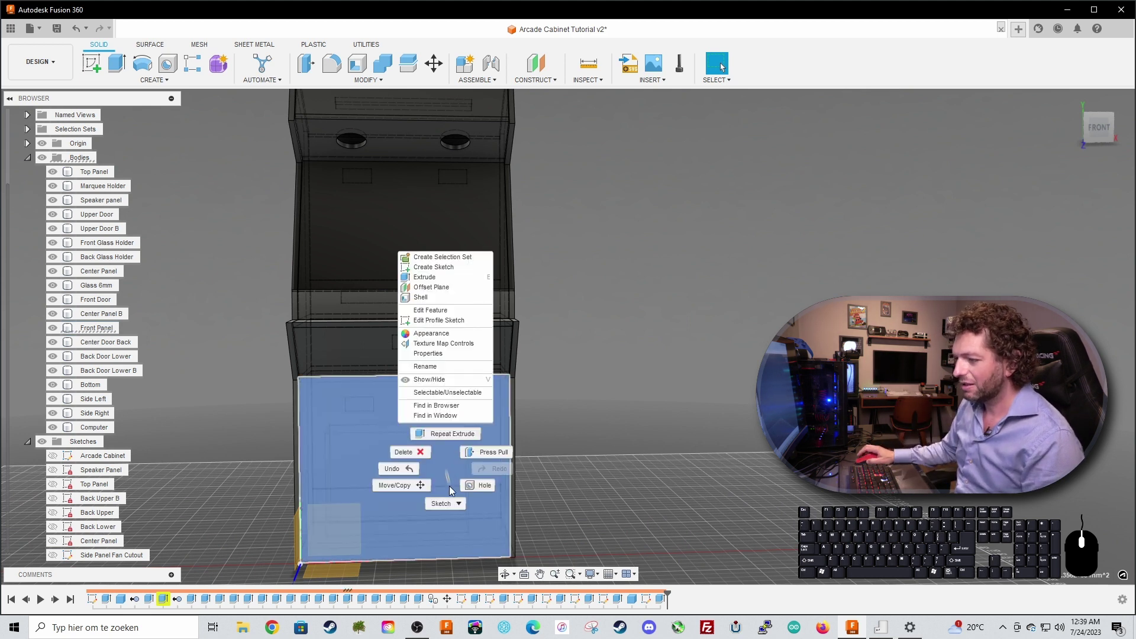
pyautogui.click(461, 270)
pyautogui.moveTo(774, 296)
pyautogui.mouseDown(button='middle')
pyautogui.moveTo(605, 414)
pyautogui.moveTo(605, 401)
pyautogui.mouseUp(button='middle')
pyautogui.scroll(2, 605, 414)
pyautogui.scroll(1, 612, 400)
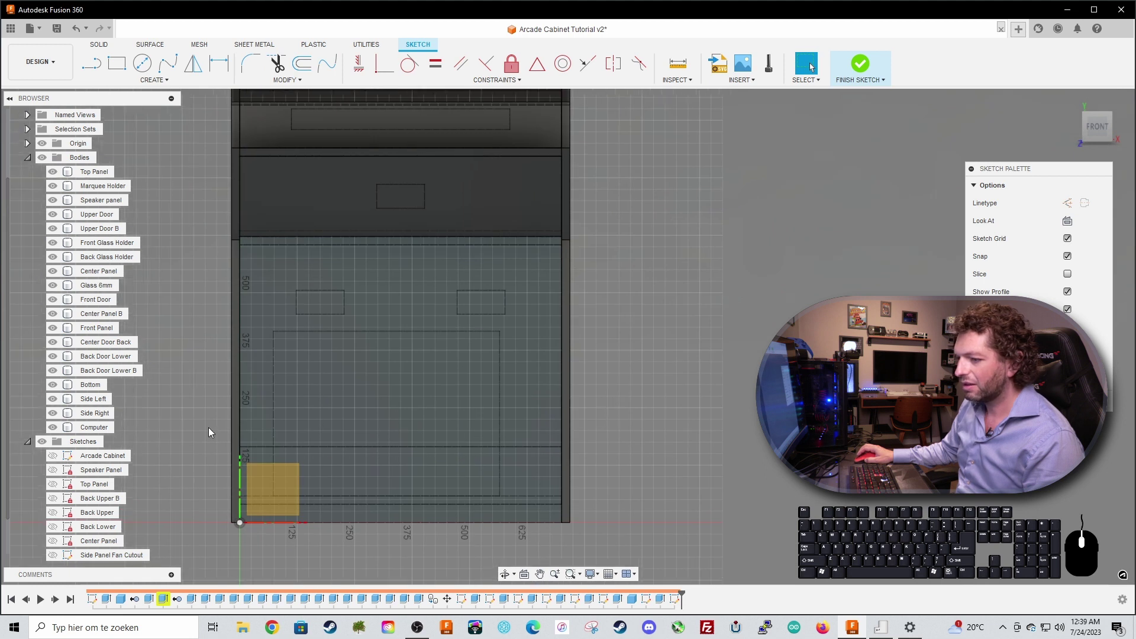
pyautogui.click(96, 427)
pyautogui.press('m')
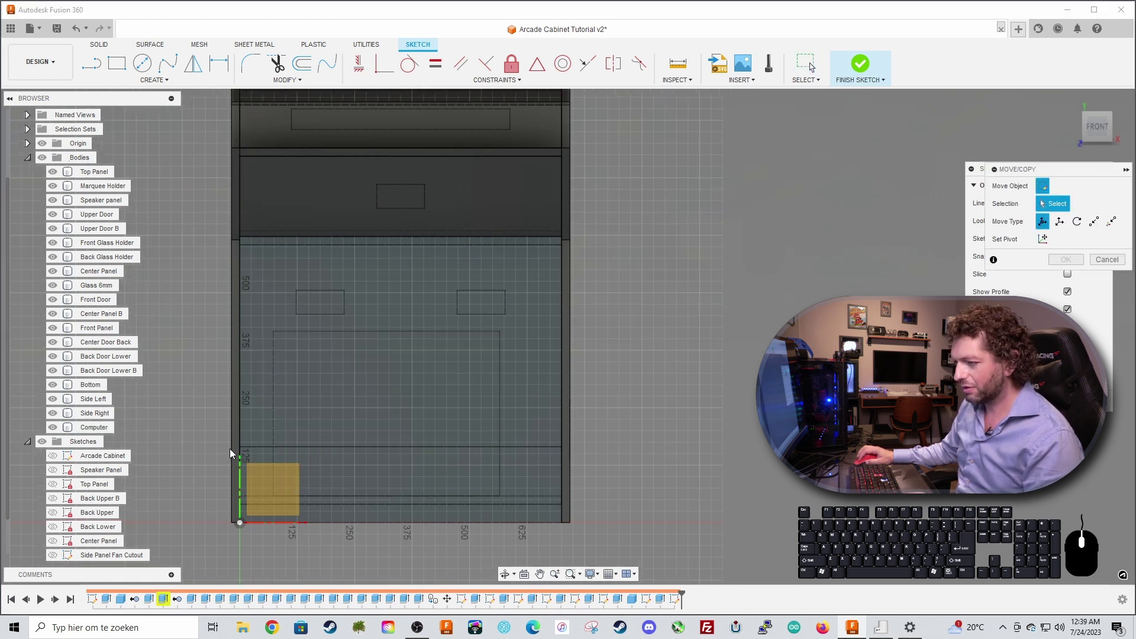
pyautogui.press('Escape')
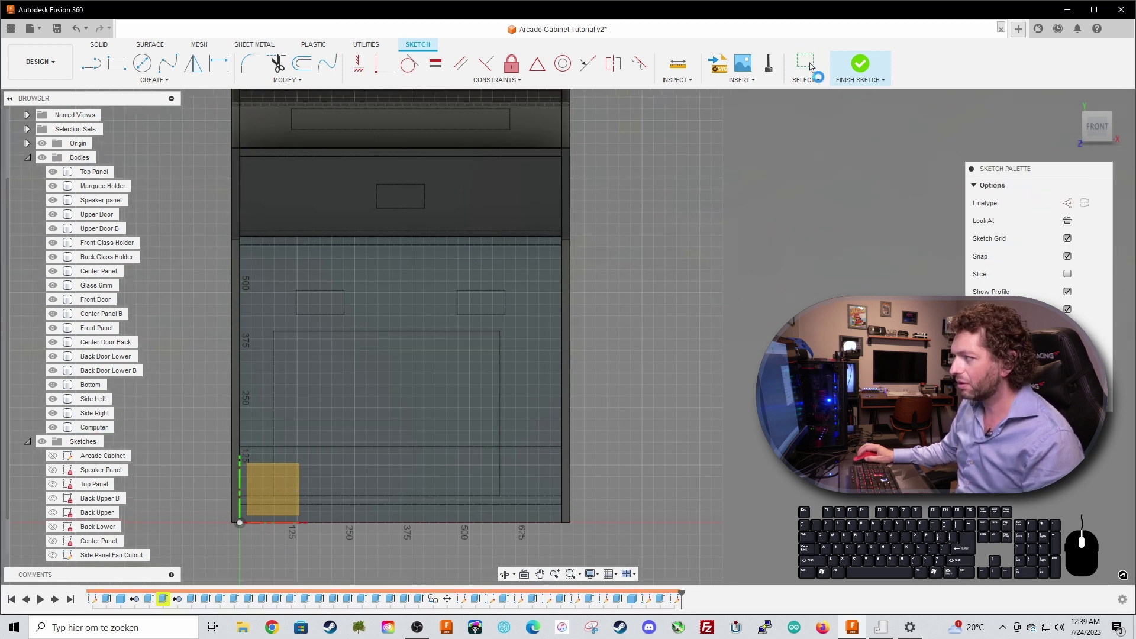
# Step: Finish the empty sketch and, in the front view, move the Computer body sideways to roughly the middle of the cabinet
pyautogui.click(861, 64)
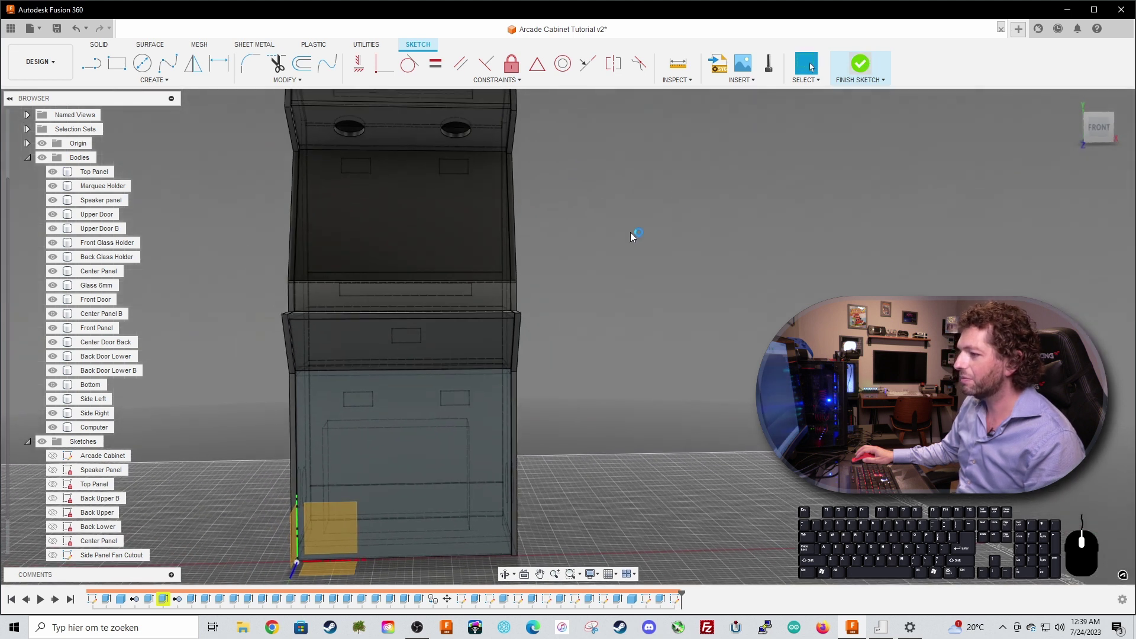
pyautogui.click(1099, 128)
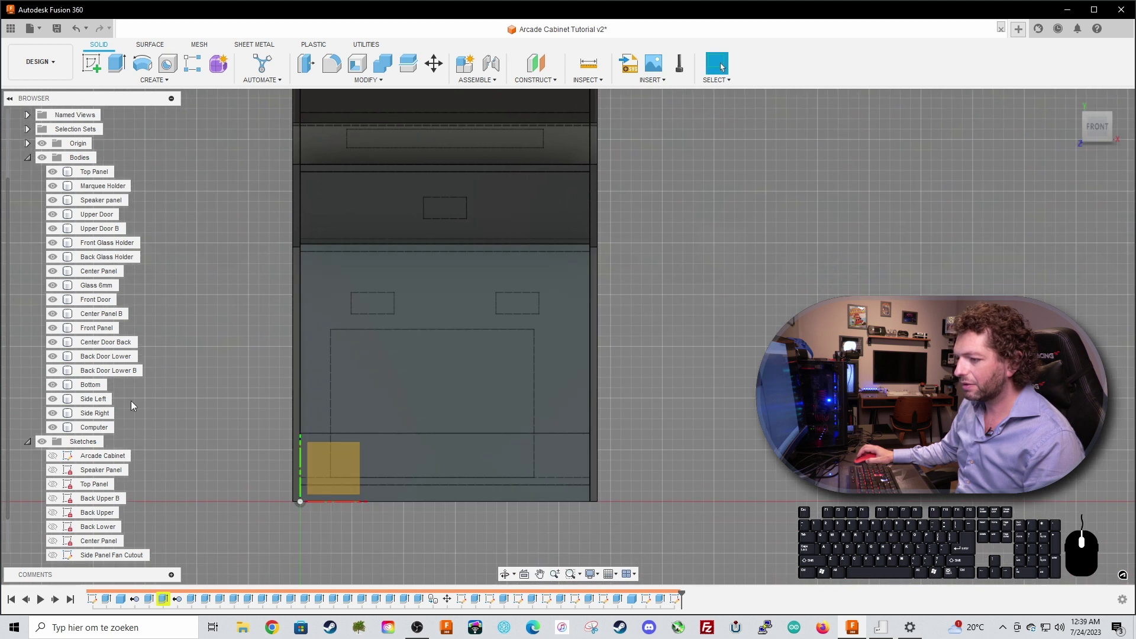
pyautogui.click(95, 427)
pyautogui.press('m')
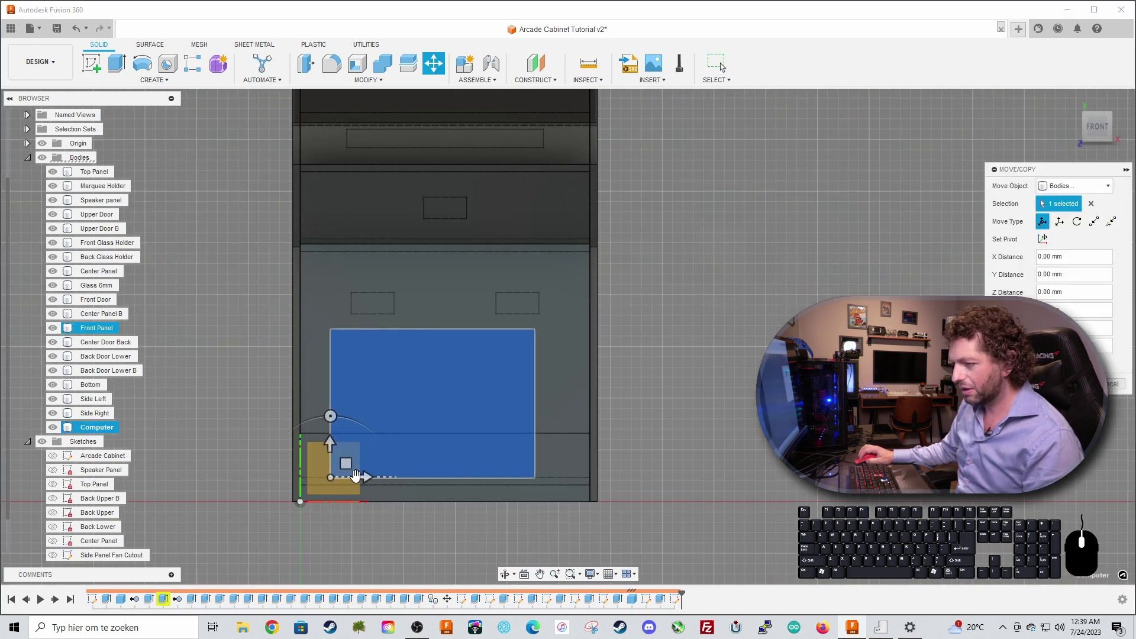
pyautogui.moveTo(362, 475); pyautogui.dragTo(382, 477)
pyautogui.press('Return')
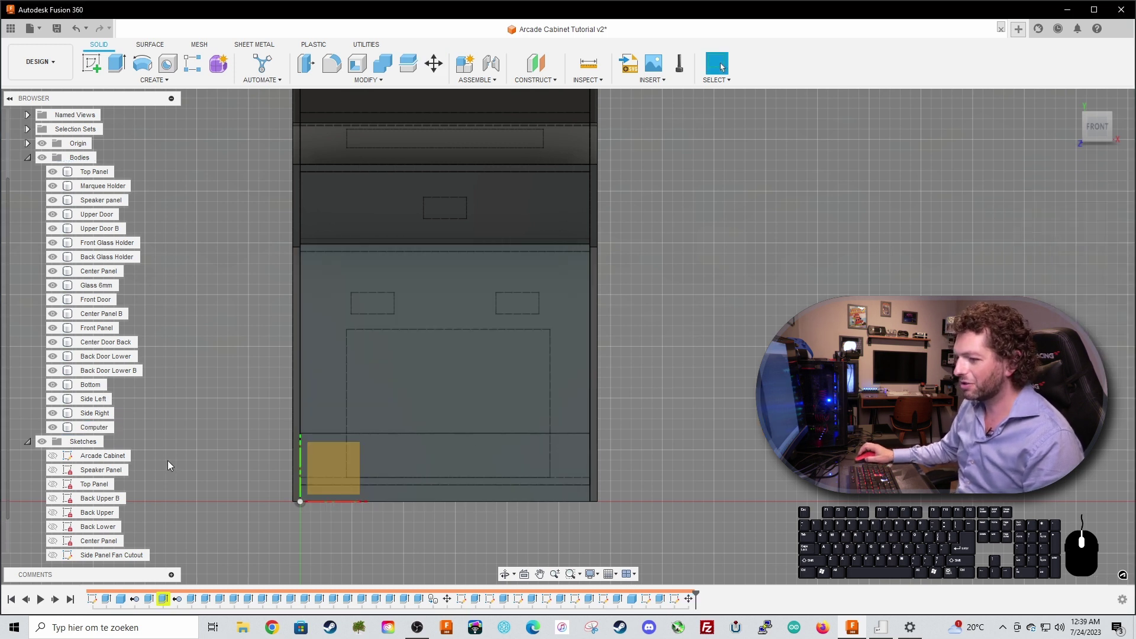
# Step: Move the Computer body about 31 mm upward
pyautogui.click(95, 427)
pyautogui.press('m')
pyautogui.moveTo(345, 443); pyautogui.dragTo(355, 436)
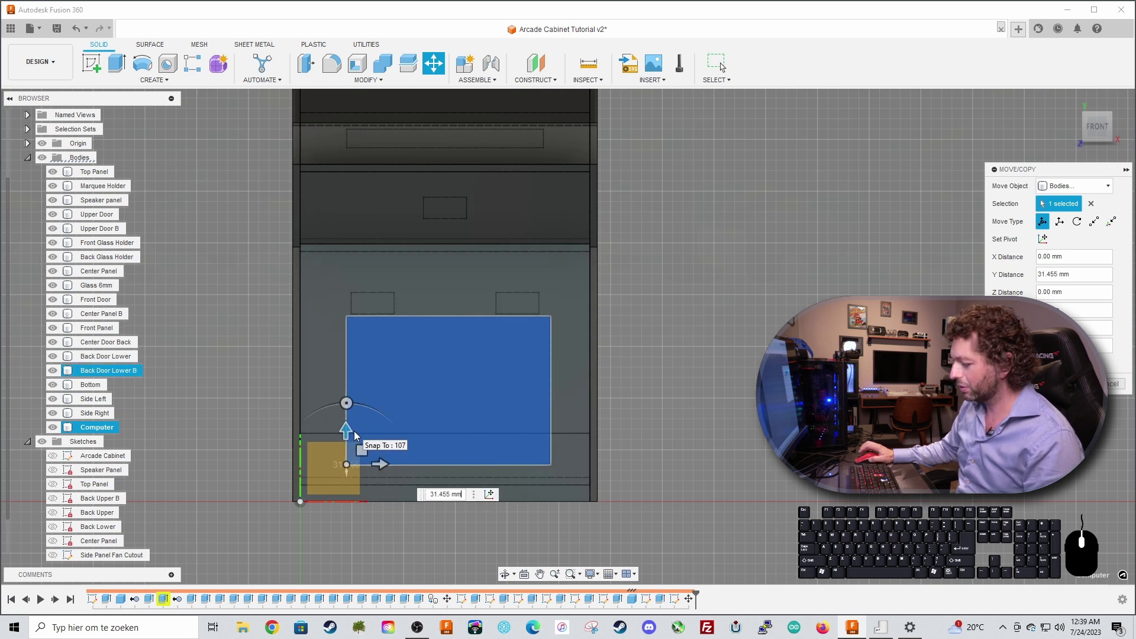
pyautogui.press('Return')
# Step: Reopen the Front Panel sketch and draw a vertical construction line between the midpoints of the panel's top and bottom edges
pyautogui.keyDown('shift'); pyautogui.moveTo(718, 116); pyautogui.dragTo(712, 203, button='middle'); pyautogui.keyUp('shift')
pyautogui.click(442, 361)
pyautogui.rightClick(442, 361)
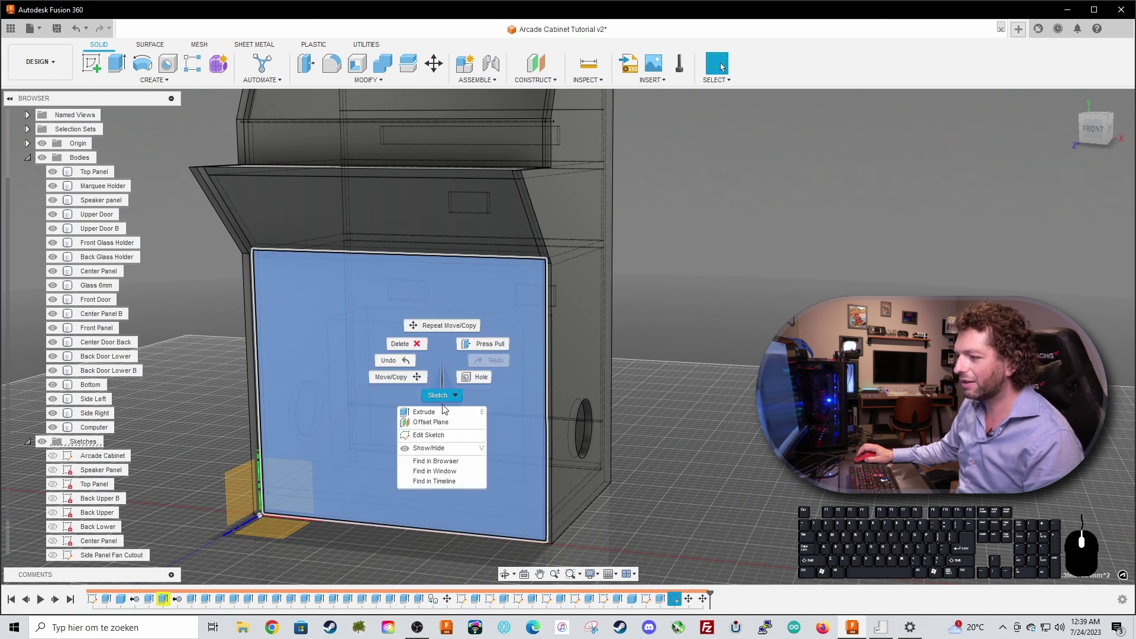
pyautogui.click(445, 435)
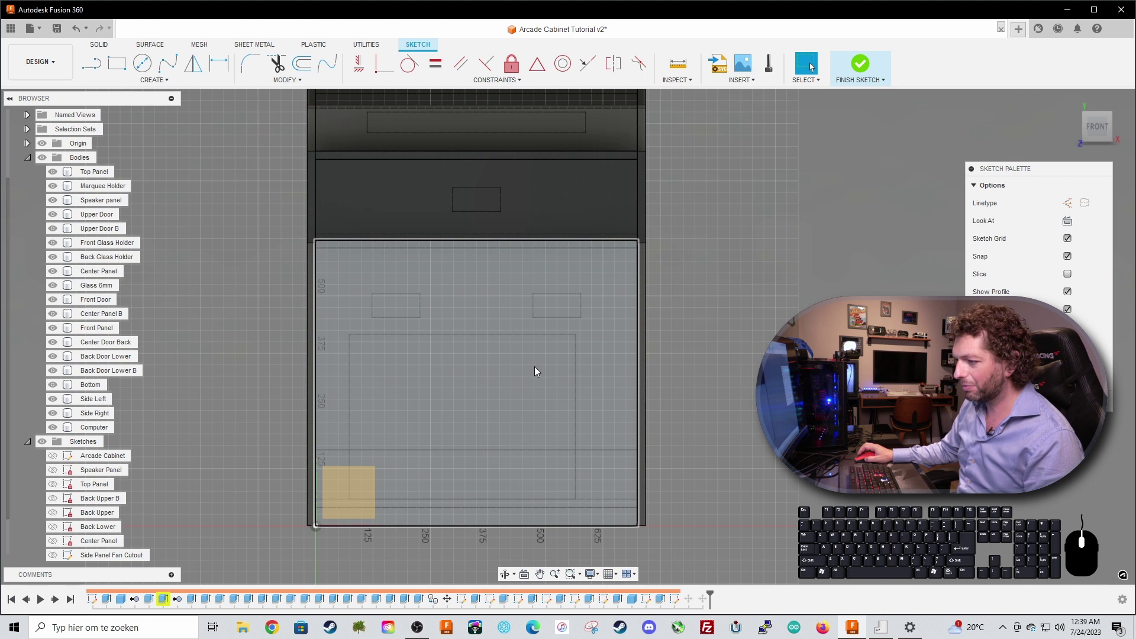
pyautogui.press('l')
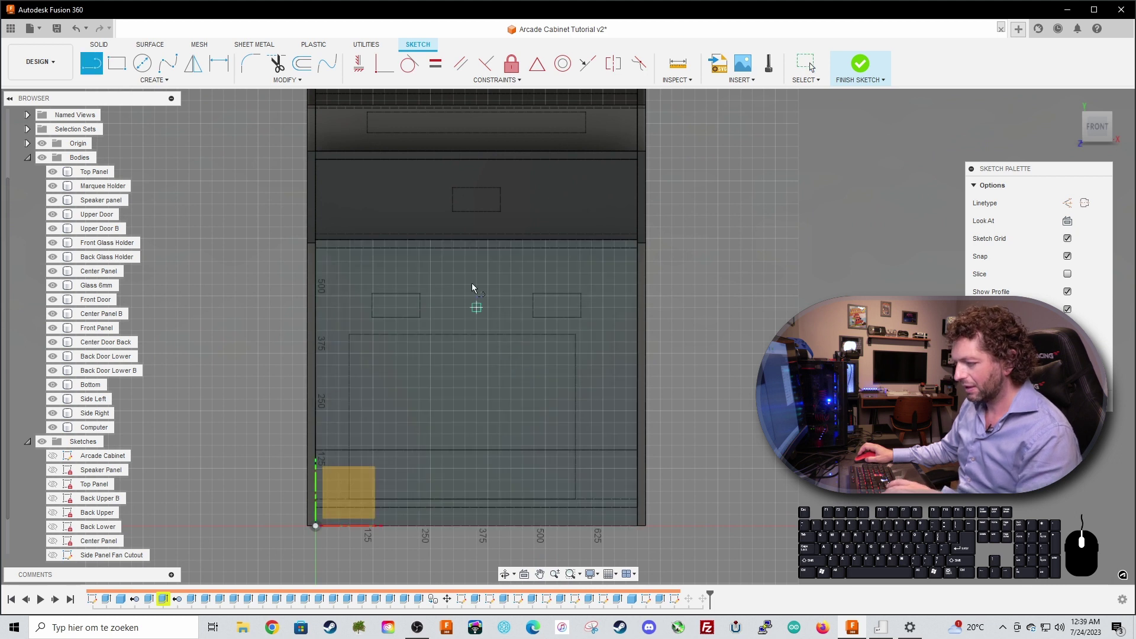
pyautogui.click(478, 245)
pyautogui.click(478, 525)
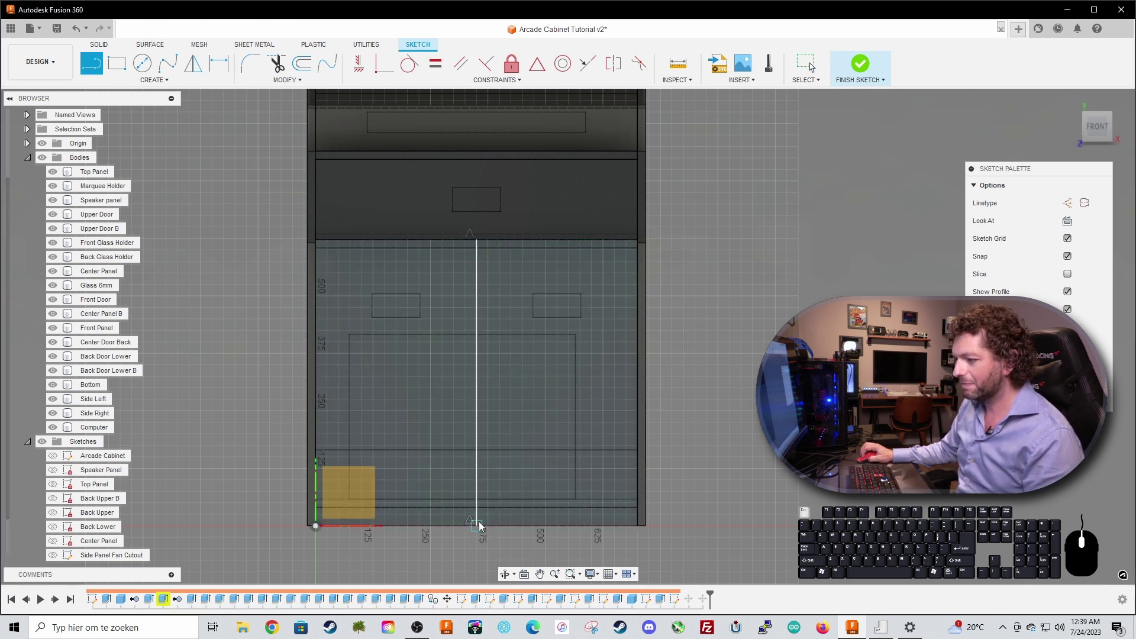
pyautogui.press('Escape')
pyautogui.click(478, 517)
pyautogui.press('x')
# Step: Draw a horizontal construction line between the midpoints of the Front Panel's two side edges
pyautogui.press('l')
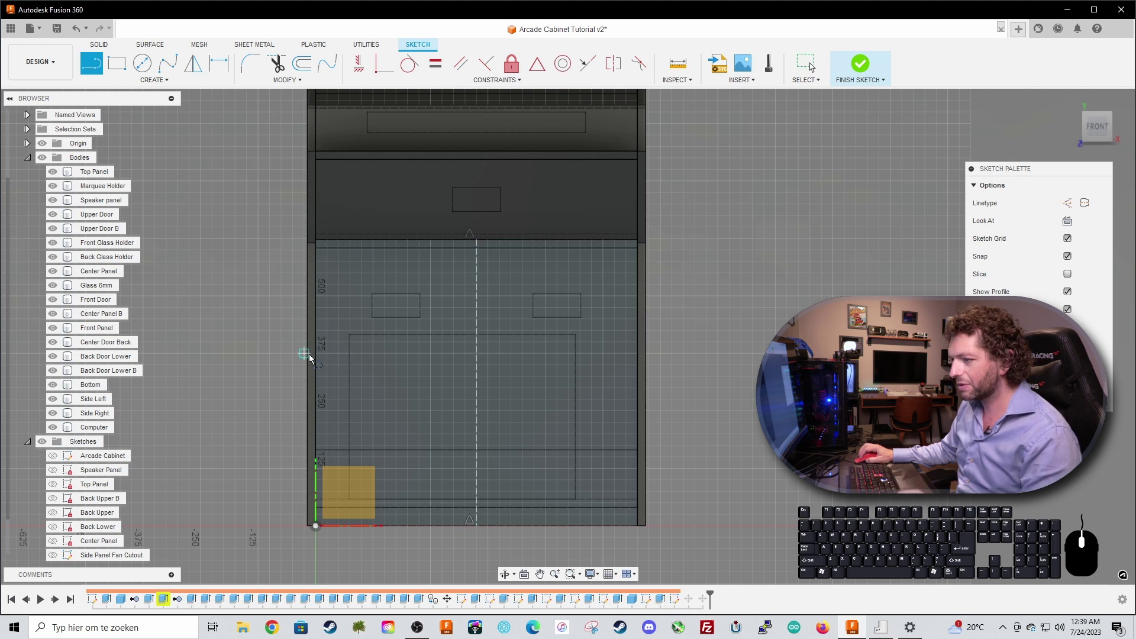
pyautogui.click(317, 383)
pyautogui.click(637, 383)
pyautogui.press('Escape')
pyautogui.click(588, 383)
pyautogui.press('x')
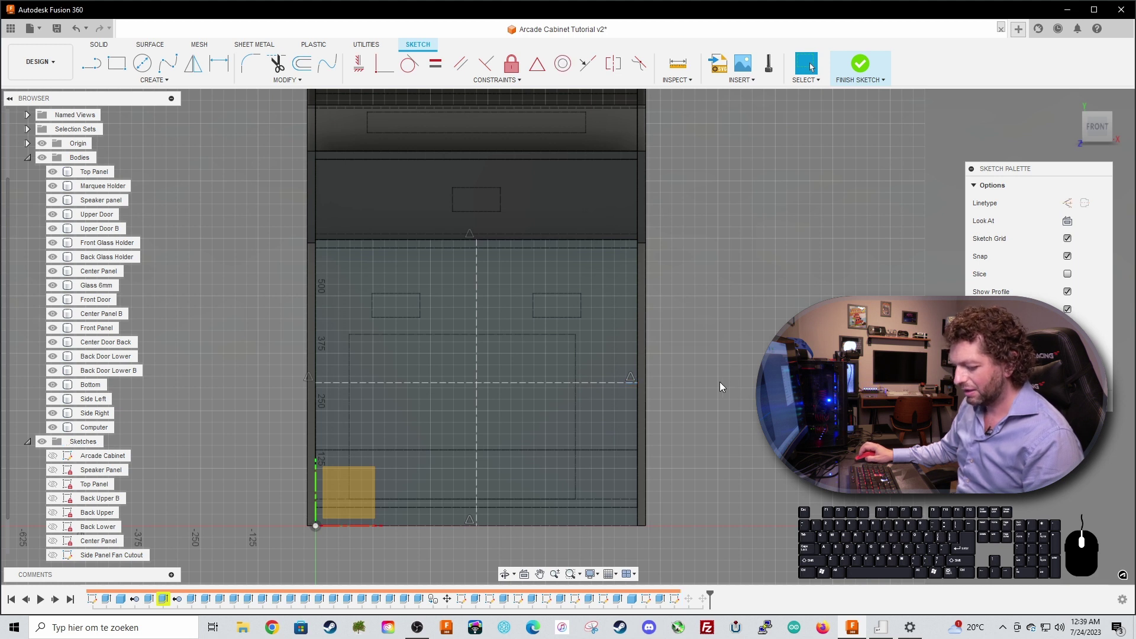
# Step: Draw a 375 by 350 mm center rectangle at the crossing of the construction lines and finish the sketch
pyautogui.press('s')
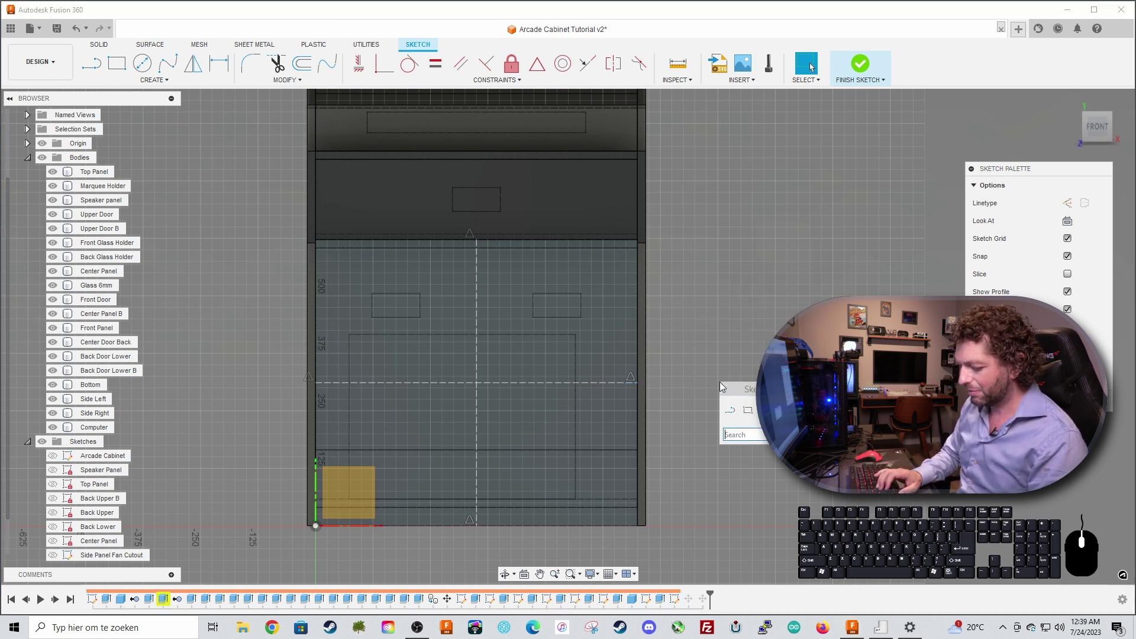
pyautogui.write('center')
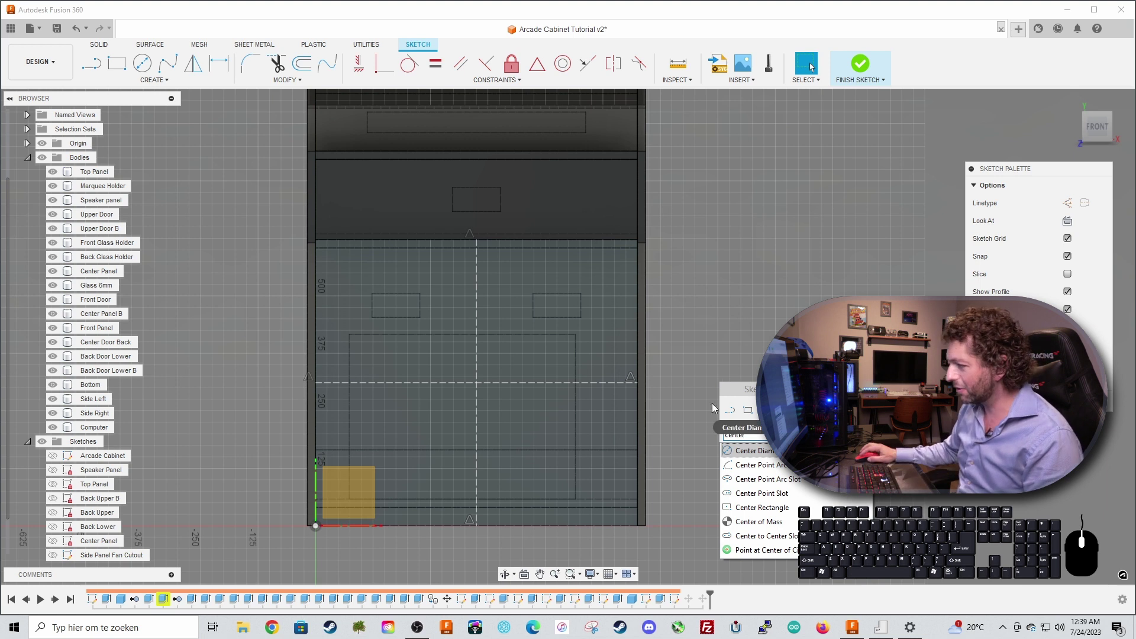
pyautogui.click(763, 507)
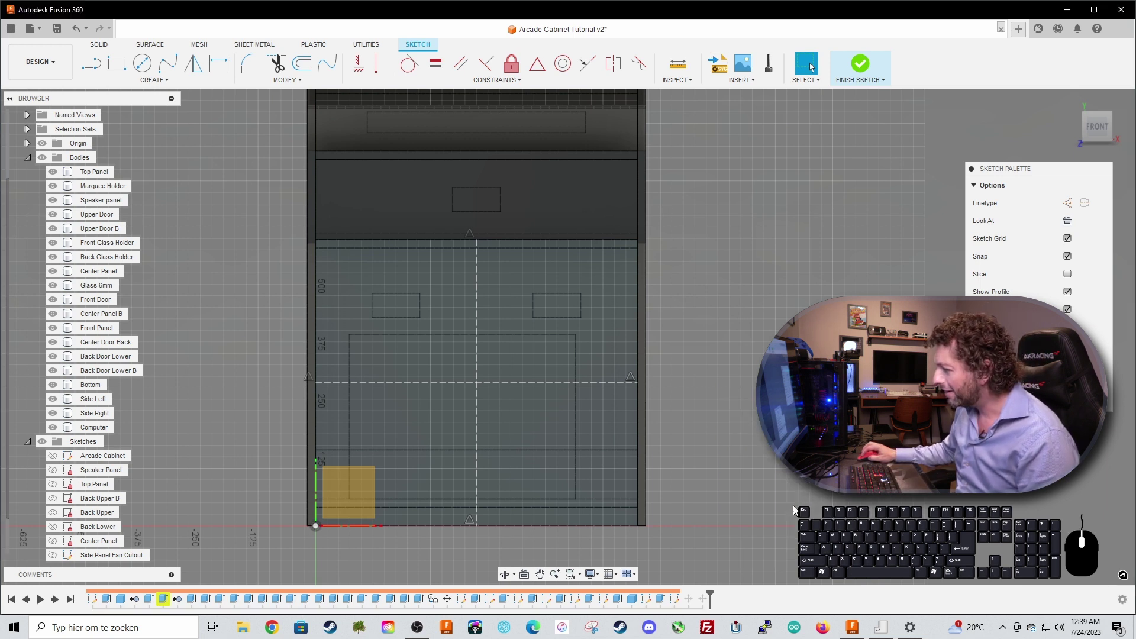
pyautogui.click(476, 382)
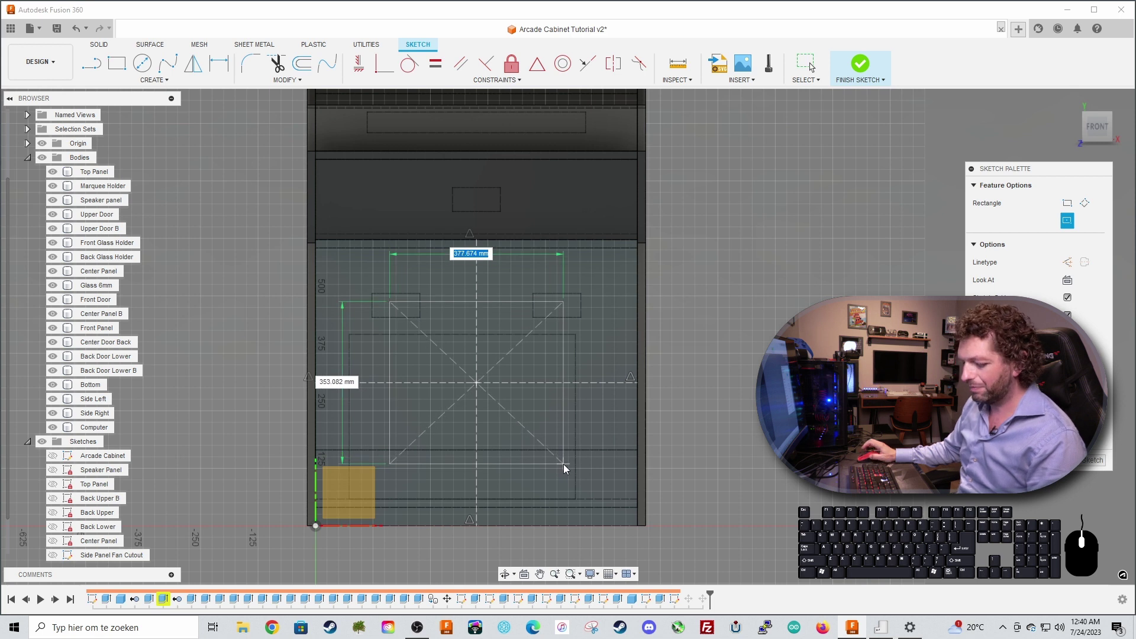
pyautogui.press('Tab')
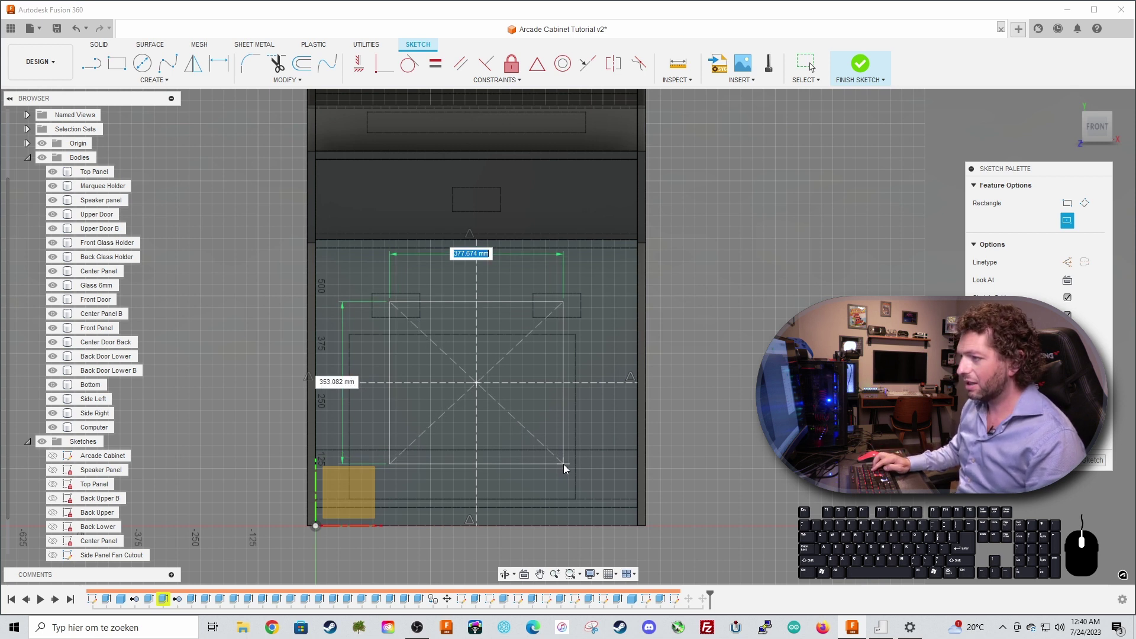
pyautogui.write('350')
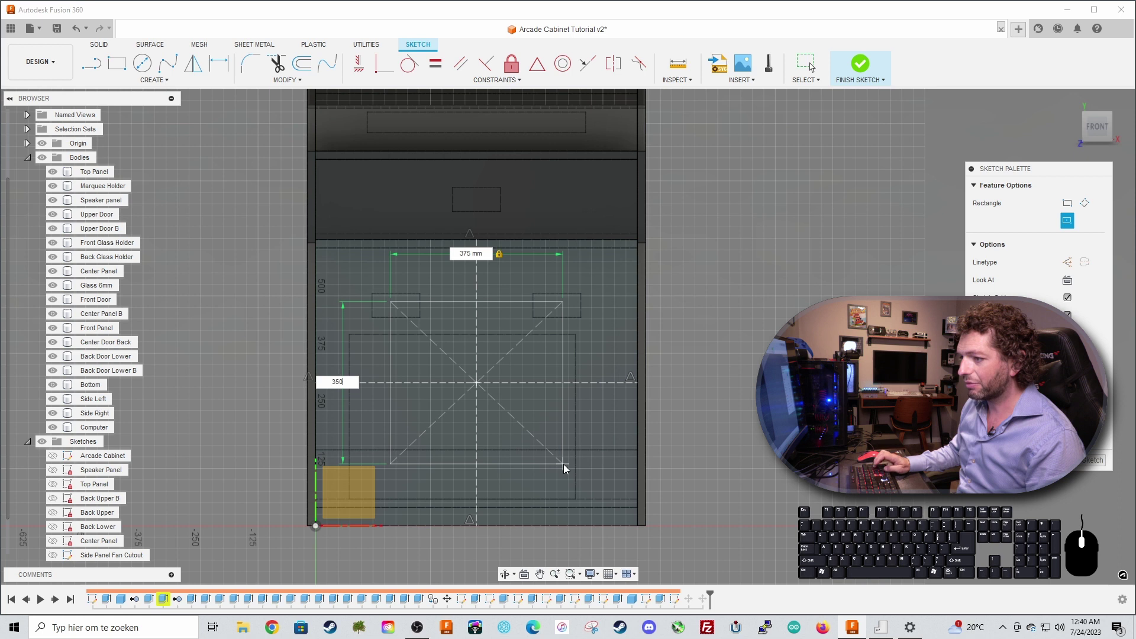
pyautogui.press('Return')
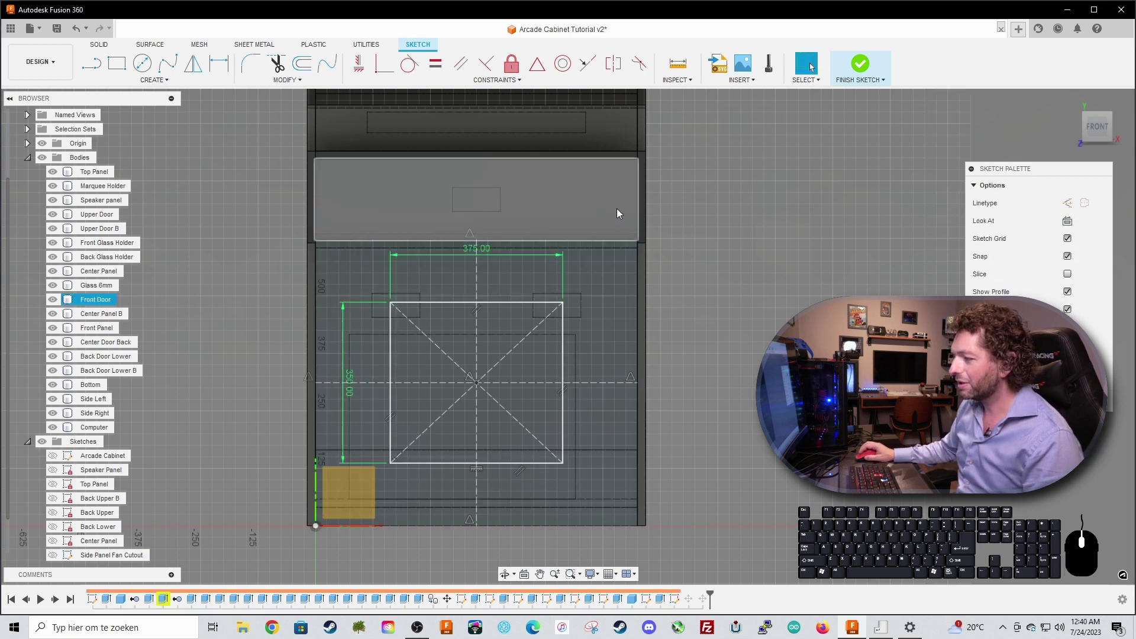
pyautogui.click(860, 64)
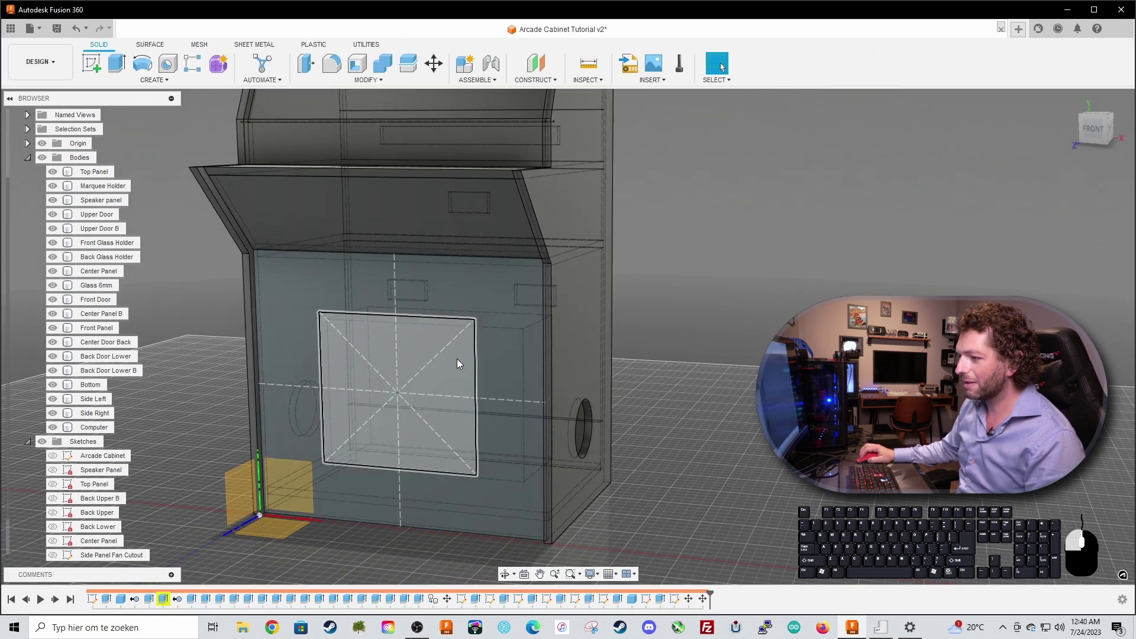
# Step: Extrude the rectangle profile -18 mm to cut the opening through the Front Panel
pyautogui.write('e-18')
pyautogui.press('Return')
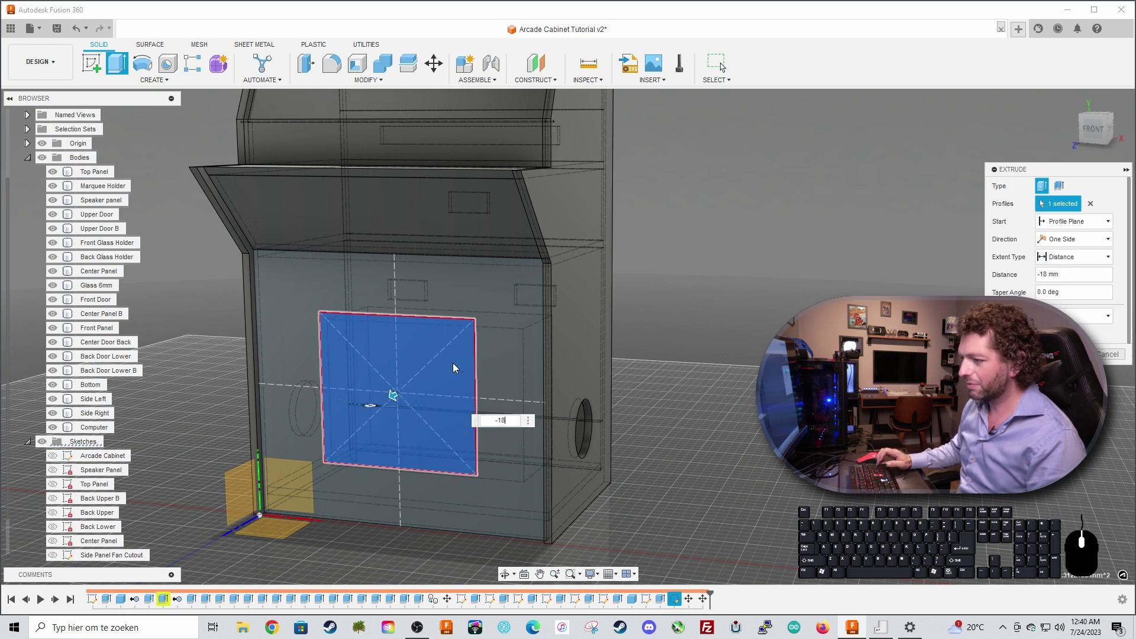
pyautogui.keyDown('shift'); pyautogui.moveTo(743, 370); pyautogui.dragTo(711, 349, button='middle'); pyautogui.keyUp('shift')
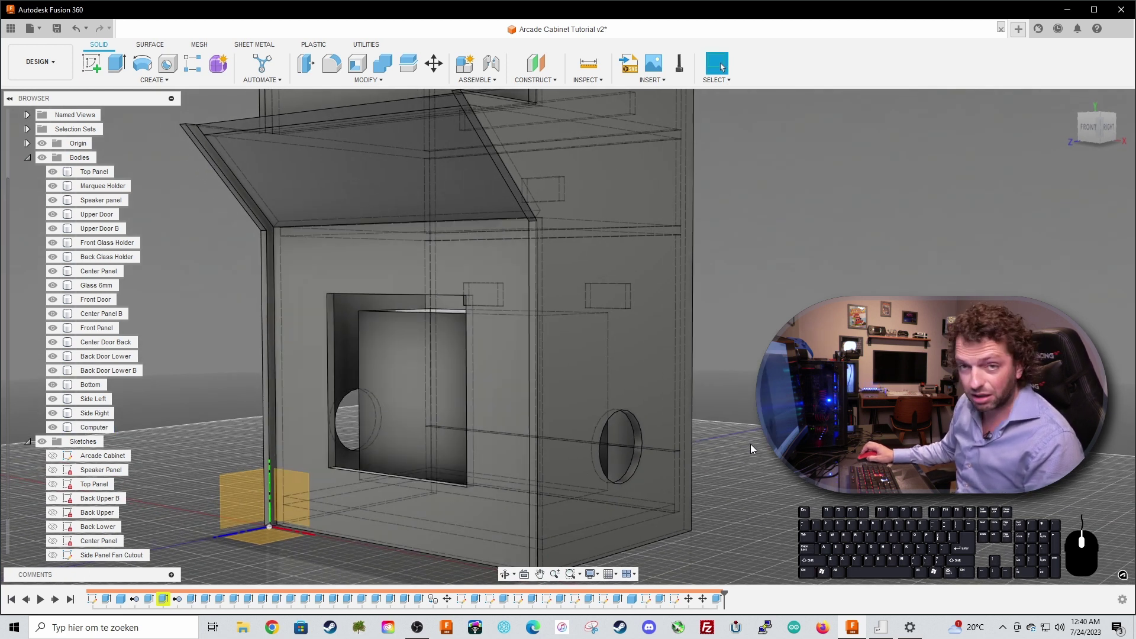
pyautogui.moveTo(750, 441)
pyautogui.keyDown('shift'); pyautogui.mouseDown(button='middle')
pyautogui.moveTo(736, 435)
pyautogui.moveTo(751, 434)
pyautogui.mouseUp(button='middle'); pyautogui.keyUp('shift')
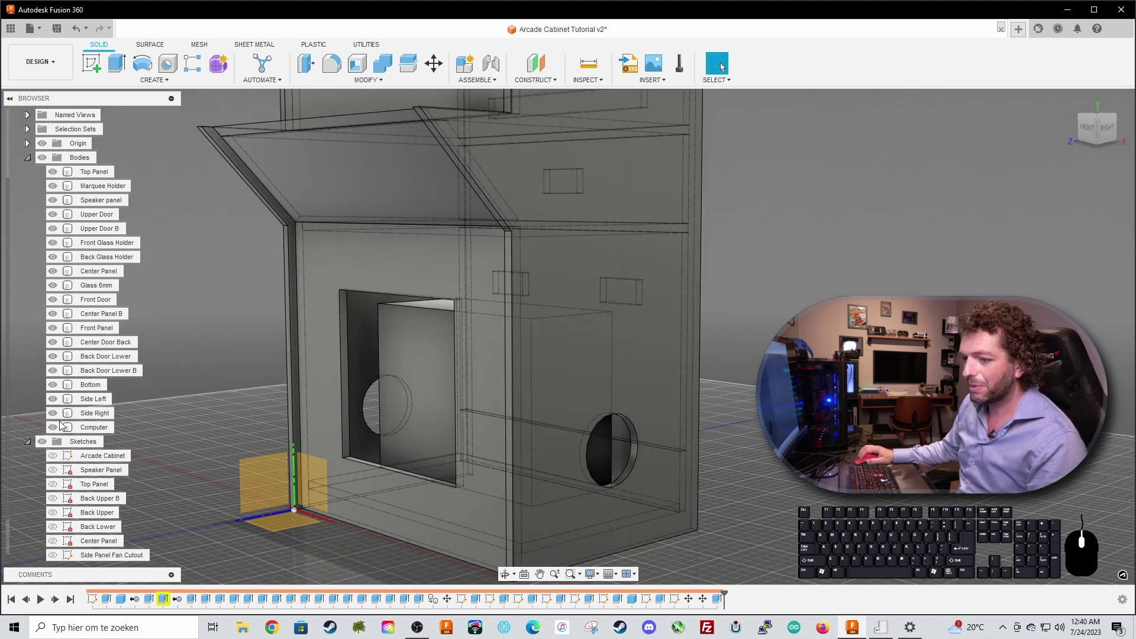
# Step: Hide the Computer body and isolate the Front Panel
pyautogui.click(52, 427)
pyautogui.click(53, 427)
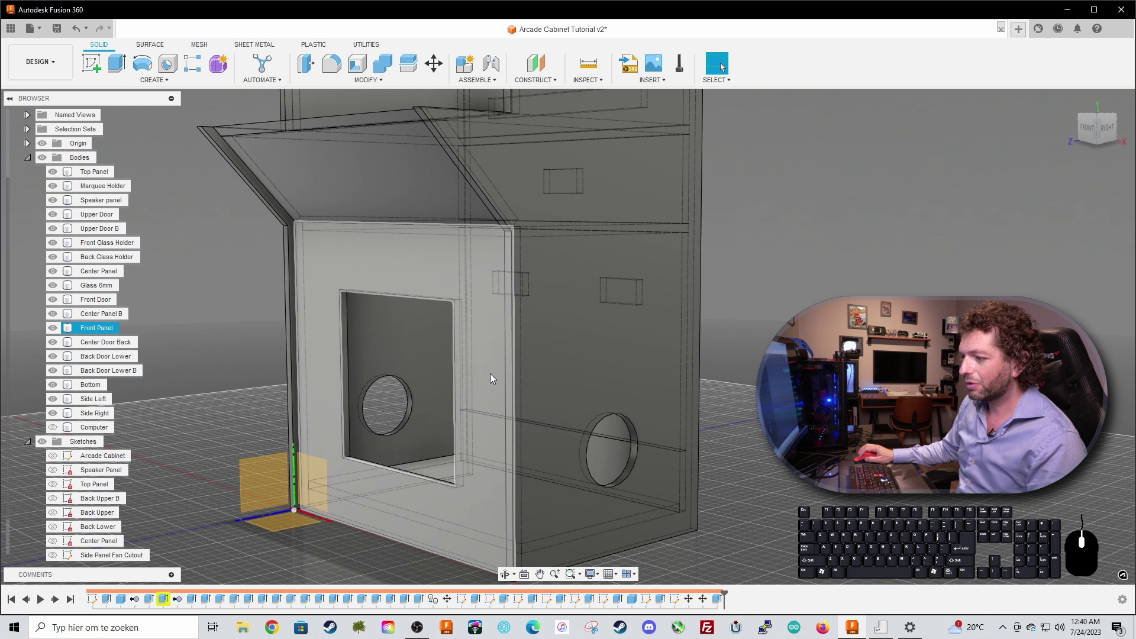
pyautogui.click(95, 327)
pyautogui.rightClick(91, 332)
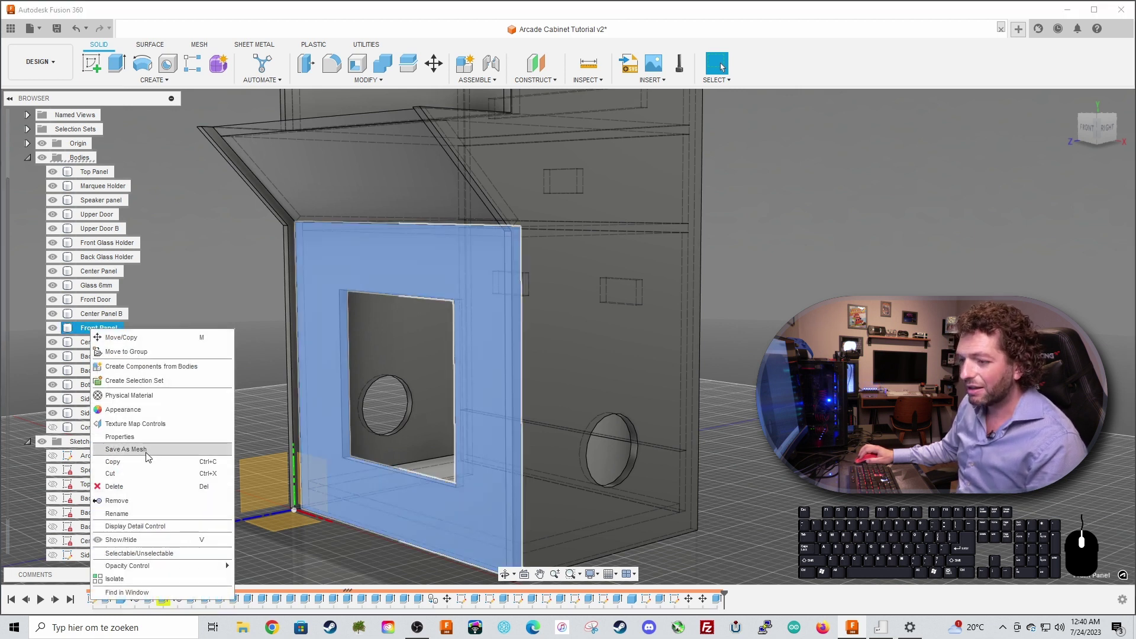
pyautogui.click(118, 579)
pyautogui.keyDown('shift'); pyautogui.moveTo(226, 436); pyautogui.dragTo(233, 365, button='middle'); pyautogui.keyUp('shift')
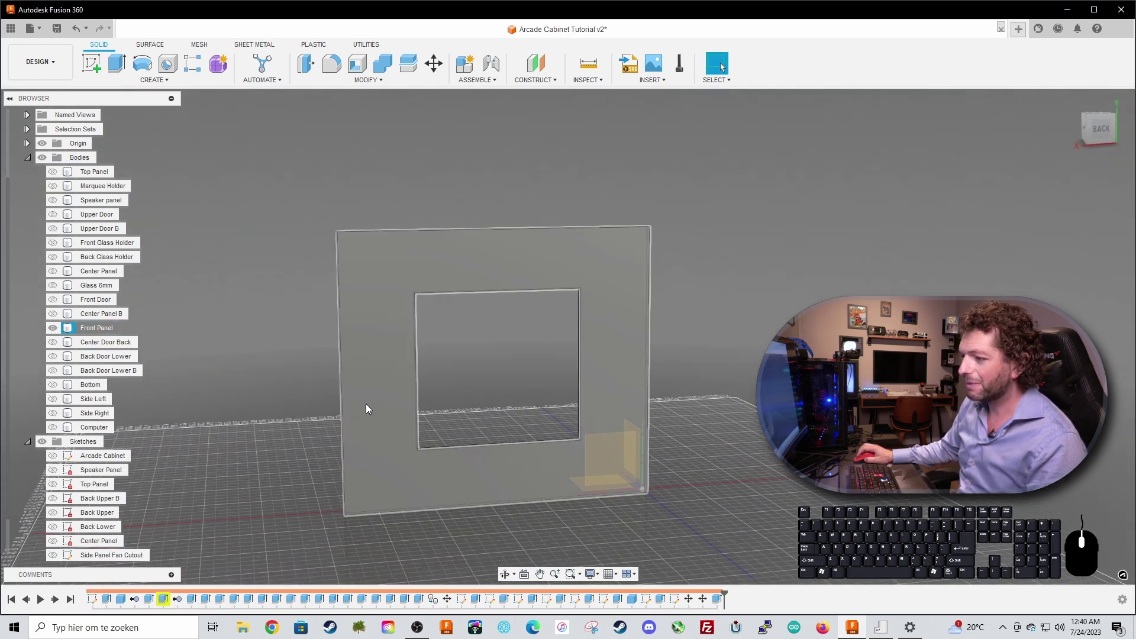
# Step: Sketch on the Front Panel's back face, offsetting the opening's edges 15 mm outward, and finish the sketch
pyautogui.rightClick(387, 393)
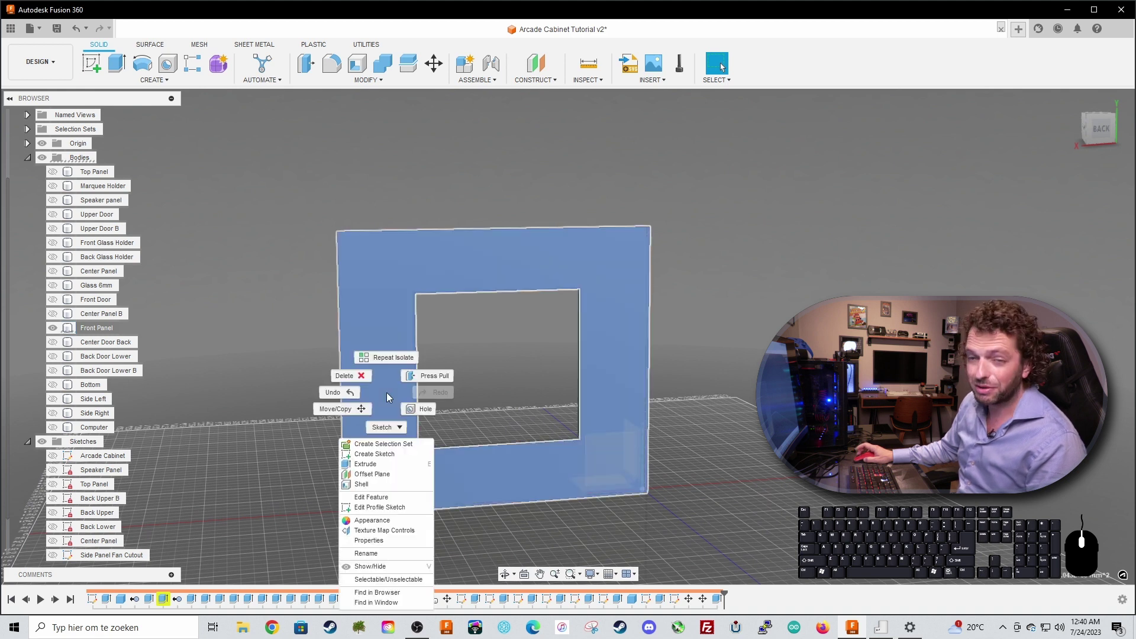
pyautogui.click(386, 451)
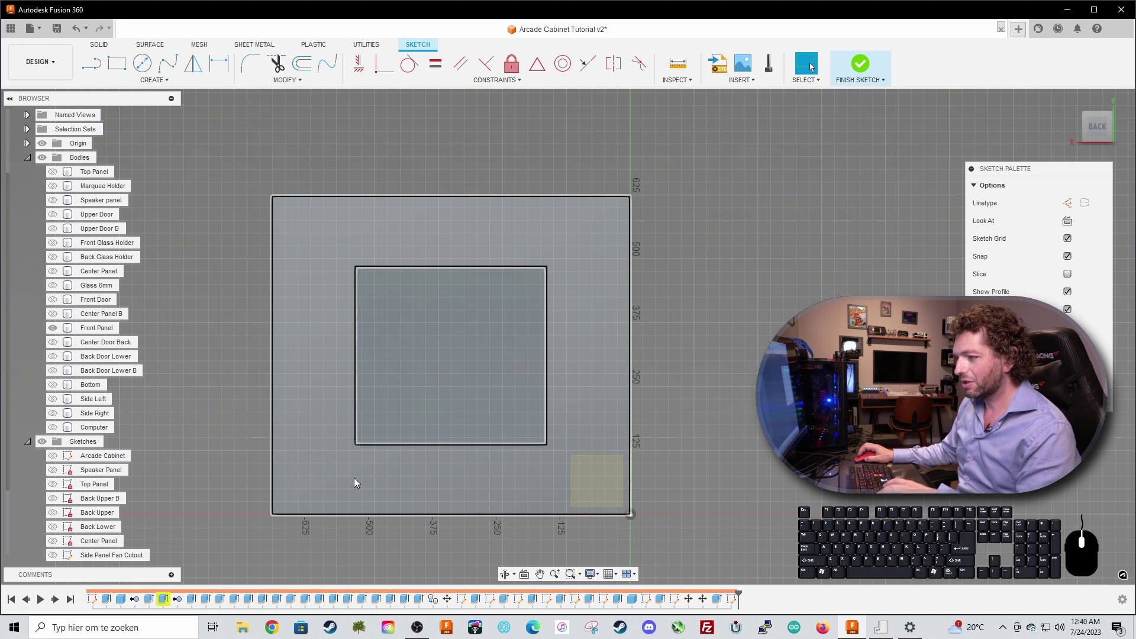
pyautogui.press('o')
pyautogui.click(357, 421)
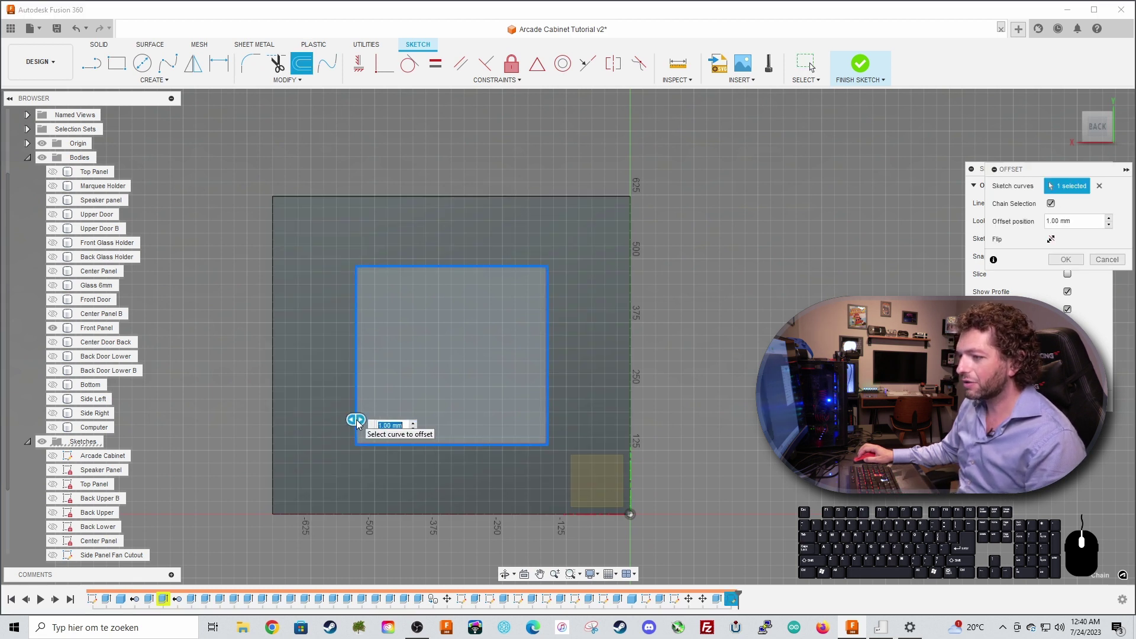
pyautogui.write('10')
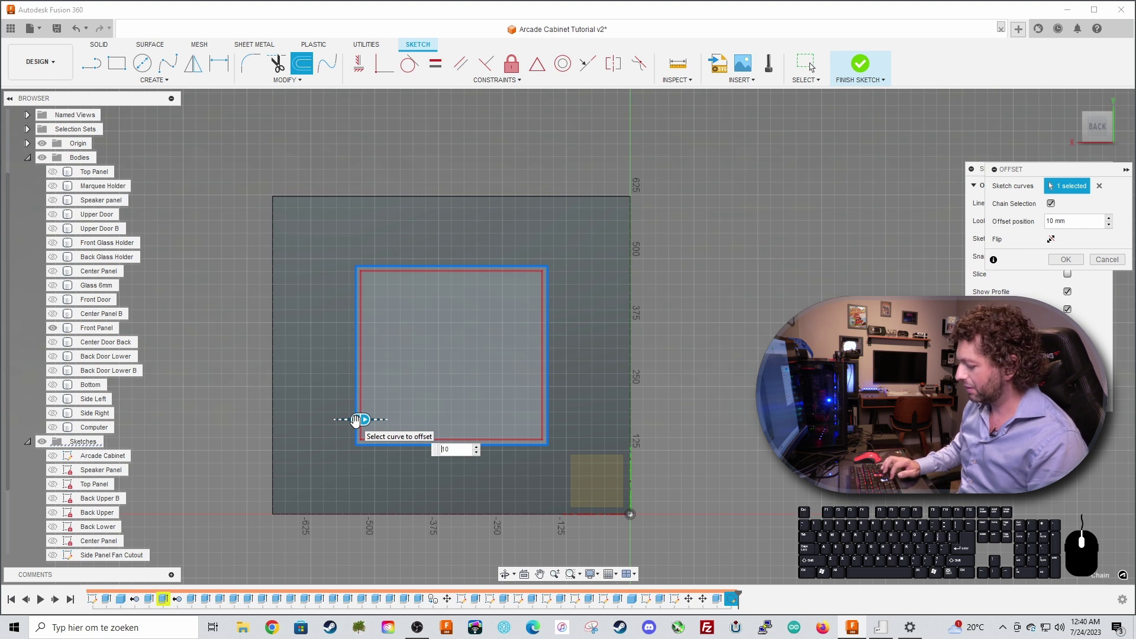
pyautogui.write('-')
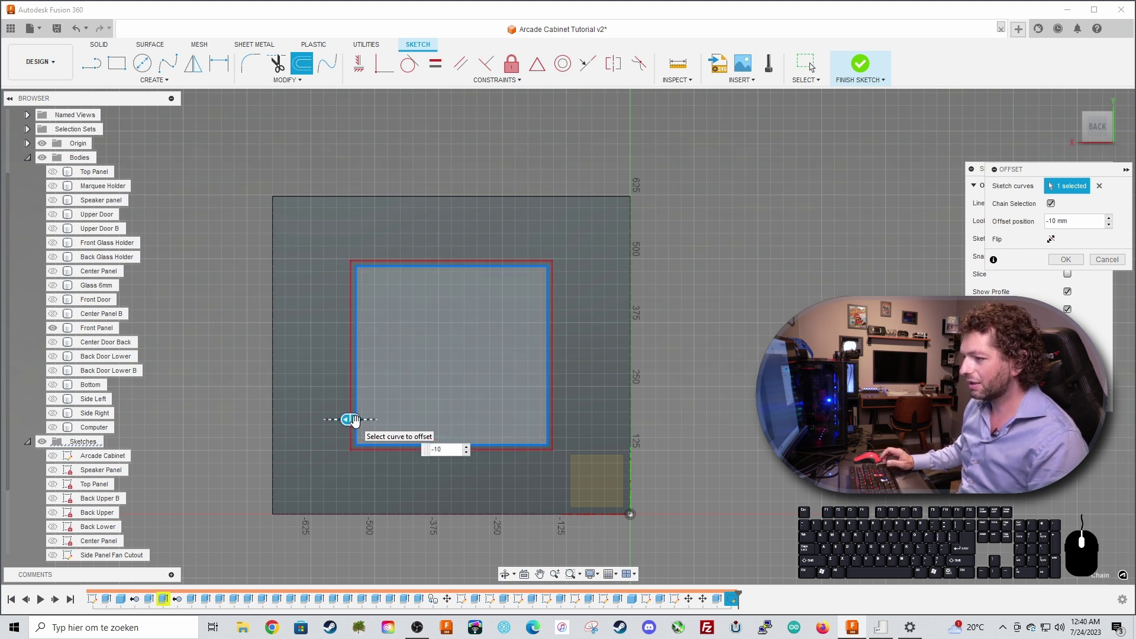
pyautogui.press('BackSpace')
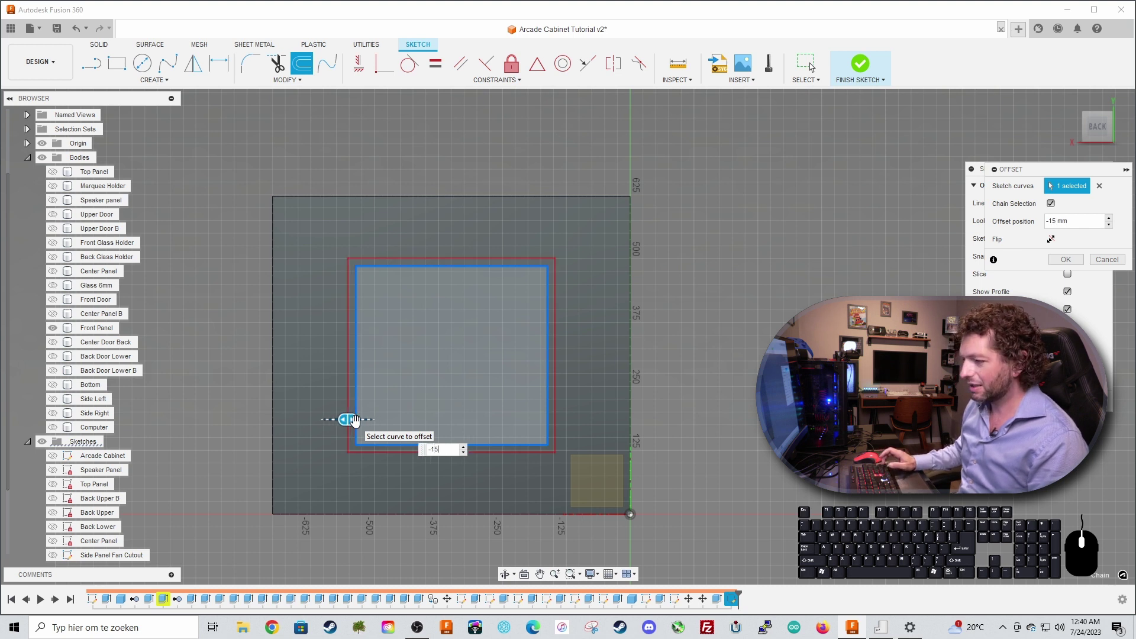
pyautogui.press('Return')
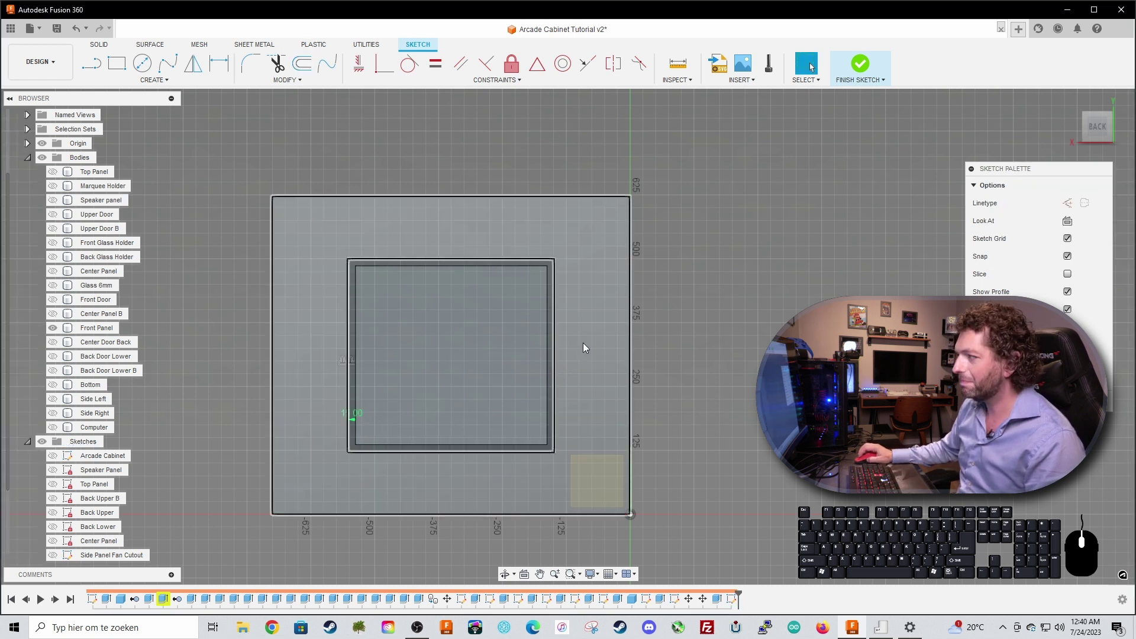
pyautogui.click(860, 65)
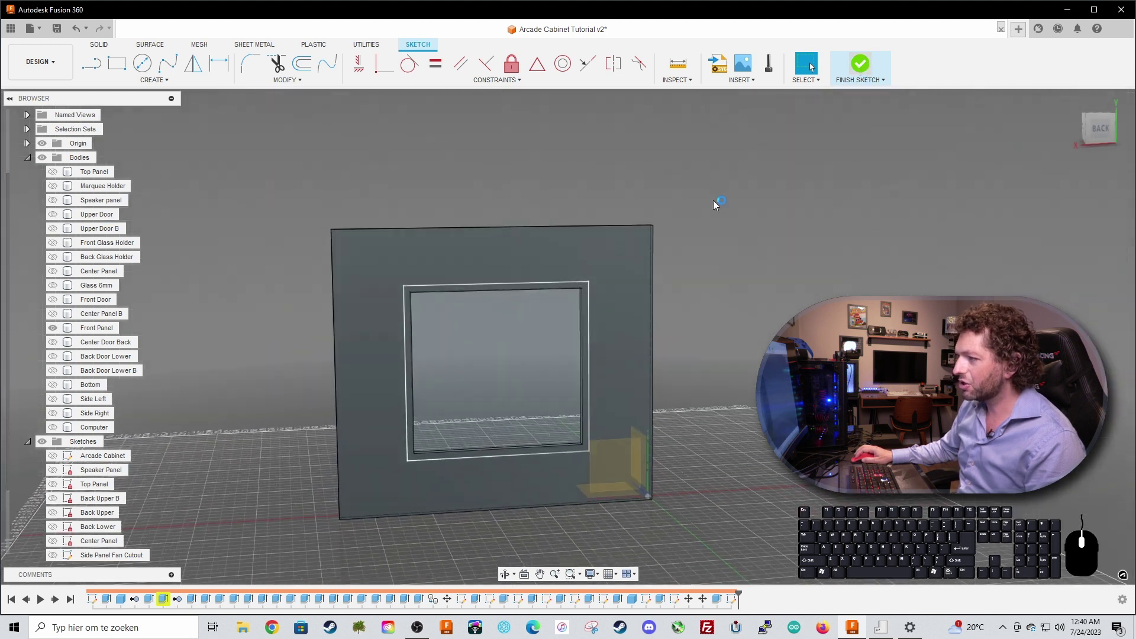
# Step: Cut a recess around the opening by extruding the frame profile into the Front Panel's back with a distance of -9-3 mm
pyautogui.scroll(5, 357, 392)
pyautogui.click(446, 385)
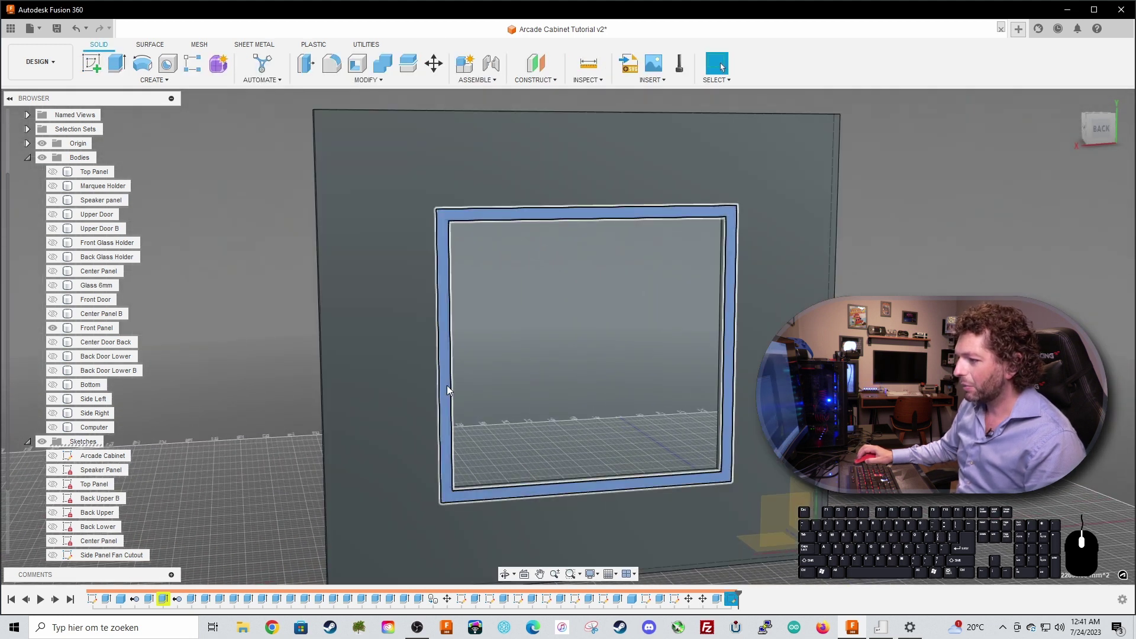
pyautogui.press('e')
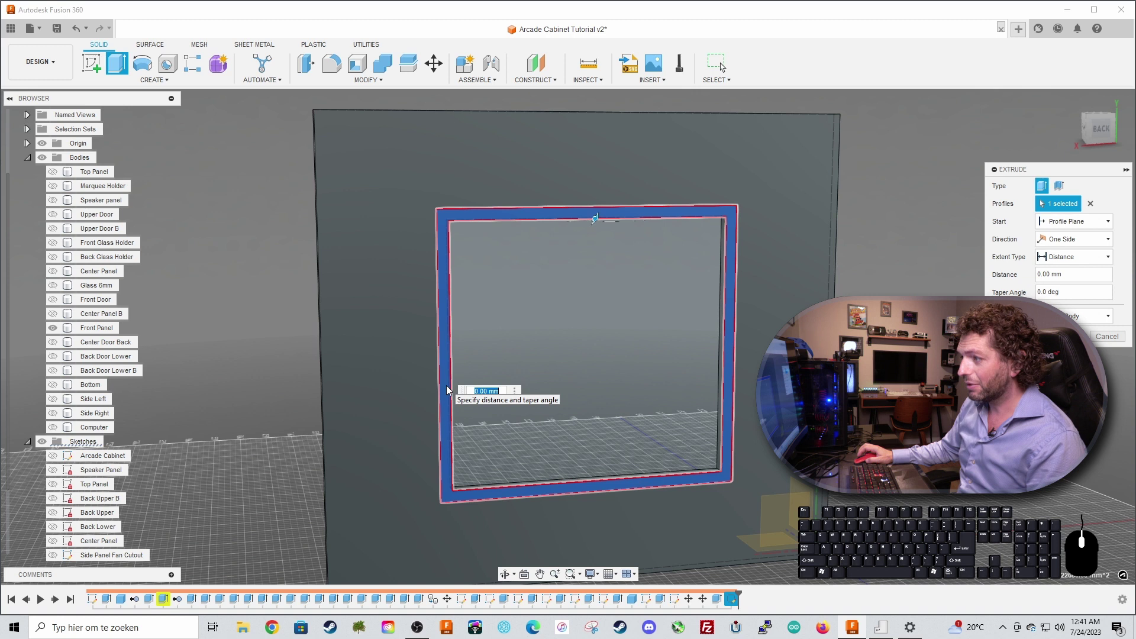
pyautogui.keyDown('shift'); pyautogui.moveTo(534, 362); pyautogui.dragTo(487, 244, button='middle'); pyautogui.keyUp('shift')
pyautogui.moveTo(388, 229); pyautogui.dragTo(361, 237)
pyautogui.write('-9')
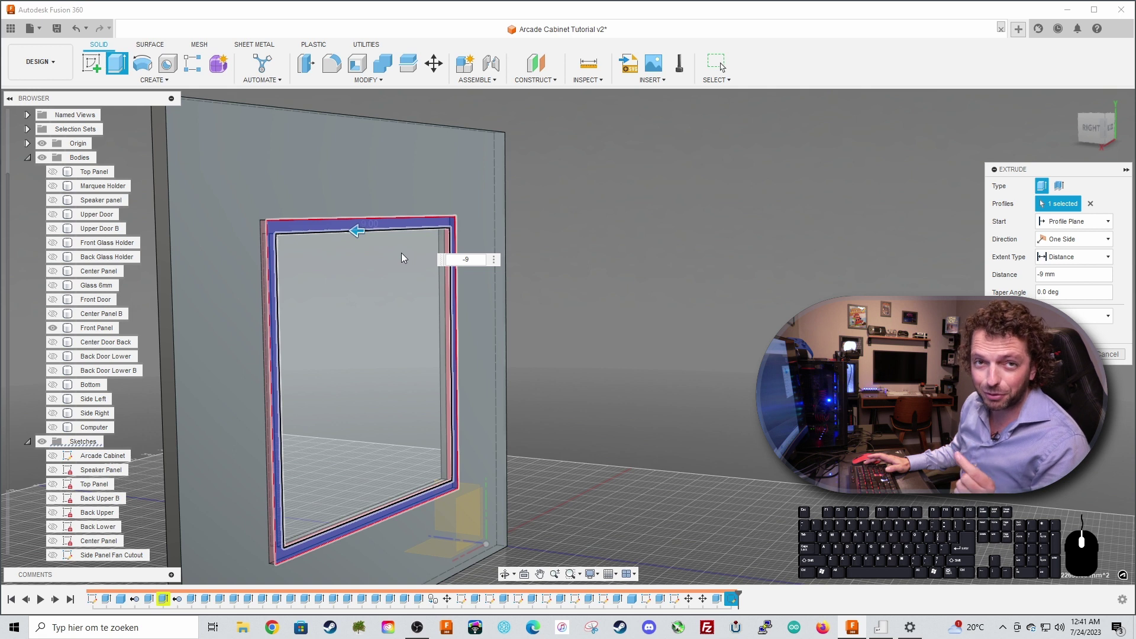
pyautogui.write('-3')
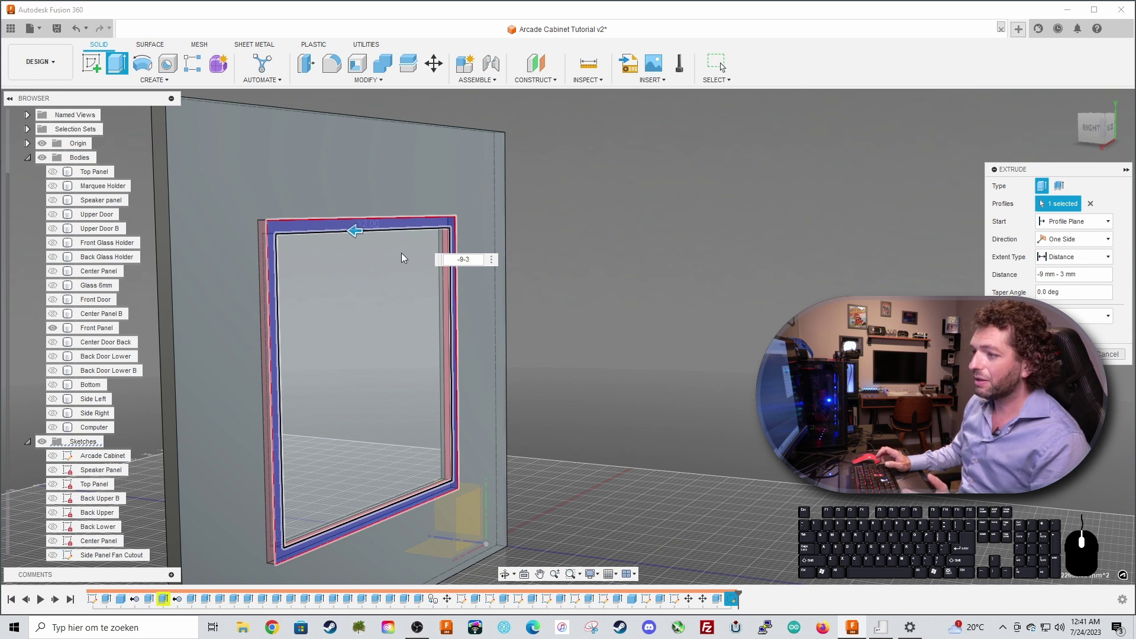
pyautogui.press('Return')
pyautogui.keyDown('shift'); pyautogui.moveTo(430, 346); pyautogui.dragTo(545, 340, button='middle'); pyautogui.keyUp('shift')
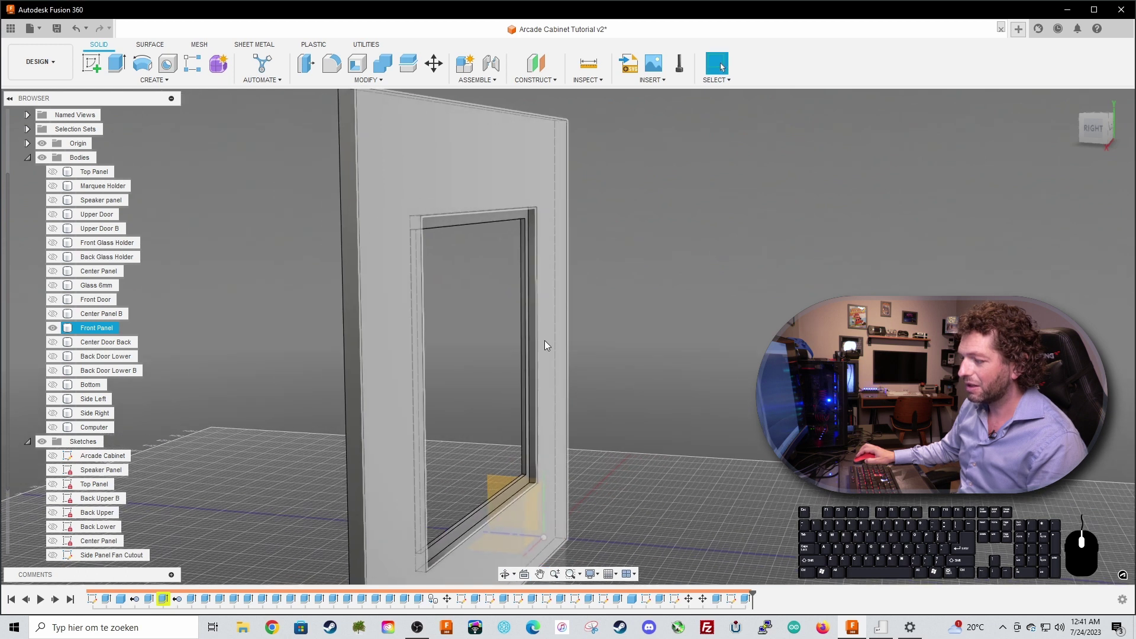
pyautogui.scroll(1, 544, 341)
pyautogui.keyDown('shift'); pyautogui.moveTo(669, 325); pyautogui.dragTo(640, 318, button='middle'); pyautogui.keyUp('shift')
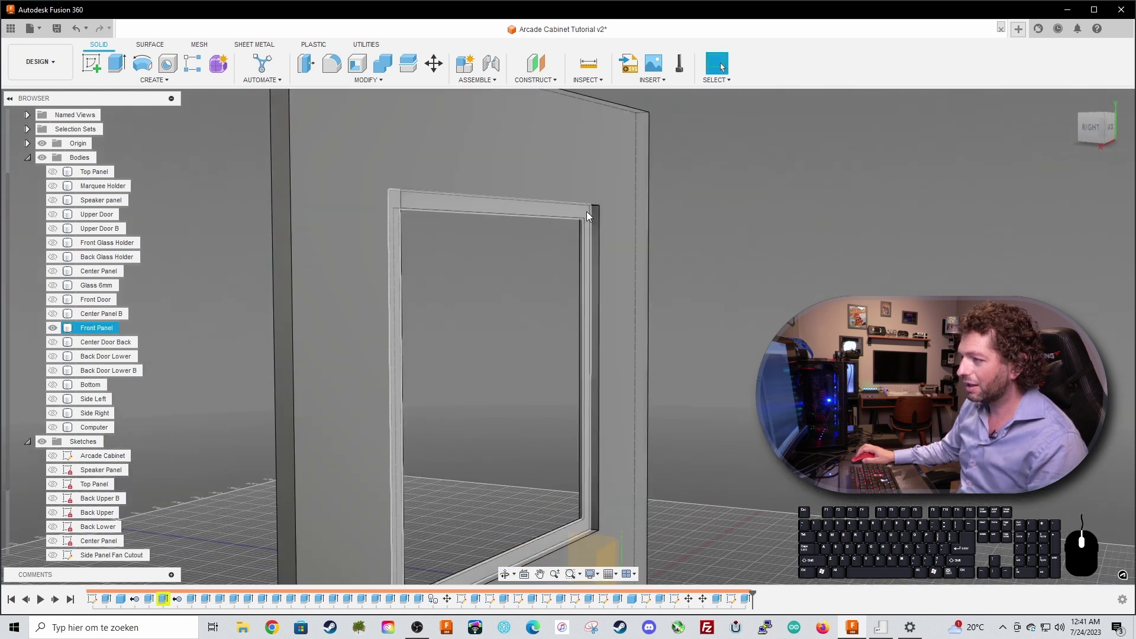
# Step: Extrude the recess's inner side face 405 mm across to the opposite side as a new body
pyautogui.scroll(2, 552, 278)
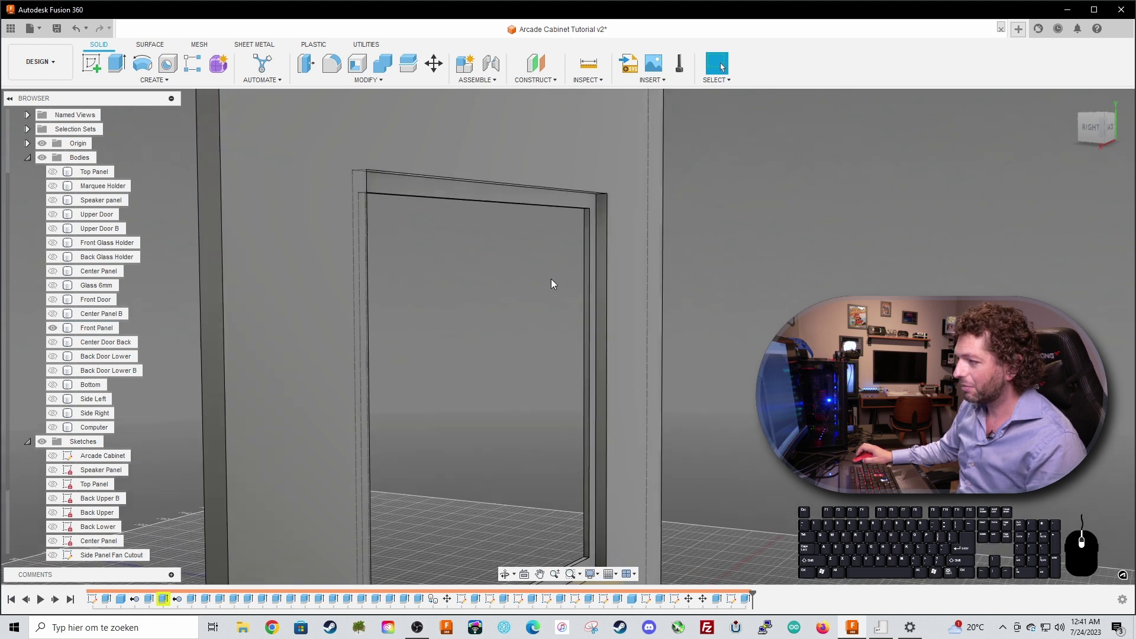
pyautogui.click(606, 274)
pyautogui.press('e')
pyautogui.moveTo(604, 275); pyautogui.dragTo(502, 281)
pyautogui.keyDown('shift'); pyautogui.moveTo(501, 281); pyautogui.dragTo(410, 292, button='middle'); pyautogui.keyUp('shift')
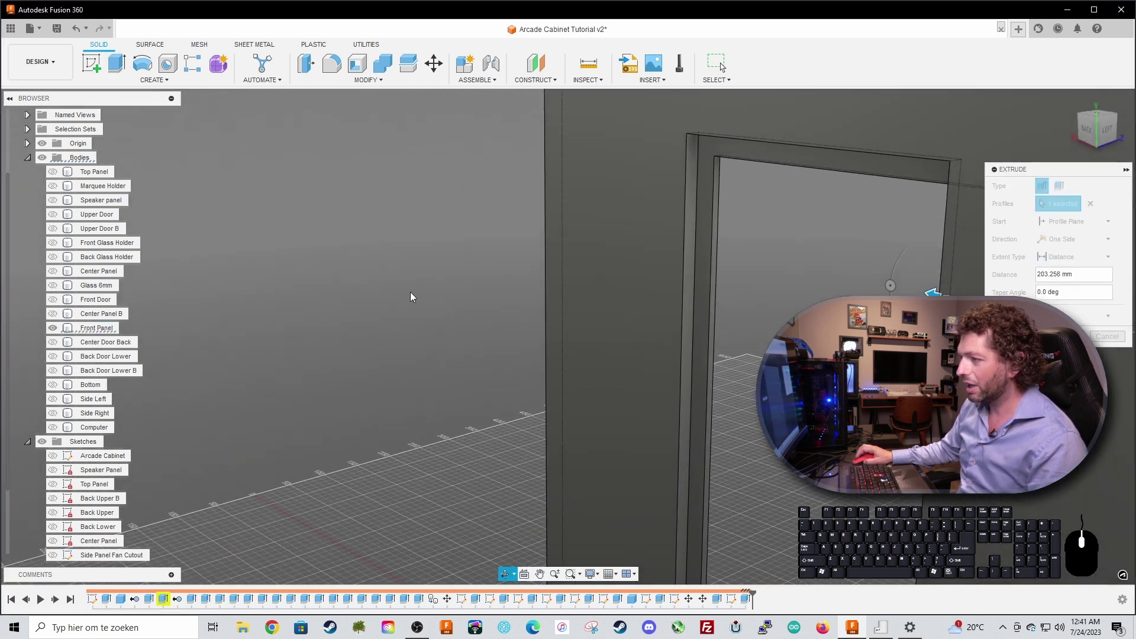
pyautogui.click(687, 279)
pyautogui.click(1075, 317)
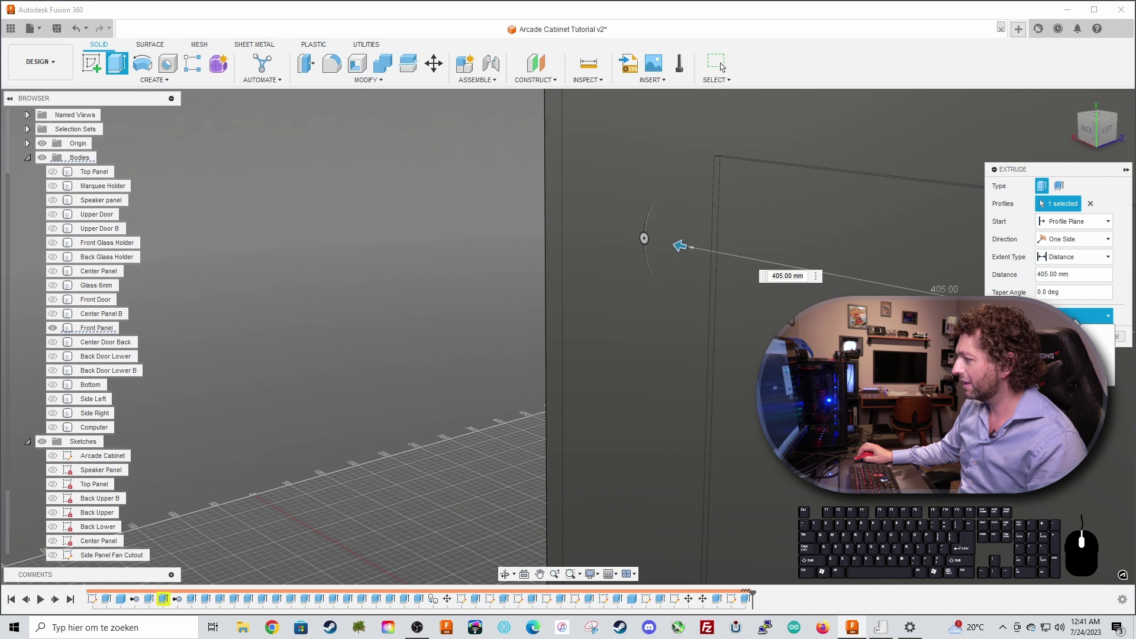
pyautogui.click(1075, 366)
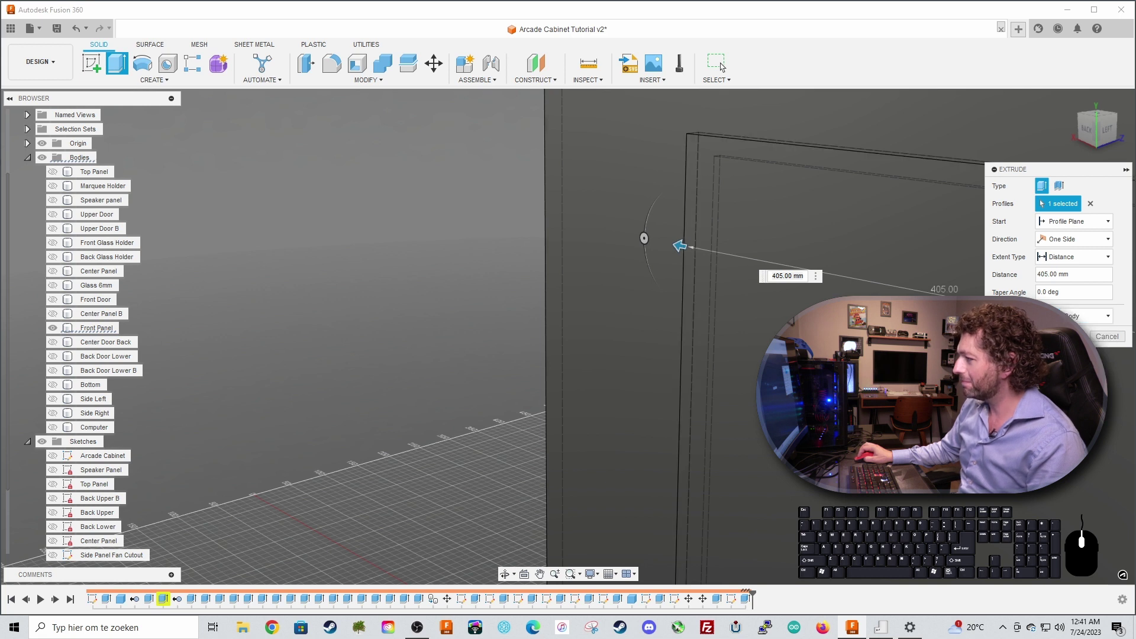
pyautogui.click(720, 67)
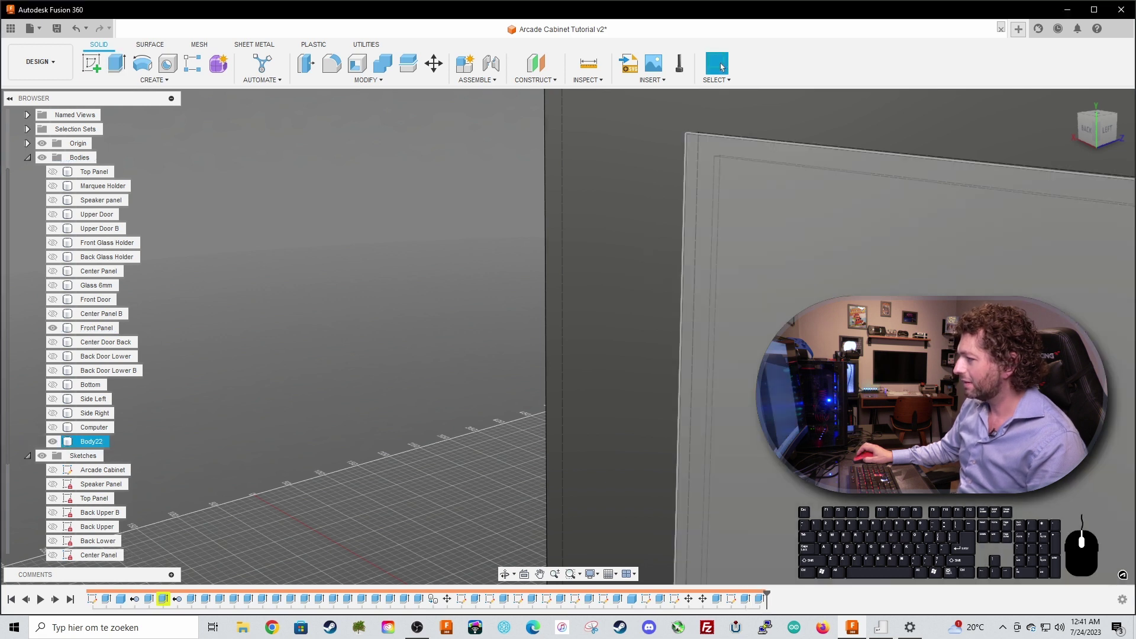
# Step: Isolate the new body that fills the Front Panel's recess
pyautogui.keyDown('shift'); pyautogui.moveTo(793, 284); pyautogui.dragTo(636, 295, button='middle'); pyautogui.keyUp('shift')
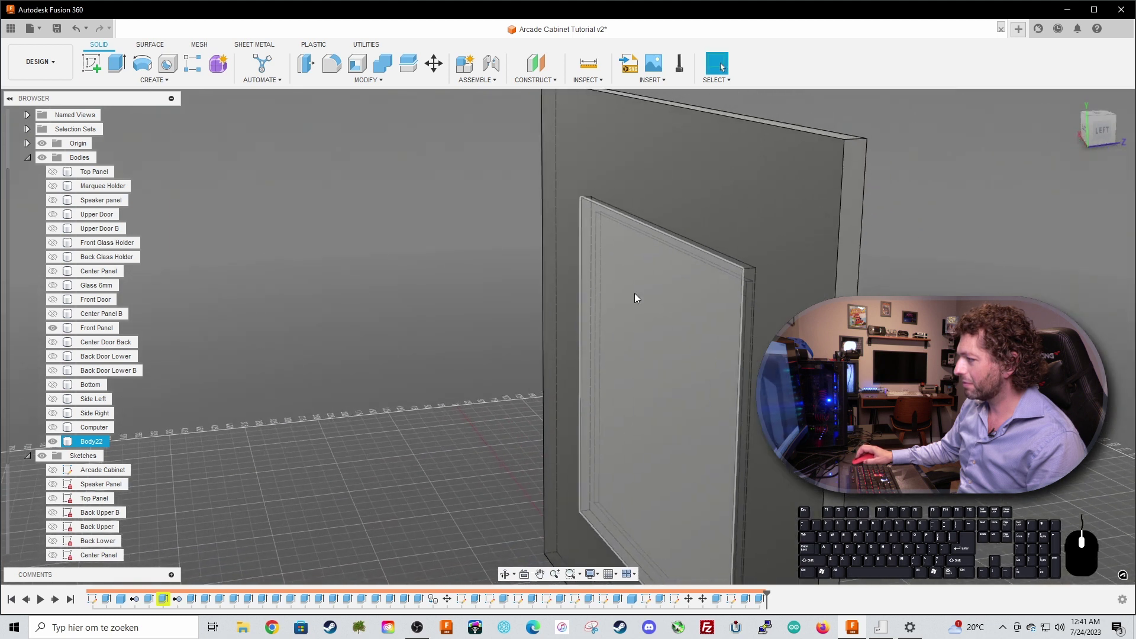
pyautogui.rightClick(85, 445)
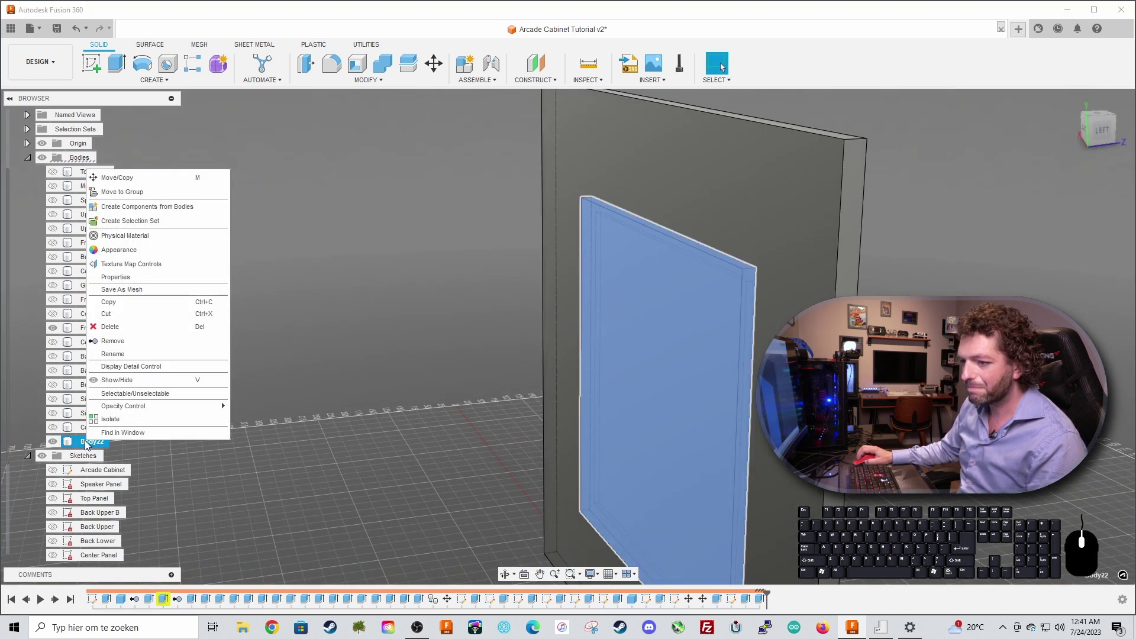
pyautogui.click(121, 423)
pyautogui.click(421, 370)
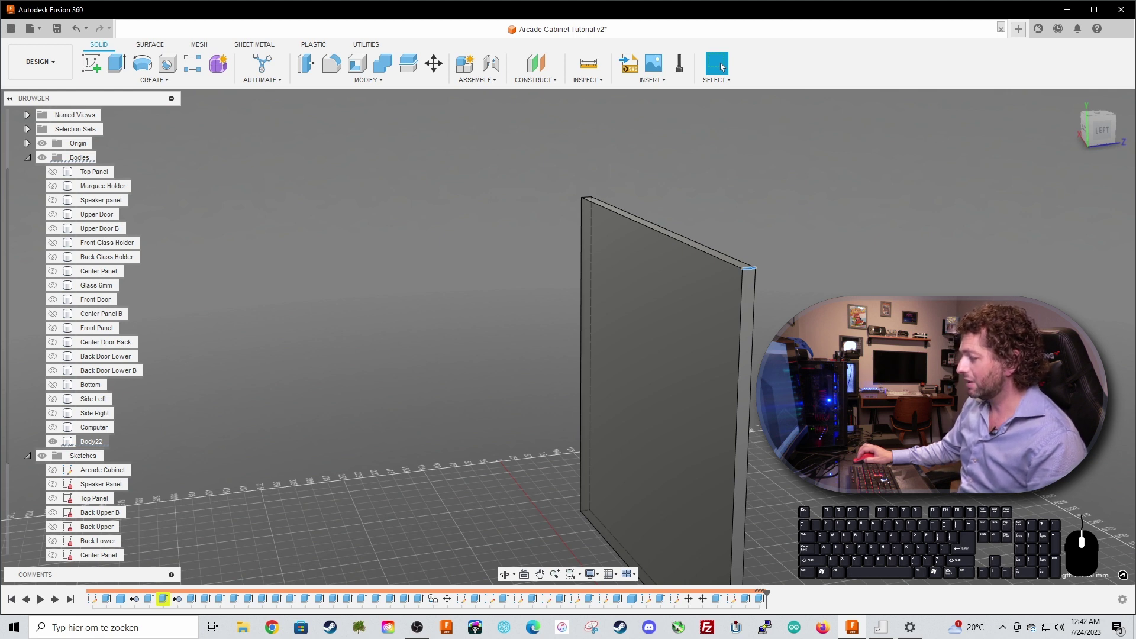
# Step: Thin the new body by moving its large outer face -9 mm in Z
pyautogui.click(705, 342)
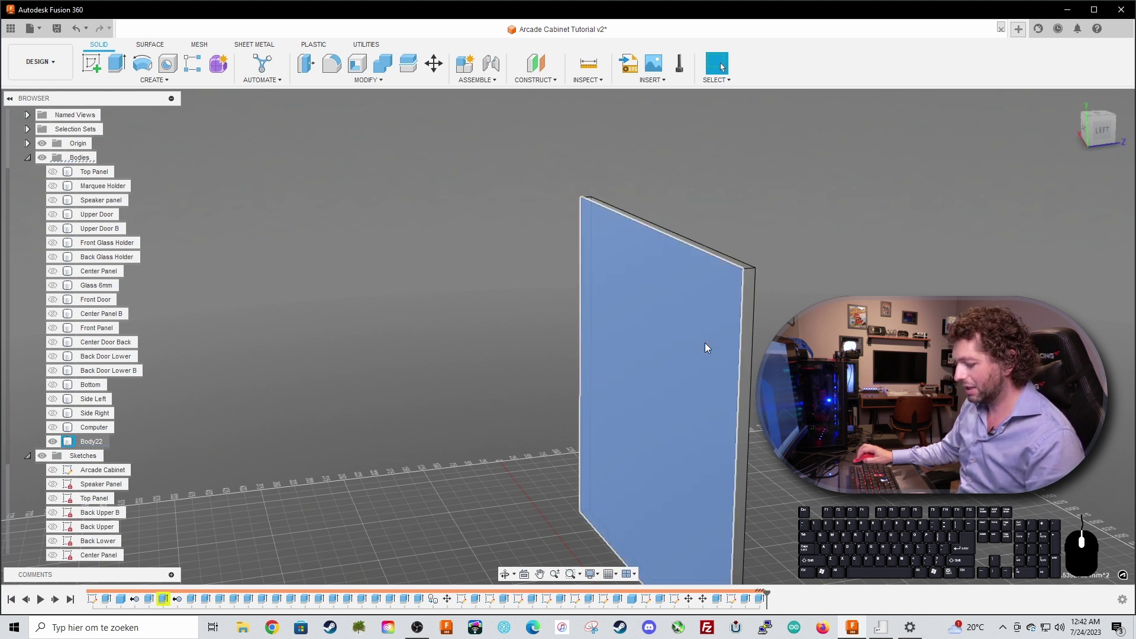
pyautogui.press('m')
pyautogui.moveTo(673, 346); pyautogui.dragTo(679, 346)
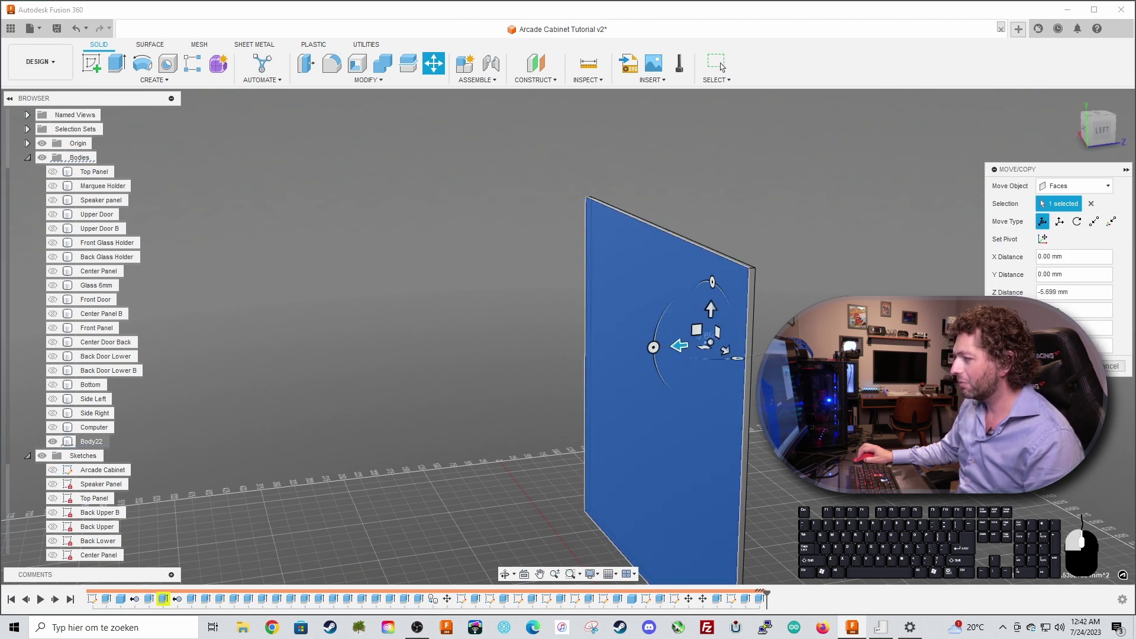
pyautogui.write('-9')
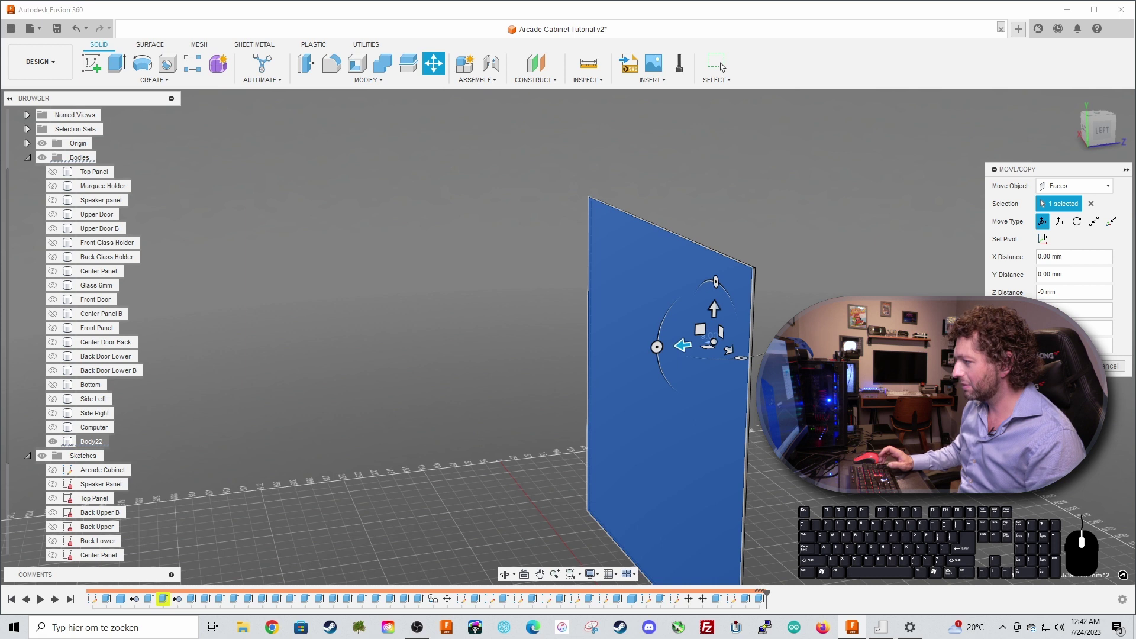
pyautogui.press('Return')
pyautogui.scroll(4, 701, 256)
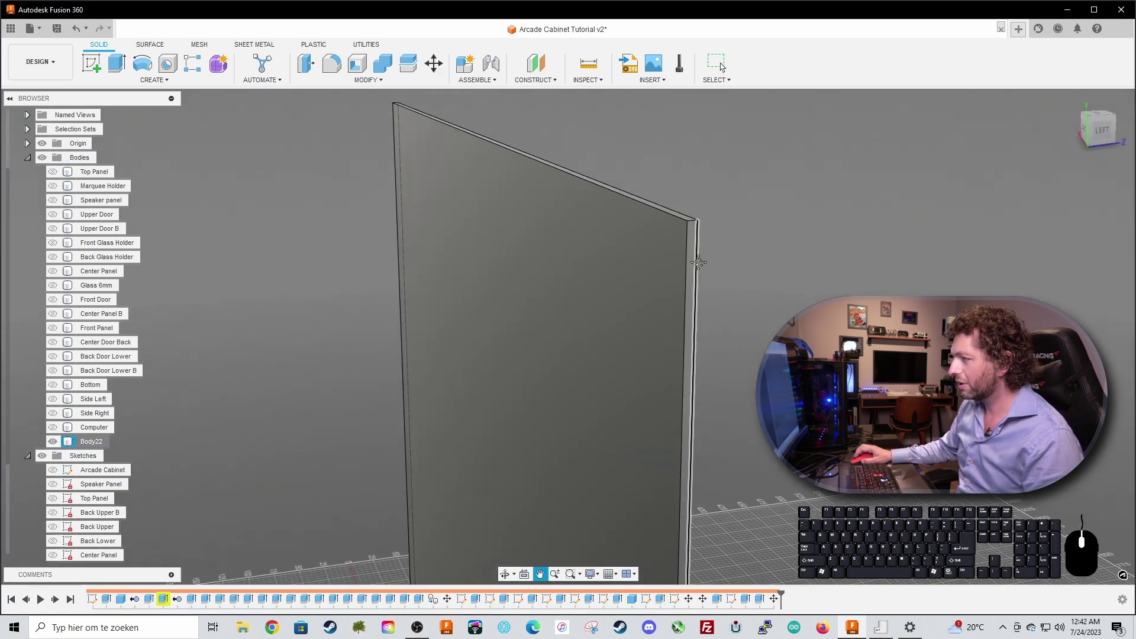
pyautogui.scroll(2, 692, 219)
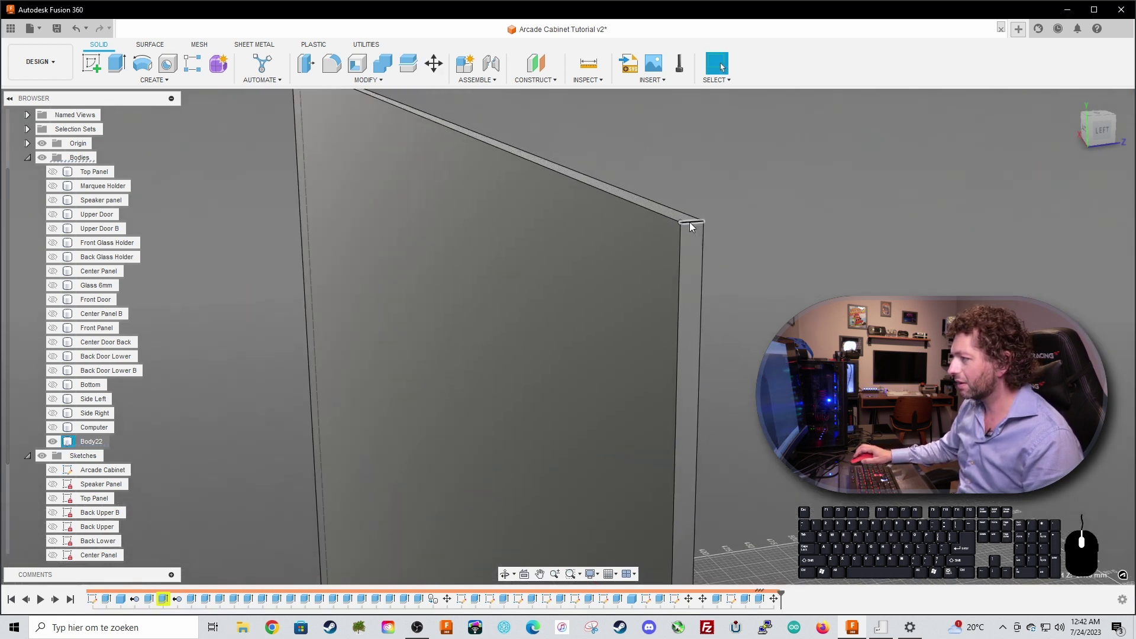
pyautogui.scroll(-3, 691, 222)
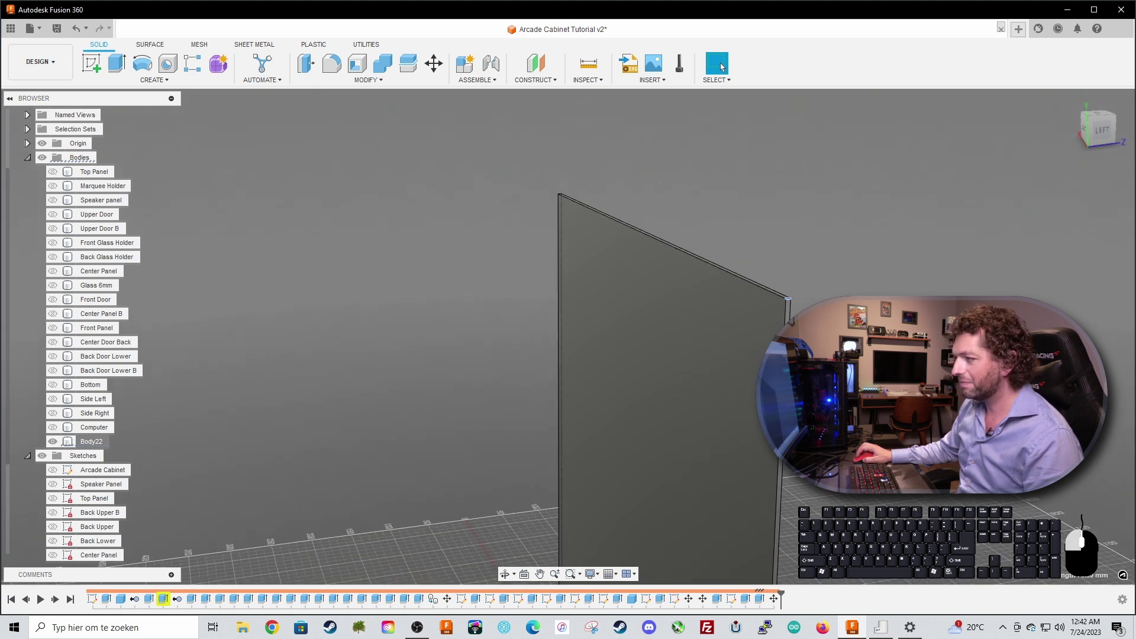
# Step: End the isolation of the thin recess body so all the other cabinet bodies are shown again
pyautogui.rightClick(93, 441)
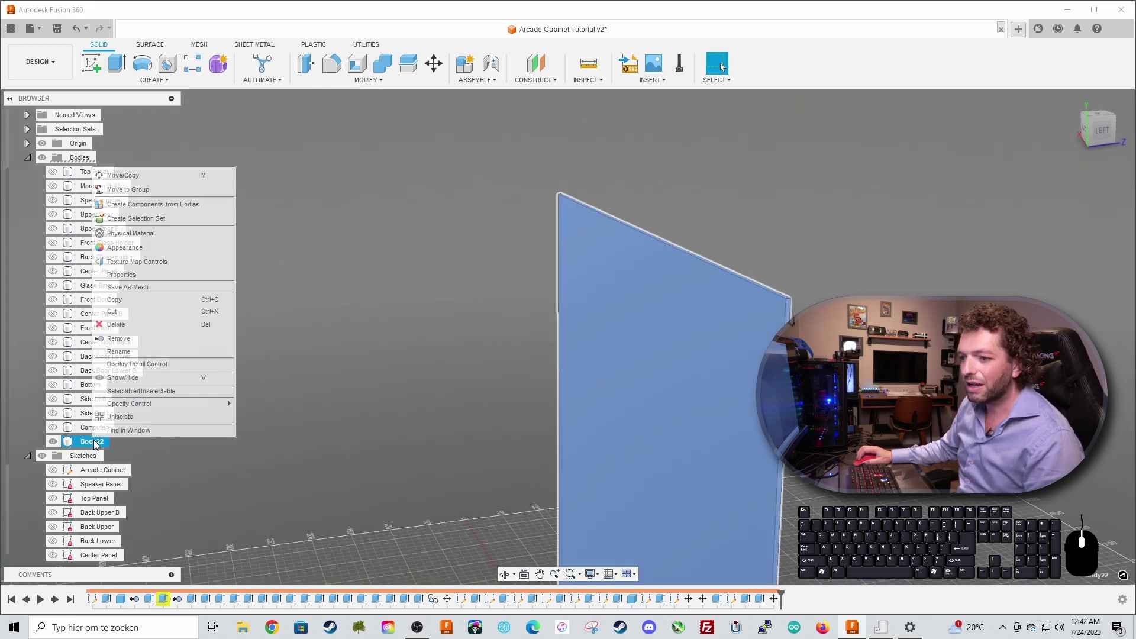
pyautogui.click(136, 420)
pyautogui.scroll(-1, 332, 397)
pyautogui.click(876, 308)
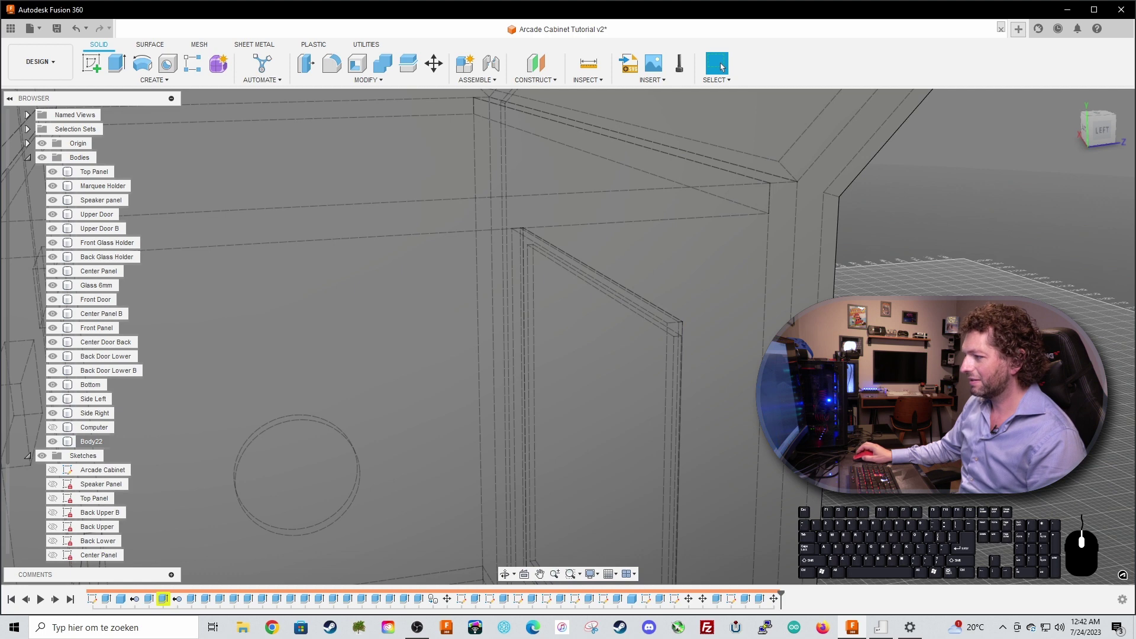
# Step: Hide the Side Right body to expose the cabinet's interior behind the Front Panel
pyautogui.keyDown('shift'); pyautogui.moveTo(876, 308); pyautogui.dragTo(817, 308, button='middle'); pyautogui.keyUp('shift')
pyautogui.keyDown('shift'); pyautogui.moveTo(1077, 355); pyautogui.dragTo(835, 397, button='middle'); pyautogui.keyUp('shift')
pyautogui.scroll(-2, 888, 375)
pyautogui.scroll(-1, 864, 397)
pyautogui.click(834, 398)
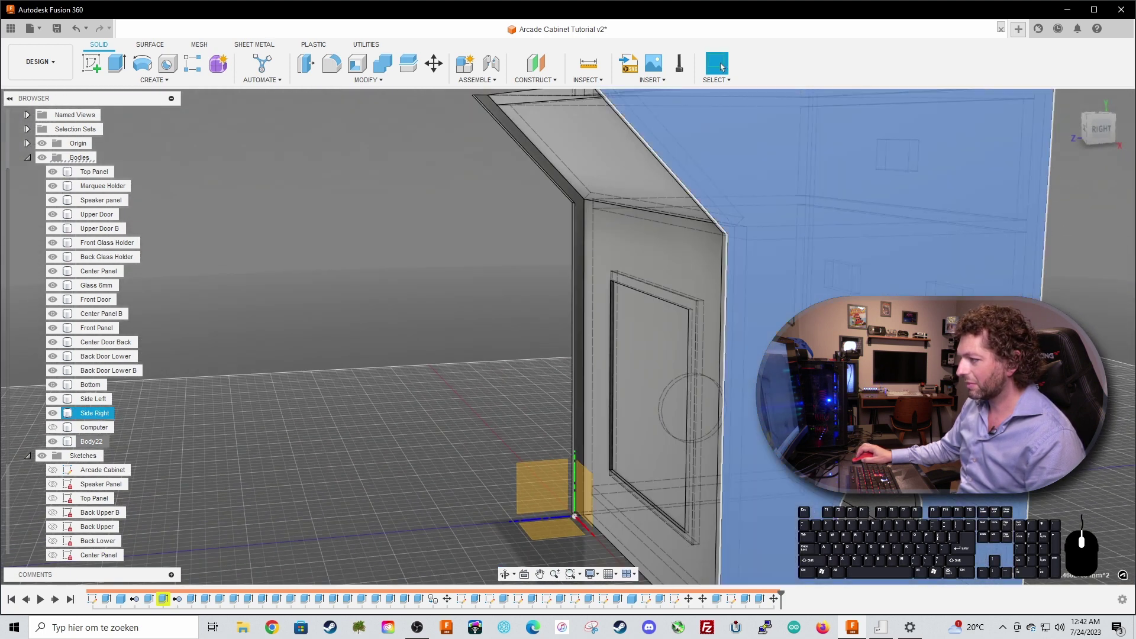
pyautogui.click(53, 413)
pyautogui.keyDown('shift'); pyautogui.moveTo(412, 379); pyautogui.dragTo(471, 345, button='middle'); pyautogui.keyUp('shift')
pyautogui.keyDown('shift'); pyautogui.moveTo(637, 347); pyautogui.dragTo(403, 332, button='middle'); pyautogui.keyUp('shift')
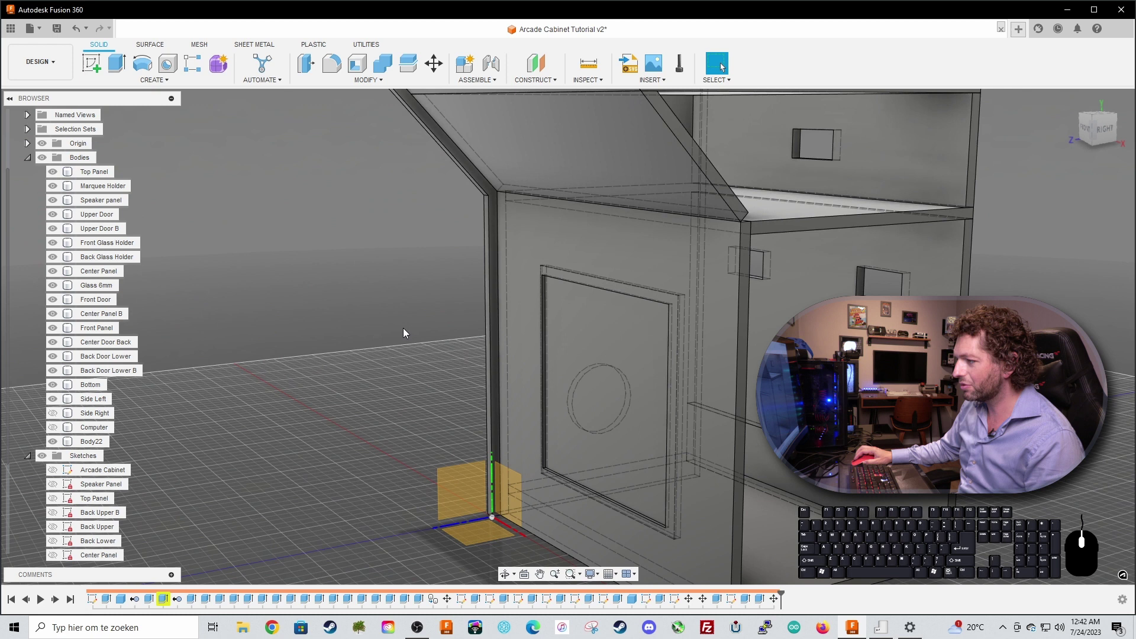
# Step: Find the Glass - Window appearance in the library and apply it to the thin body in the Front Panel's recess
pyautogui.rightClick(591, 345)
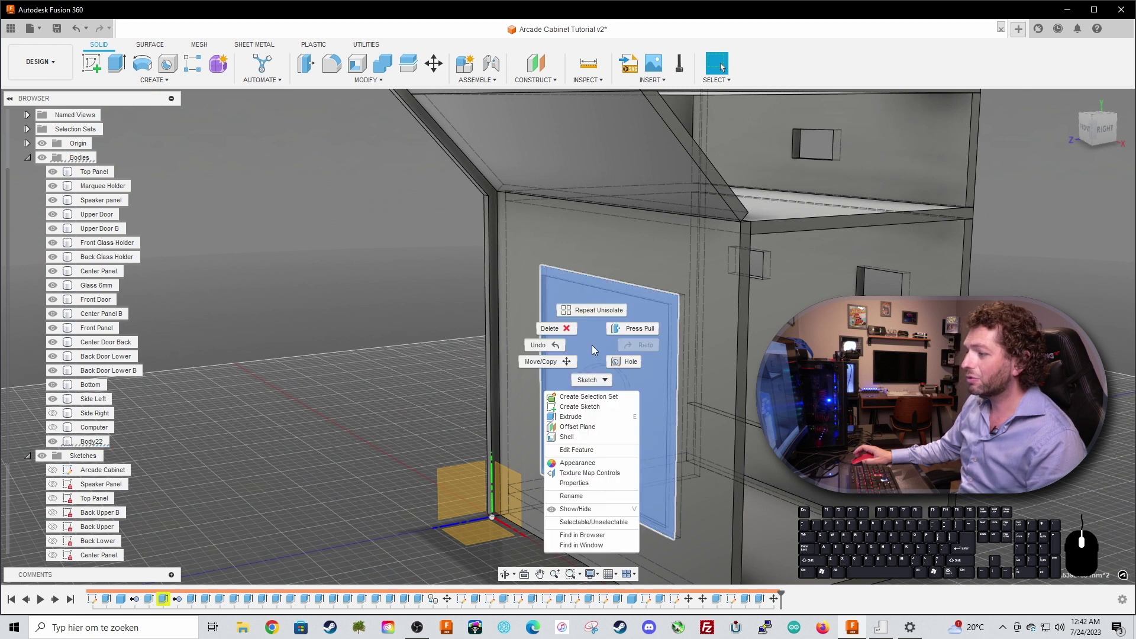
pyautogui.click(592, 465)
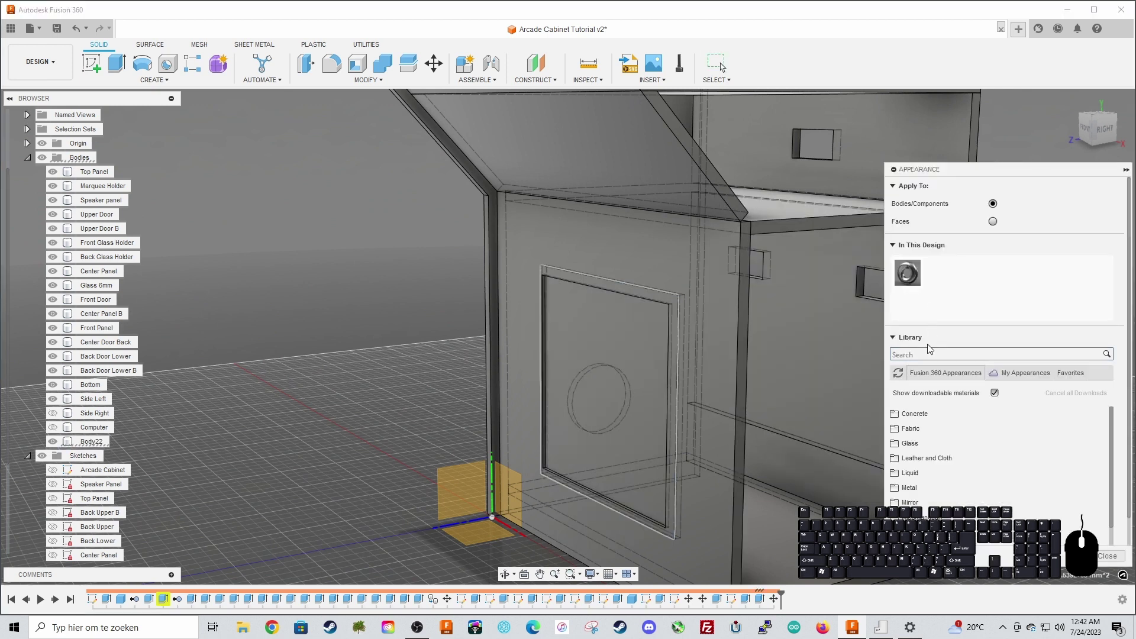
pyautogui.click(929, 351)
pyautogui.write('glass')
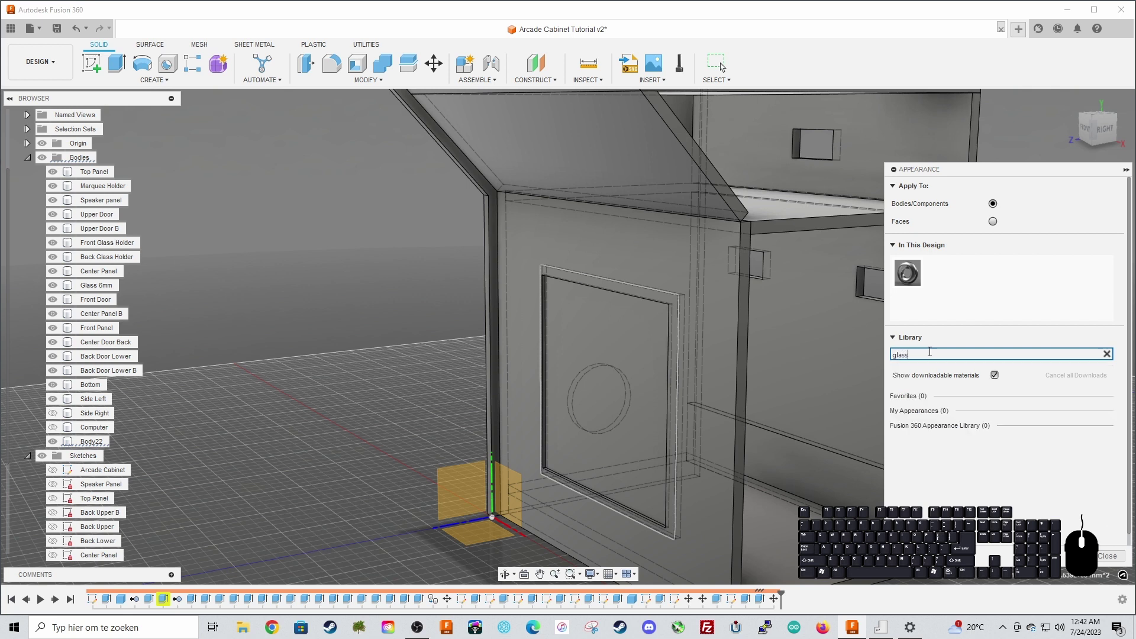
pyautogui.scroll(-4, 951, 485)
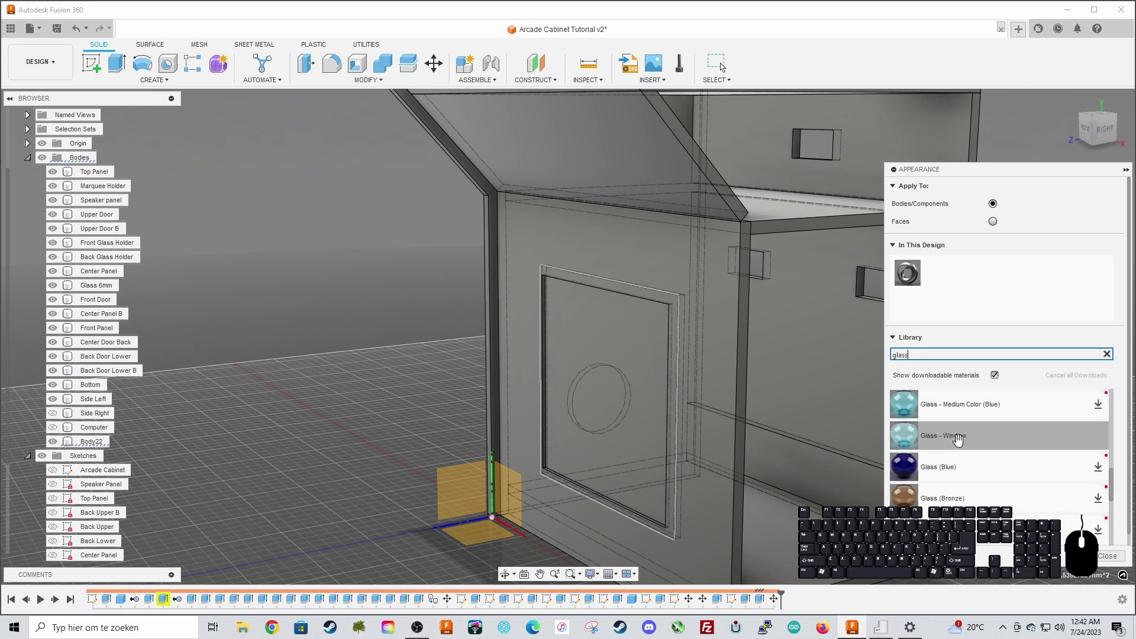
pyautogui.moveTo(957, 436); pyautogui.dragTo(632, 433)
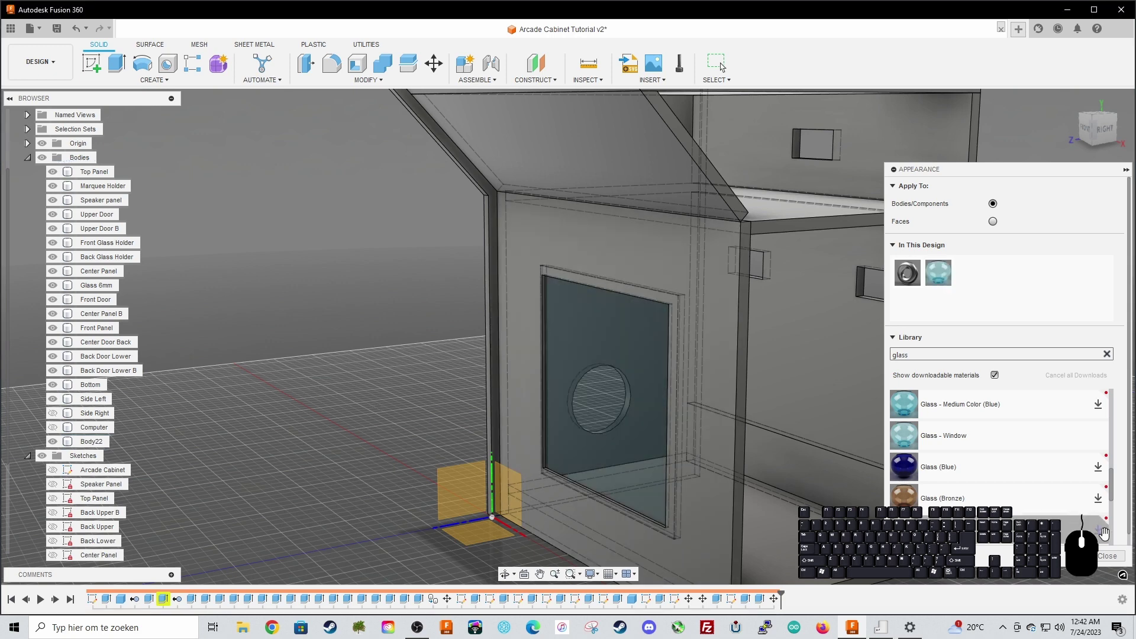
pyautogui.click(1107, 556)
# Step: Reapply the Glass - Window appearance to the recess body from the Front Panel's back side
pyautogui.keyDown('shift'); pyautogui.moveTo(300, 349); pyautogui.dragTo(228, 337, button='middle'); pyautogui.keyUp('shift')
pyautogui.click(639, 400)
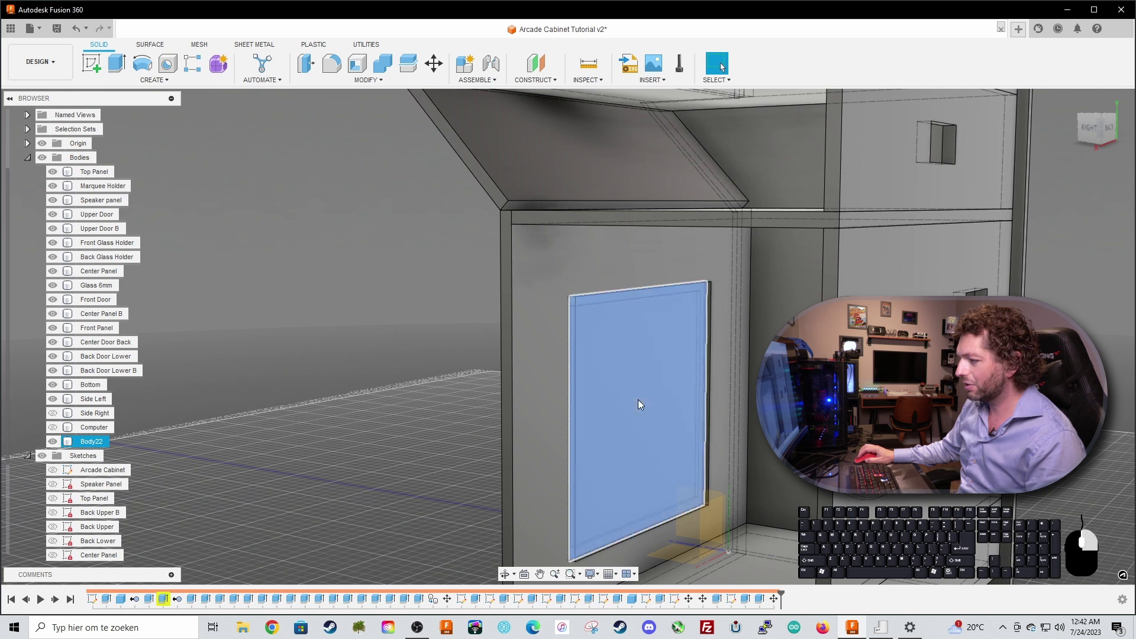
pyautogui.rightClick(638, 400)
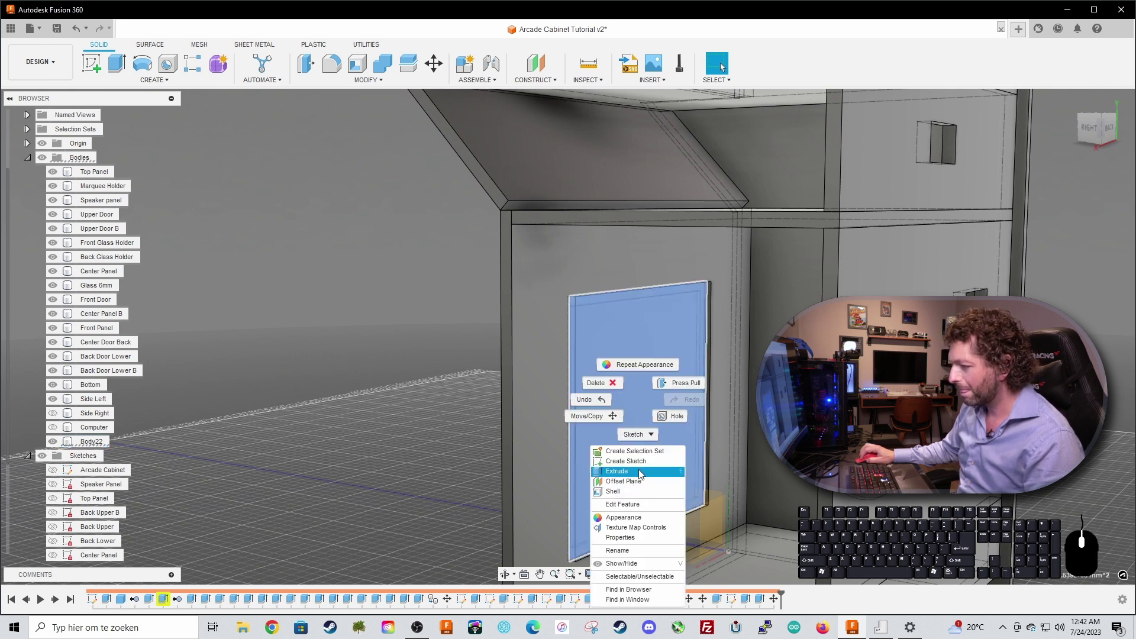
pyautogui.click(645, 518)
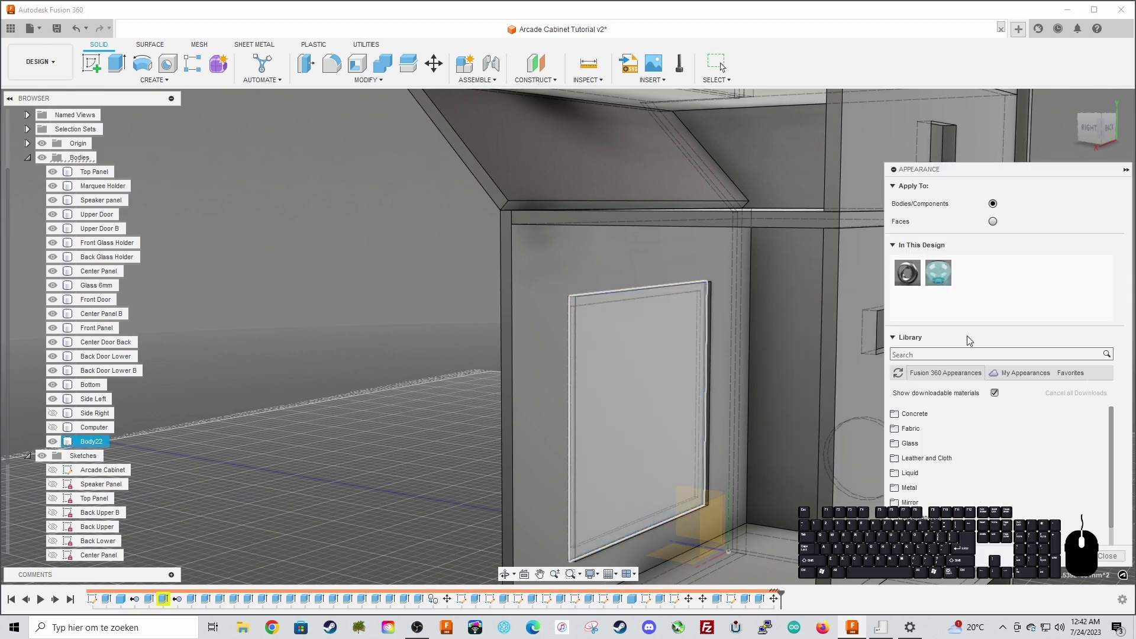
pyautogui.moveTo(652, 388); pyautogui.dragTo(650, 392)
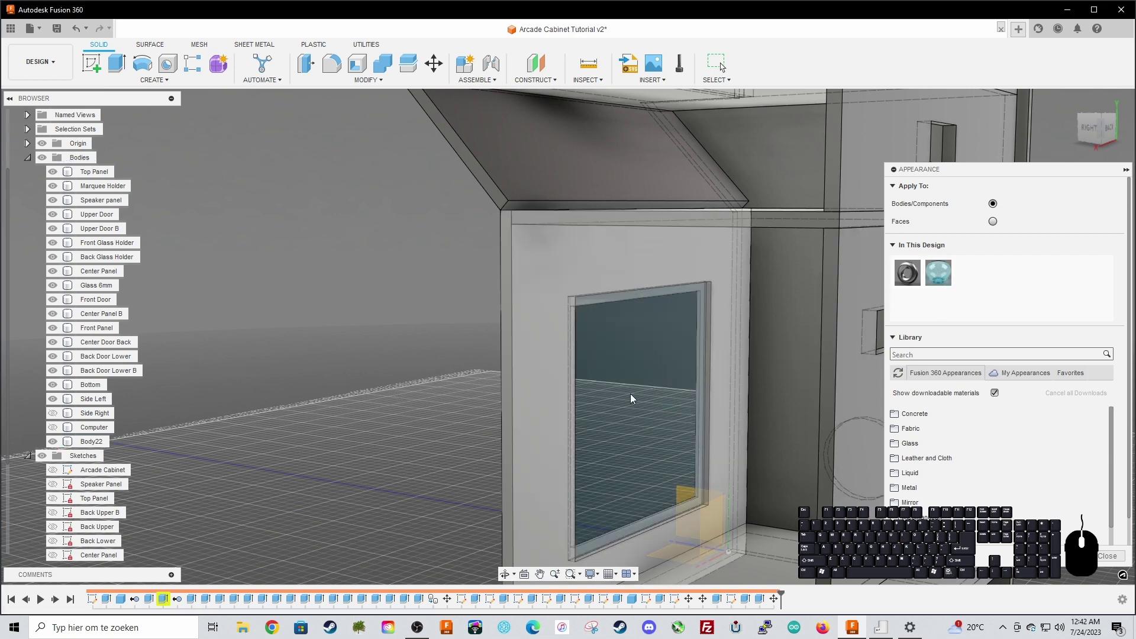
pyautogui.press('Escape')
# Step: Show the Computer body inside the cabinet behind the glass
pyautogui.scroll(5, 435, 363)
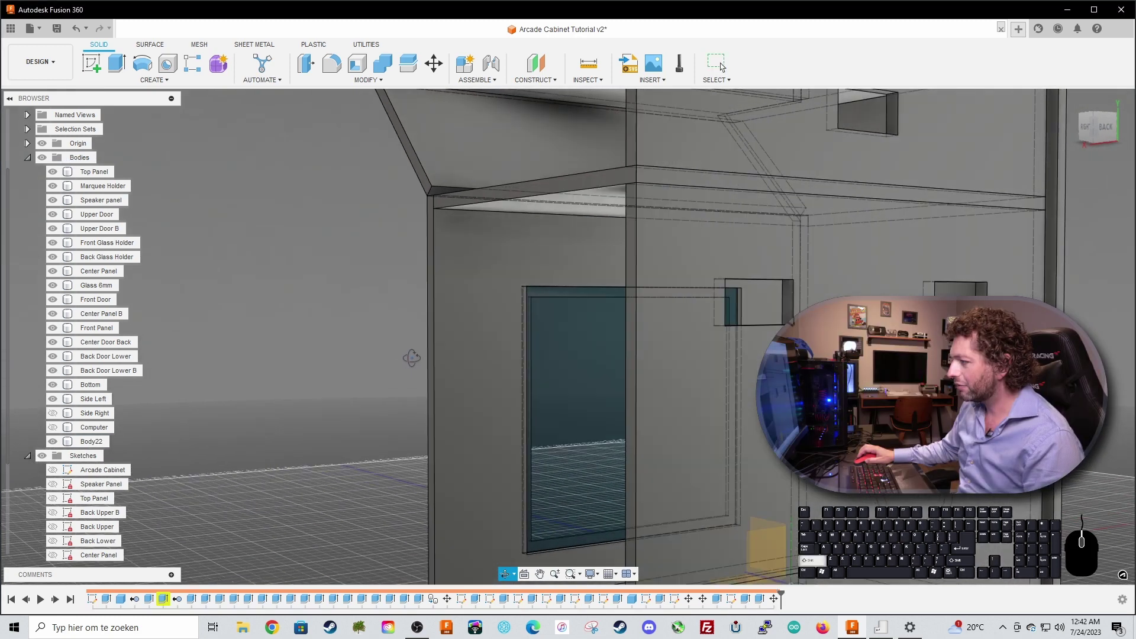
pyautogui.scroll(-6, 384, 357)
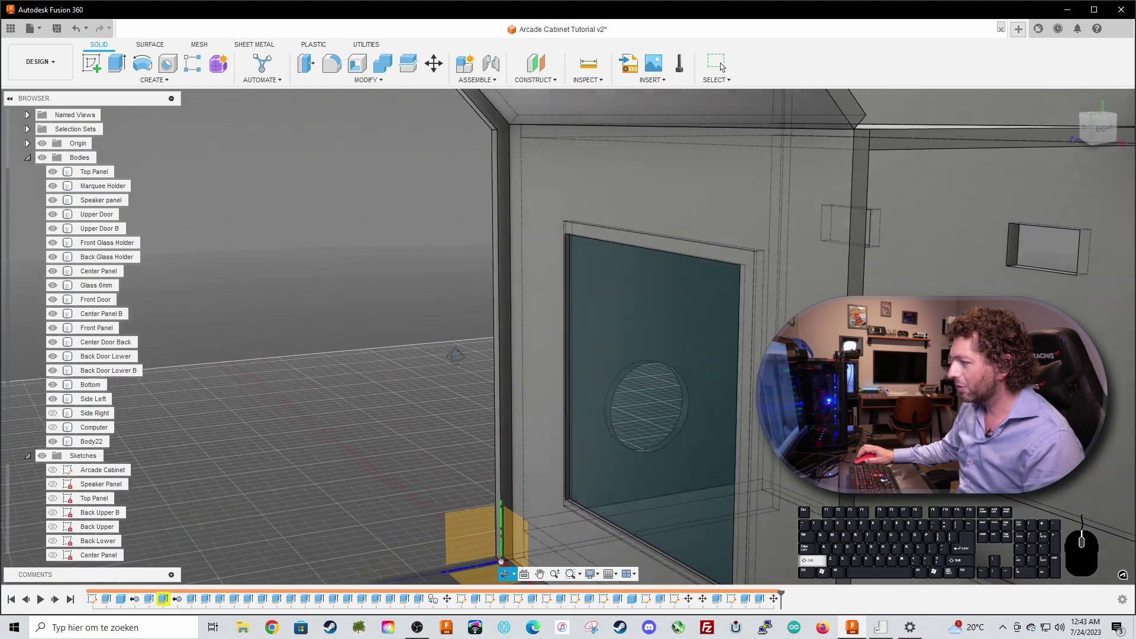
pyautogui.keyDown('shift'); pyautogui.moveTo(456, 356); pyautogui.dragTo(384, 349, button='middle'); pyautogui.keyUp('shift')
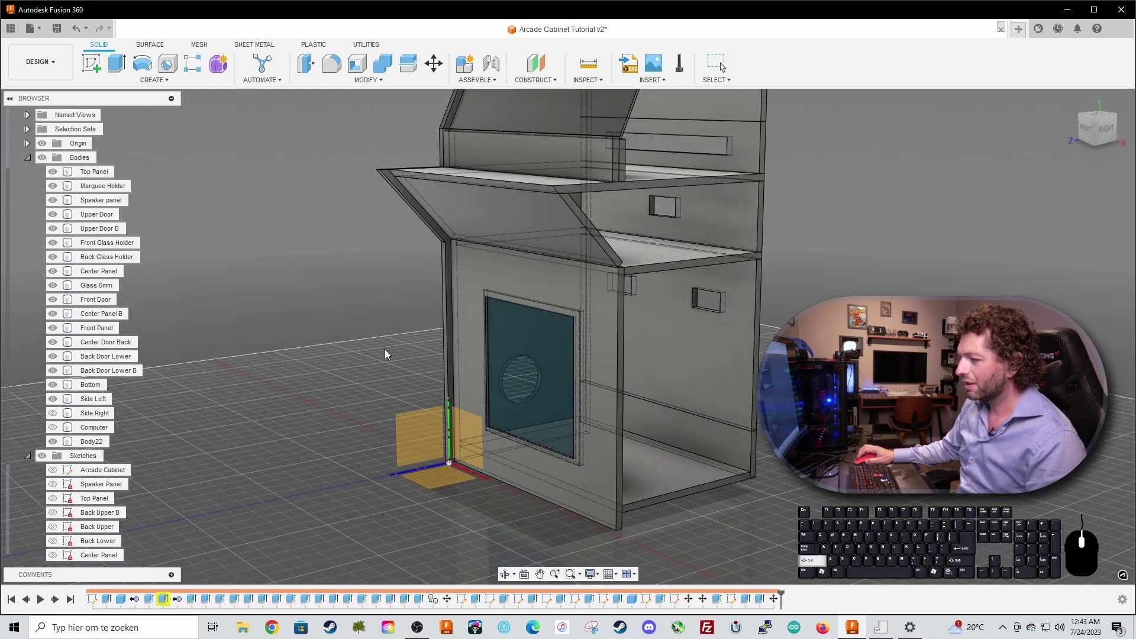
pyautogui.click(53, 427)
pyautogui.keyDown('shift'); pyautogui.moveTo(270, 414); pyautogui.dragTo(350, 323, button='middle'); pyautogui.keyUp('shift')
pyautogui.scroll(6, 362, 360)
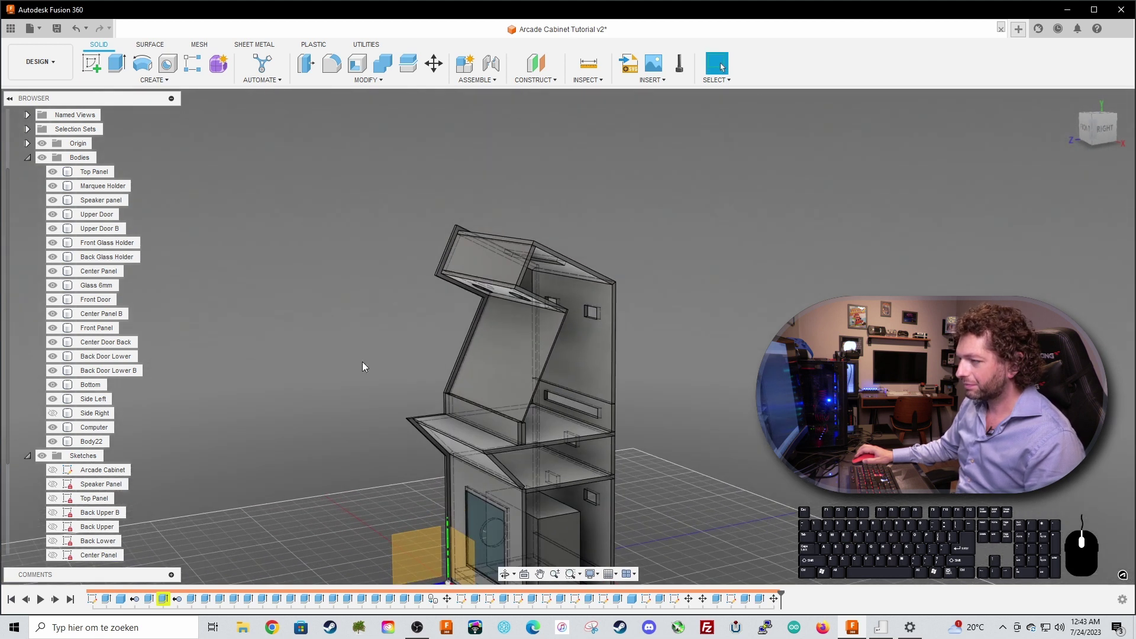
pyautogui.click(495, 283)
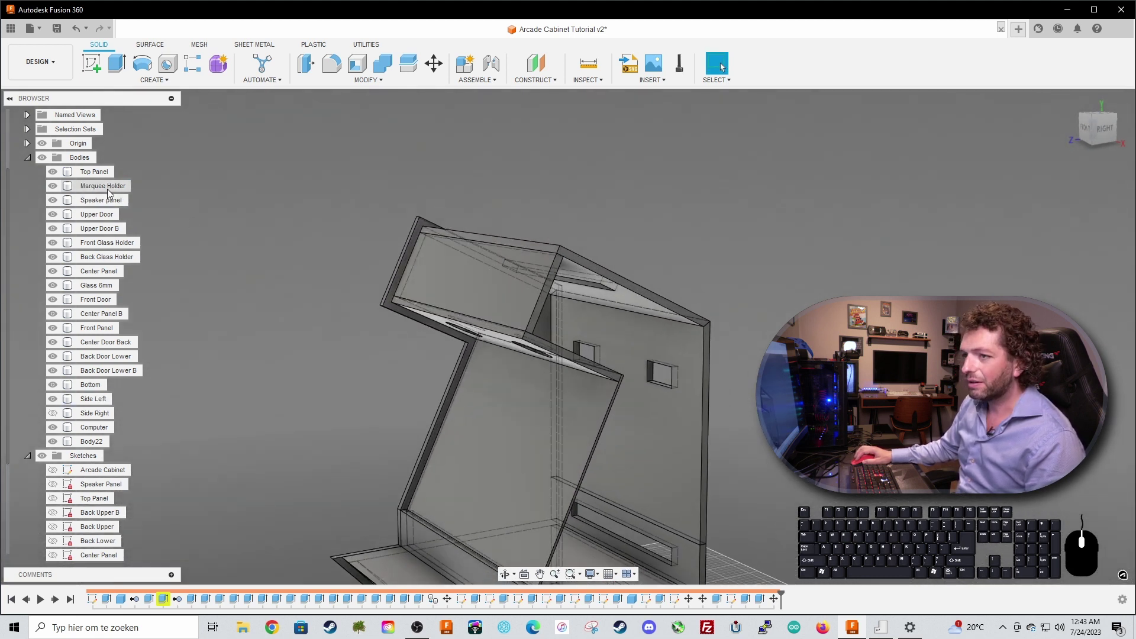
pyautogui.keyDown('shift'); pyautogui.moveTo(315, 272); pyautogui.dragTo(312, 324, button='middle'); pyautogui.keyUp('shift')
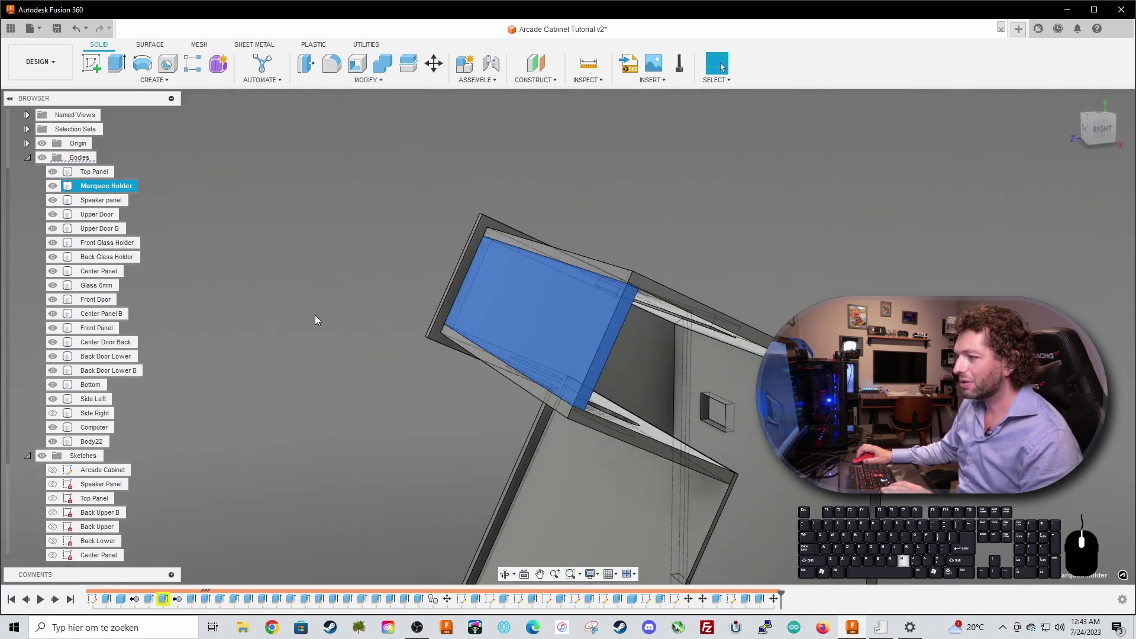
pyautogui.press('m')
pyautogui.moveTo(457, 327); pyautogui.dragTo(557, 362)
pyautogui.press('Escape')
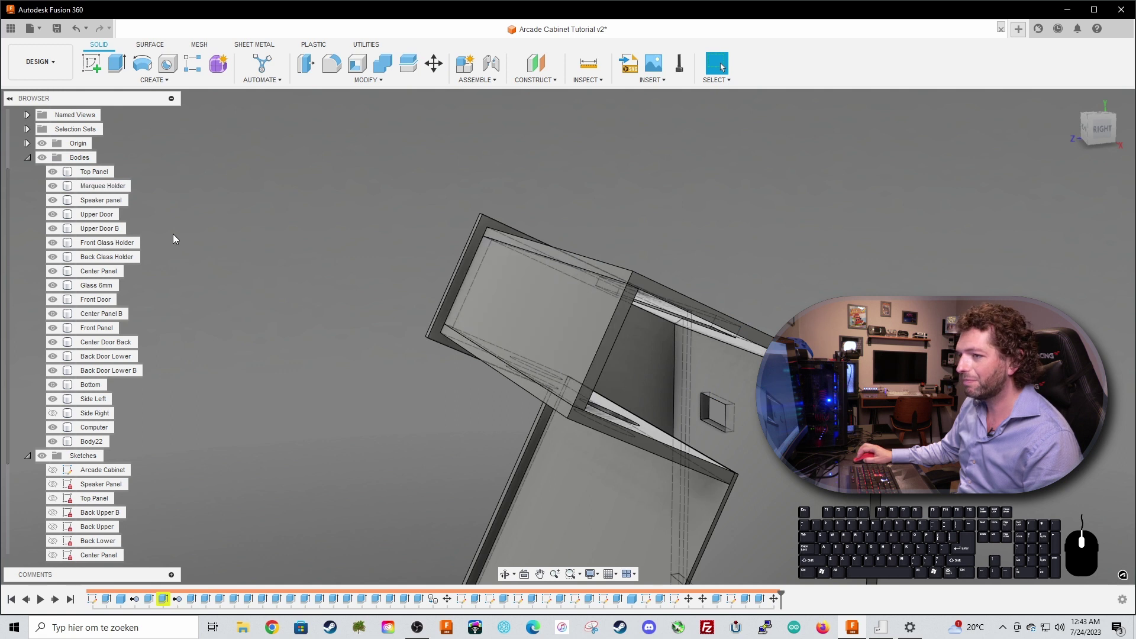
# Step: Move the Marquee Holder inward between the sloped panels, with the move pivot reset to align with the lower panel
pyautogui.press('m')
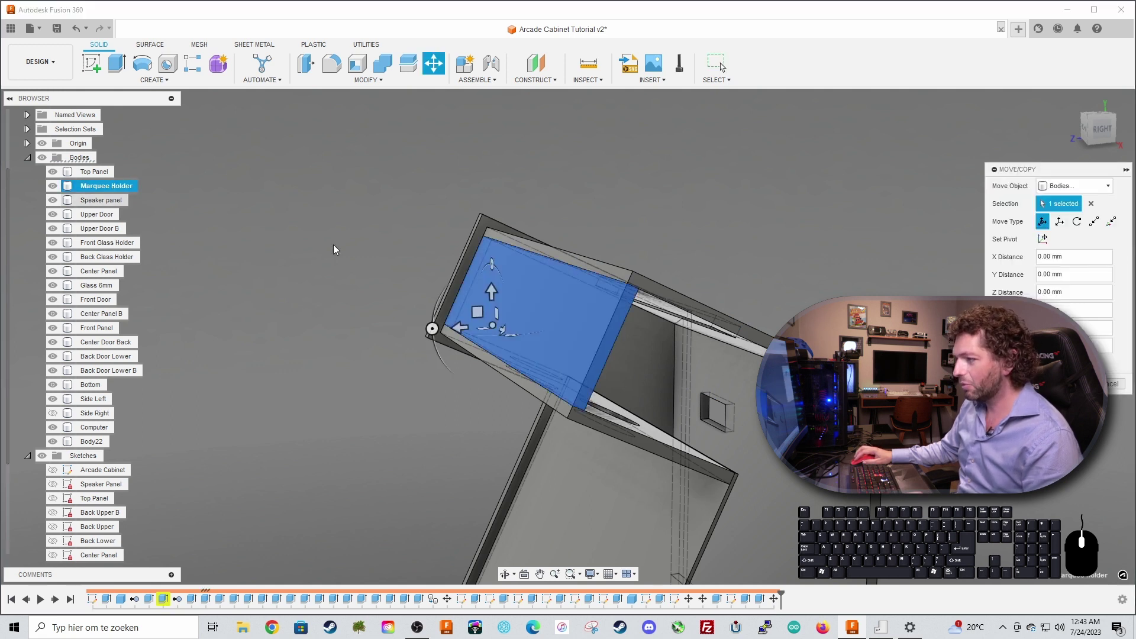
pyautogui.click(1044, 240)
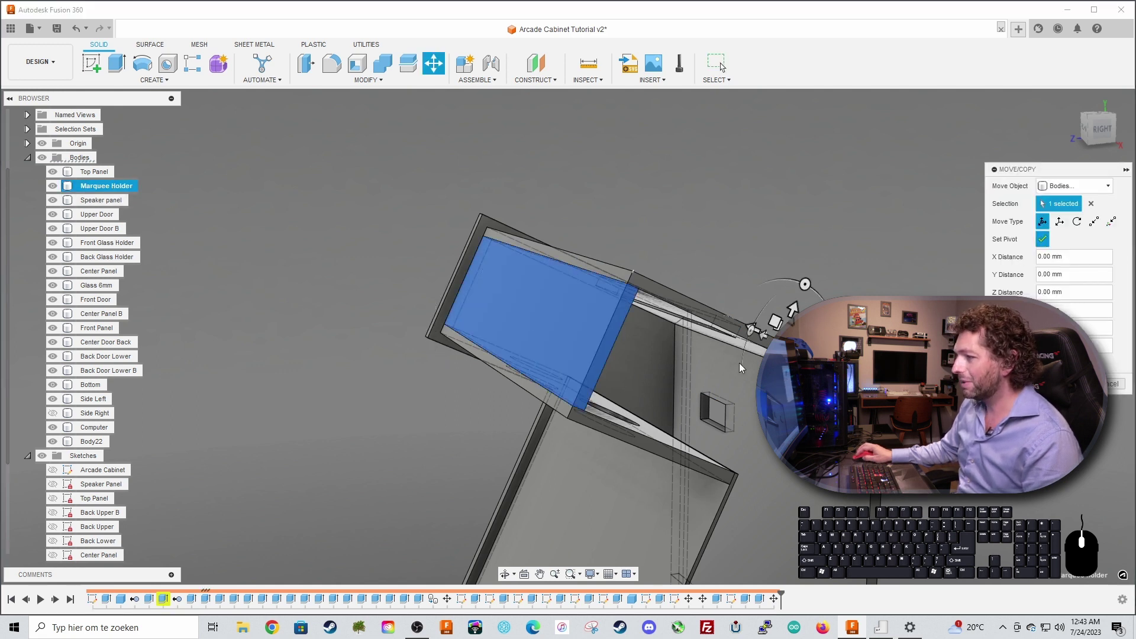
pyautogui.click(620, 424)
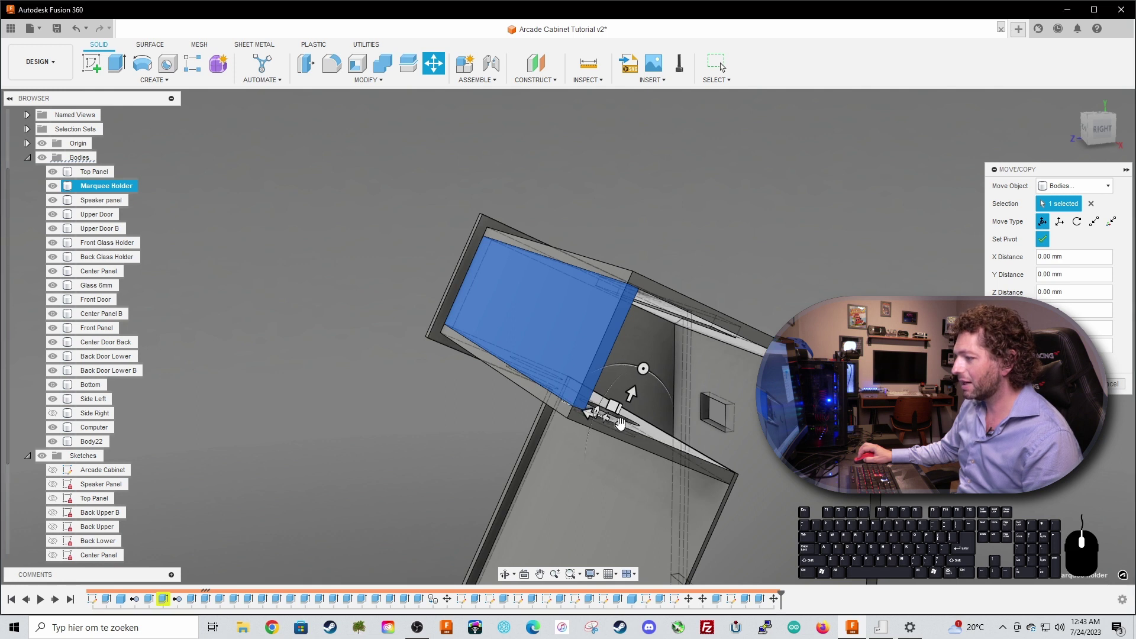
pyautogui.click(1044, 240)
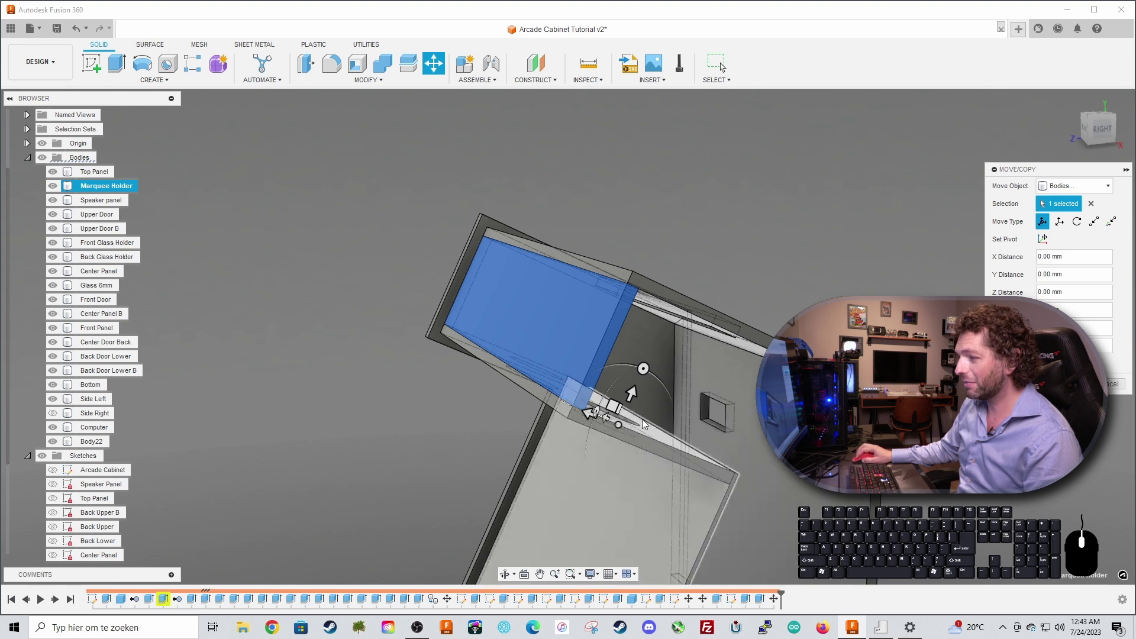
pyautogui.moveTo(591, 413); pyautogui.dragTo(629, 430)
pyautogui.keyDown('shift'); pyautogui.moveTo(629, 430); pyautogui.dragTo(599, 424, button='middle'); pyautogui.keyUp('shift')
pyautogui.moveTo(585, 436)
pyautogui.mouseDown()
pyautogui.moveTo(562, 431)
pyautogui.moveTo(570, 444)
pyautogui.mouseUp()
pyautogui.press('Return')
pyautogui.keyDown('shift'); pyautogui.moveTo(416, 424); pyautogui.dragTo(348, 439, button='middle'); pyautogui.keyUp('shift')
# Step: Extrude the Marquee Holder's front face 6 mm as a new body
pyautogui.click(525, 338)
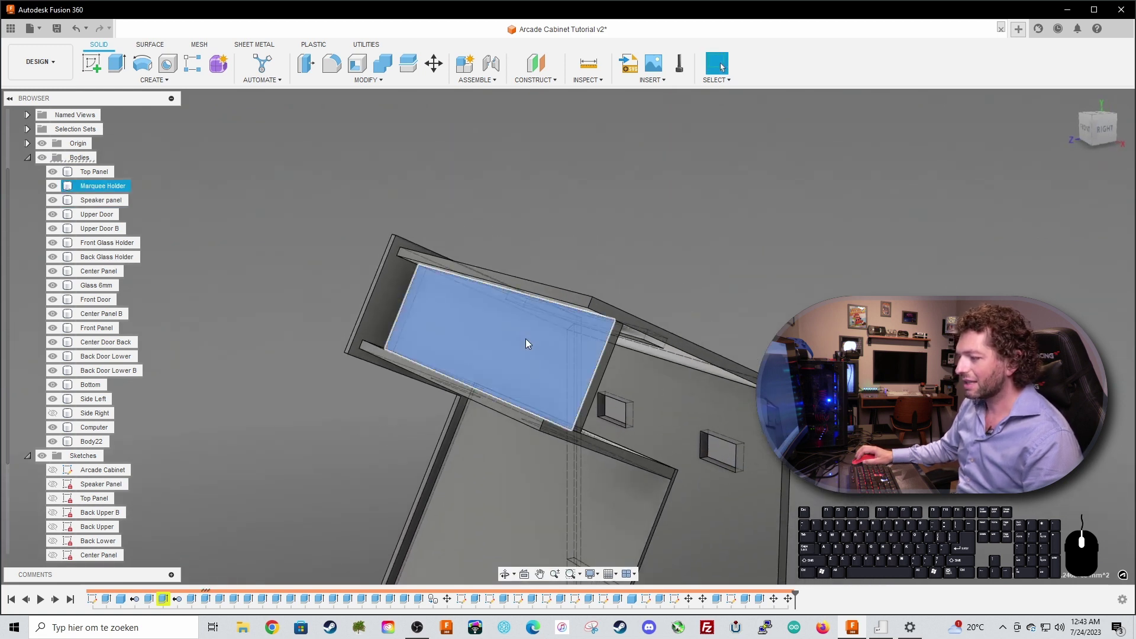
pyautogui.press('e')
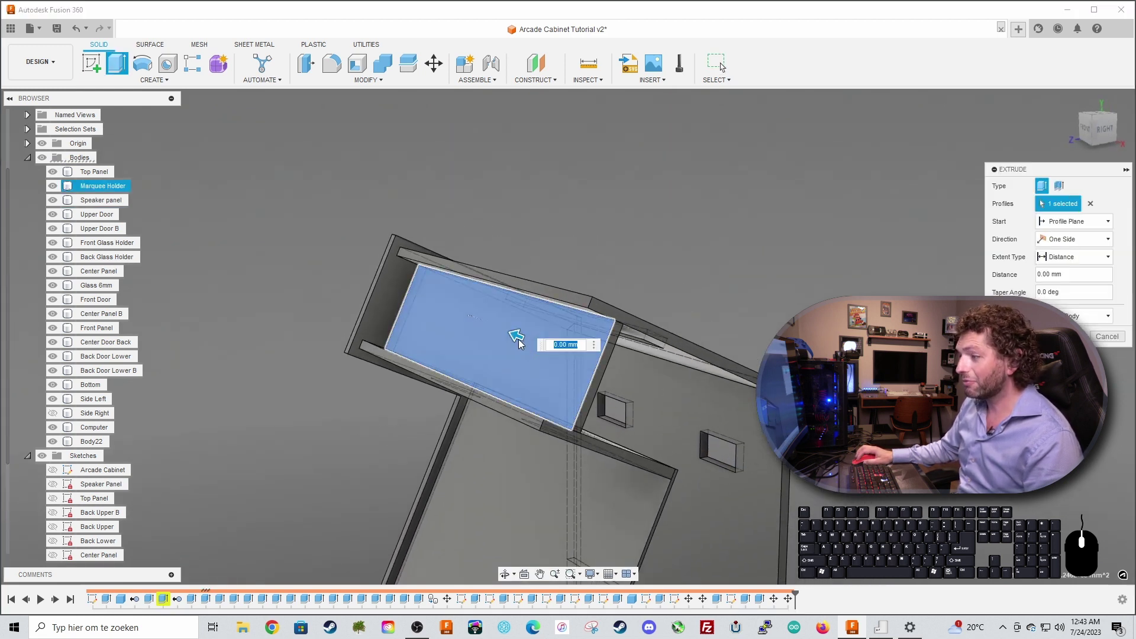
pyautogui.write('3')
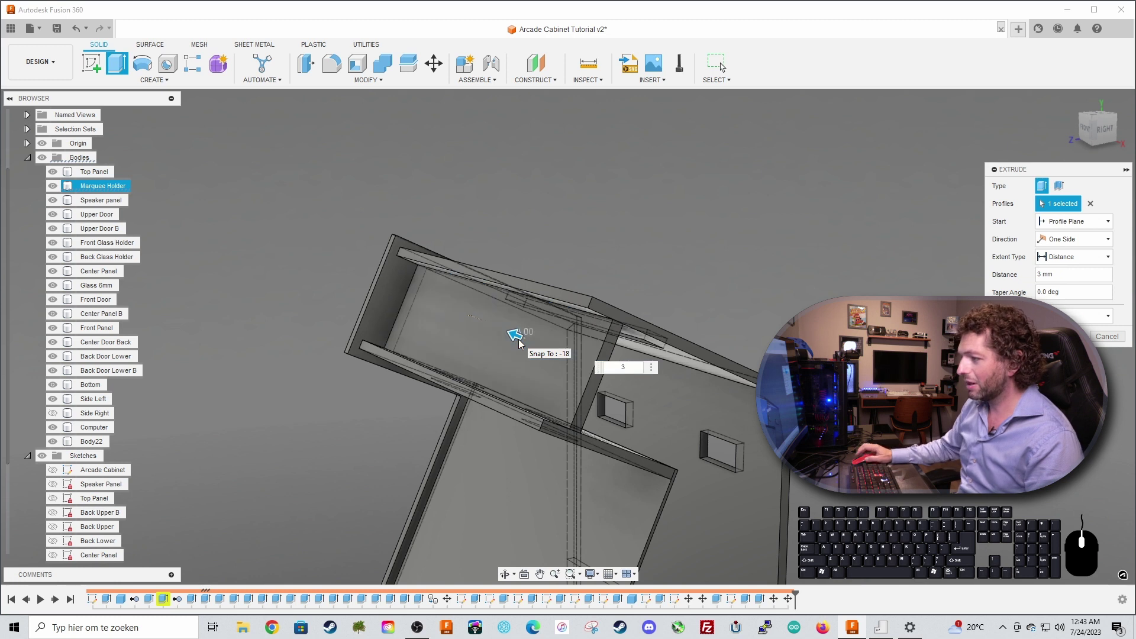
pyautogui.click(1095, 315)
pyautogui.click(631, 369)
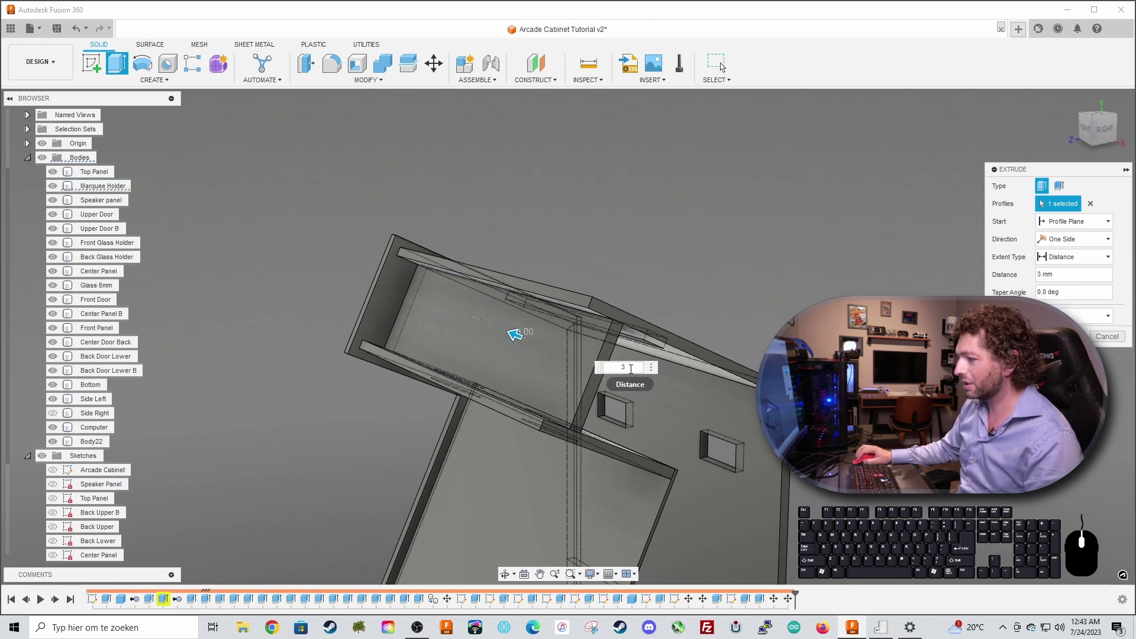
pyautogui.write('6')
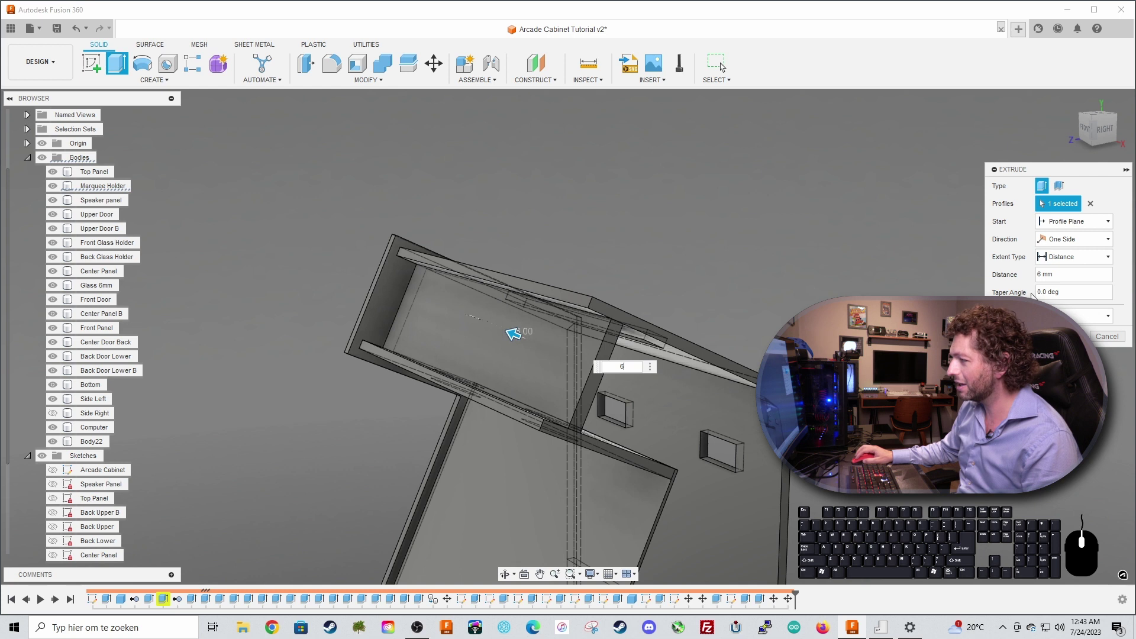
pyautogui.click(1074, 318)
pyautogui.click(1073, 367)
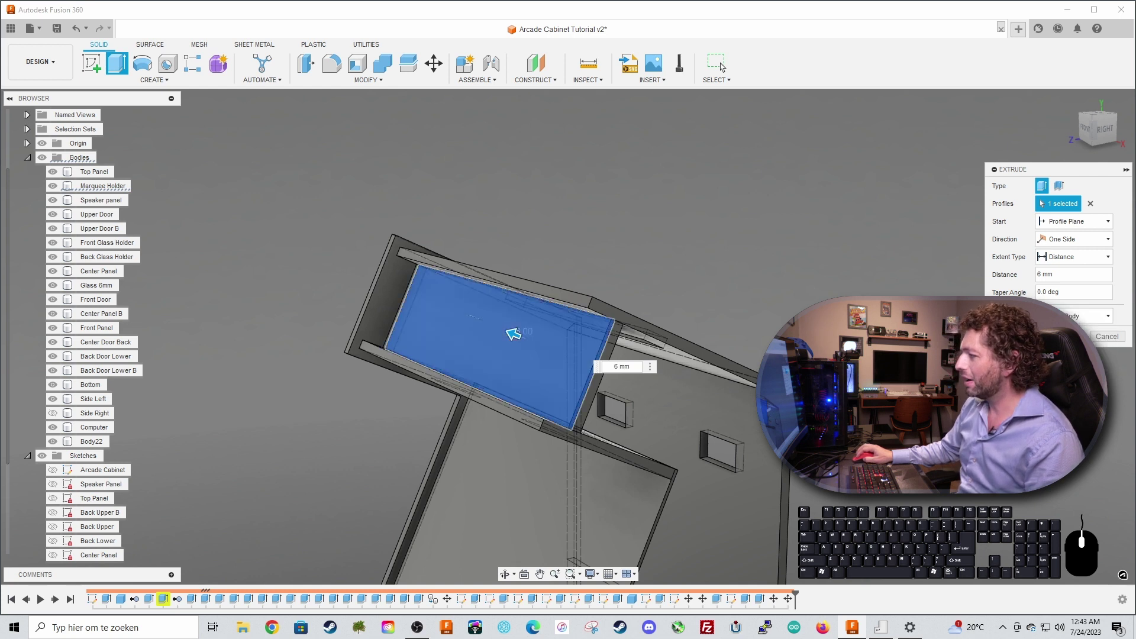
pyautogui.press('Return')
# Step: Apply the design's existing Glass - Window appearance to the new body in front of the Marquee Holder
pyautogui.moveTo(521, 349)
pyautogui.keyDown('shift'); pyautogui.mouseDown(button='middle')
pyautogui.moveTo(597, 319)
pyautogui.moveTo(503, 355)
pyautogui.mouseUp(button='middle'); pyautogui.keyUp('shift')
pyautogui.rightClick(504, 359)
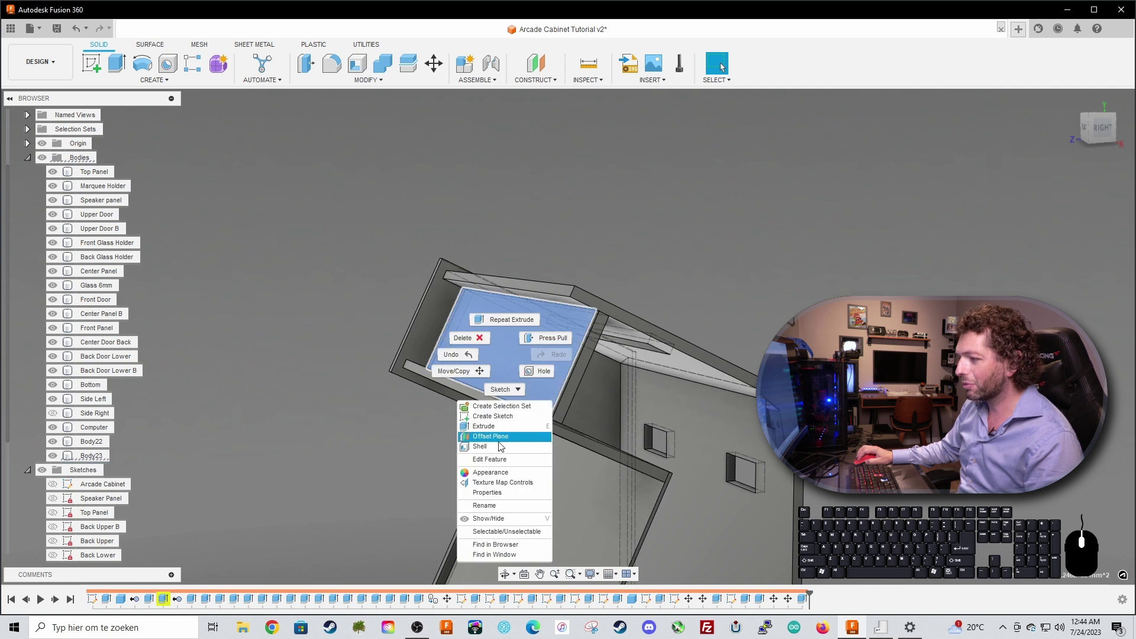
pyautogui.click(508, 472)
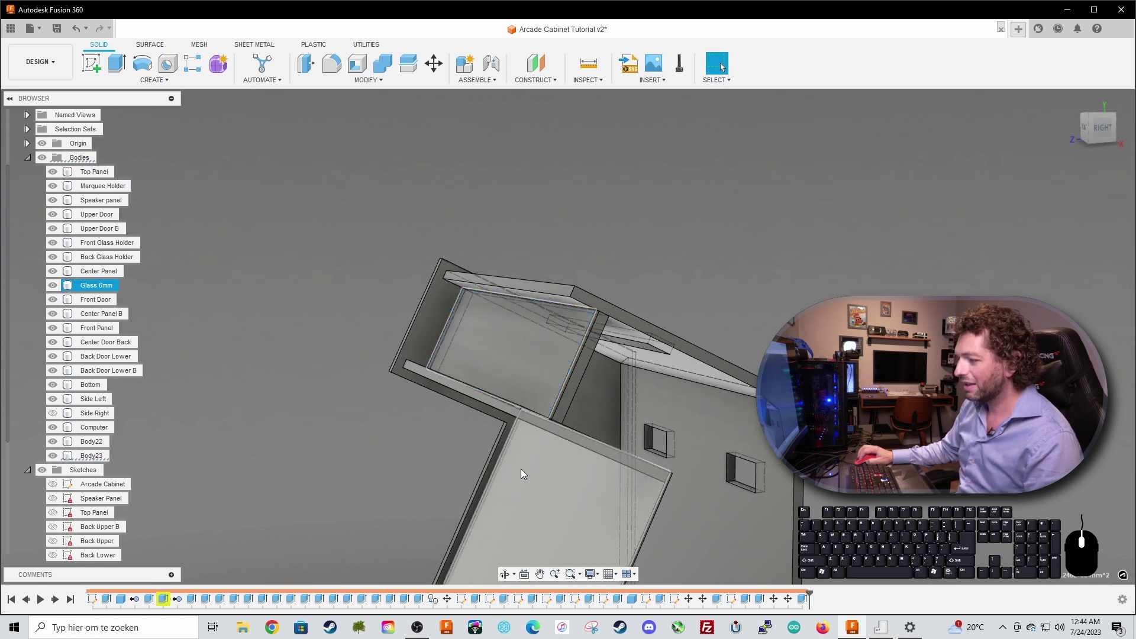
pyautogui.moveTo(947, 271); pyautogui.dragTo(580, 349)
pyautogui.keyDown('shift'); pyautogui.moveTo(715, 239); pyautogui.dragTo(709, 225, button='middle'); pyautogui.keyUp('shift')
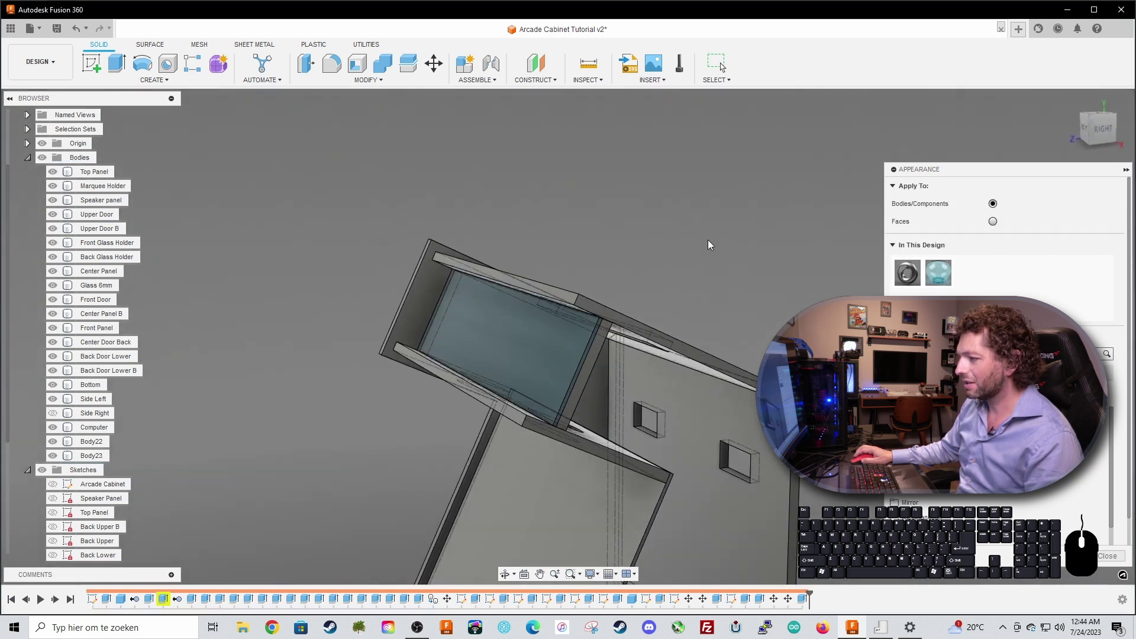
# Step: Rename the new body in front of the Marquee Holder as Marquee Glass
pyautogui.doubleClick(94, 455)
pyautogui.write('Mar')
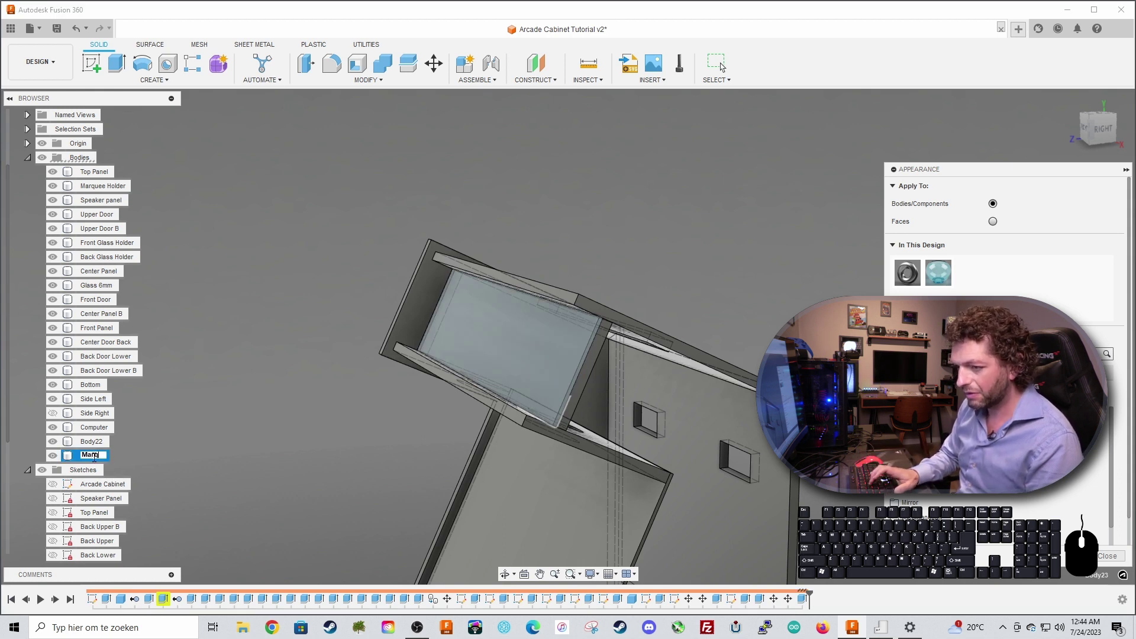
pyautogui.write('quee Glass')
pyautogui.press('Return')
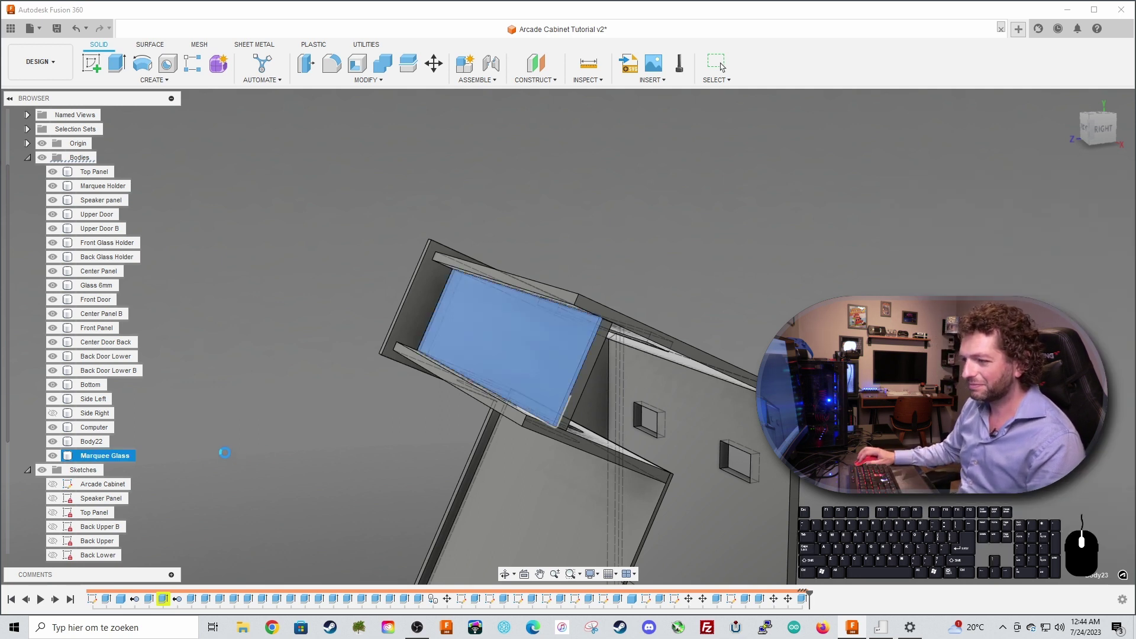
# Step: Change the name of Body23, the pane in front of the marquee, to Marquee Glass
pyautogui.click(219, 452)
pyautogui.click(87, 456)
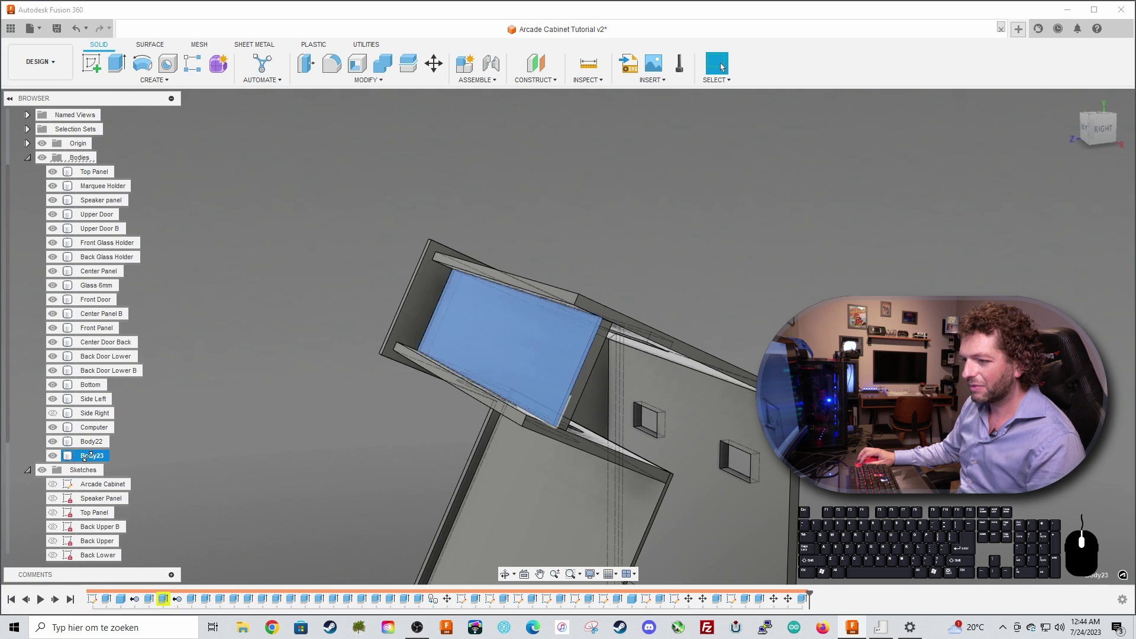
pyautogui.doubleClick(86, 455)
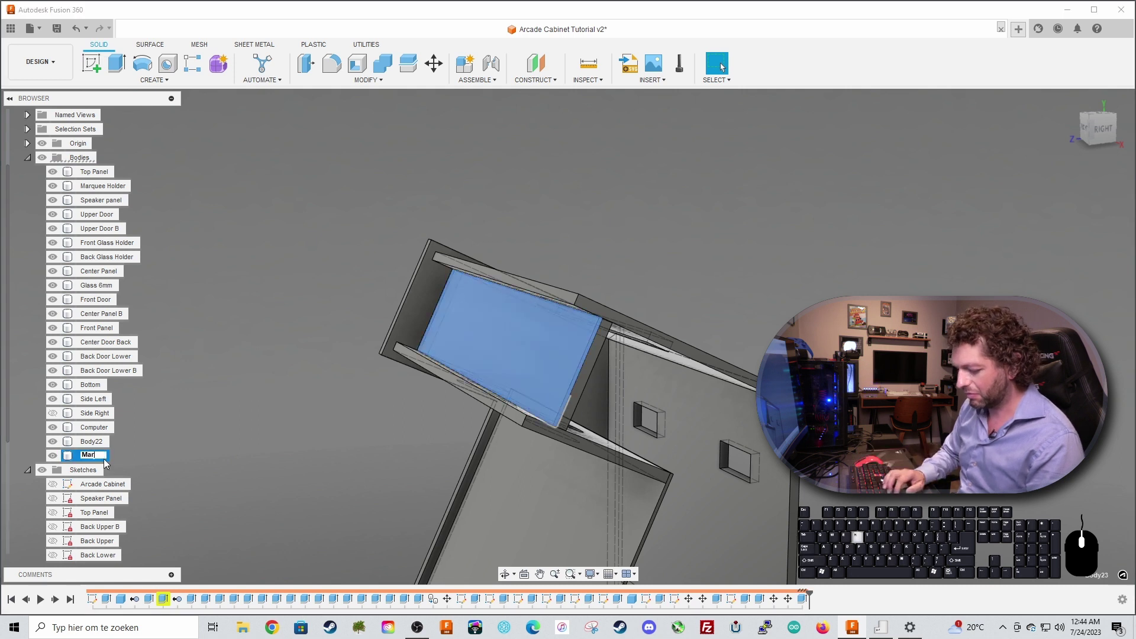
pyautogui.write('Marquee Glass')
pyautogui.press('Return')
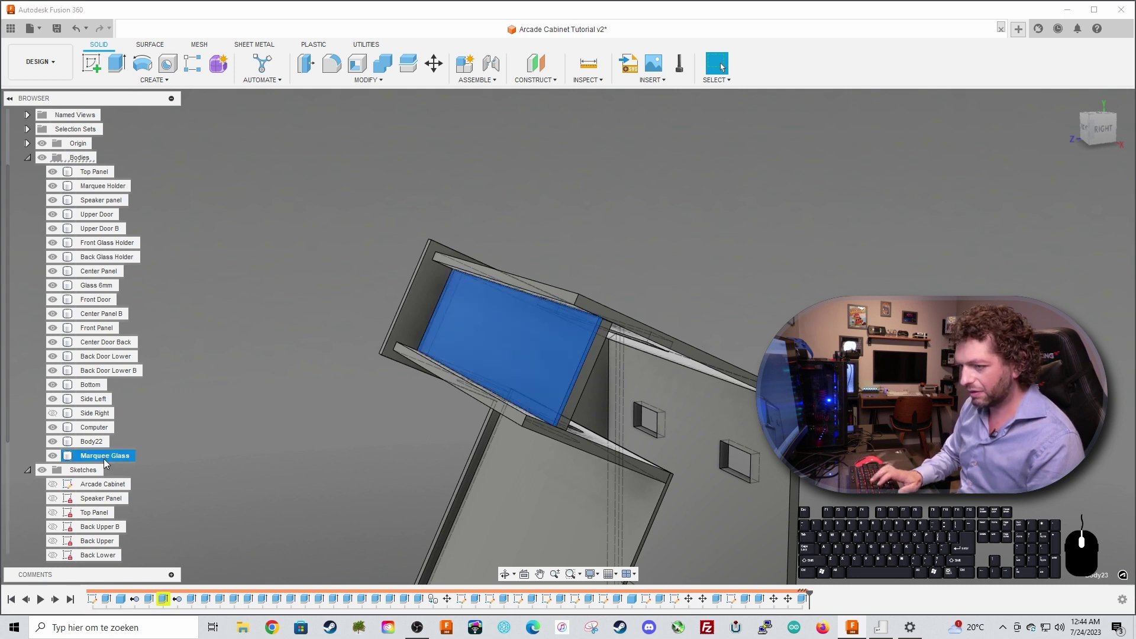
# Step: Rename Body22, the window in the Front Panel, as Front PC Window 3mm Plexi
pyautogui.click(93, 442)
pyautogui.scroll(-3, 296, 484)
pyautogui.moveTo(296, 485); pyautogui.dragTo(300, 339, button='middle')
pyautogui.scroll(-2, 284, 354)
pyautogui.scroll(3, 296, 347)
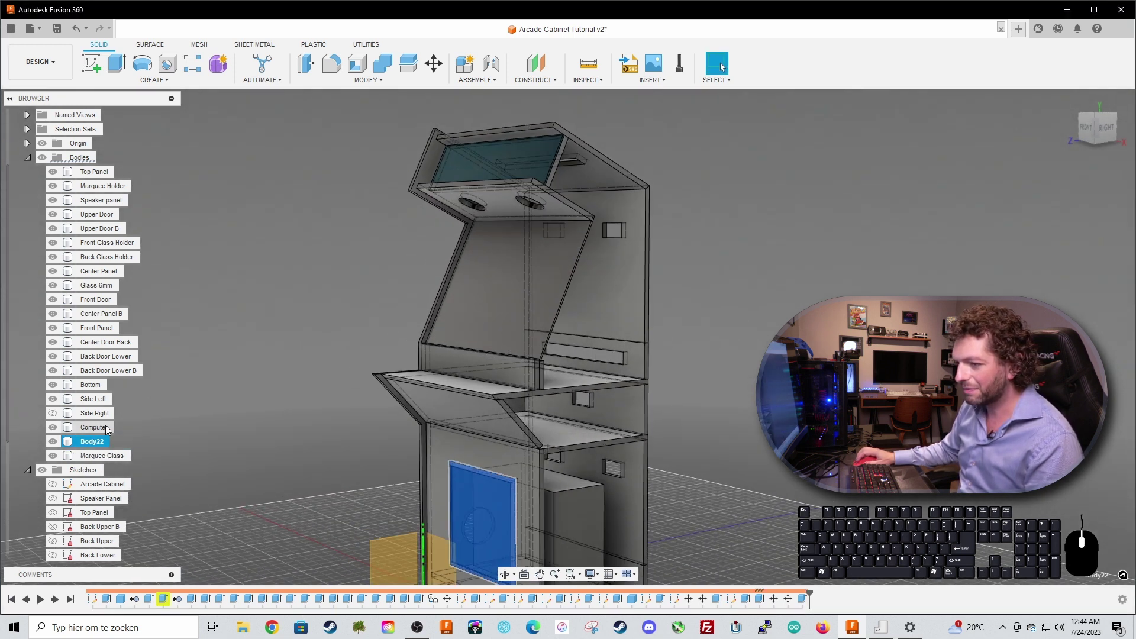
pyautogui.doubleClick(93, 441)
pyautogui.write('Front PC Window 3mm Plex')
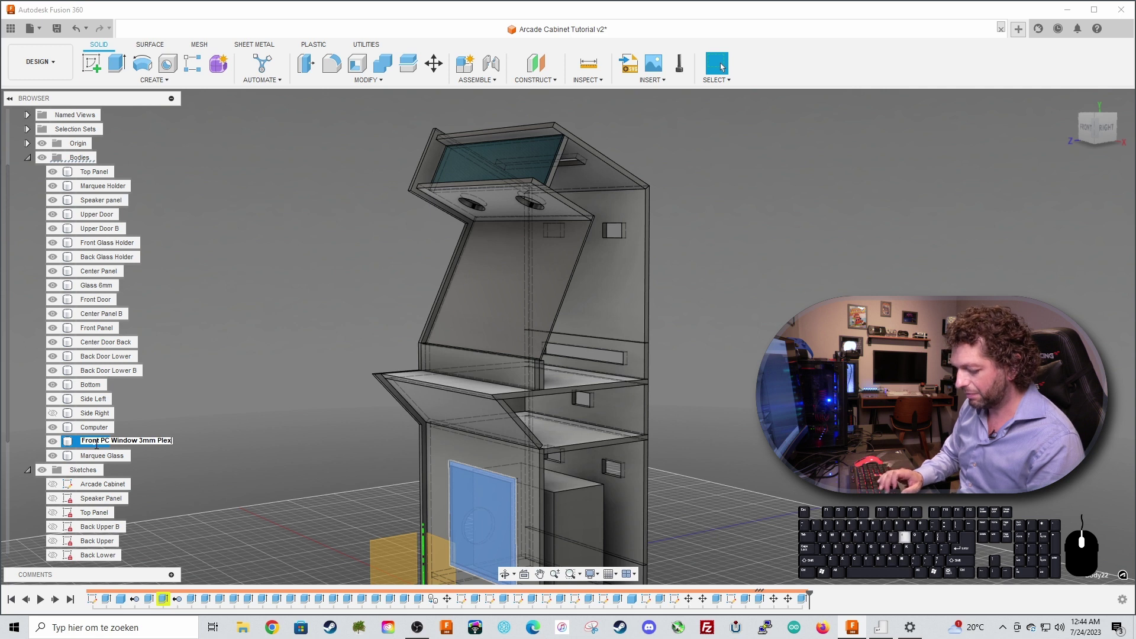
pyautogui.write('i')
pyautogui.press('Return')
pyautogui.click(283, 439)
# Step: Apply the design's existing glass appearance to the Glass 6mm body, removing the appearances applied to its faces
pyautogui.scroll(-2, 292, 443)
pyautogui.keyDown('shift'); pyautogui.moveTo(300, 396); pyautogui.dragTo(273, 392, button='middle'); pyautogui.keyUp('shift')
pyautogui.scroll(2, 273, 392)
pyautogui.keyDown('shift'); pyautogui.moveTo(284, 349); pyautogui.dragTo(300, 329, button='middle'); pyautogui.keyUp('shift')
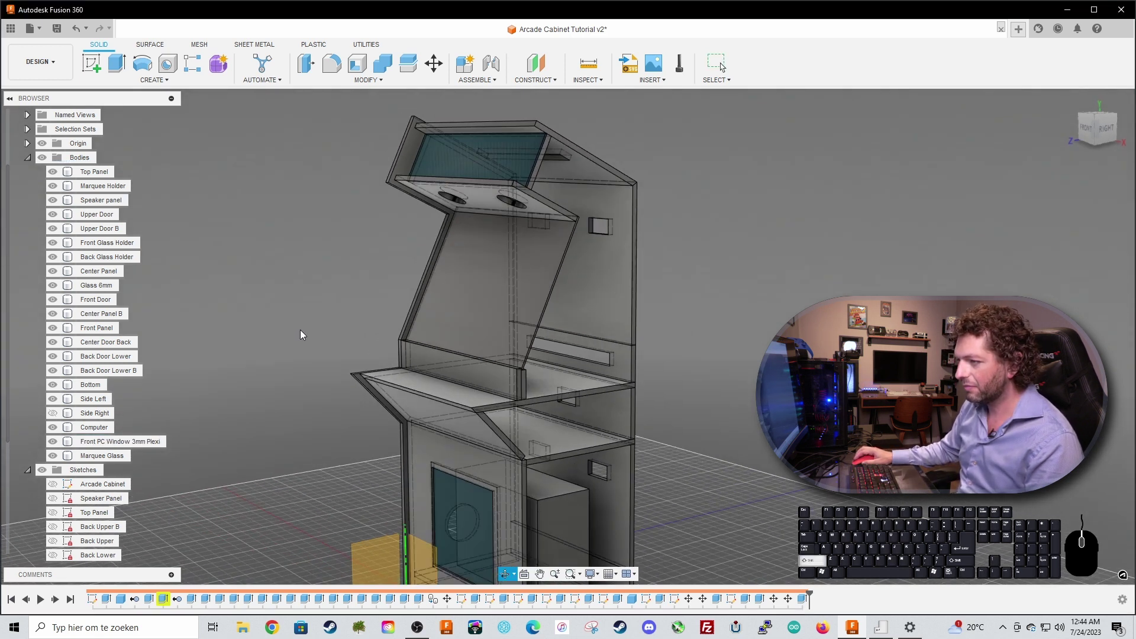
pyautogui.rightClick(499, 297)
pyautogui.click(508, 418)
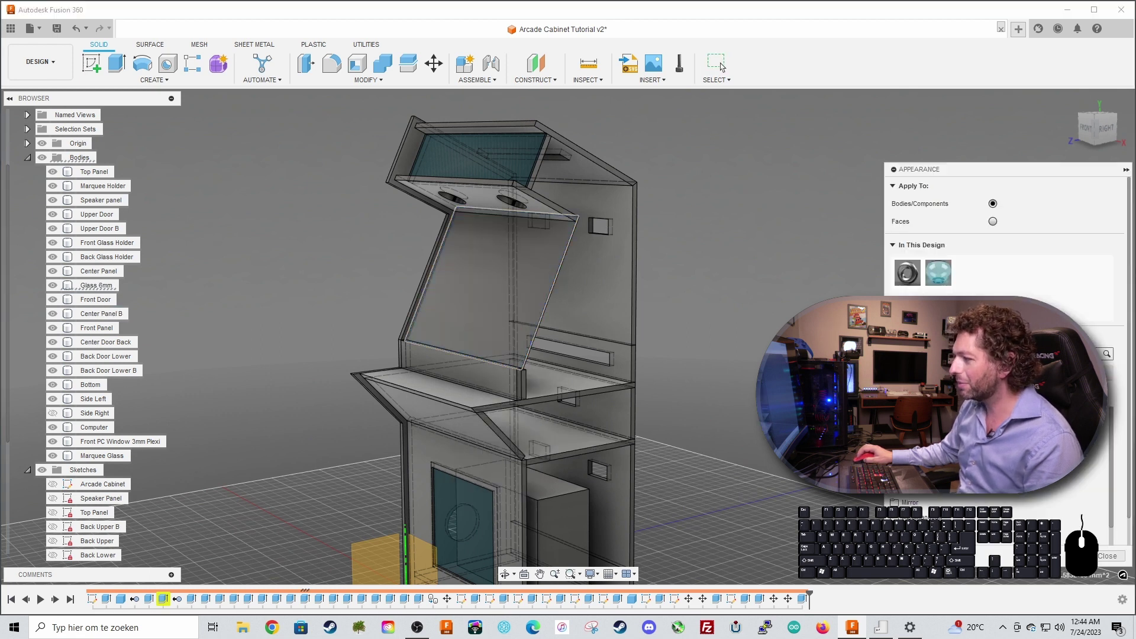
pyautogui.moveTo(794, 318); pyautogui.dragTo(499, 315)
pyautogui.moveTo(677, 299)
pyautogui.keyDown('shift'); pyautogui.mouseDown(button='middle')
pyautogui.moveTo(650, 302)
pyautogui.moveTo(662, 303)
pyautogui.mouseUp(button='middle'); pyautogui.keyUp('shift')
pyautogui.scroll(3, 567, 303)
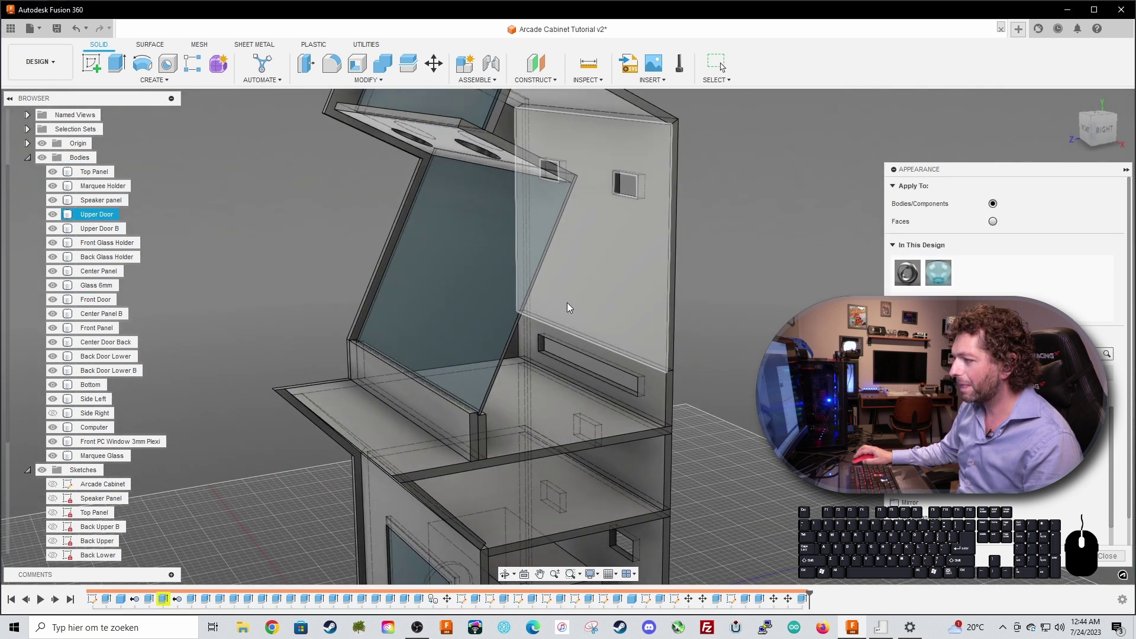
pyautogui.moveTo(566, 303); pyautogui.dragTo(684, 345, button='middle')
pyautogui.moveTo(941, 276); pyautogui.dragTo(585, 346)
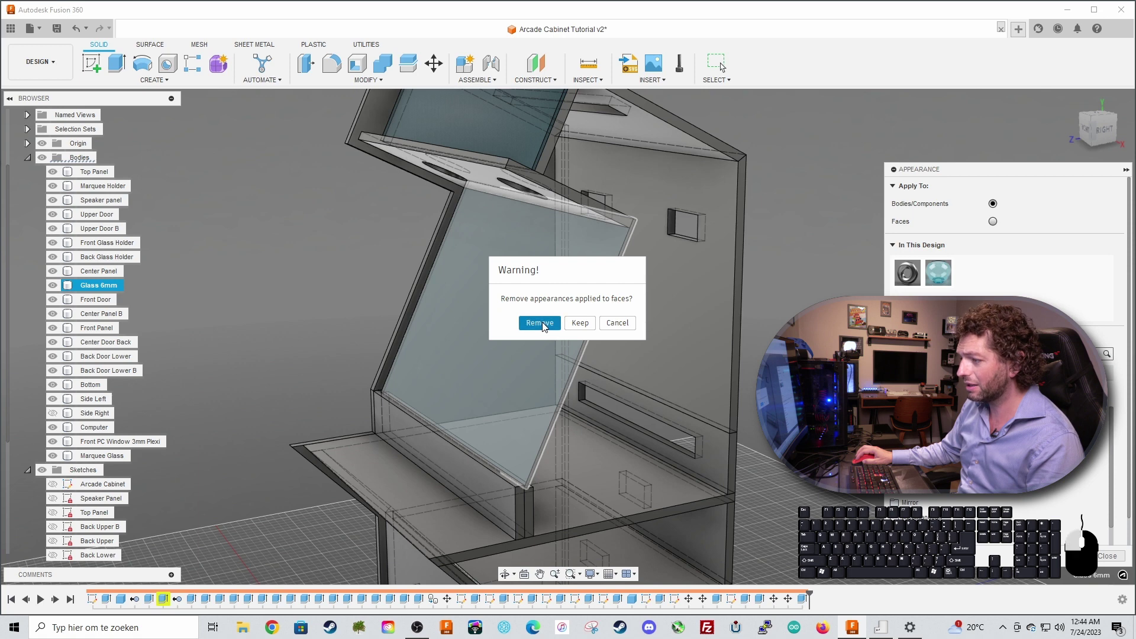
pyautogui.click(540, 323)
# Step: Finish editing appearances and examine the whole cabinet with its marquee, screen and PC window panes
pyautogui.moveTo(304, 312)
pyautogui.keyDown('shift'); pyautogui.mouseDown(button='middle')
pyautogui.moveTo(241, 299)
pyautogui.moveTo(264, 290)
pyautogui.moveTo(321, 305)
pyautogui.mouseUp(button='middle'); pyautogui.keyUp('shift')
pyautogui.scroll(-5, 343, 331)
pyautogui.click(363, 355)
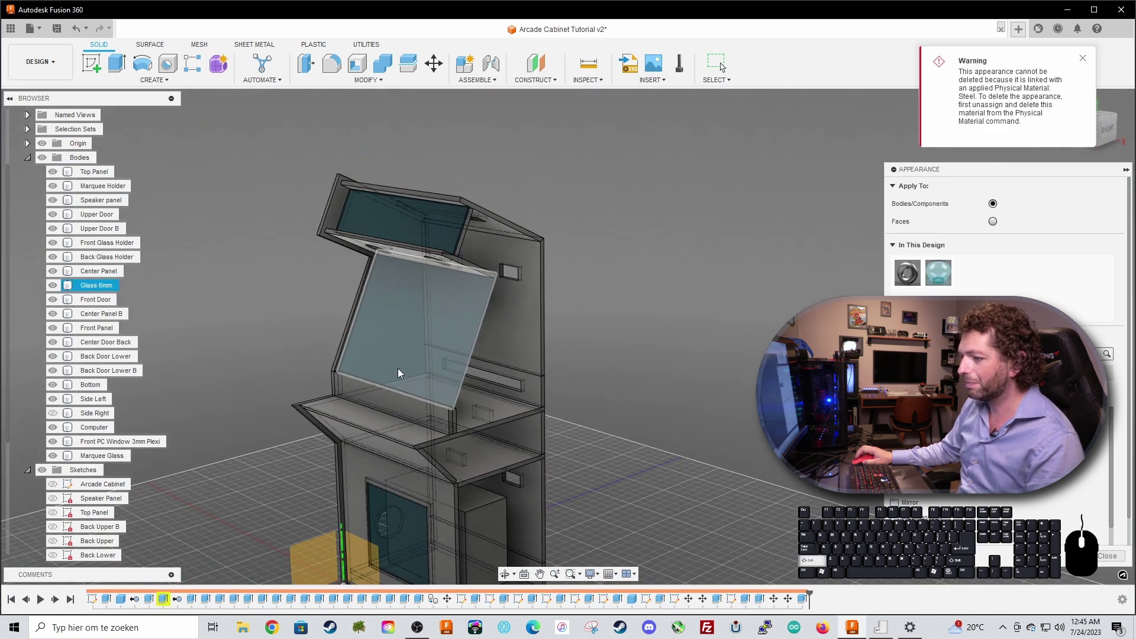
pyautogui.keyDown('shift'); pyautogui.moveTo(398, 372); pyautogui.dragTo(386, 361, button='middle'); pyautogui.keyUp('shift')
pyautogui.scroll(-2, 398, 369)
pyautogui.moveTo(479, 393); pyautogui.dragTo(528, 349, button='middle')
pyautogui.click(609, 378)
pyautogui.moveTo(608, 383); pyautogui.dragTo(620, 359, button='middle')
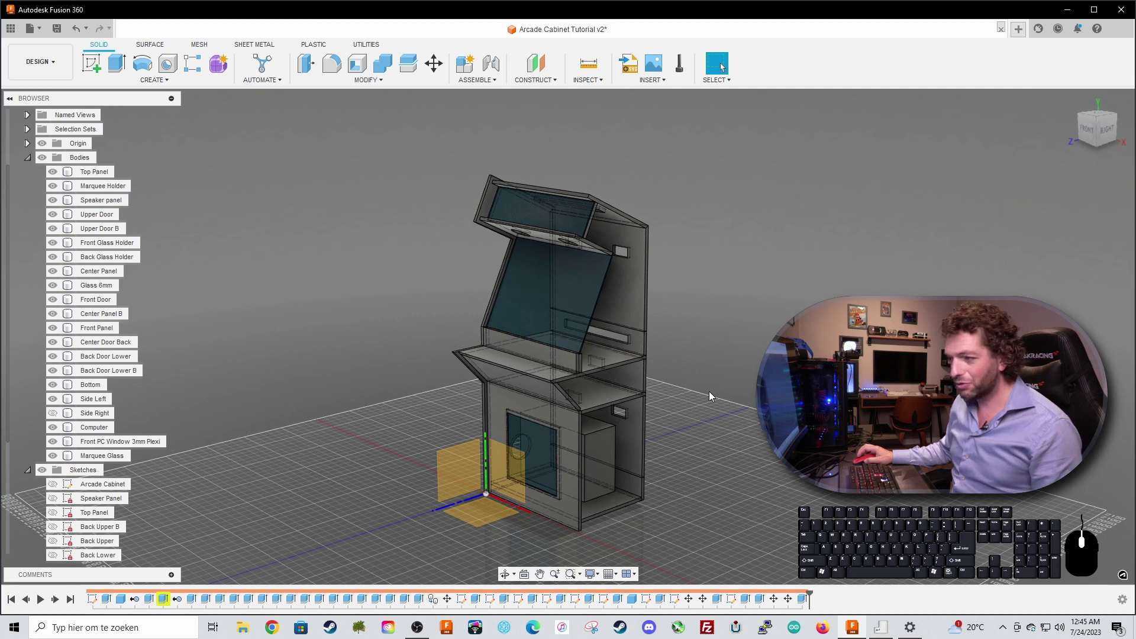
pyautogui.scroll(3, 551, 379)
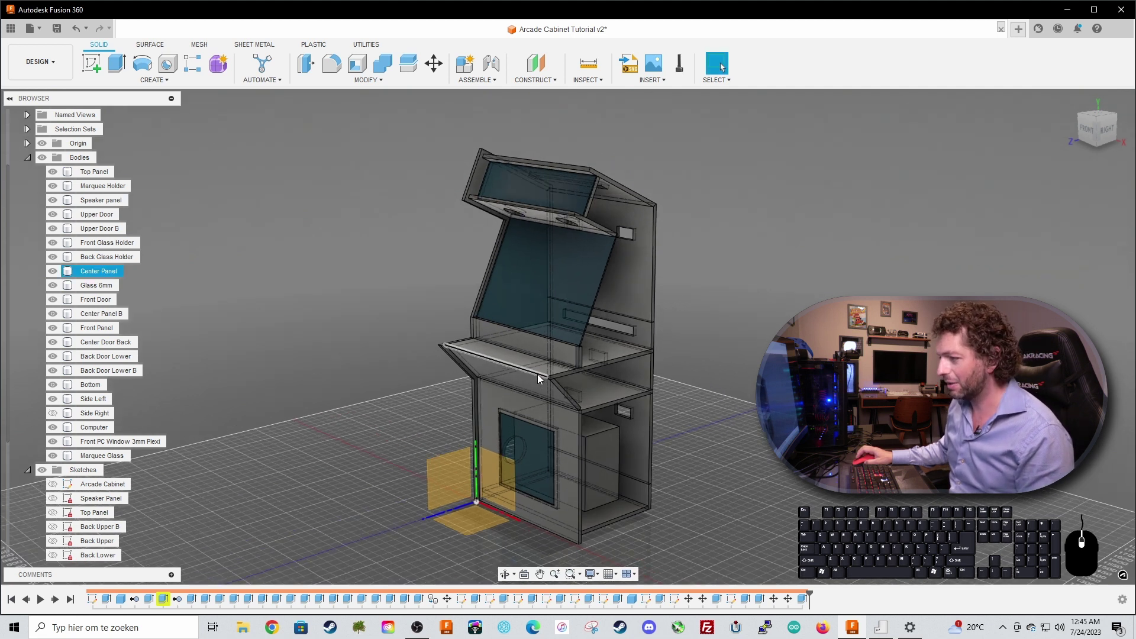
pyautogui.scroll(-2, 621, 373)
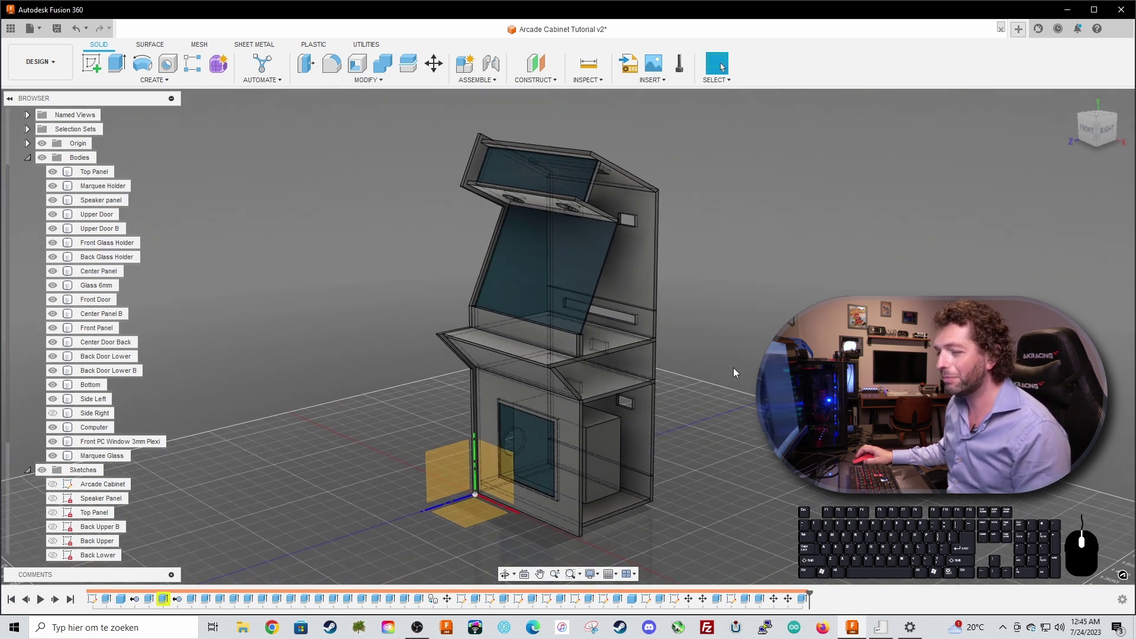
pyautogui.keyDown('shift'); pyautogui.moveTo(744, 371); pyautogui.dragTo(685, 371, button='middle'); pyautogui.keyUp('shift')
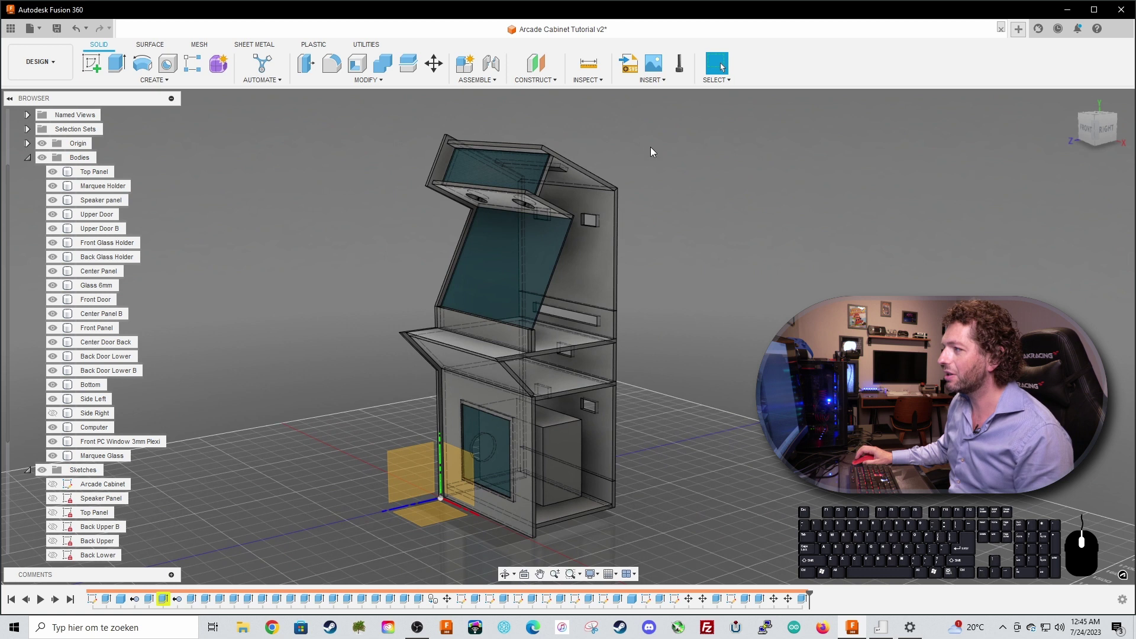
# Step: Start inserting a McMaster-Carr component and search the catalog for caster wheels
pyautogui.click(665, 80)
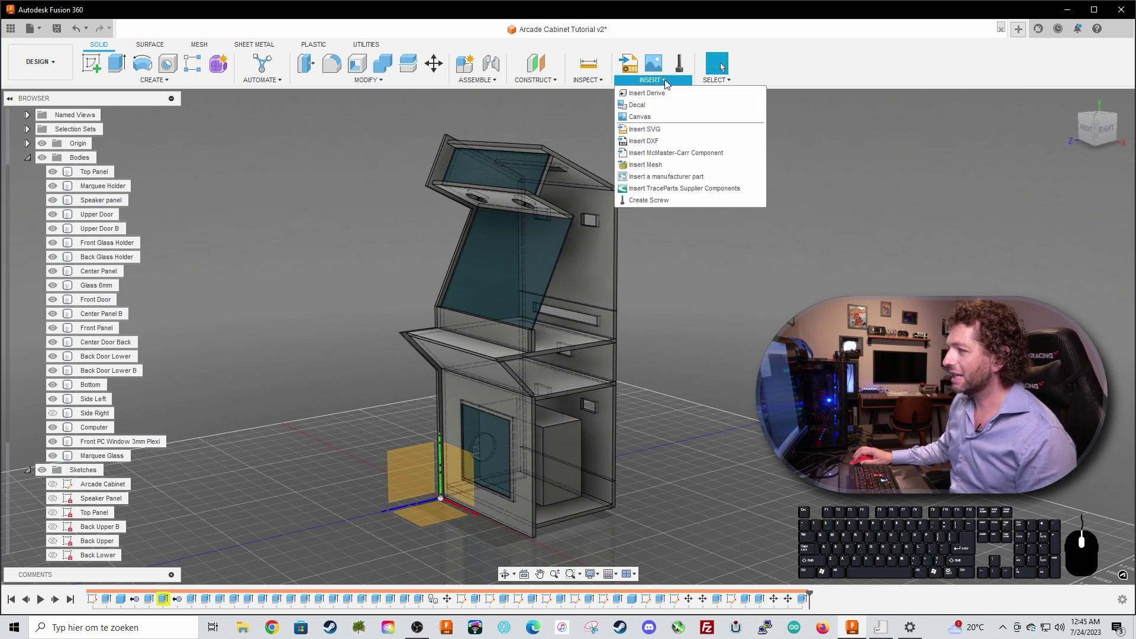
pyautogui.click(671, 154)
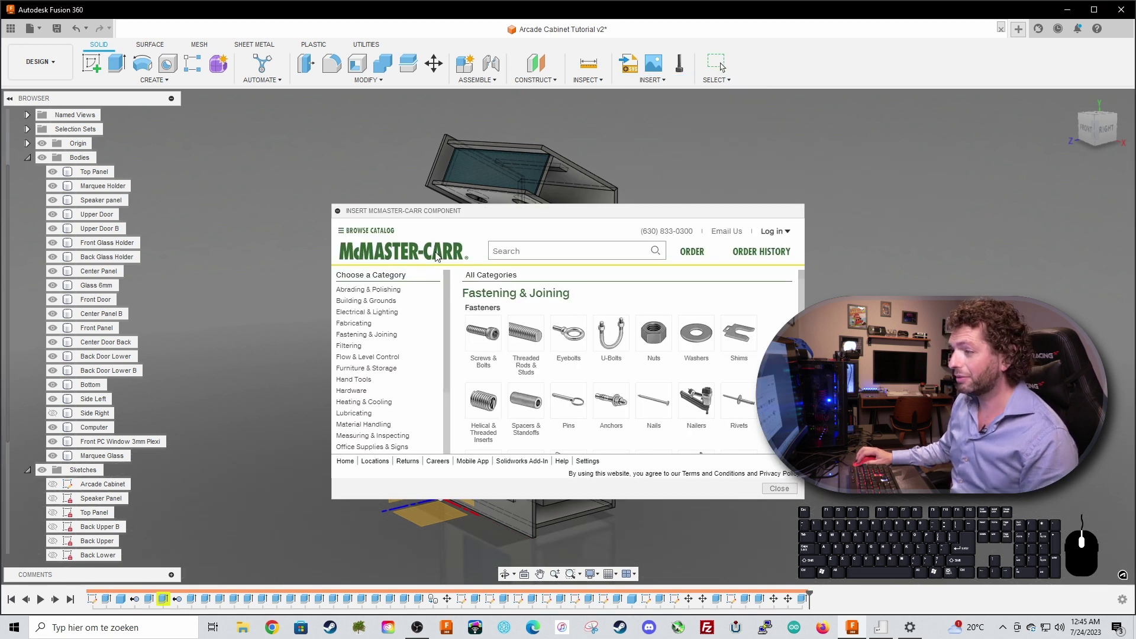
pyautogui.click(529, 250)
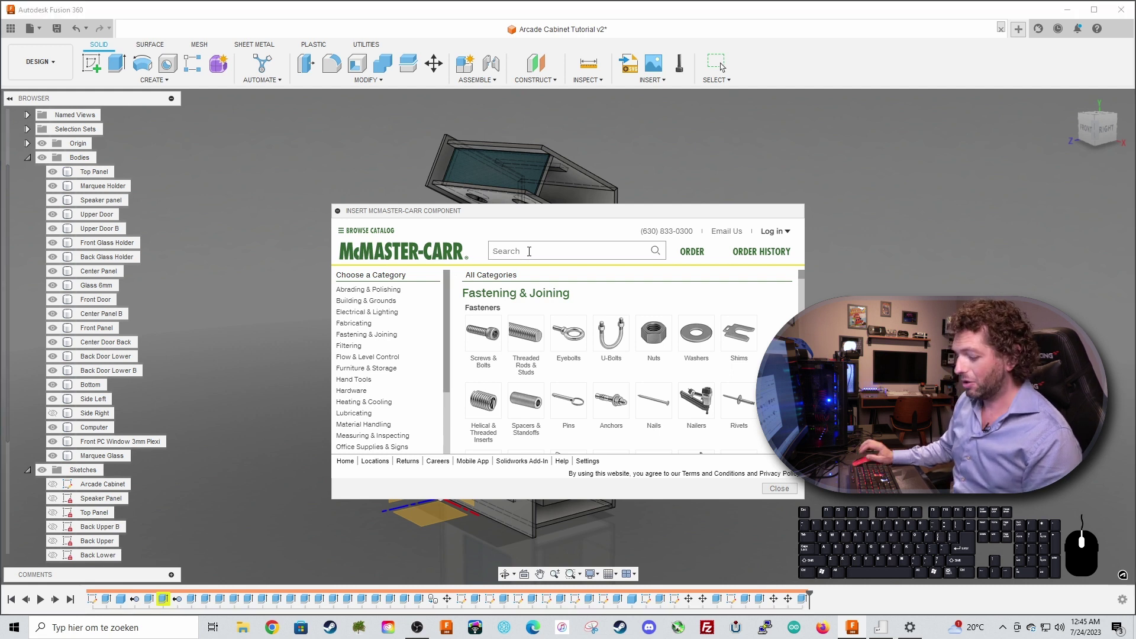
pyautogui.write('caster')
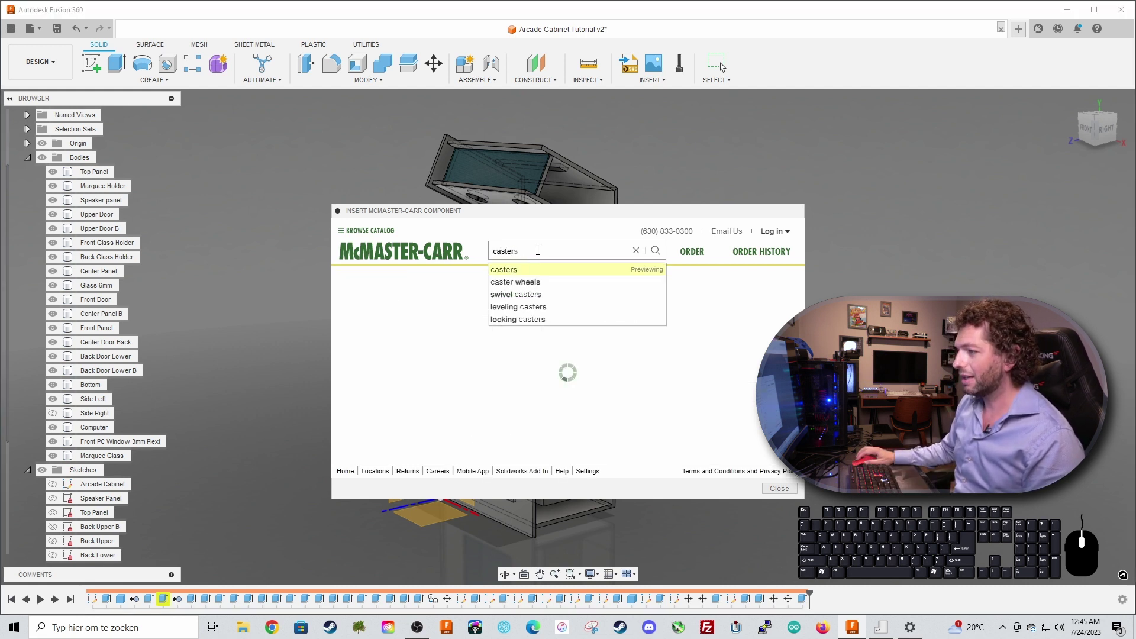
pyautogui.click(525, 283)
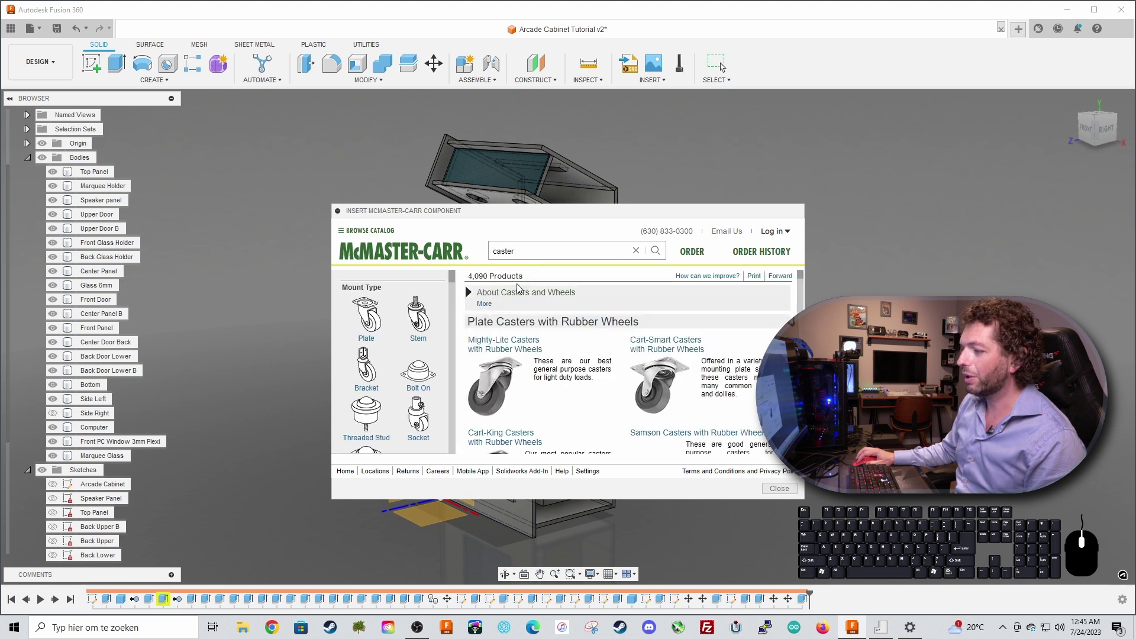
# Step: Browse the plate casters and open the Low-Profile Casters with Rubber Wheels product group
pyautogui.scroll(-6, 538, 371)
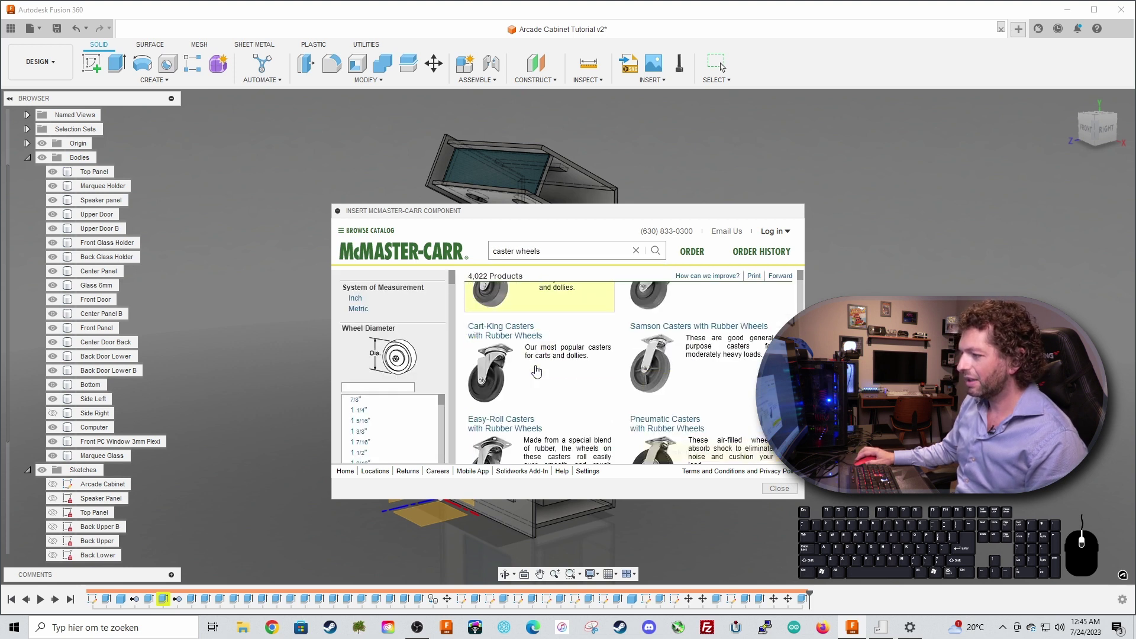
pyautogui.scroll(2, 538, 371)
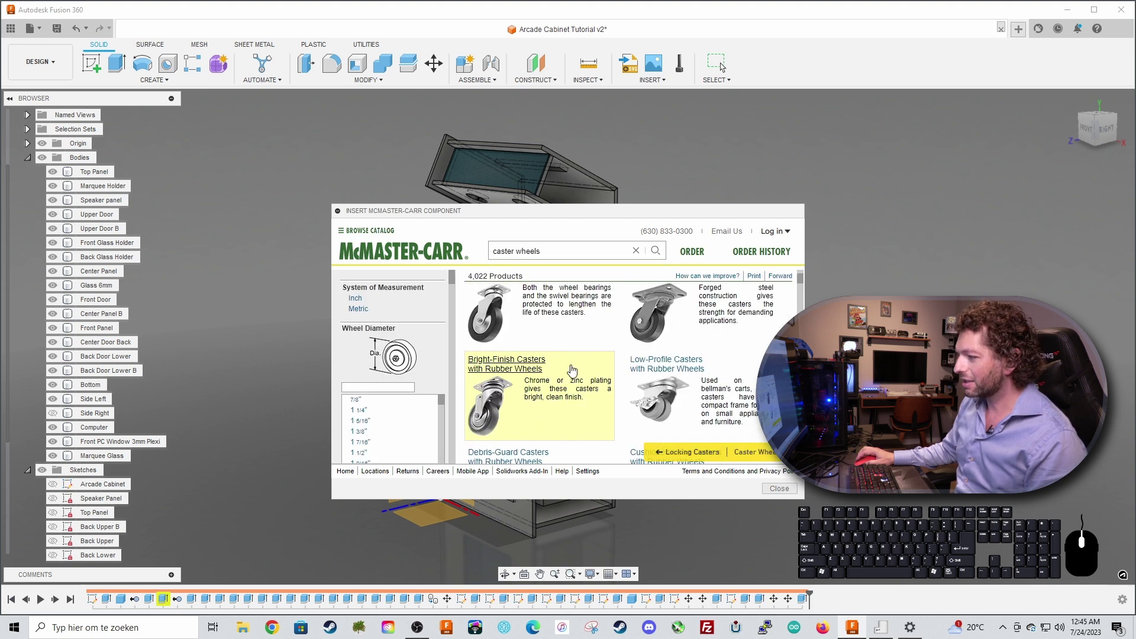
pyautogui.scroll(2, 572, 371)
pyautogui.scroll(-3, 571, 370)
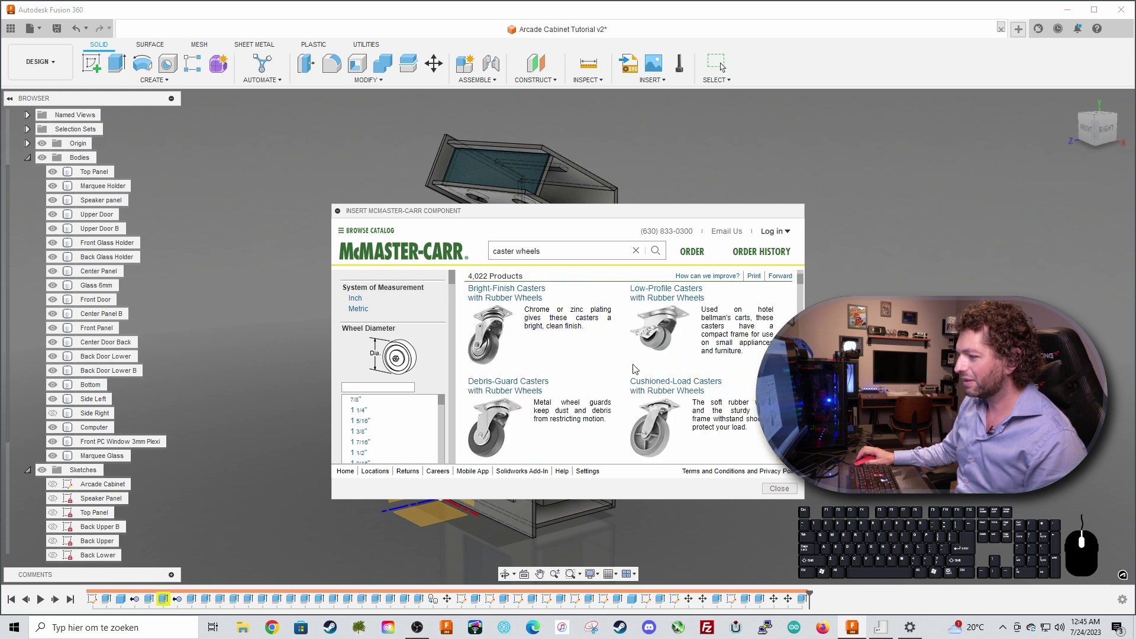
pyautogui.scroll(1, 635, 369)
pyautogui.click(665, 406)
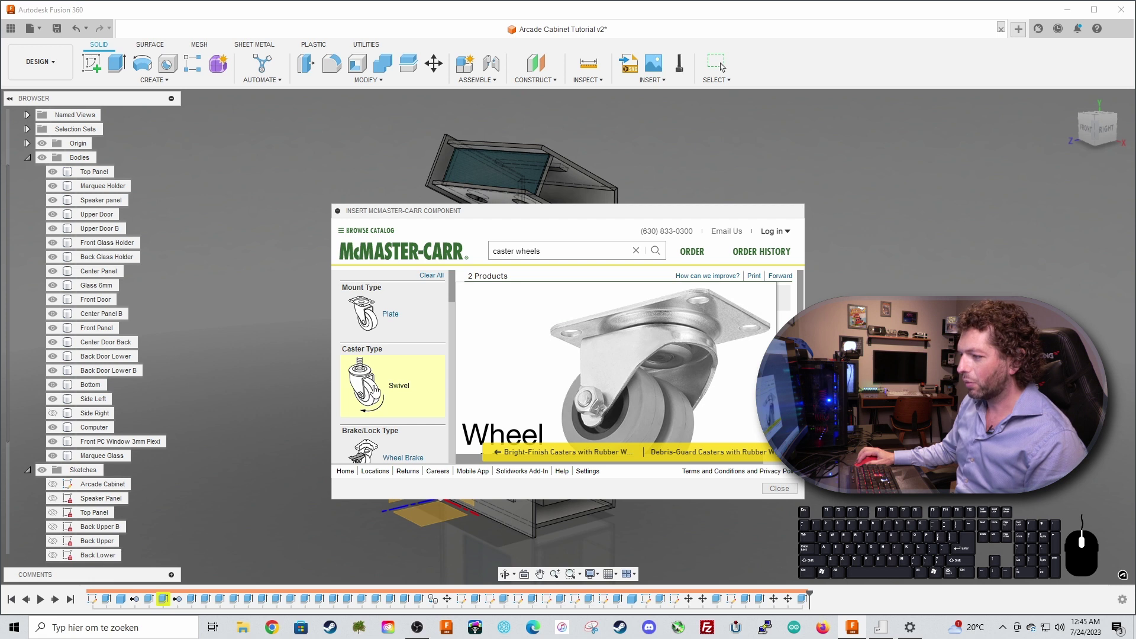
# Step: Open the details of the 2" low-profile swivel caster without brake, part 2390T5, and widen the catalog window
pyautogui.scroll(-1, 382, 379)
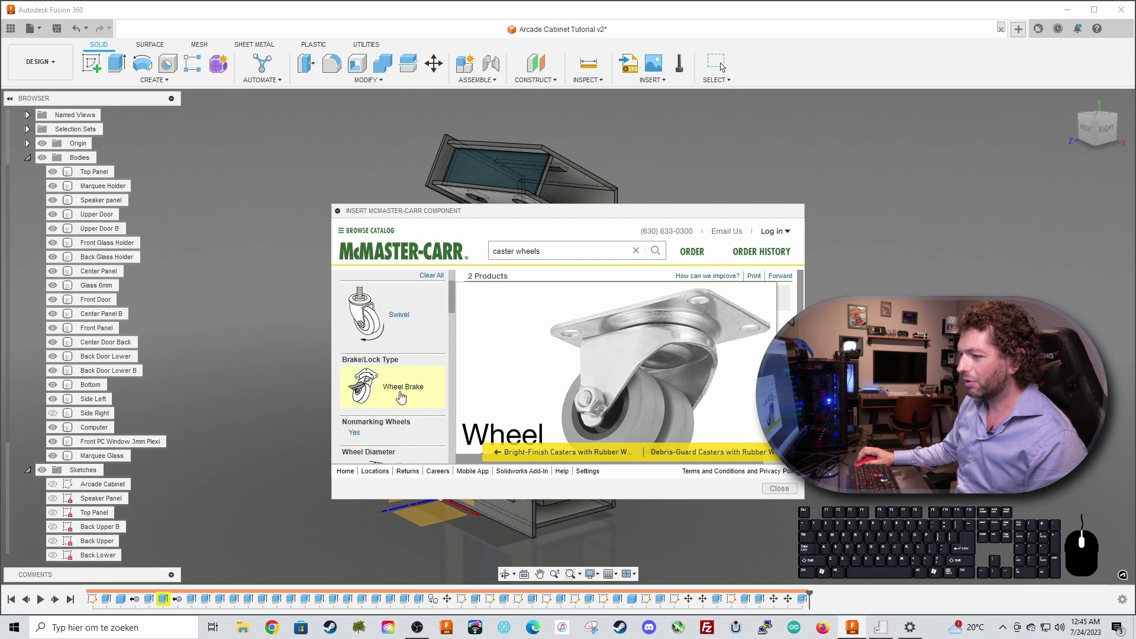
pyautogui.scroll(2, 402, 392)
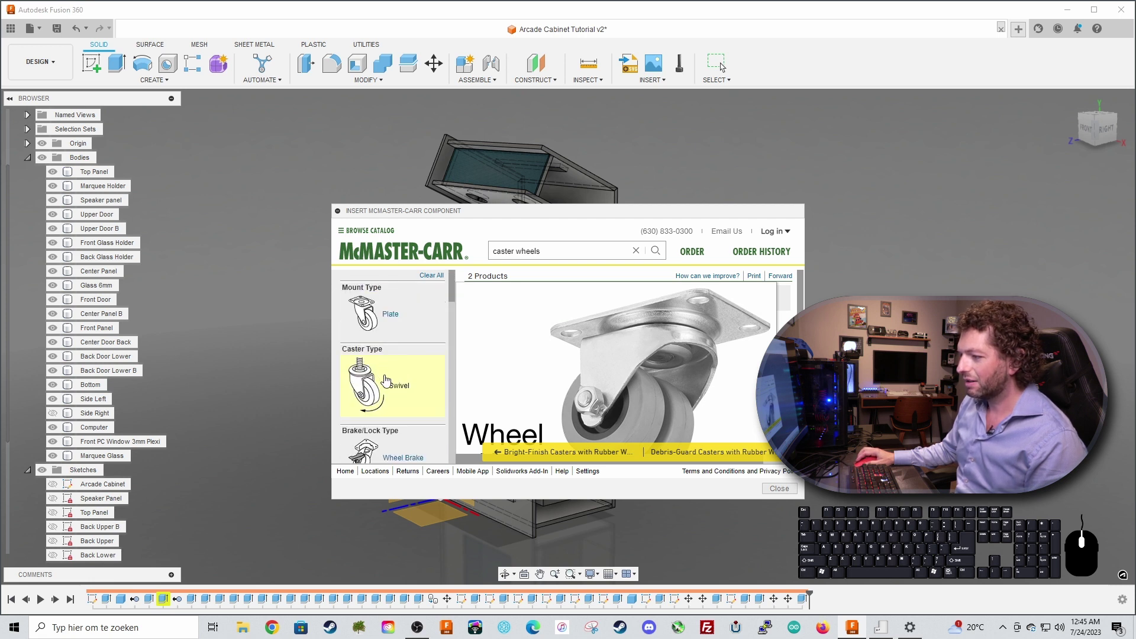
pyautogui.scroll(-6, 512, 382)
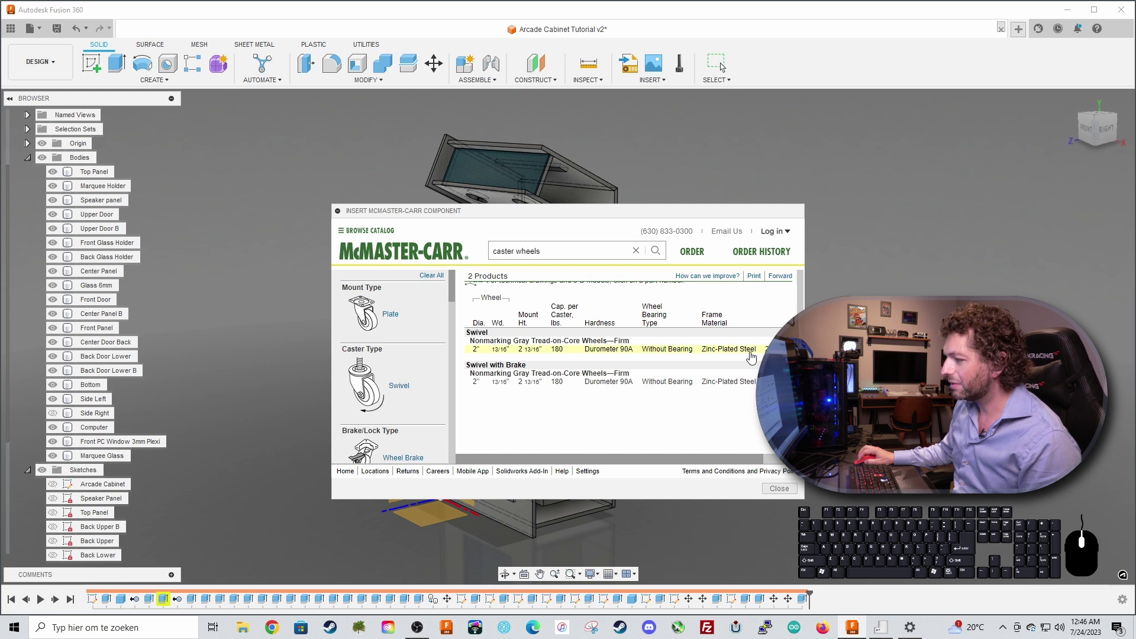
pyautogui.click(668, 349)
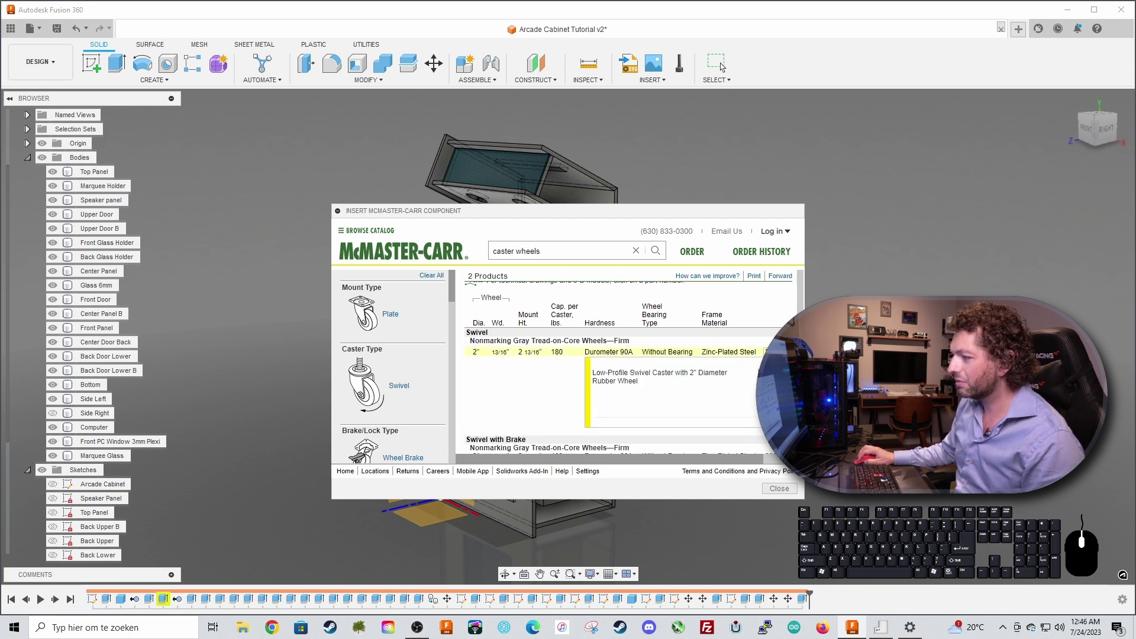
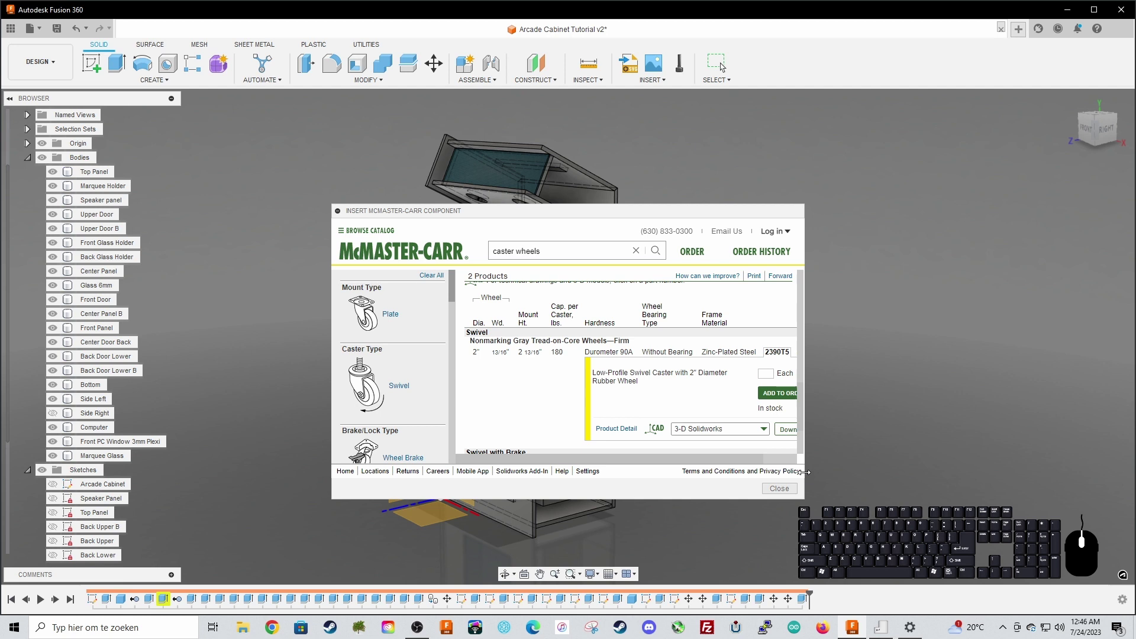
pyautogui.moveTo(805, 473); pyautogui.dragTo(940, 474)
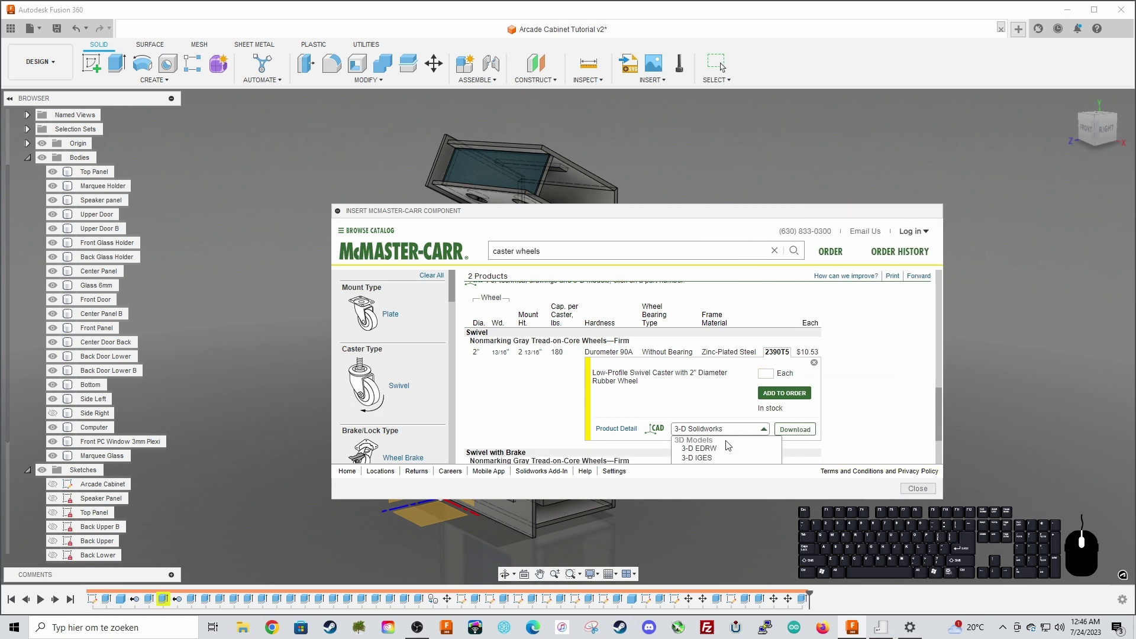
# Step: Download the swivel caster into the design as a 3-D STEP model
pyautogui.scroll(-2, 728, 445)
pyautogui.click(710, 412)
pyautogui.scroll(1, 764, 401)
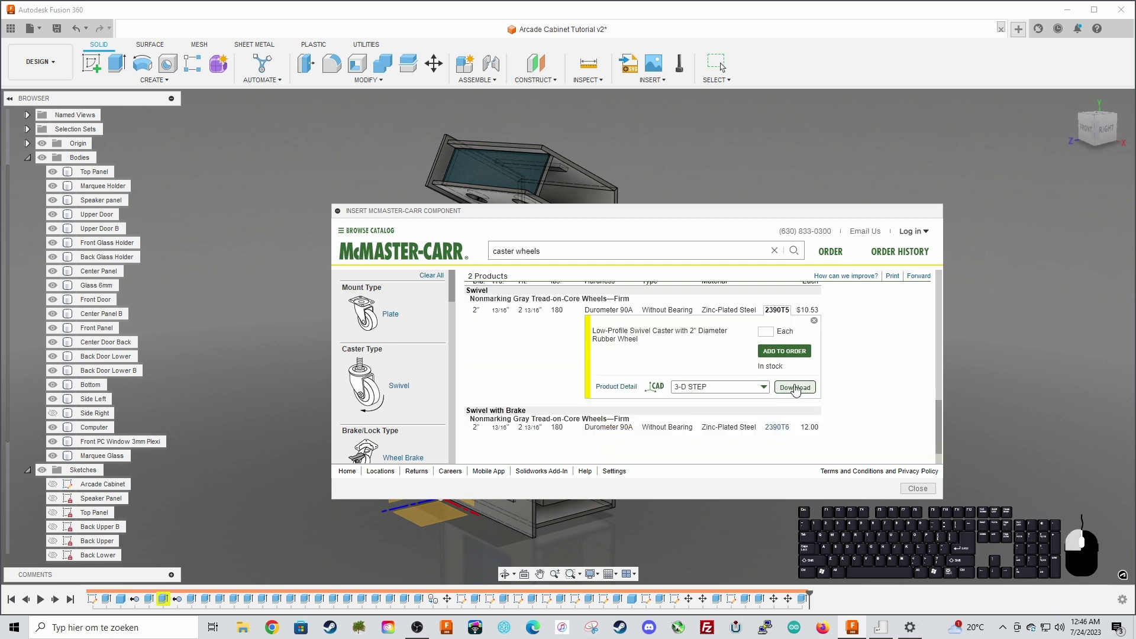
pyautogui.click(795, 388)
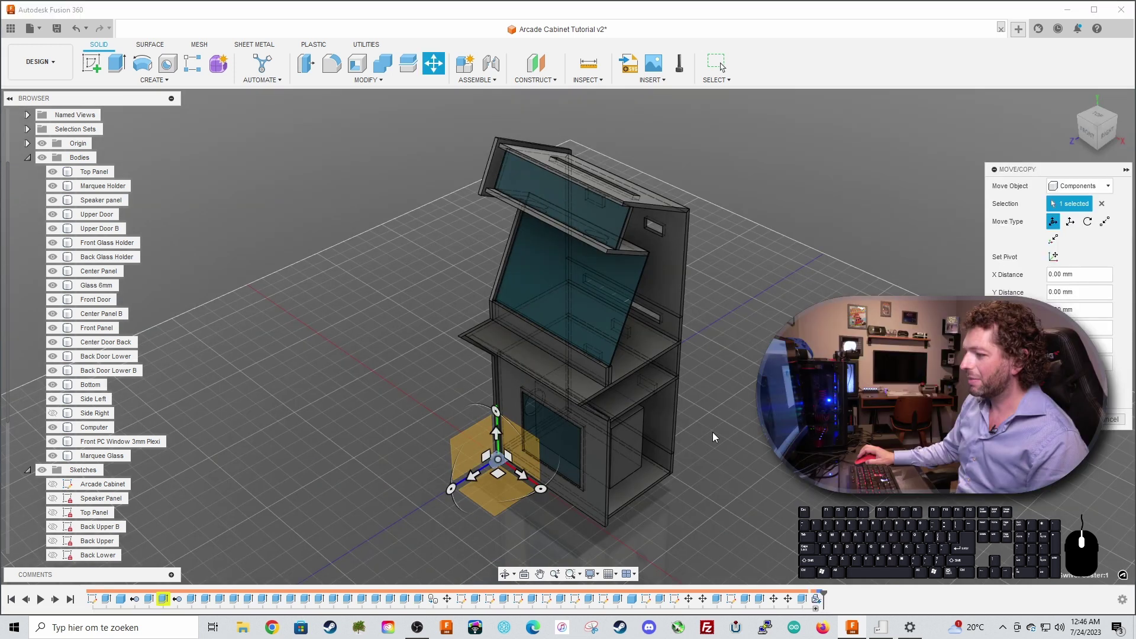
# Step: Lower the inserted swivel caster about 42 mm below the origin and rotate it 90 degrees about the vertical axis
pyautogui.scroll(5, 515, 470)
pyautogui.scroll(5, 515, 471)
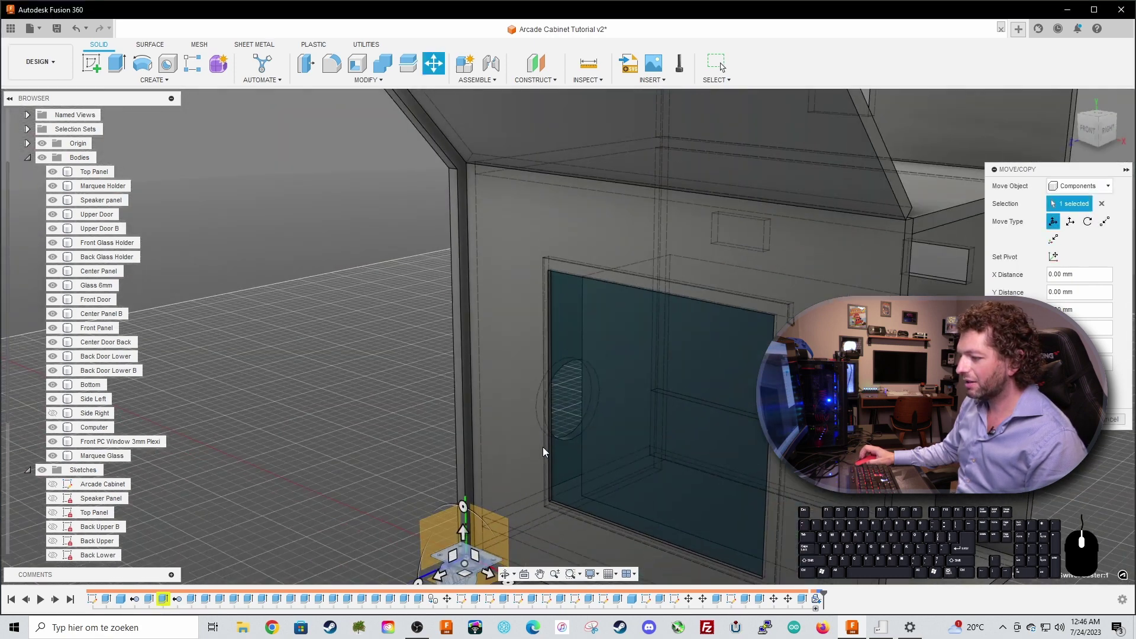
pyautogui.scroll(5, 563, 307)
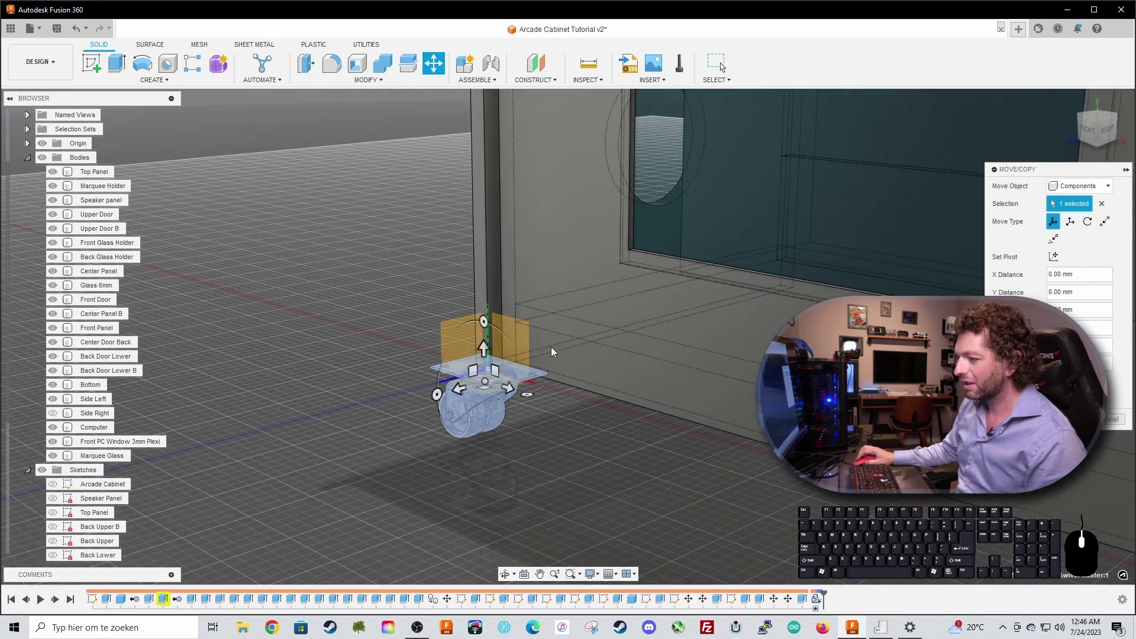
pyautogui.moveTo(484, 348); pyautogui.dragTo(484, 391)
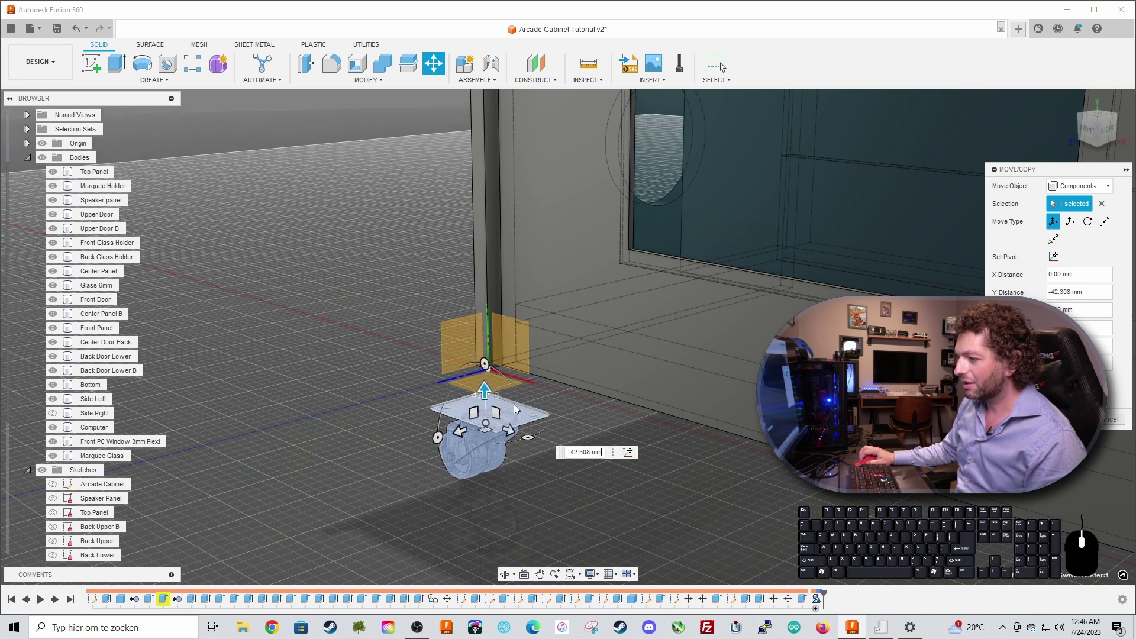
pyautogui.moveTo(531, 438); pyautogui.dragTo(555, 405)
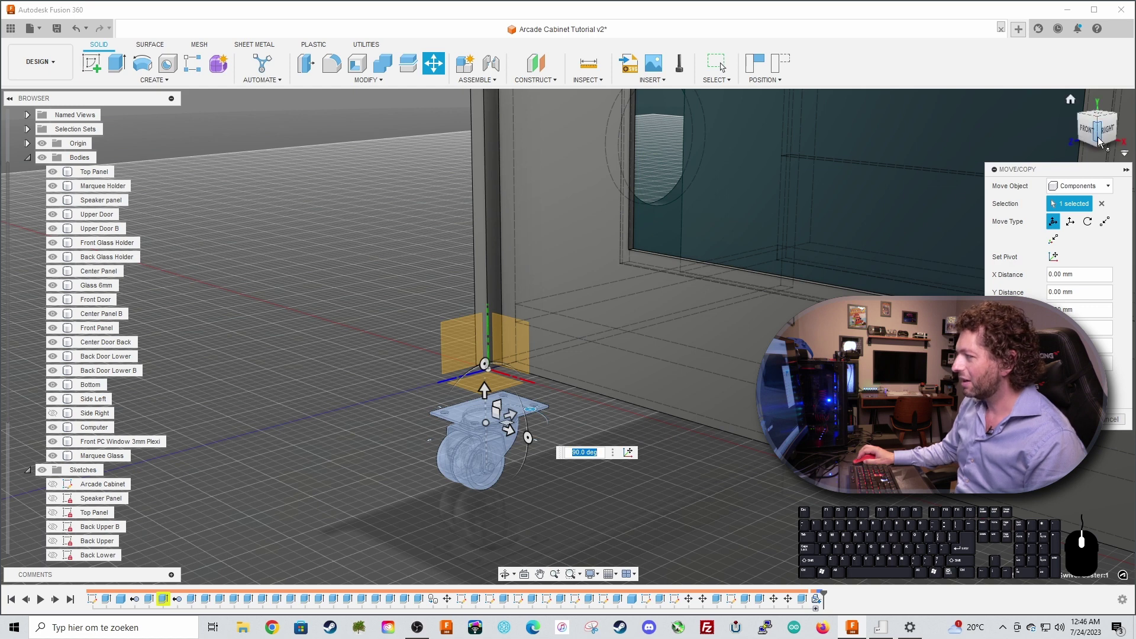
# Step: Position the caster under the front-left corner of the cabinet's bottom panel, just inside the front and side panels
pyautogui.keyDown('shift'); pyautogui.moveTo(555, 405); pyautogui.dragTo(595, 292, button='middle'); pyautogui.keyUp('shift')
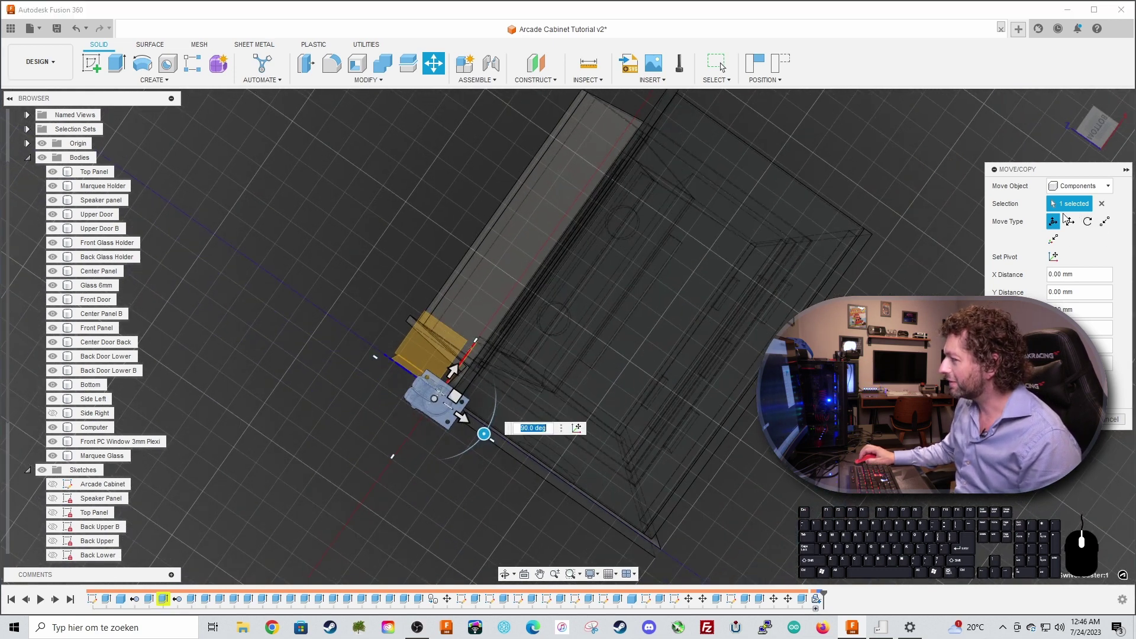
pyautogui.moveTo(462, 405); pyautogui.dragTo(519, 410)
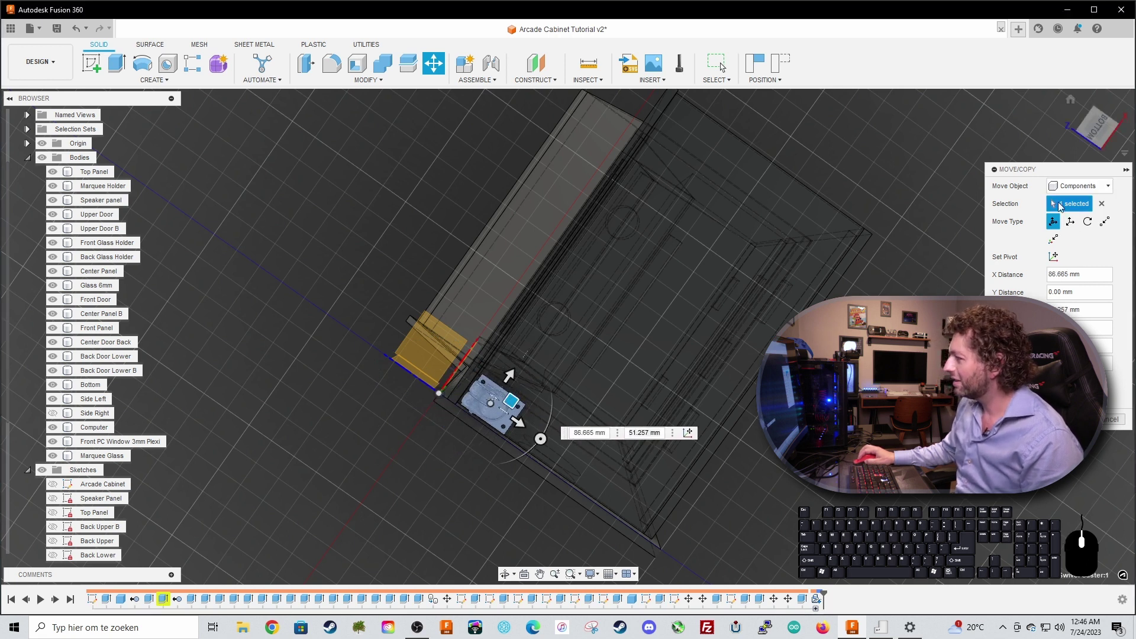
pyautogui.click(1095, 131)
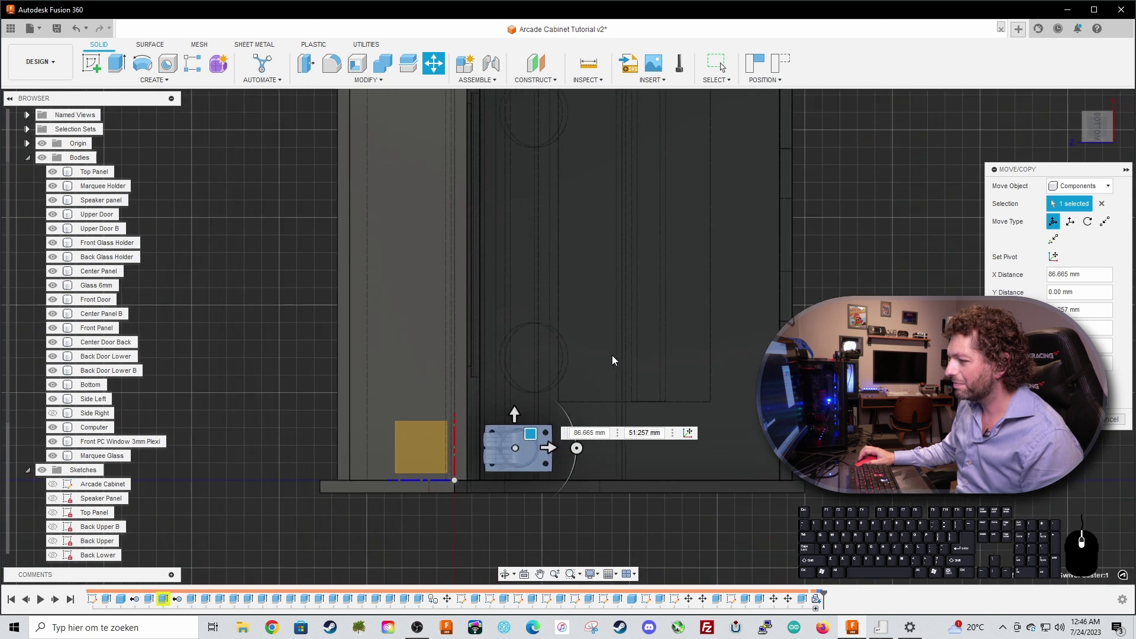
pyautogui.moveTo(530, 430); pyautogui.dragTo(530, 434)
pyautogui.press('Return')
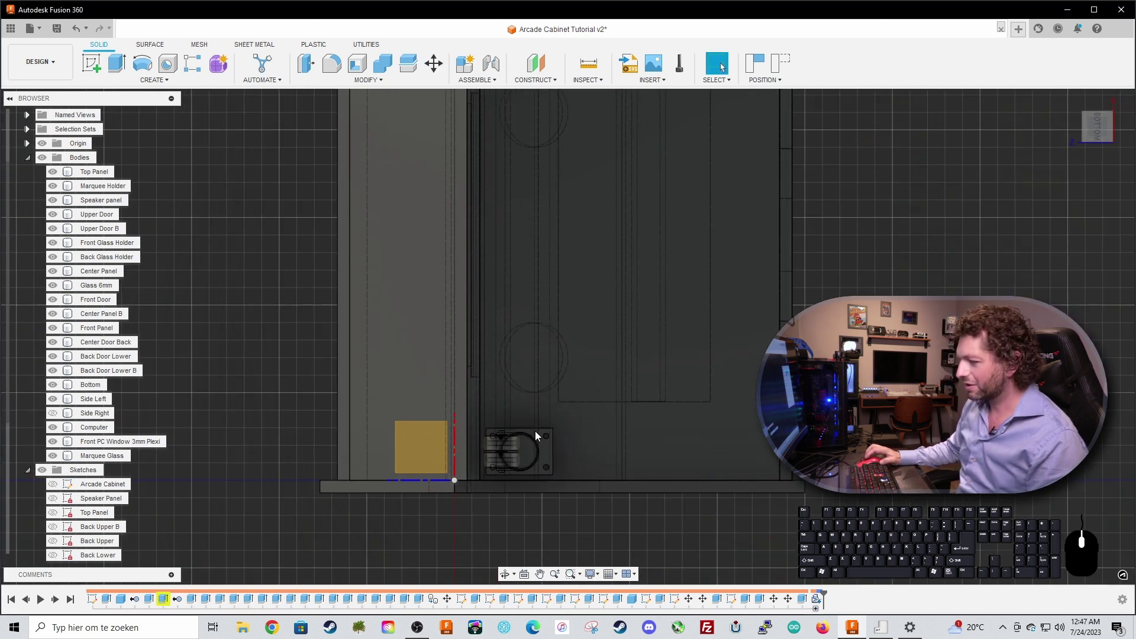
# Step: Raise the caster vertically until its mounting plate sits against the underside of the bottom panel
pyautogui.keyDown('shift'); pyautogui.moveTo(251, 445); pyautogui.dragTo(313, 500, button='middle'); pyautogui.keyUp('shift')
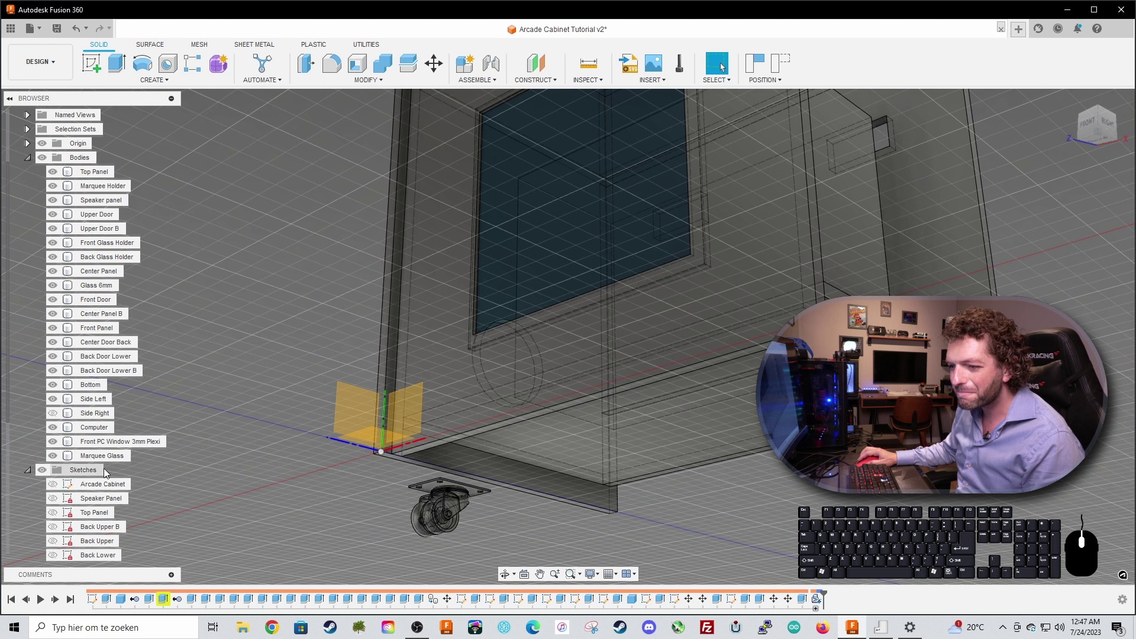
pyautogui.scroll(-5, 105, 471)
pyautogui.click(106, 555)
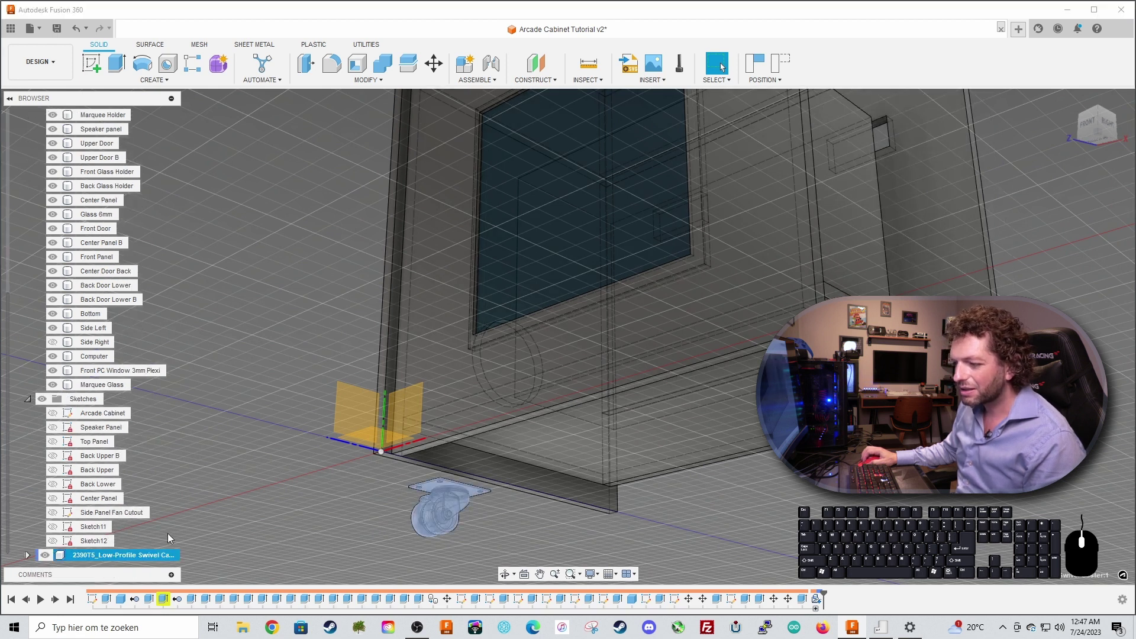
pyautogui.press('m')
pyautogui.moveTo(452, 463); pyautogui.dragTo(452, 442)
pyautogui.click(1108, 126)
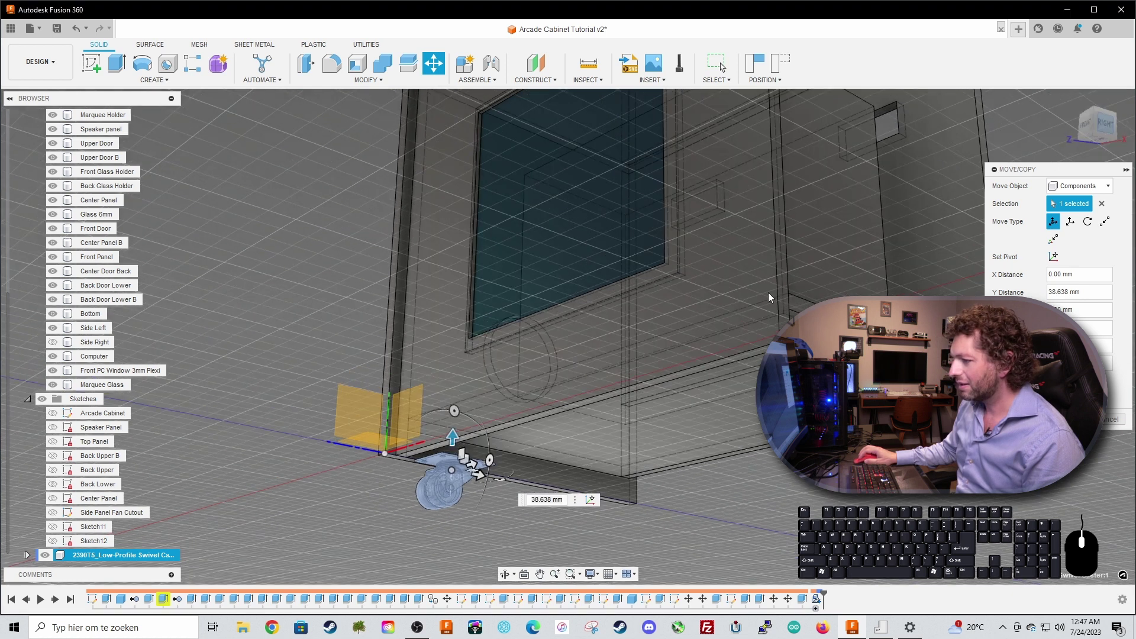
pyautogui.moveTo(515, 448); pyautogui.dragTo(526, 407)
pyautogui.press('Return')
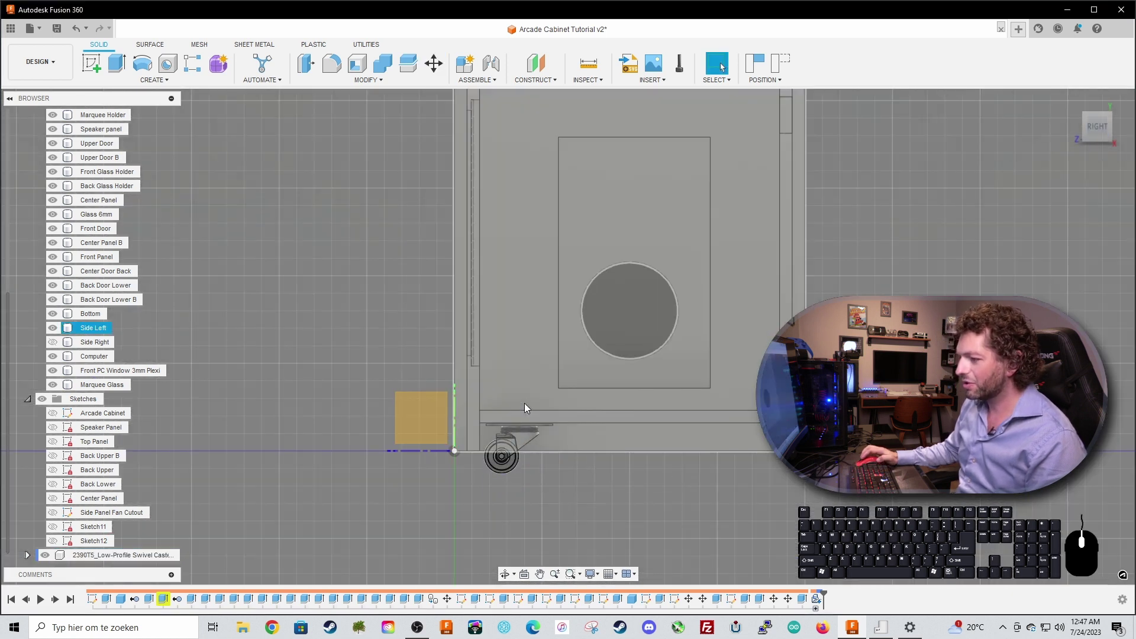
# Step: Capture the caster's current position, then place a copy of it straight back near the rear edge of the bottom panel
pyautogui.hotkey('ctrl', 'c')
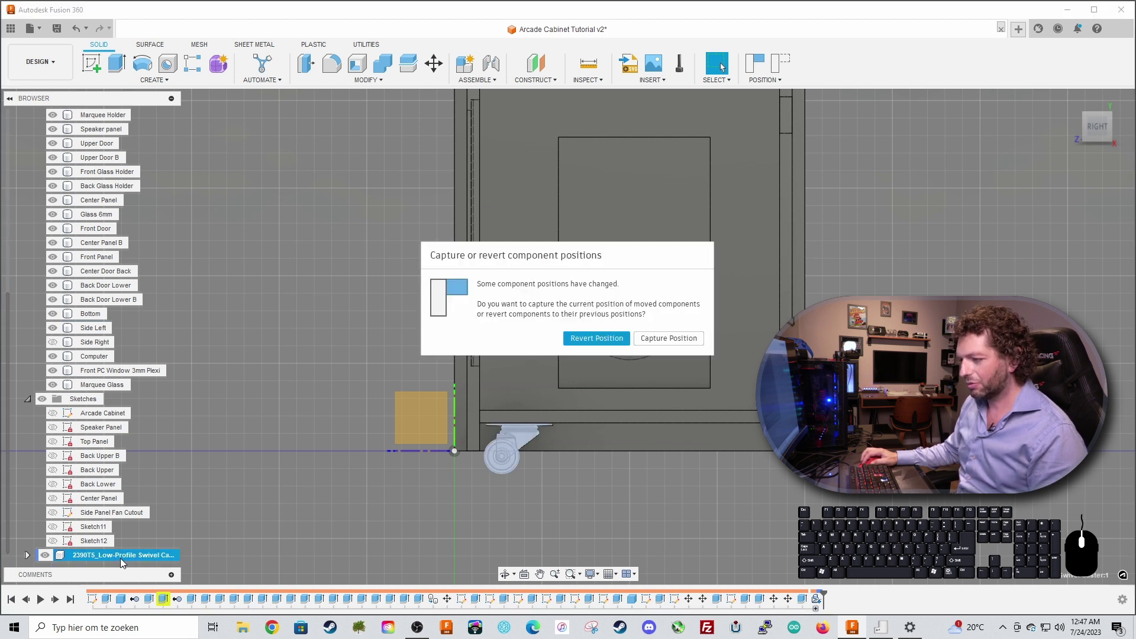
pyautogui.click(669, 342)
pyautogui.hotkey('ctrl', 'v')
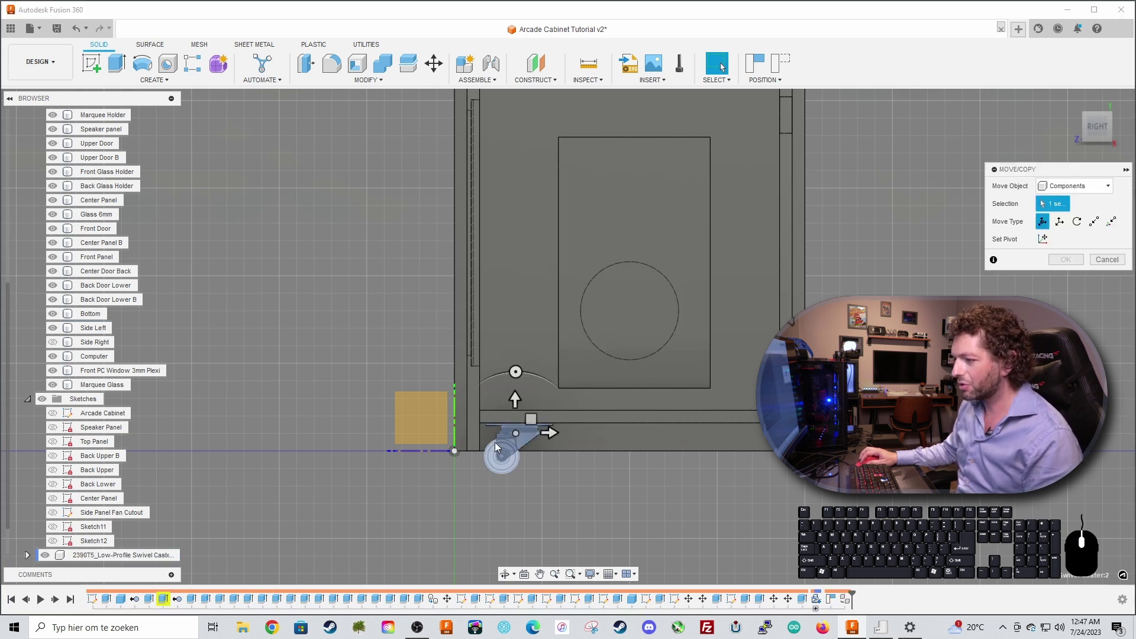
pyautogui.moveTo(551, 434); pyautogui.dragTo(797, 447)
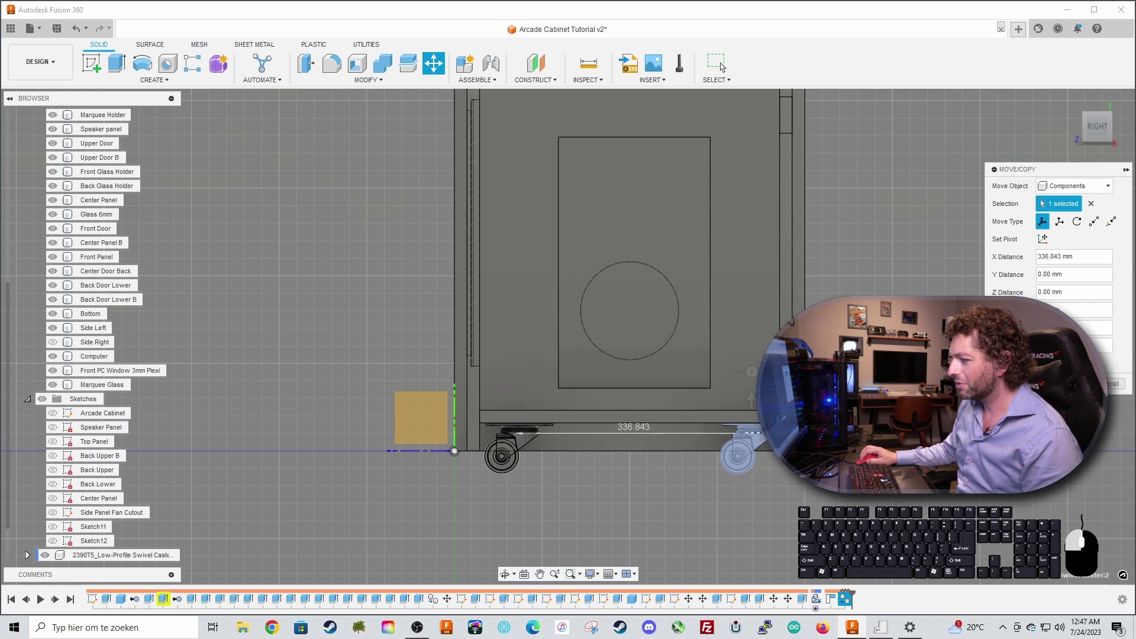
pyautogui.press('Return')
# Step: Copy both left-side casters together and move the copies across the underside to the cabinet's right side
pyautogui.keyDown('shift'); pyautogui.moveTo(621, 474); pyautogui.dragTo(784, 437, button='middle'); pyautogui.keyUp('shift')
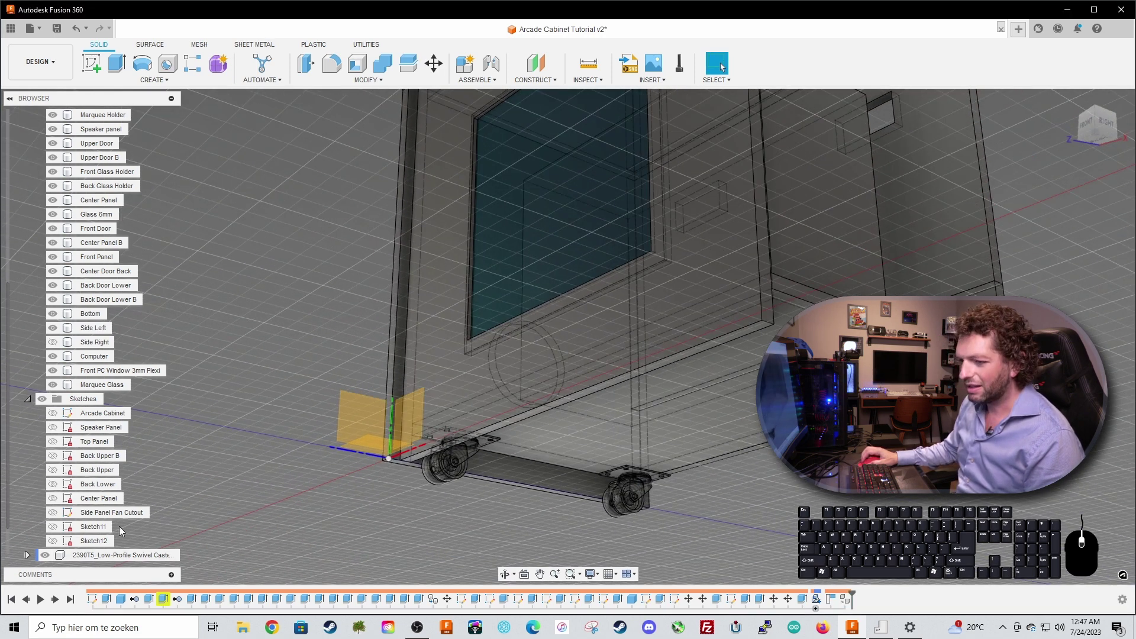
pyautogui.scroll(-1, 119, 526)
pyautogui.click(118, 541)
pyautogui.keyDown('shift'); pyautogui.click(123, 555); pyautogui.keyUp('shift')
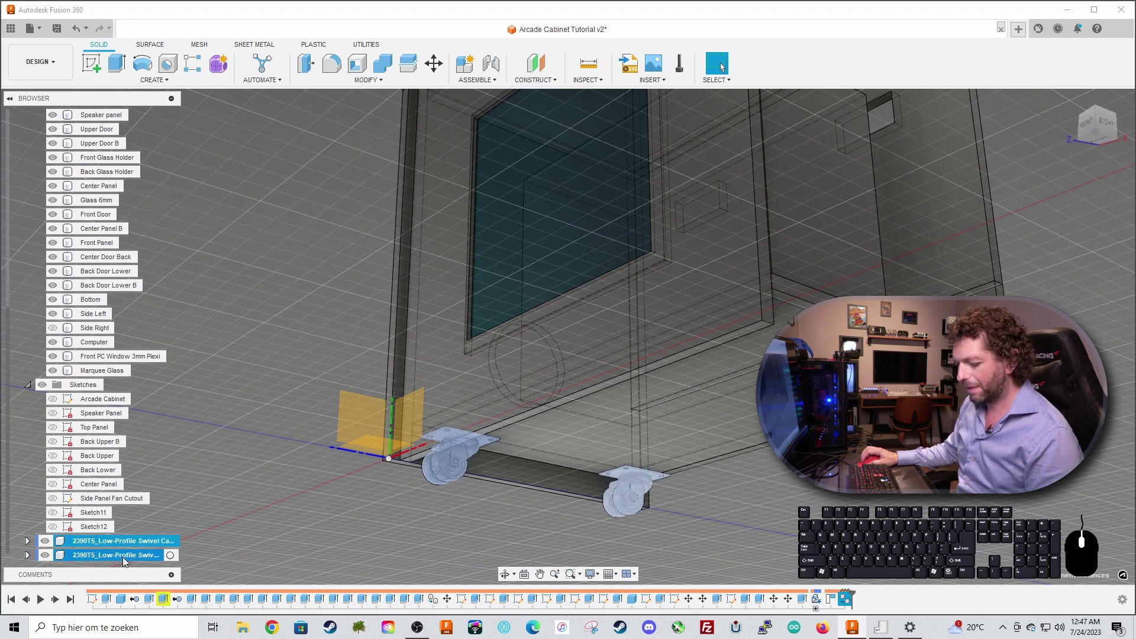
pyautogui.press('m')
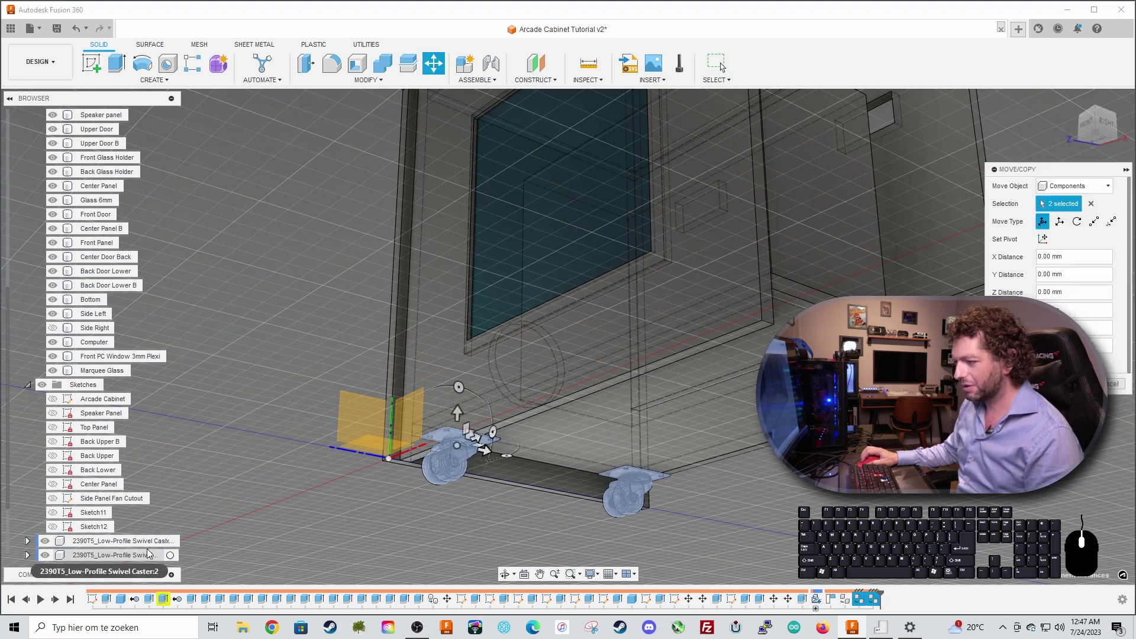
pyautogui.click(1099, 139)
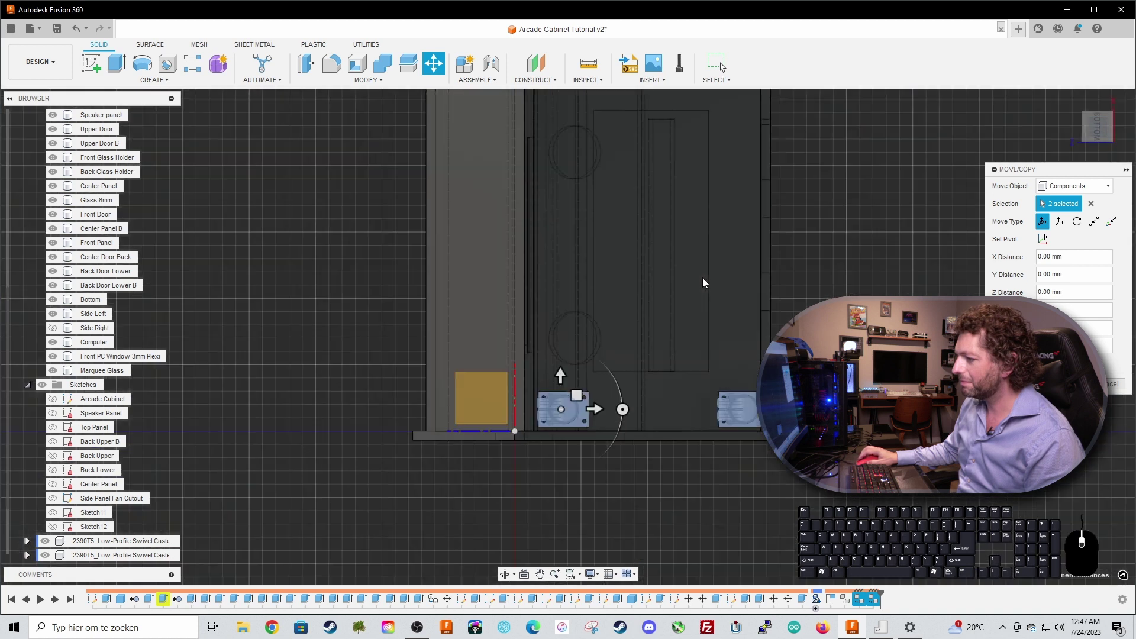
pyautogui.scroll(-1, 703, 283)
pyautogui.moveTo(658, 317); pyautogui.dragTo(592, 453, button='middle')
pyautogui.moveTo(507, 498); pyautogui.dragTo(507, 196)
pyautogui.press('Return')
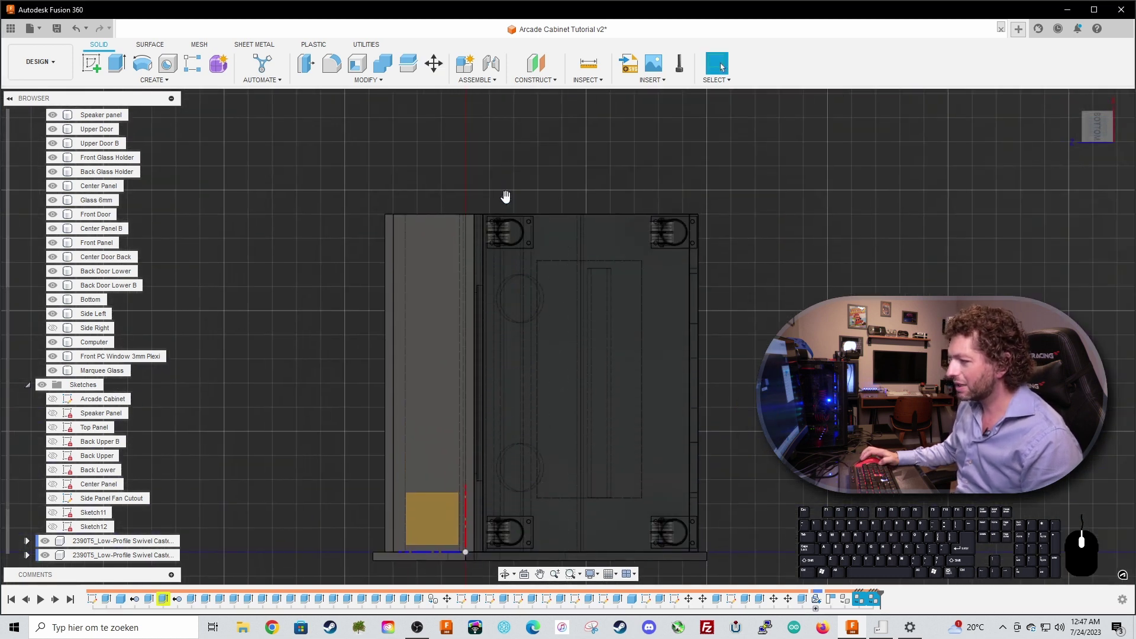
# Step: Make the Side Right panel visible again so the complete cabinet with its four casters is shown
pyautogui.keyDown('shift'); pyautogui.moveTo(812, 242); pyautogui.dragTo(700, 357, button='middle'); pyautogui.keyUp('shift')
pyautogui.scroll(-2, 887, 340)
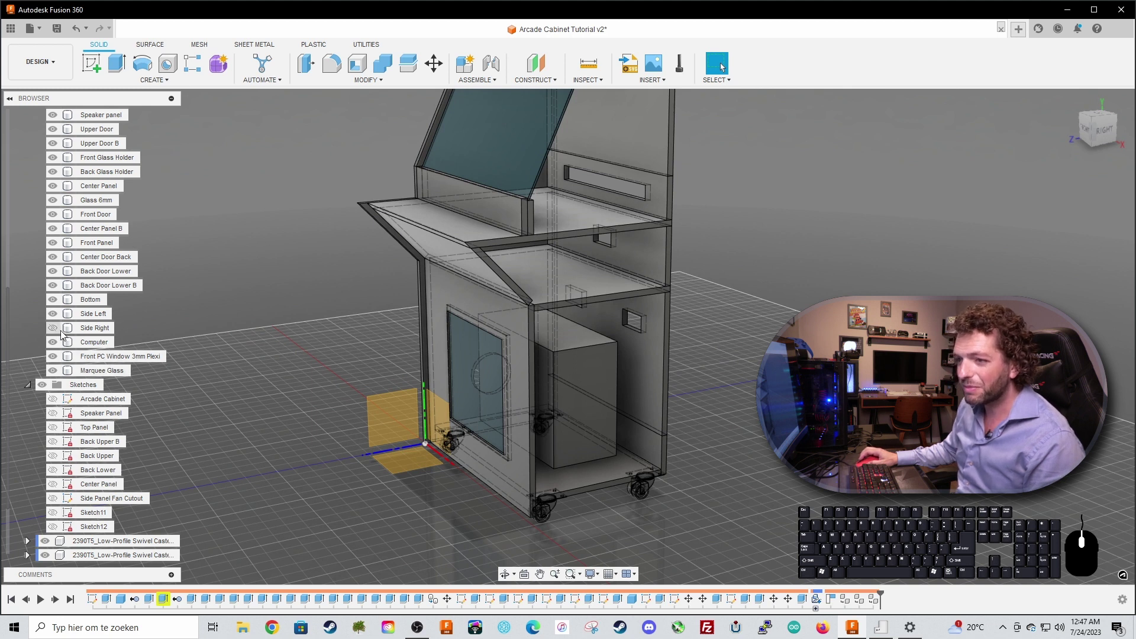
pyautogui.keyDown('shift'); pyautogui.moveTo(177, 343); pyautogui.dragTo(397, 361, button='middle'); pyautogui.keyUp('shift')
pyautogui.scroll(-3, 249, 331)
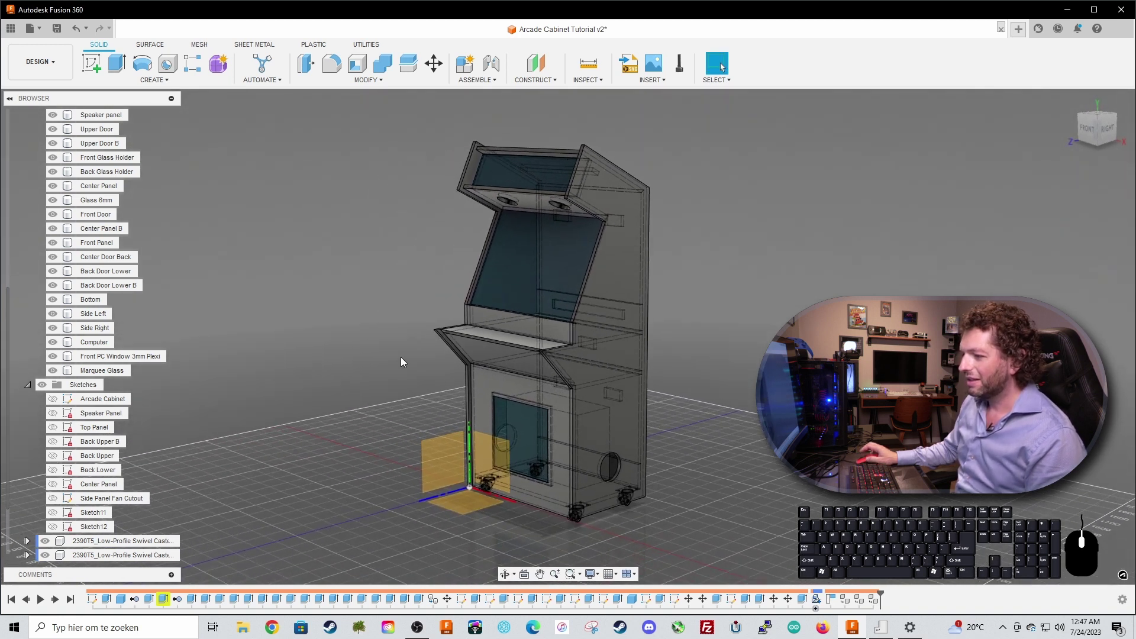